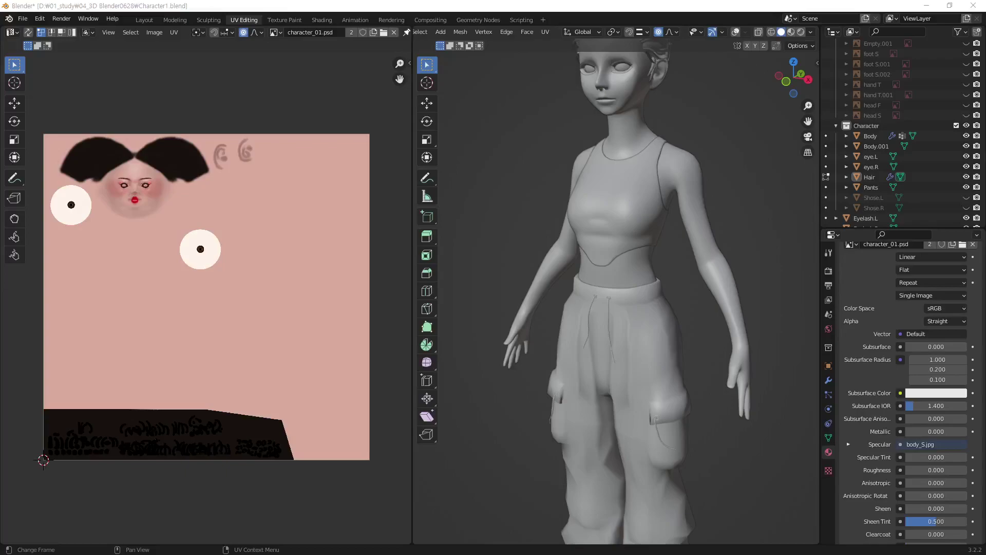
Orbit and zoom in on the head and ear, with the texture zoomed to the ear paint strokes
middle_click_drag(732, 155, 623, 217)
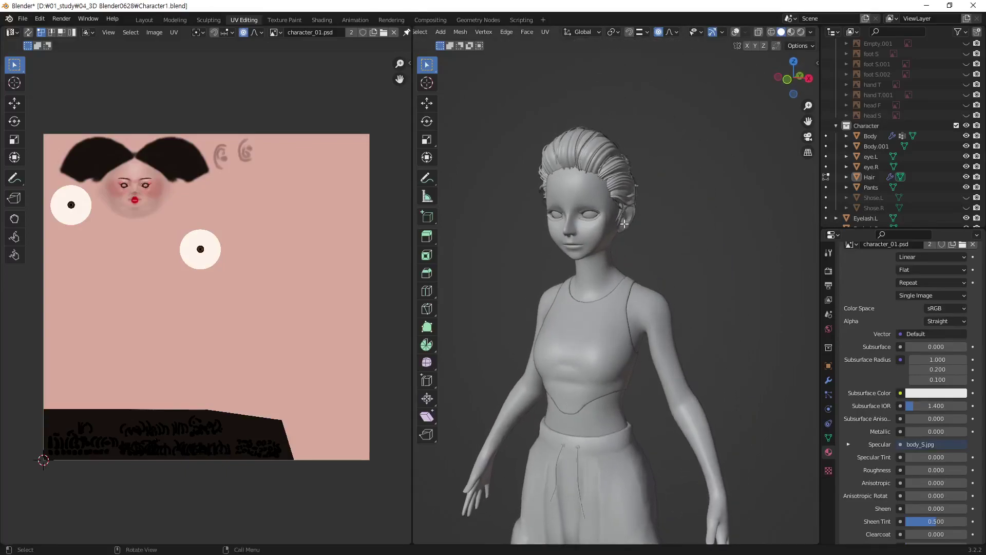
scroll(624, 218, "up", 2)
scroll(629, 226, "up", 1)
scroll(636, 237, "up", 3)
middle_click_drag(635, 236, 652, 236)
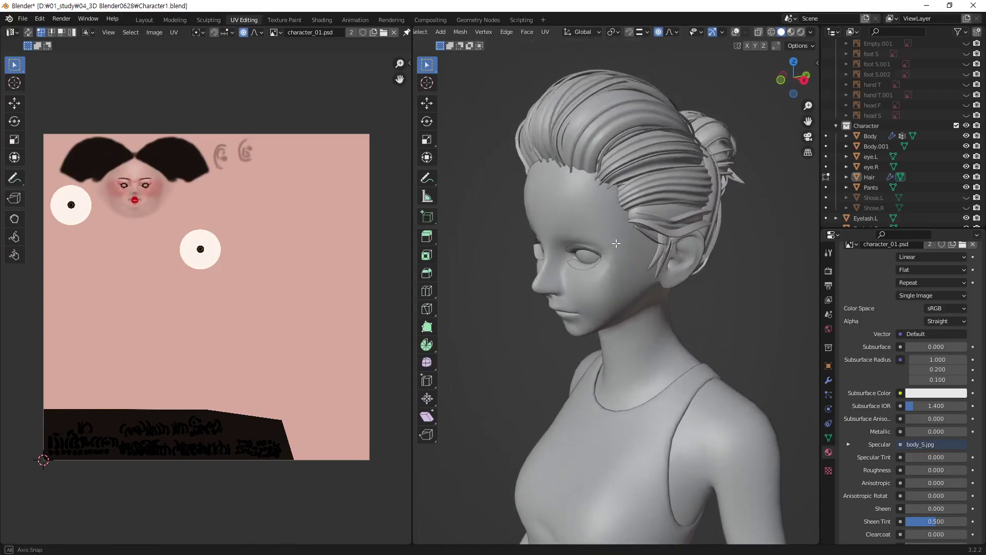
scroll(652, 236, "up", 1)
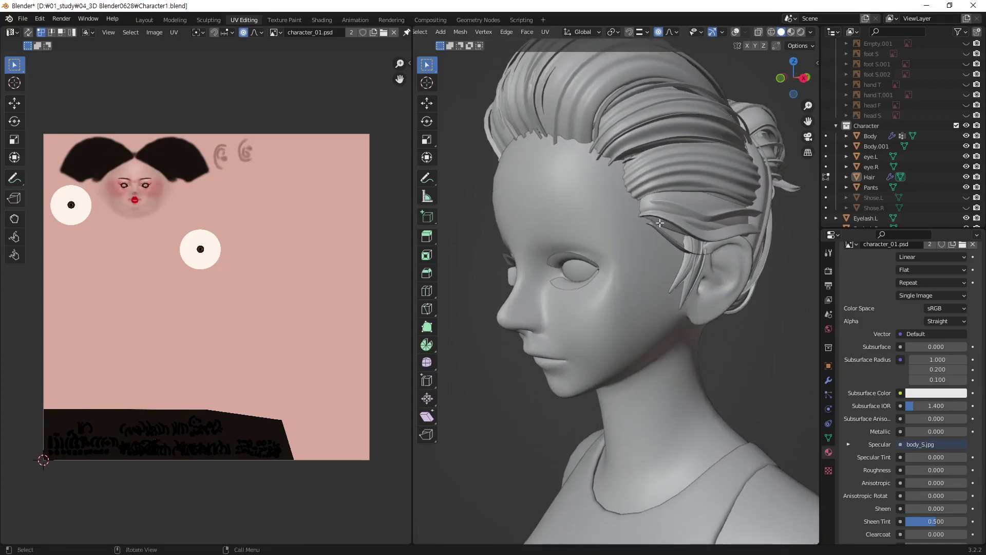
scroll(651, 237, "up", 2)
middle_click_drag(143, 234, 145, 294)
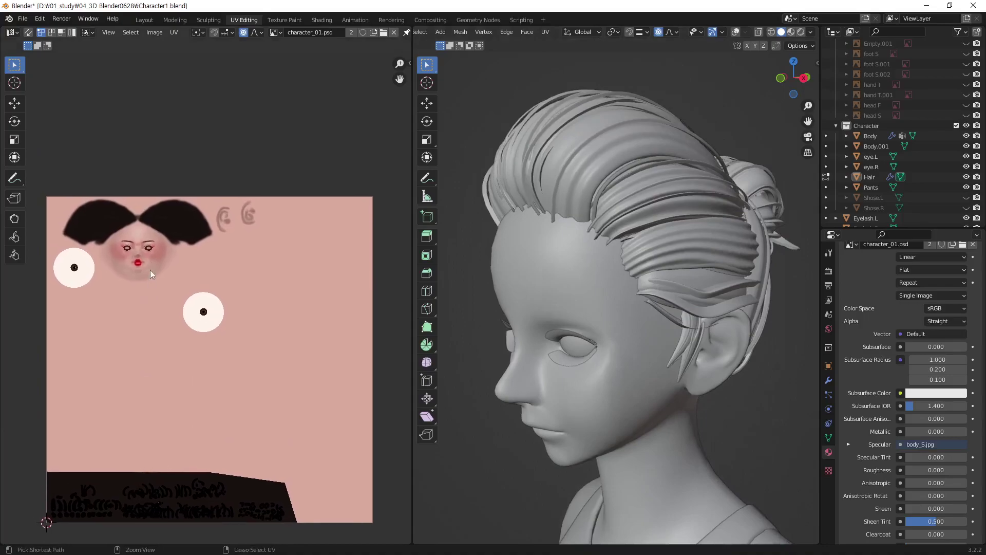
scroll(217, 263, "up", 1)
scroll(217, 262, "up", 1)
middle_click_drag(277, 199, 278, 282)
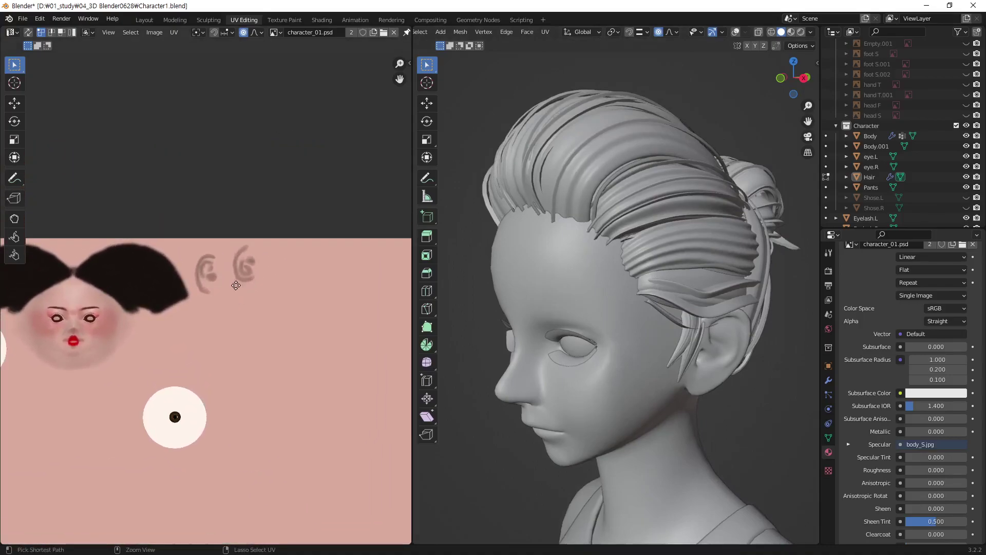
scroll(241, 302, "up", 4)
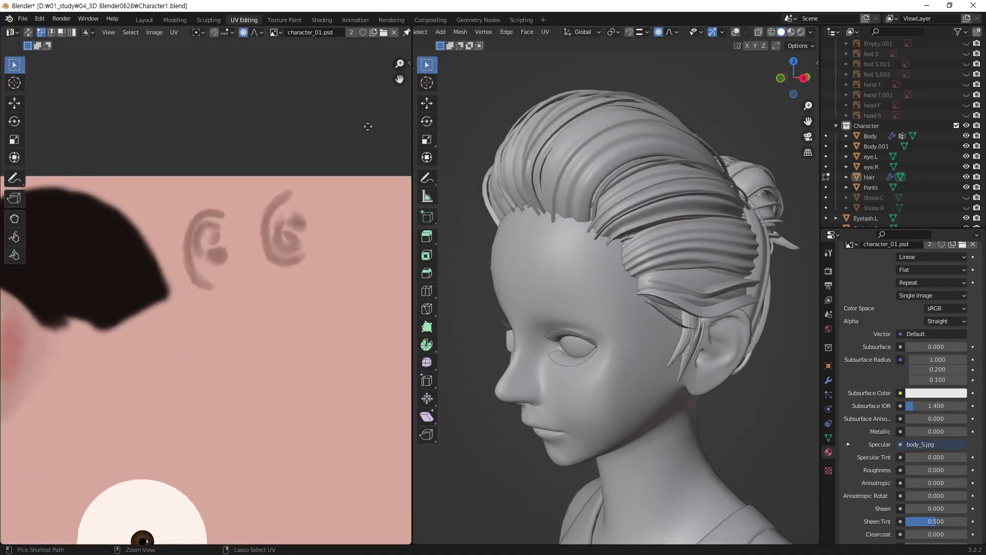
View the face in Material Preview, then Rendered shading, with the whole texture shown
left_click(793, 33)
middle_click_drag(698, 252, 707, 306)
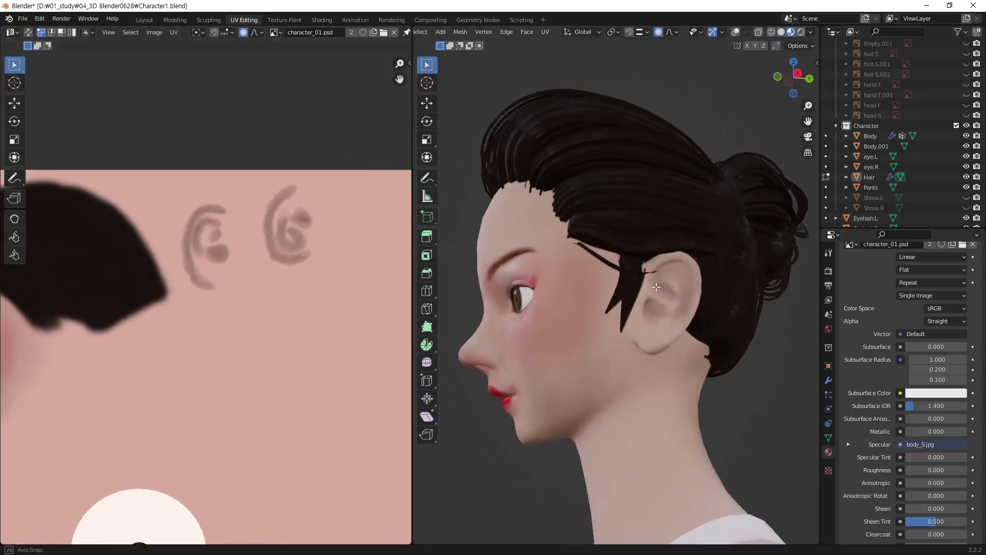
mouse_move(674, 371)
middle_mouse_down()
mouse_move(686, 337)
mouse_move(665, 257)
middle_mouse_up()
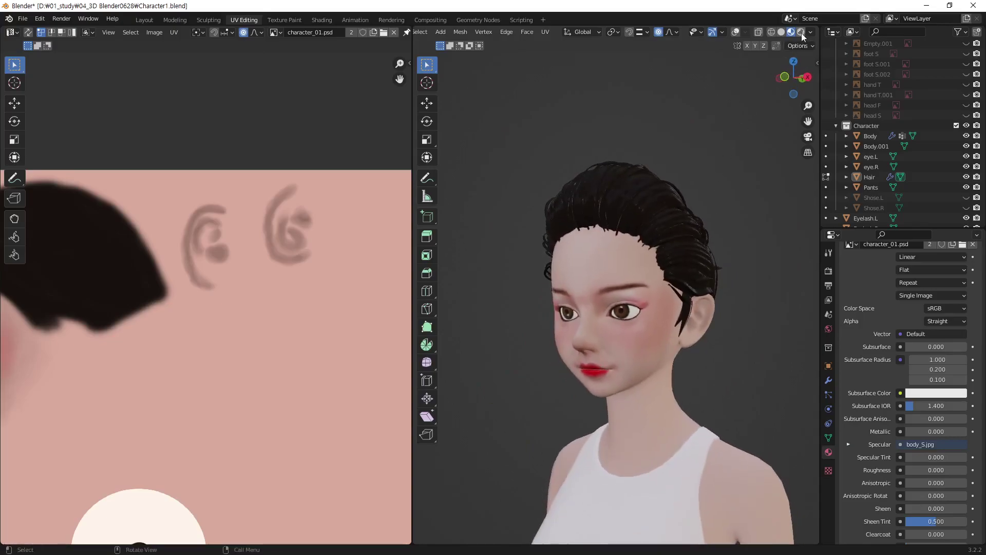
key("z")
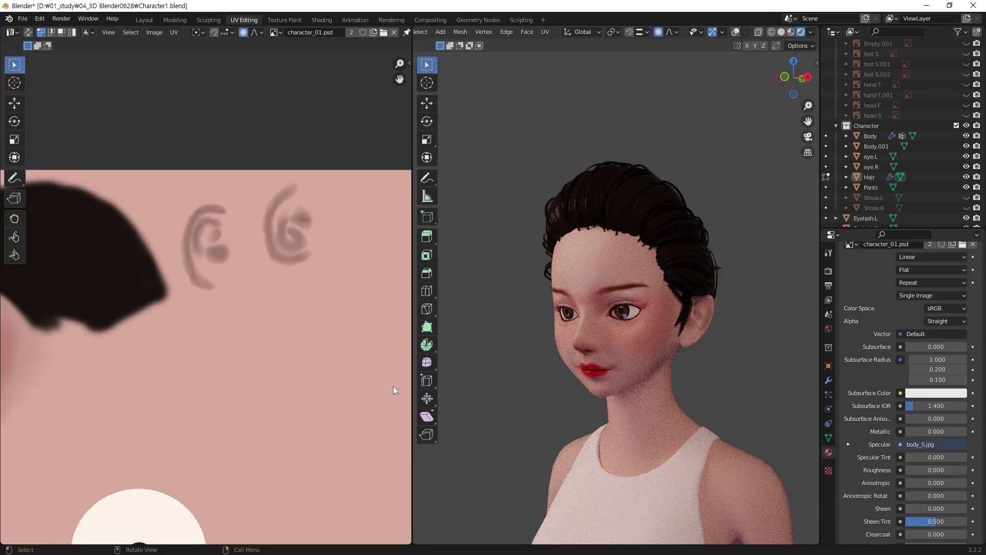
mouse_move(303, 347)
middle_mouse_down("ctrl")
mouse_move(292, 326)
mouse_move(291, 370)
mouse_move(291, 286)
middle_mouse_up("ctrl")
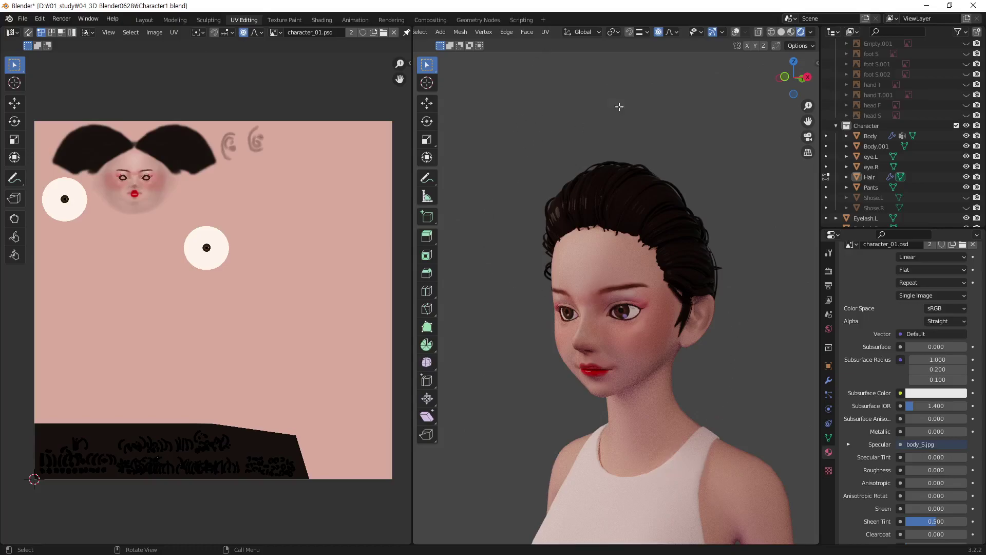
Return the viewport to Solid shading with wireframe overlays turned on
left_click(781, 32)
mouse_move(642, 257)
middle_mouse_down()
mouse_move(632, 246)
mouse_move(621, 129)
middle_mouse_up()
scroll(617, 376, "down", 2)
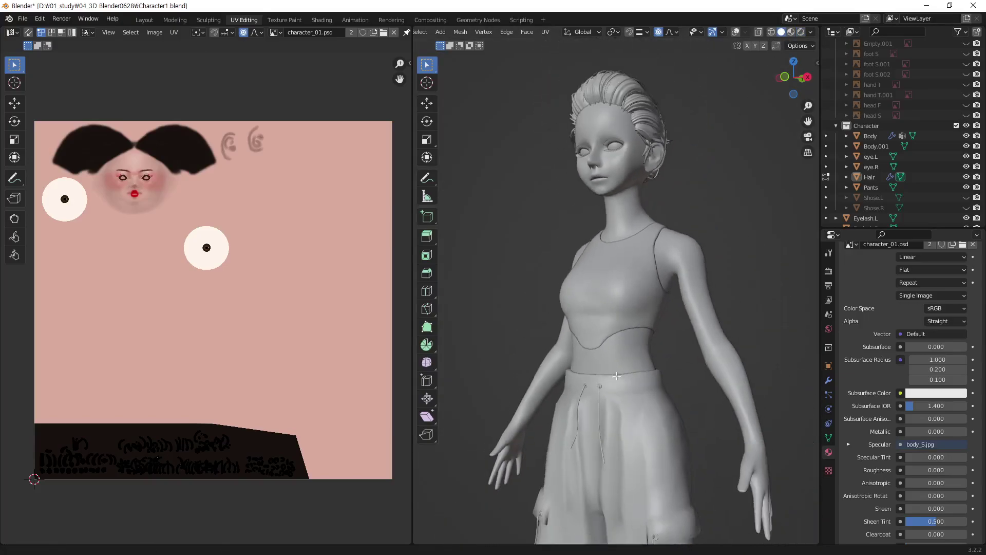
mouse_move(617, 376)
middle_mouse_down()
mouse_move(726, 363)
mouse_move(748, 205)
middle_mouse_up()
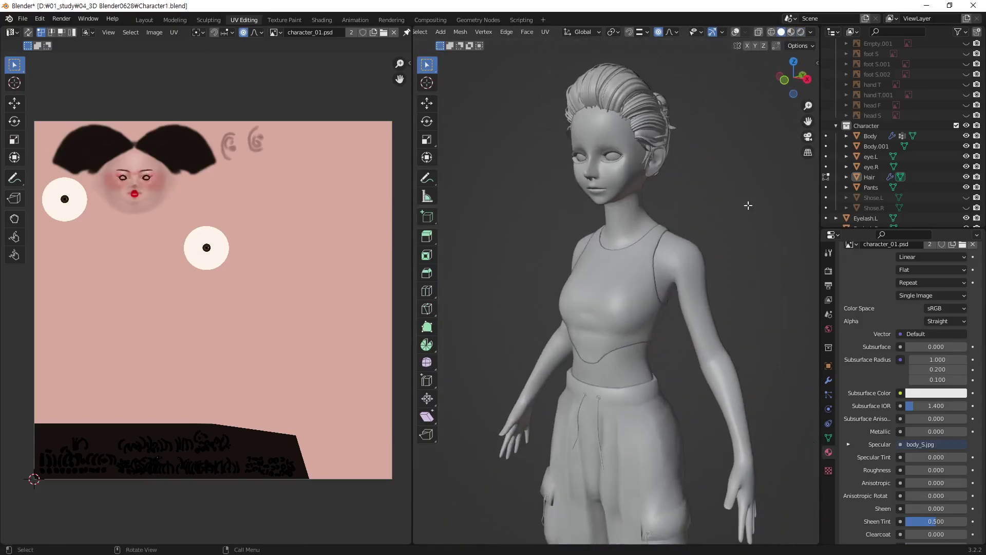
left_click(735, 32)
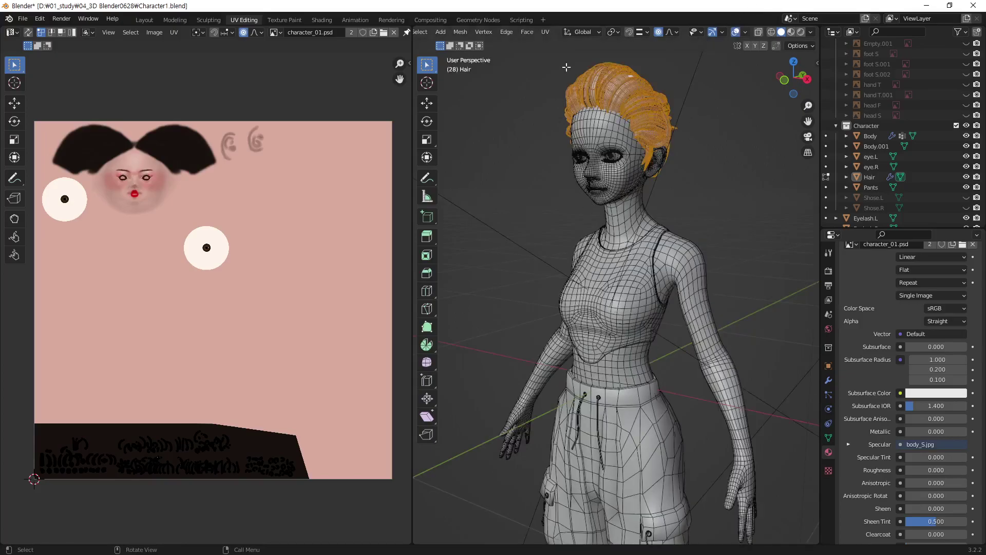
middle_click_drag(545, 37, 714, 26)
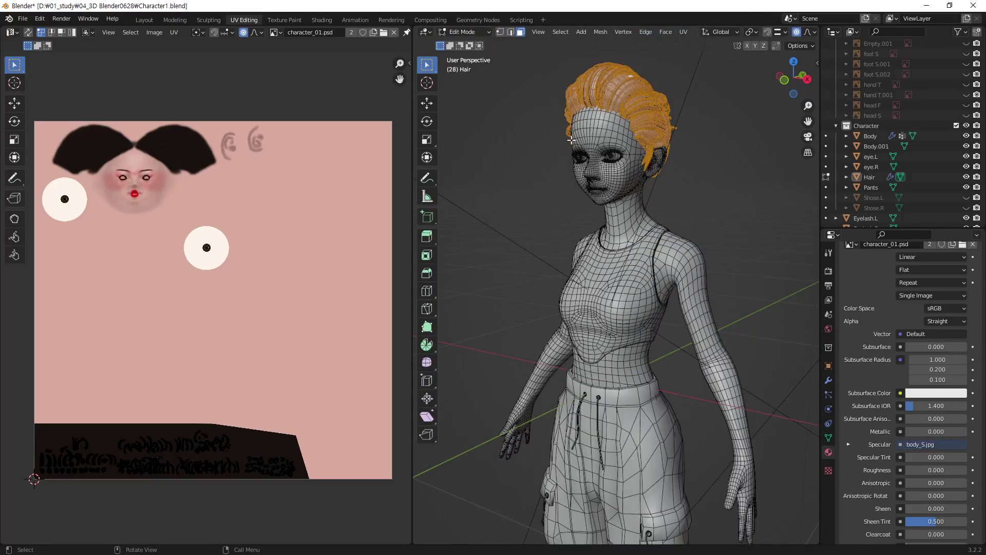
Leave Edit Mode and select the shirt Body.001, framing its shoulder
key("Tab")
left_click(633, 325)
mouse_move(633, 326)
middle_mouse_down()
mouse_move(613, 353)
mouse_move(675, 222)
middle_mouse_up()
scroll(710, 199, "up", 5)
scroll(688, 225, "down", 2)
scroll(683, 290, "up", 2)
scroll(682, 290, "down", 3)
Unlink the texture image from the UV editor and orbit to the shirt's shoulder strap
left_click(255, 32)
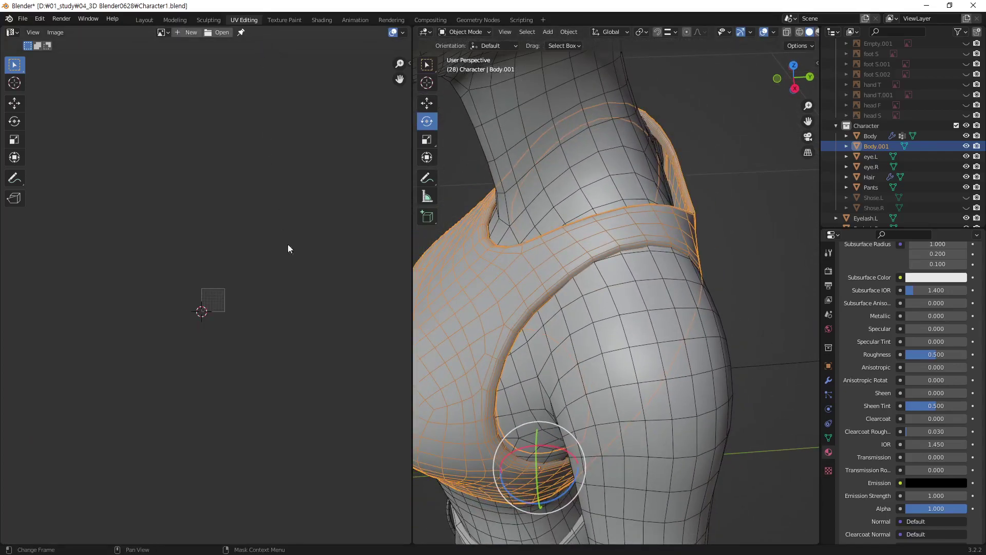
mouse_move(226, 334)
middle_mouse_down("ctrl")
mouse_move(232, 321)
mouse_move(275, 323)
mouse_move(366, 216)
mouse_move(249, 308)
mouse_move(307, 289)
mouse_move(248, 335)
mouse_move(294, 297)
mouse_move(281, 315)
mouse_move(292, 293)
mouse_move(243, 377)
middle_mouse_up("ctrl")
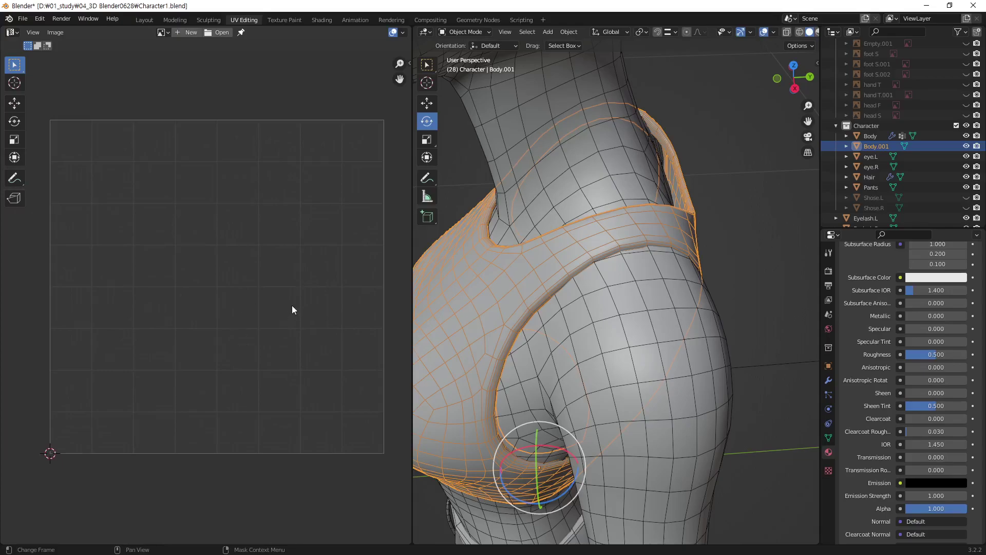
mouse_move(664, 254)
middle_mouse_down()
mouse_move(659, 270)
mouse_move(631, 283)
mouse_move(768, 244)
mouse_move(688, 222)
middle_mouse_up()
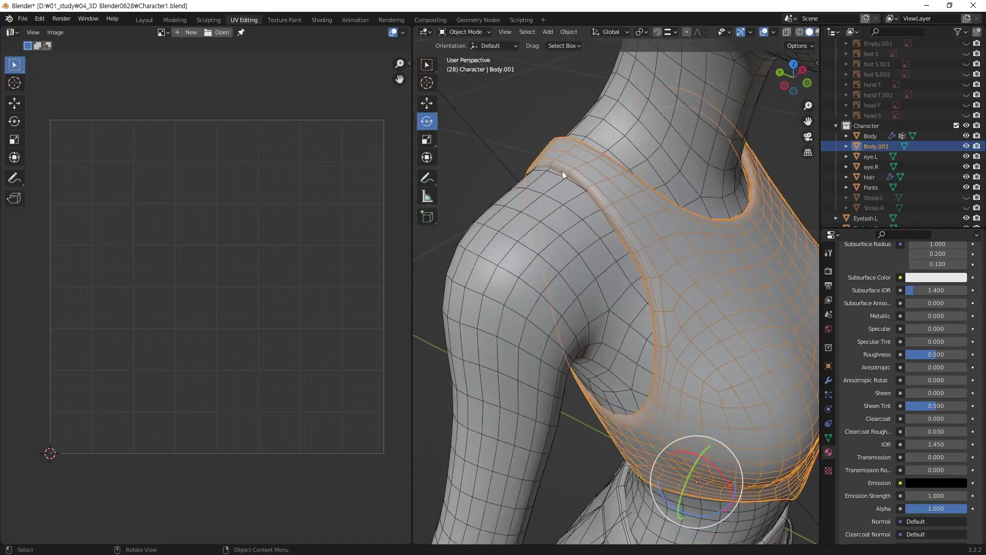
mouse_move(562, 171)
middle_mouse_down()
mouse_move(566, 198)
mouse_move(539, 203)
middle_mouse_up()
mouse_move(620, 278)
middle_mouse_down()
mouse_move(615, 267)
mouse_move(618, 285)
middle_mouse_up()
Enter Edit Mode in edge select and orbit to the chest, briefly toggling X-ray
key("Tab")
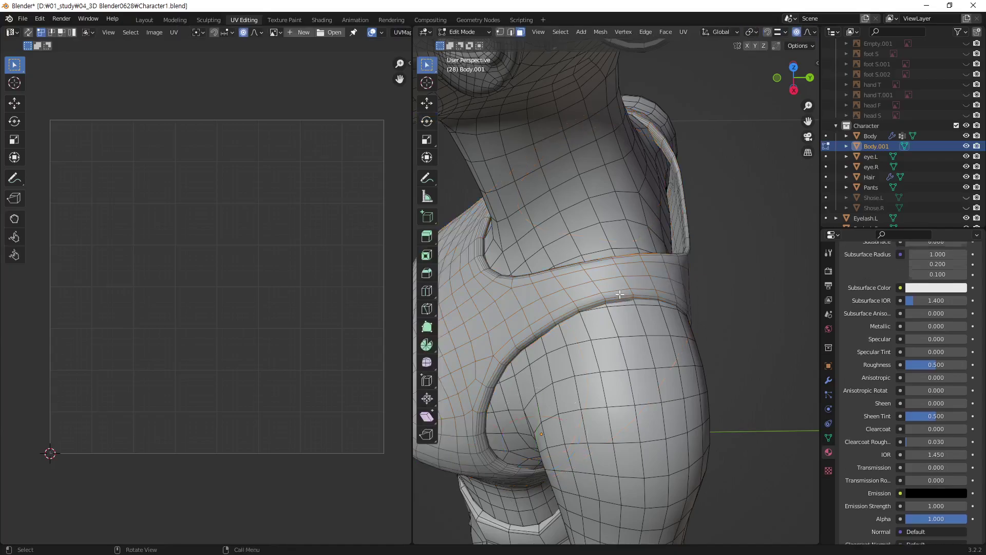
key("2")
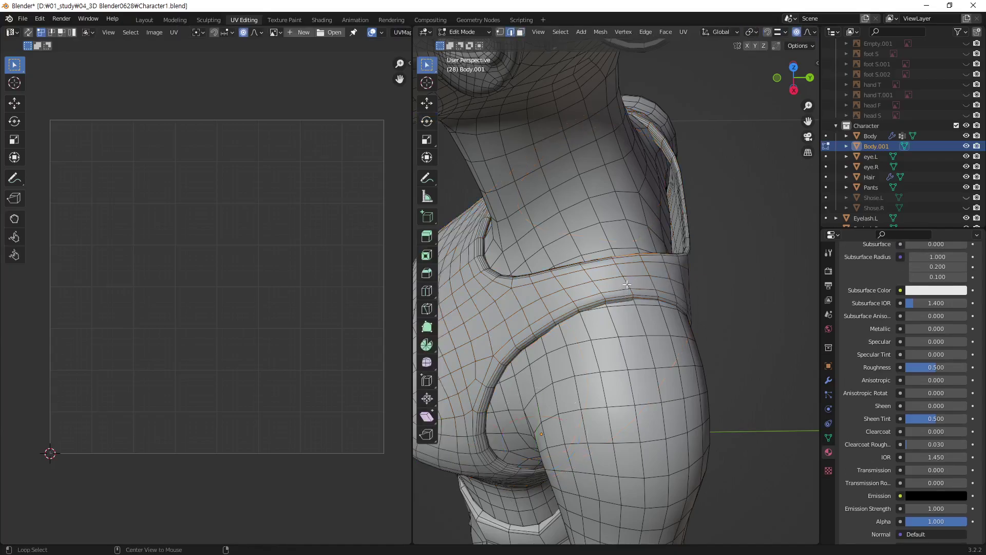
middle_click_drag(588, 293, 766, 275)
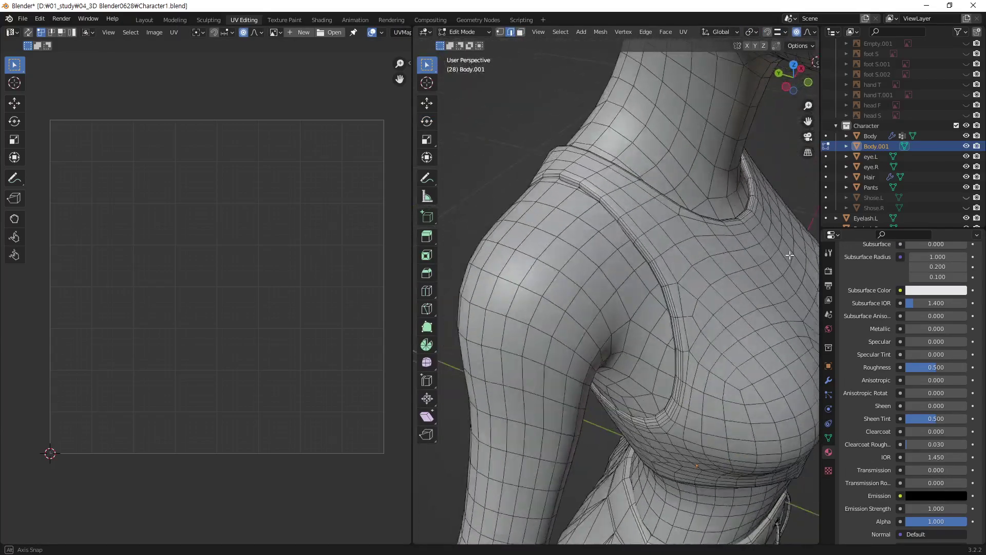
mouse_move(619, 230)
middle_mouse_down()
mouse_move(601, 229)
mouse_move(606, 203)
middle_mouse_up()
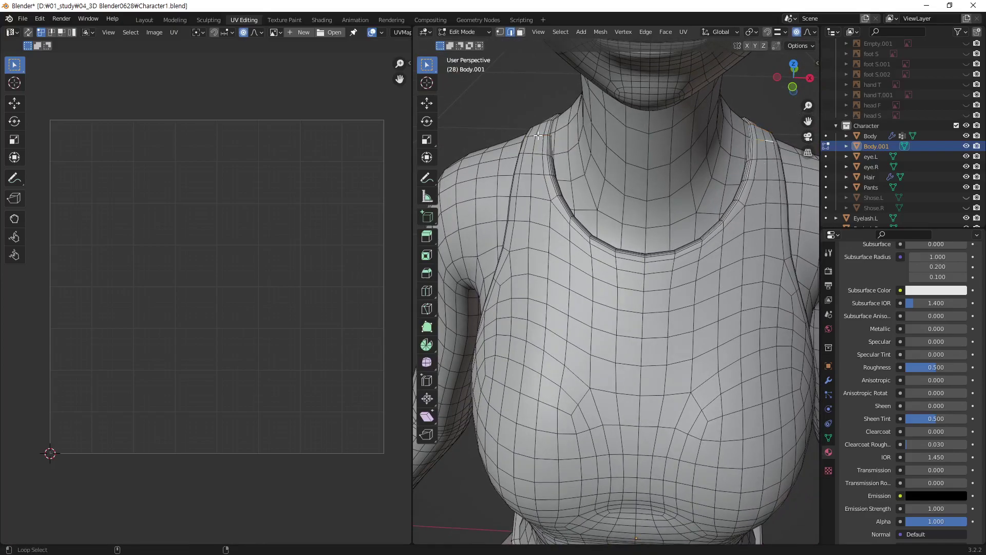
middle_click_drag(540, 155, 542, 222)
key("alt+z")
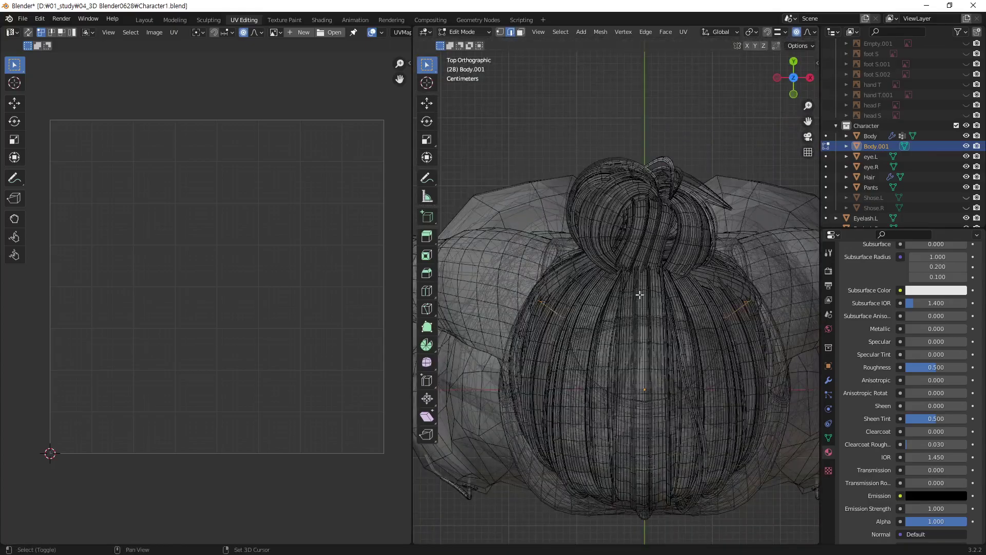
middle_click_drag(554, 276, 679, 207)
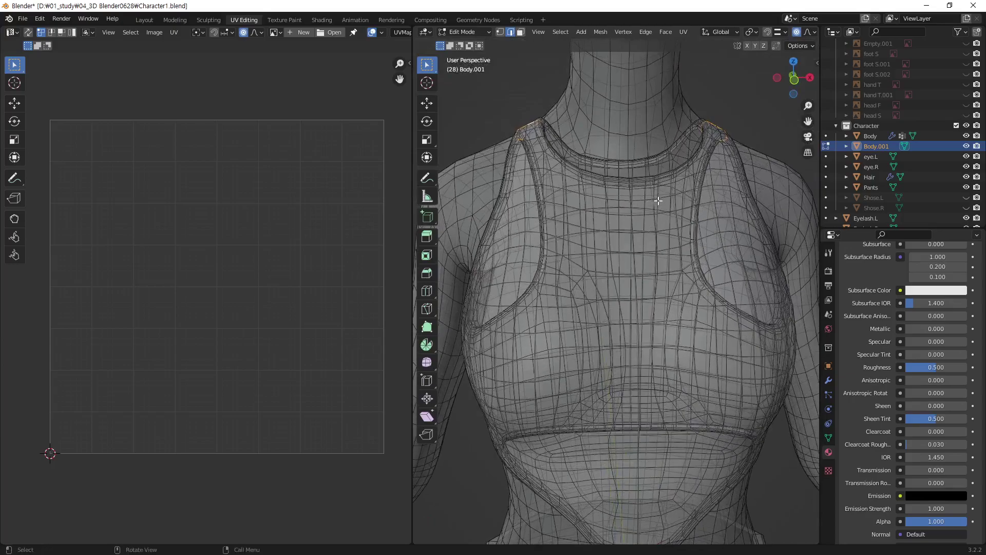
key("alt+z")
Mark the shoulder strap edge as a seam
right_click(679, 207)
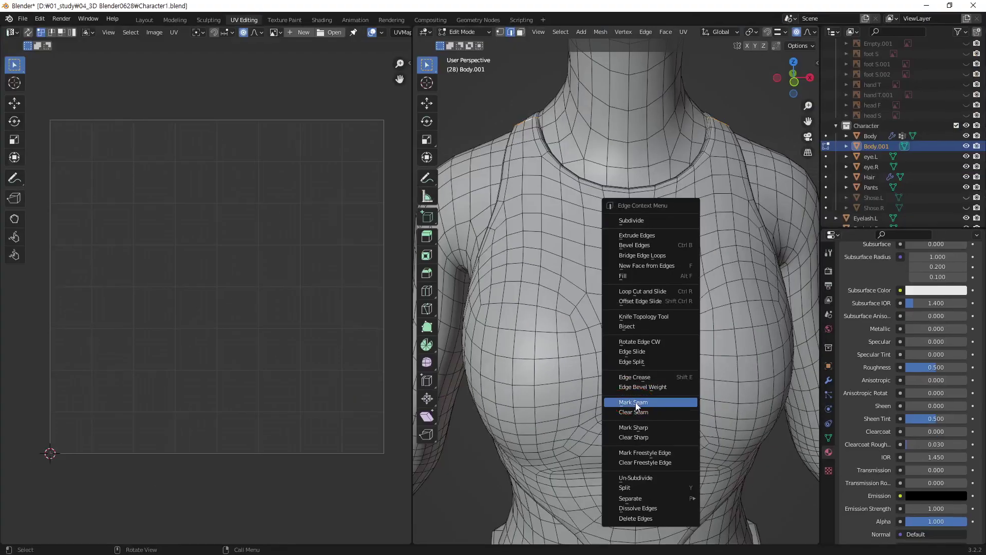
left_click(636, 402)
middle_click_drag(707, 262, 663, 269)
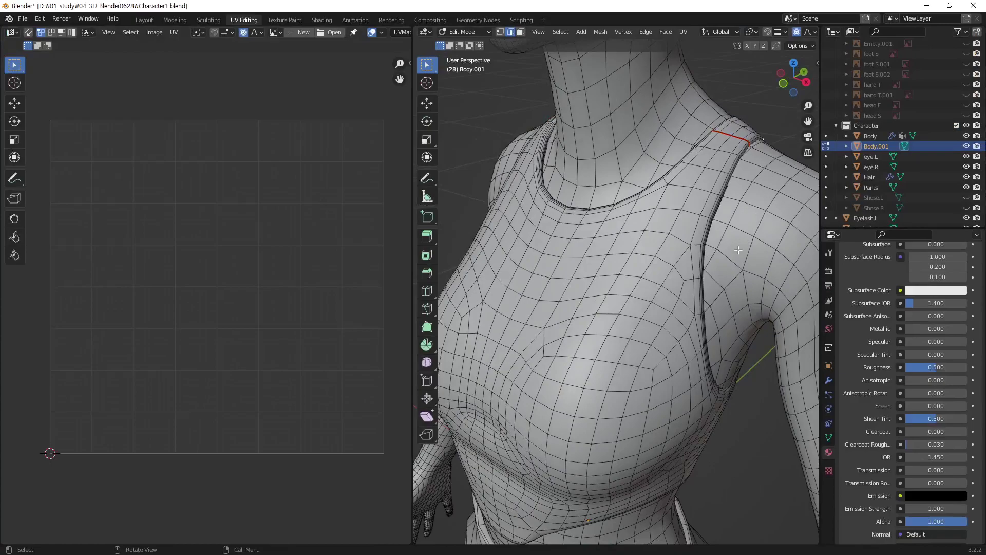
mouse_move(738, 250)
middle_mouse_down()
mouse_move(627, 334)
mouse_move(691, 255)
middle_mouse_up()
Mark the edge loop down the shirt's side as a seam, then return to Object Mode
left_click(684, 320, "alt")
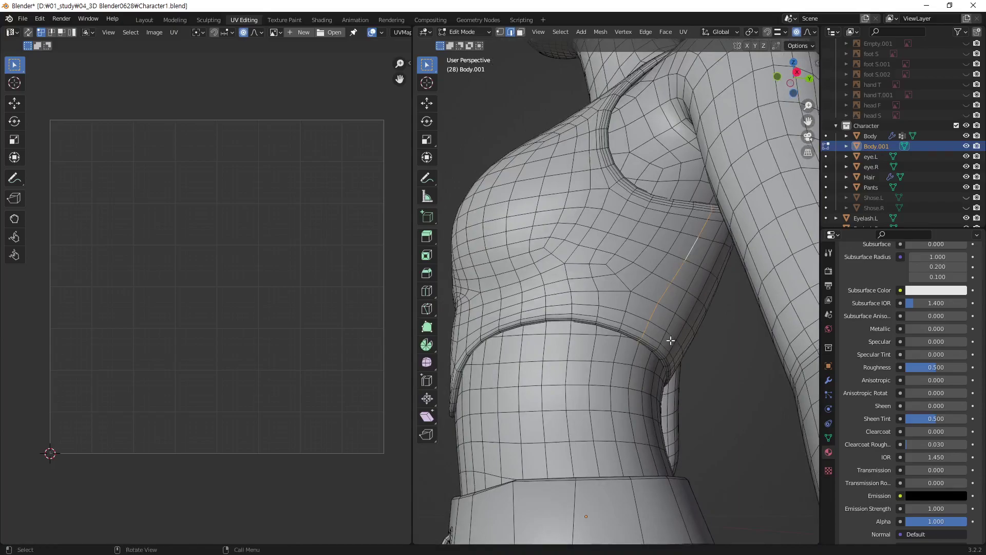
left_click(676, 242, "alt")
left_click(733, 395)
left_click(681, 270, "alt")
mouse_move(618, 272)
middle_mouse_down()
mouse_move(786, 290)
mouse_move(654, 305)
middle_mouse_up()
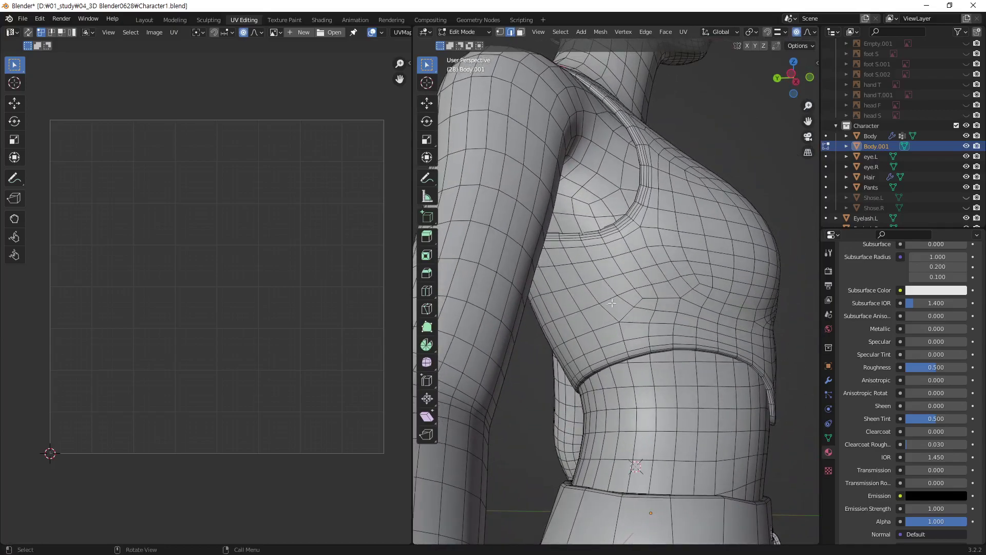
mouse_move(594, 322)
middle_mouse_down()
mouse_move(713, 293)
mouse_move(609, 315)
middle_mouse_up()
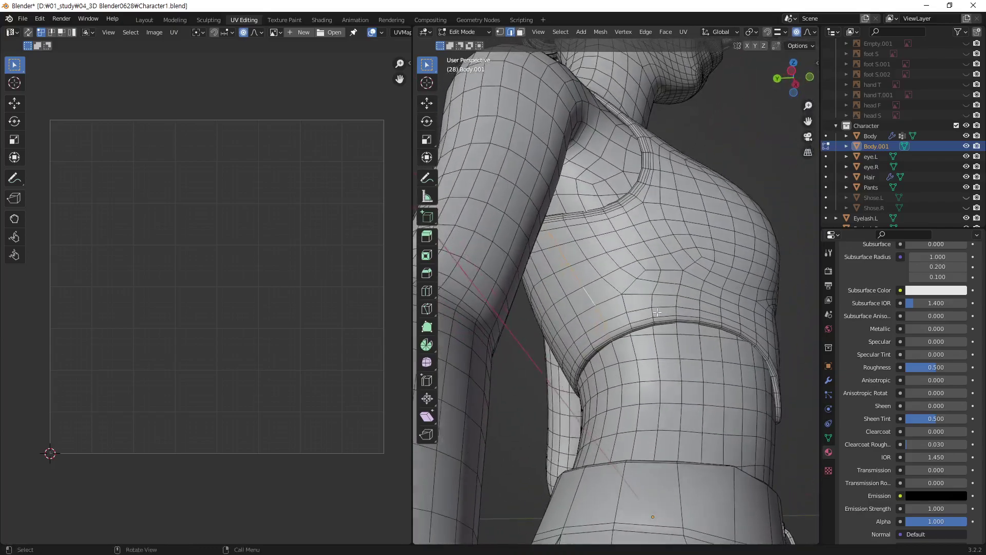
right_click(609, 315)
left_click(600, 314)
mouse_move(798, 319)
middle_mouse_down()
mouse_move(773, 249)
mouse_move(654, 307)
middle_mouse_up()
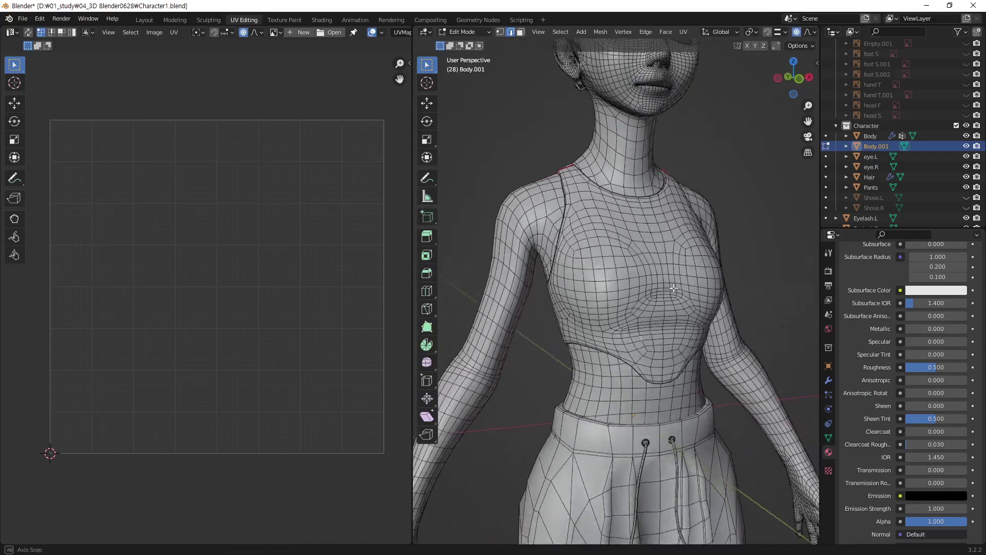
key("Tab")
mouse_move(702, 281)
middle_mouse_down()
mouse_move(649, 280)
mouse_move(739, 281)
mouse_move(615, 273)
mouse_move(593, 241)
middle_mouse_up()
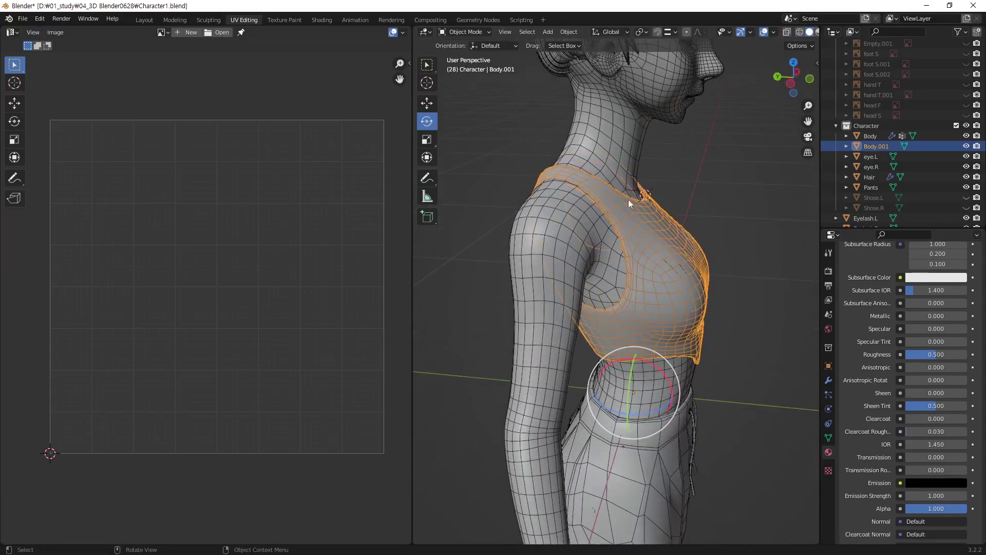
Select all of the crop top's faces in Edit Mode and Unwrap them
mouse_move(628, 199)
middle_mouse_down()
mouse_move(582, 296)
mouse_move(523, 260)
middle_mouse_up()
mouse_move(685, 268)
middle_mouse_down()
mouse_move(589, 309)
mouse_move(693, 325)
mouse_move(678, 235)
mouse_move(656, 240)
middle_mouse_up()
key("Tab")
key("3")
key("l")
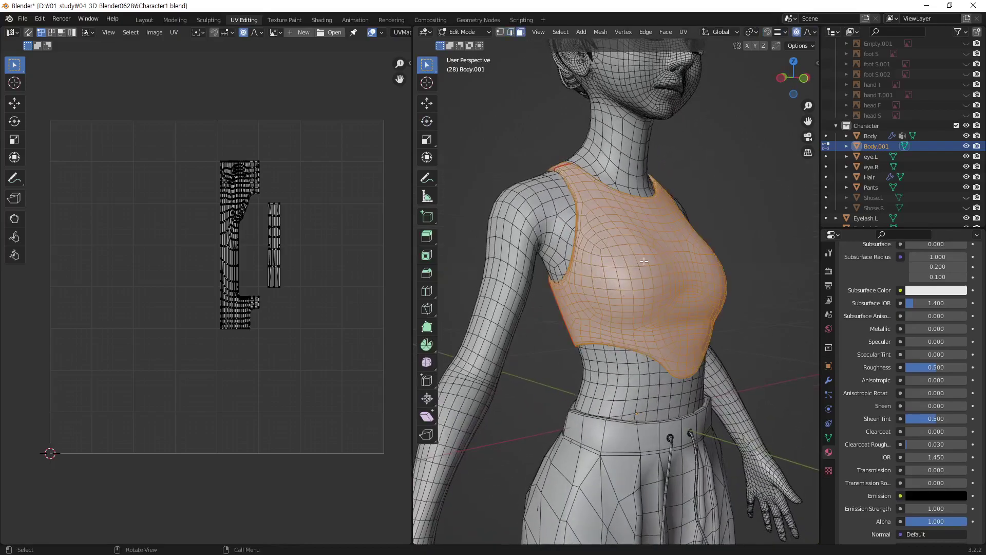
key("u")
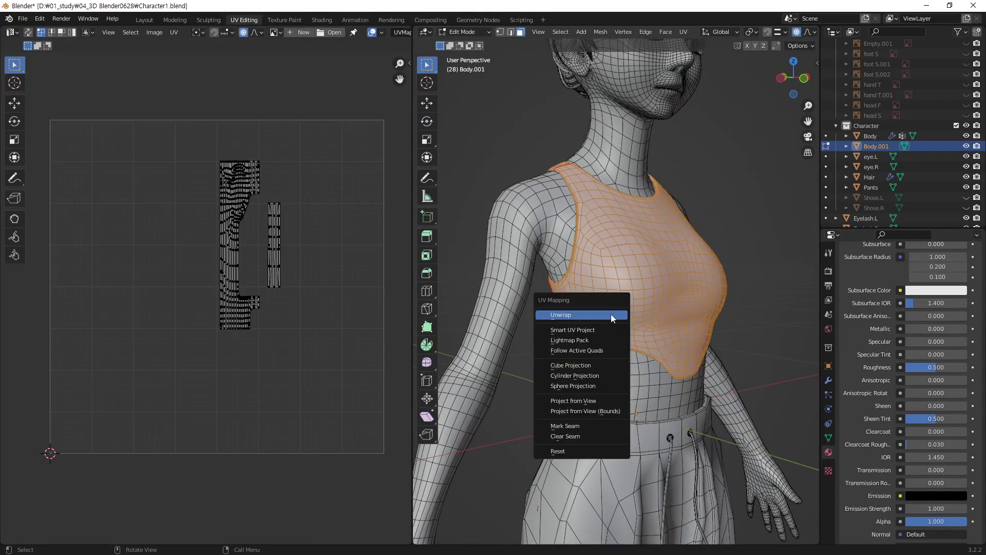
left_click(611, 314)
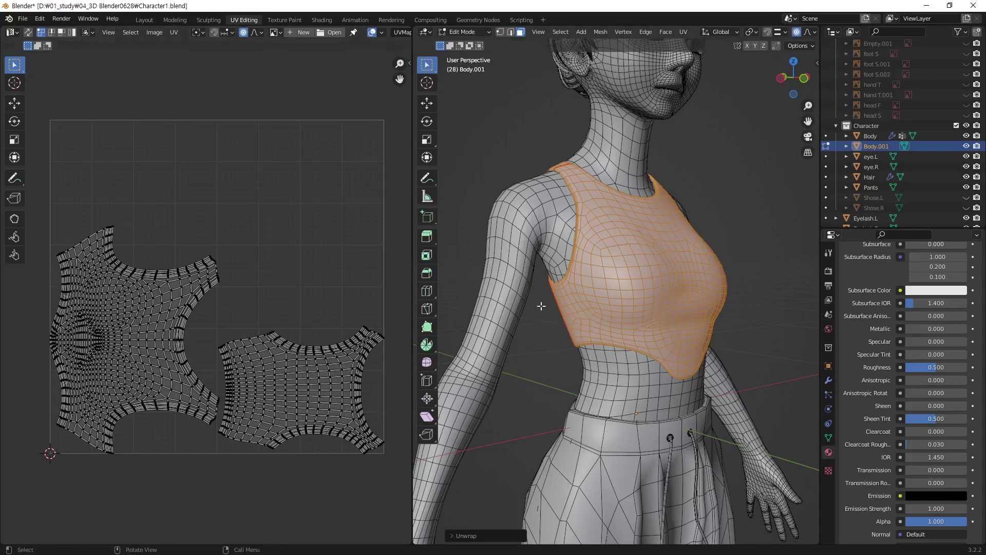
Move all the crop top's UV islands to the left of the UV square
scroll(256, 355, "down", 1)
scroll(241, 334, "down", 2)
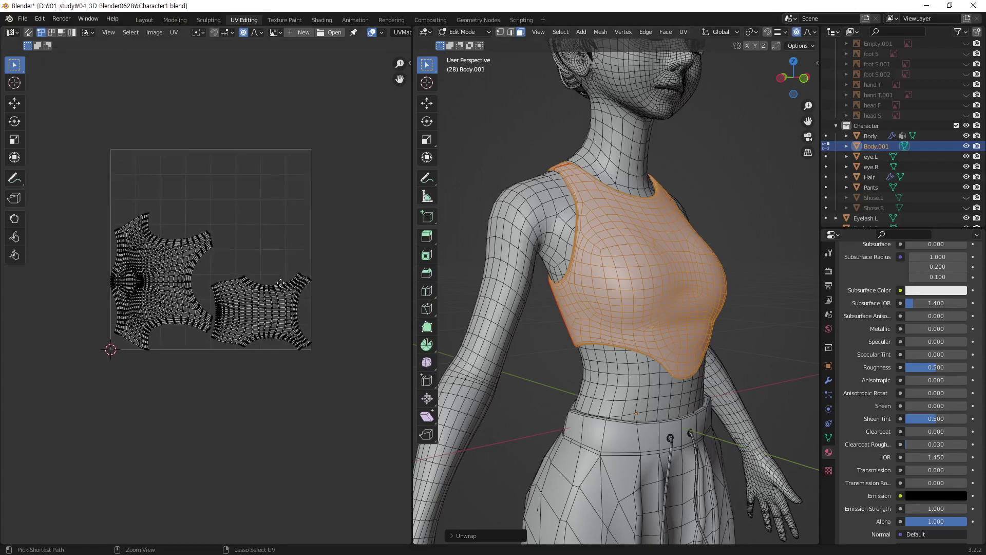
scroll(230, 323, "down", 1)
middle_click_drag(230, 319, 261, 326)
key("a")
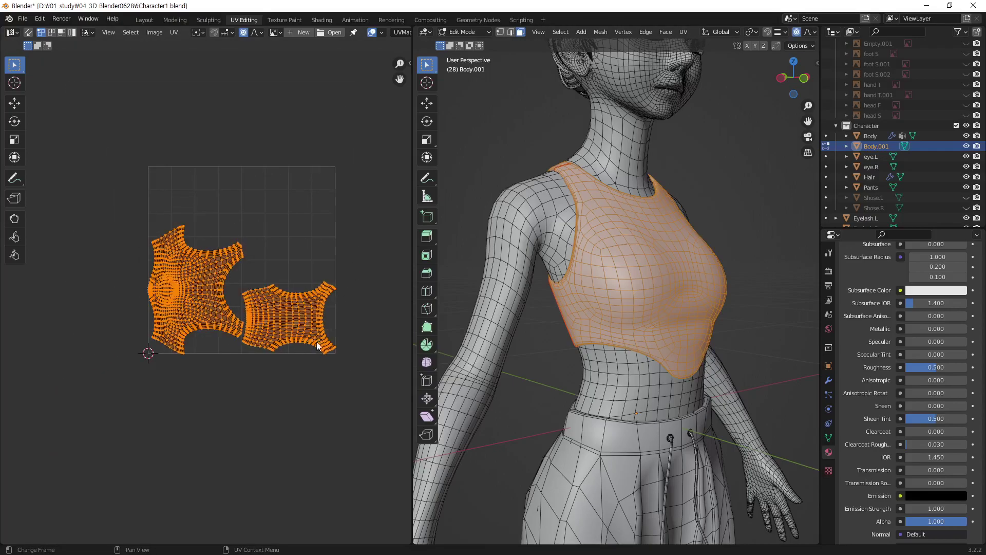
key("g")
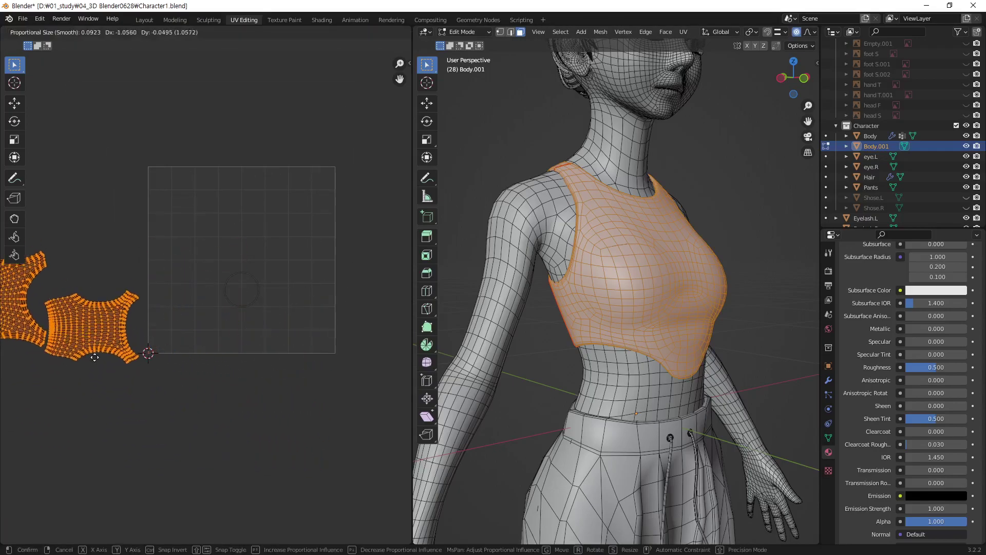
left_click(104, 356)
mouse_move(104, 356)
middle_mouse_down()
mouse_move(282, 342)
mouse_move(337, 321)
middle_mouse_up()
scroll(337, 321, "up", 1)
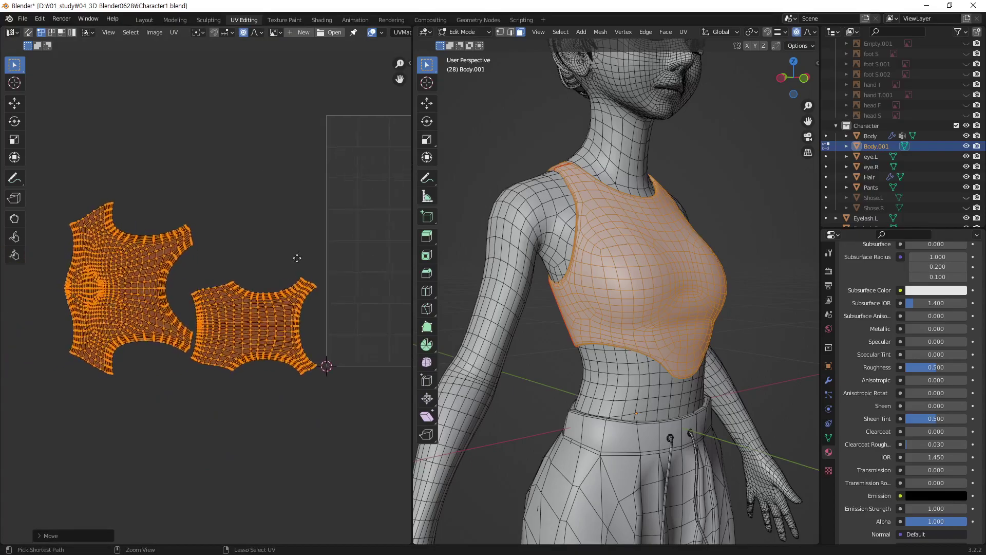
scroll(311, 248, "up", 1)
Re-enter the top's Edit Mode with X-ray on and select its whole mesh
mouse_move(594, 145)
middle_mouse_down()
mouse_move(716, 227)
mouse_move(600, 307)
mouse_move(672, 269)
middle_mouse_up()
key("Tab")
key("alt+z")
key("Tab")
key("alt+a")
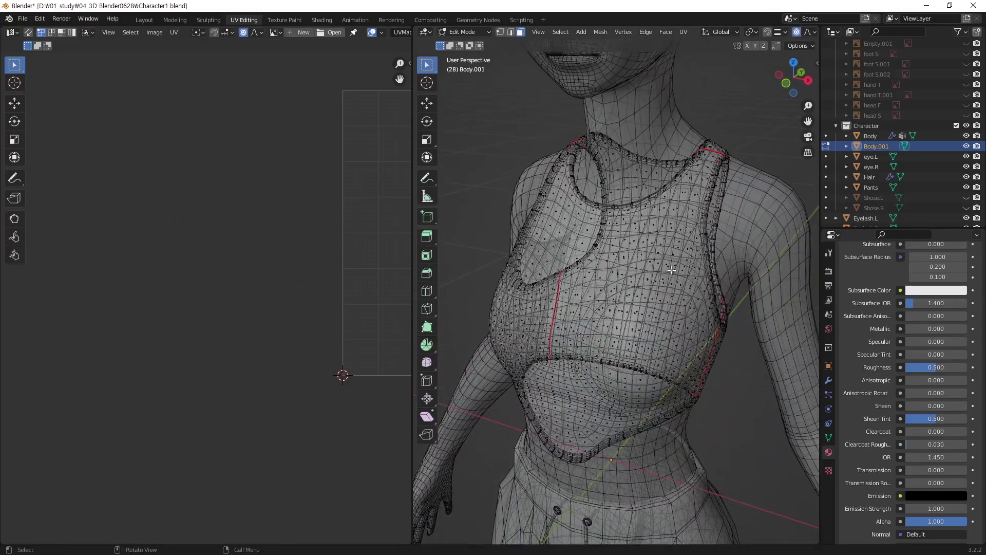
key("a")
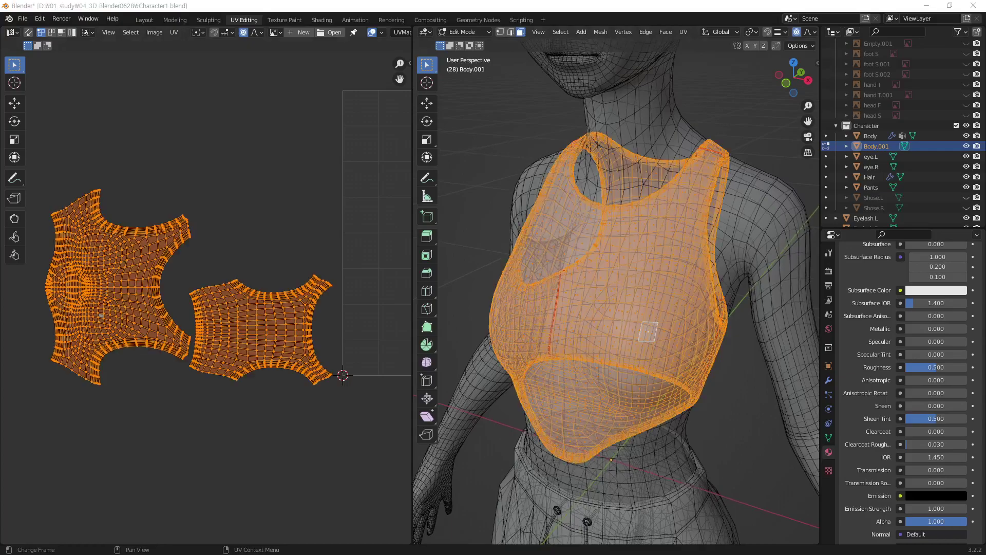
left_click(316, 427)
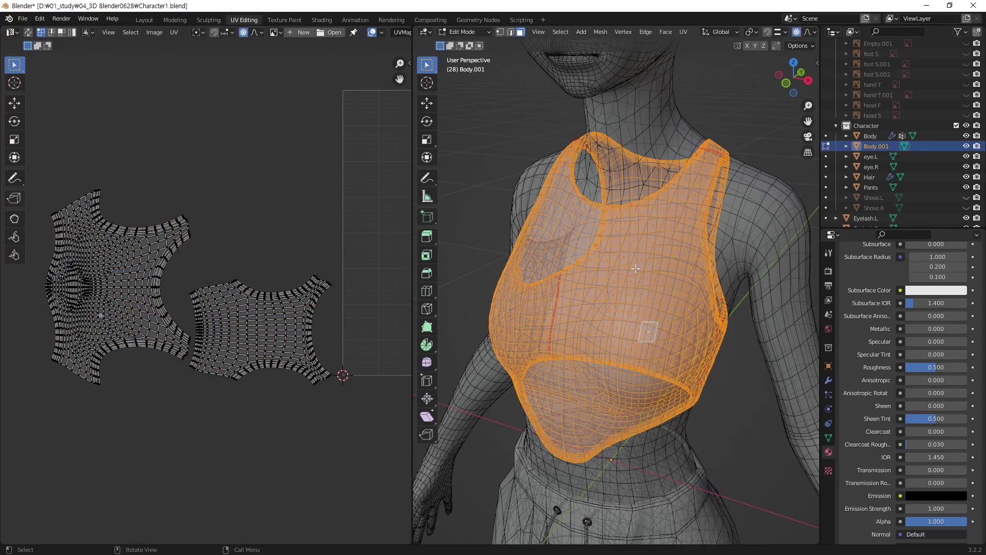
key("alt+z")
Deselect the top, return to Object Mode and select the Pants
scroll(715, 264, "down", 5, "shift")
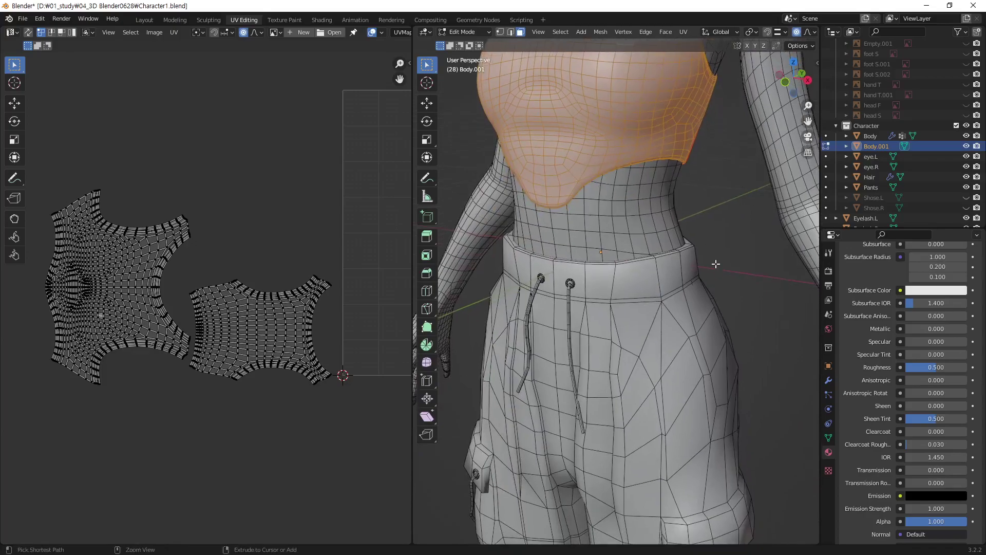
scroll(716, 264, "down", 5)
key("alt+a")
middle_click_drag(709, 392, 673, 335)
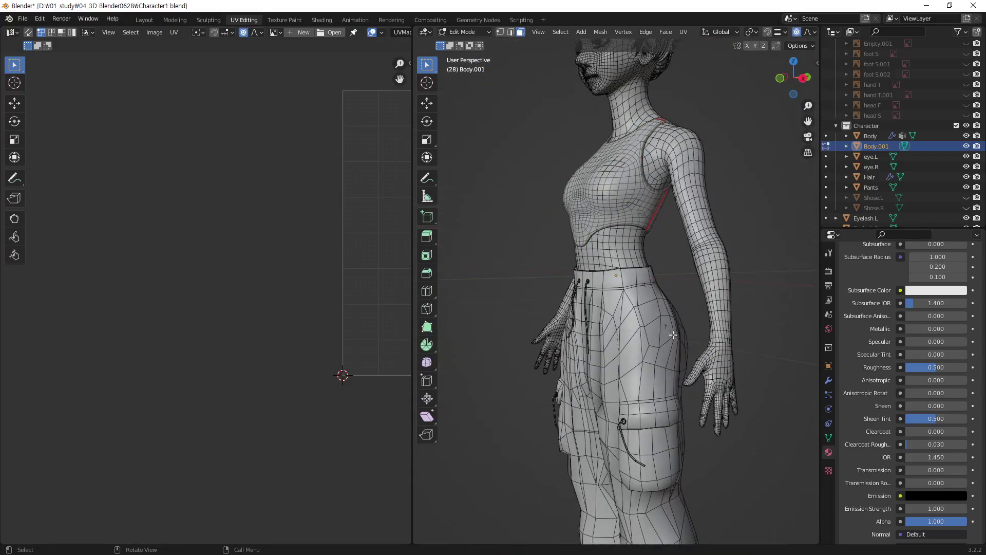
key("Tab")
left_click(649, 387)
Check the Pants' UV layout and 0.059 scale in the sidebar, then bring up the Apply menu
key("Tab")
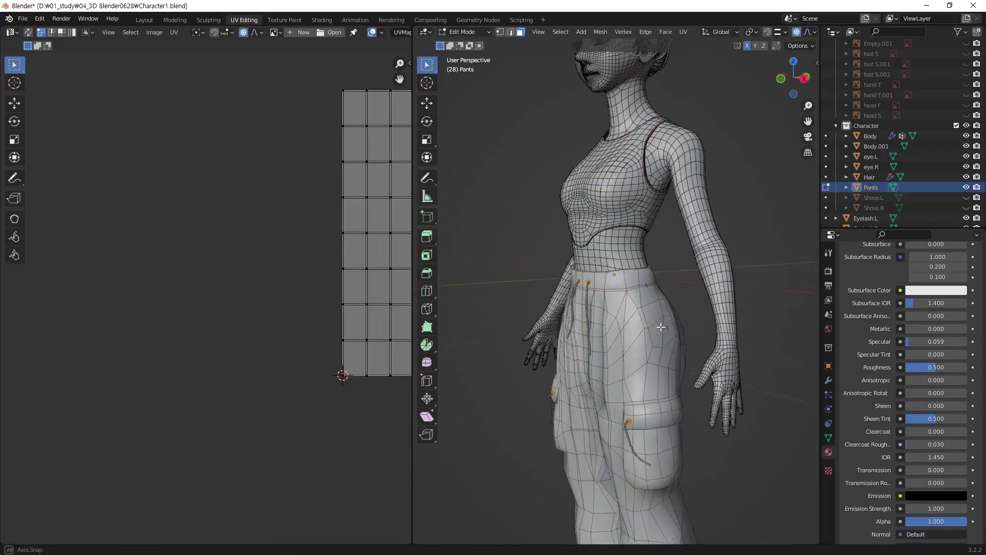
scroll(675, 339, "up", 6)
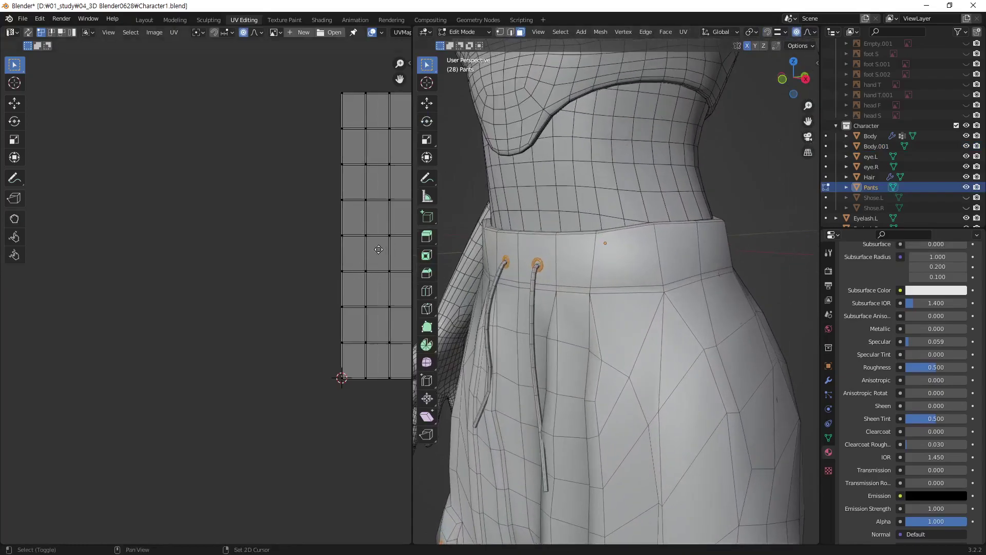
key("Home")
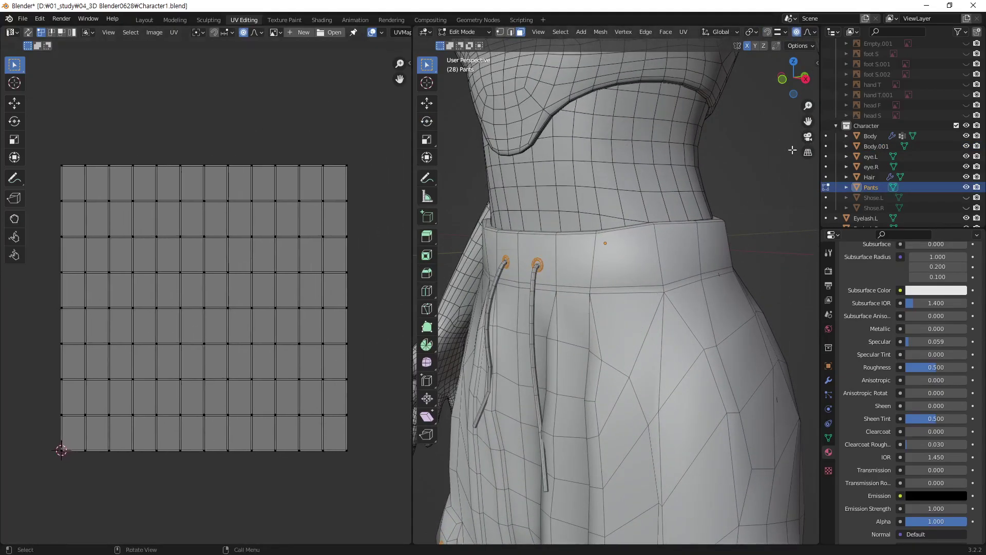
key("n")
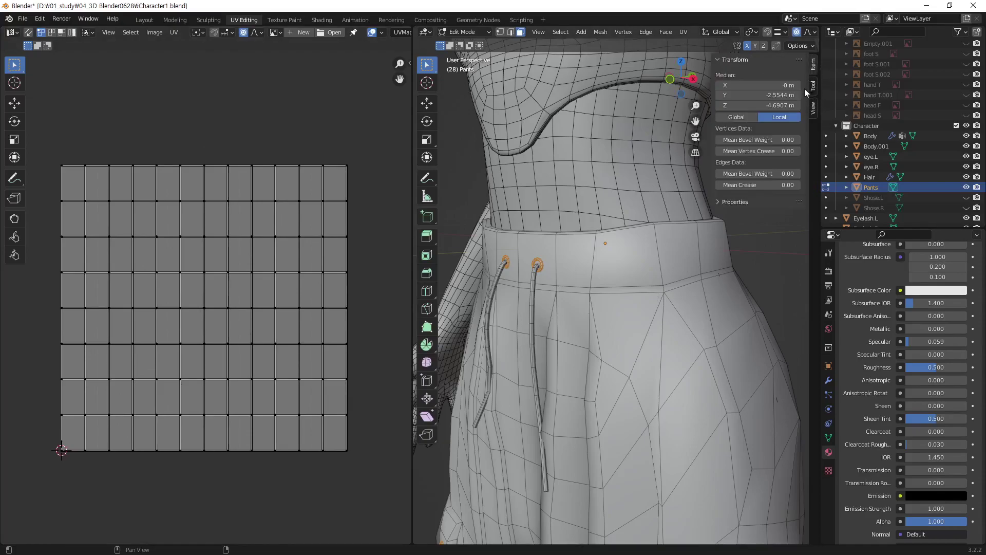
key("Tab")
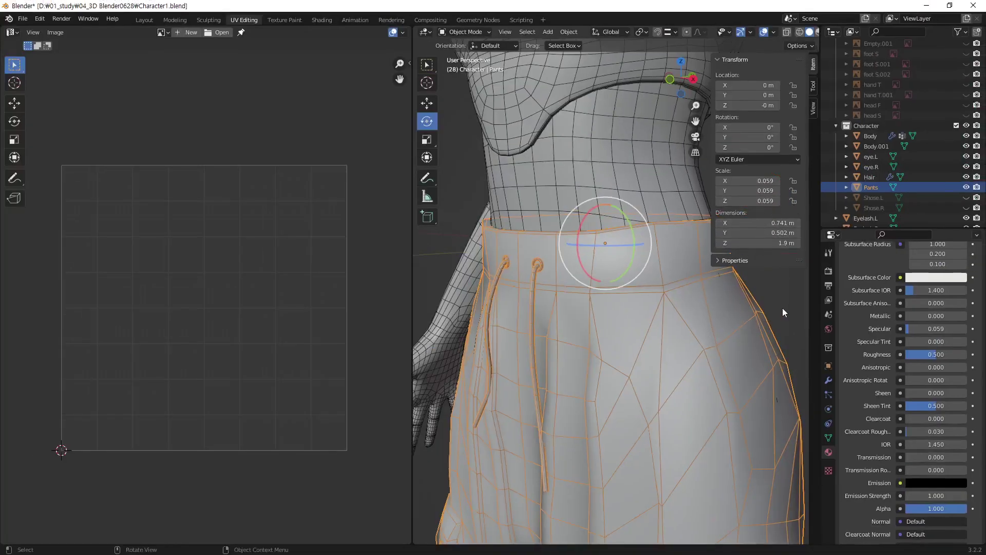
key("ctrl+a")
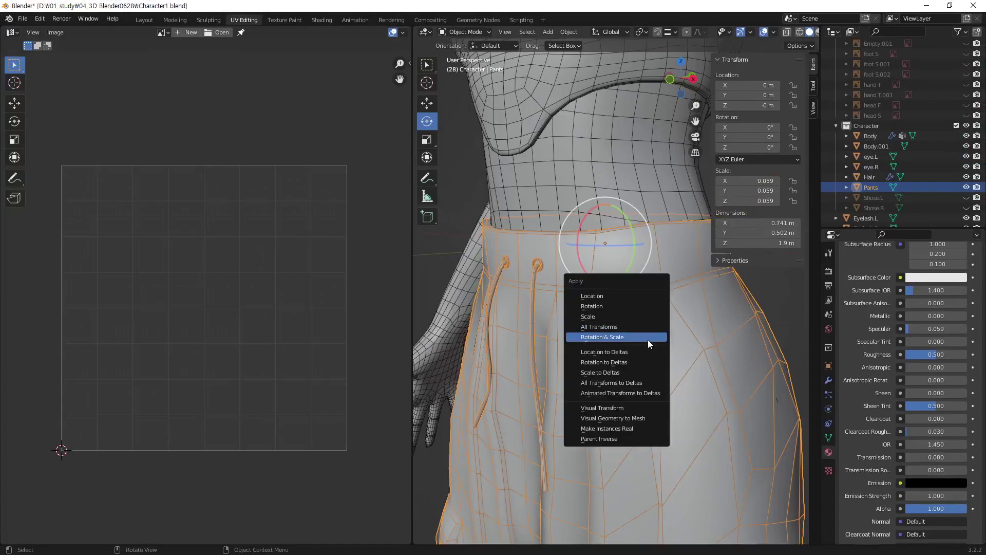
Apply Rotation & Scale to the Pants
left_click(618, 331)
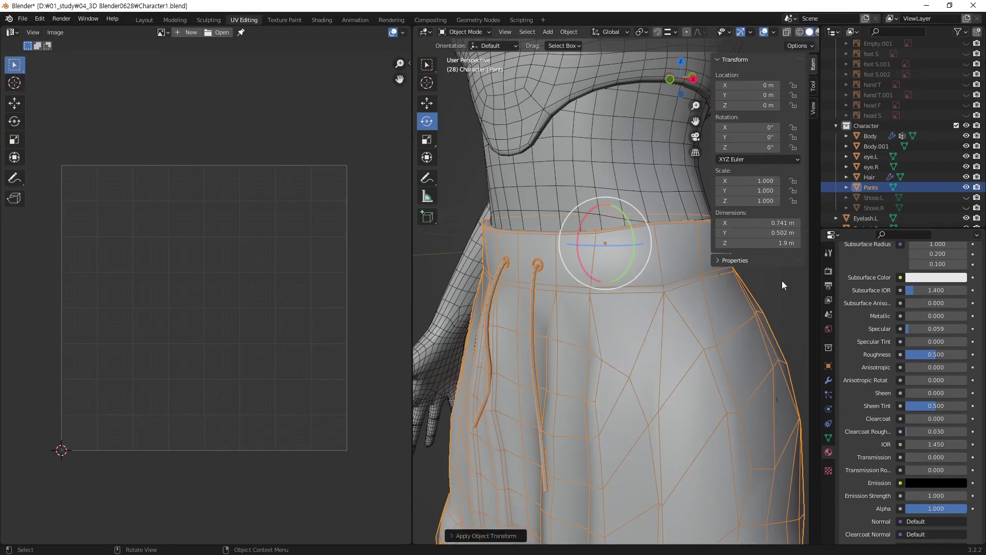
mouse_move(782, 281)
middle_mouse_down()
mouse_move(635, 313)
mouse_move(691, 346)
middle_mouse_up()
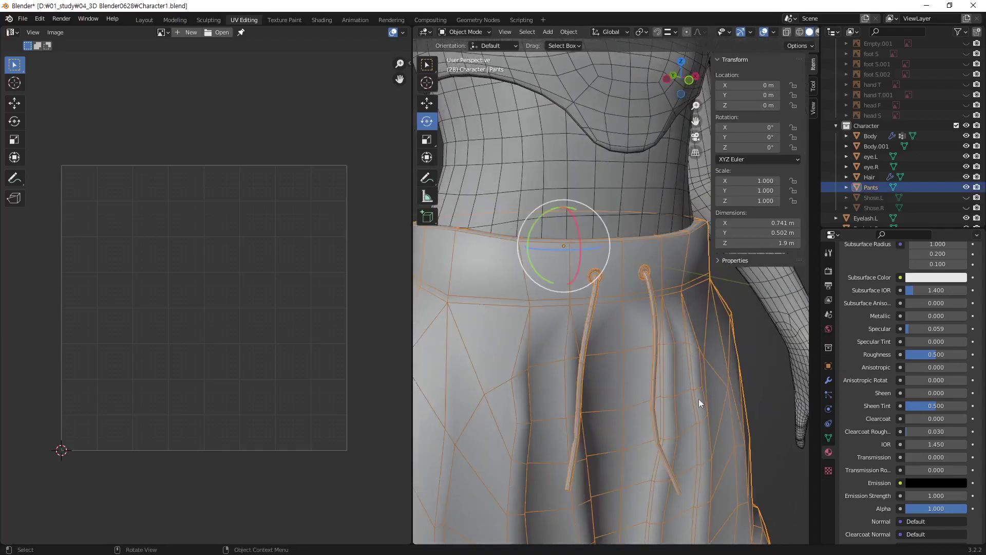
scroll(617, 359, "down", 4)
middle_click_drag(617, 360, 672, 356)
middle_click_drag(630, 363, 661, 325, "shift")
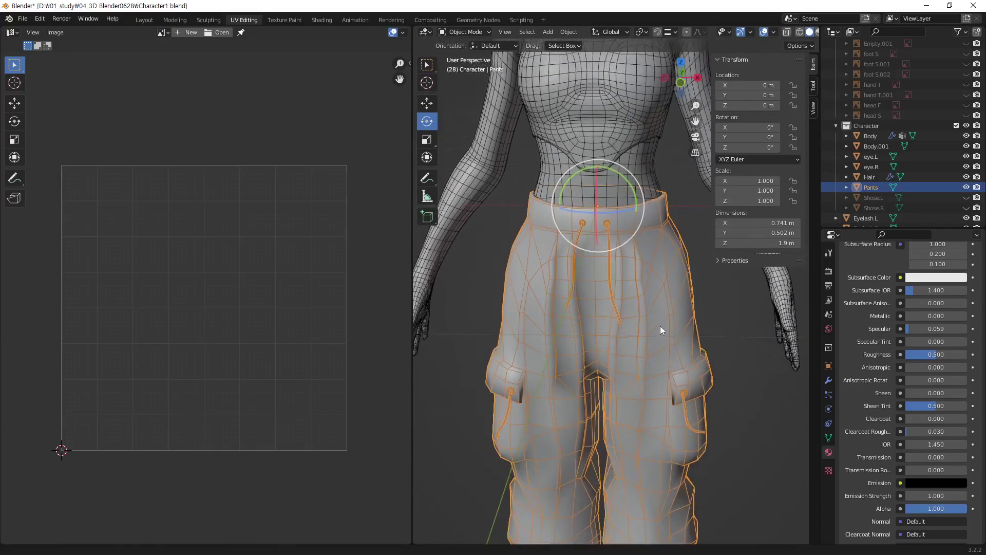
key("n")
Select Body.001 and apply its scale so it reads 1.000 on all axes
left_click(741, 334)
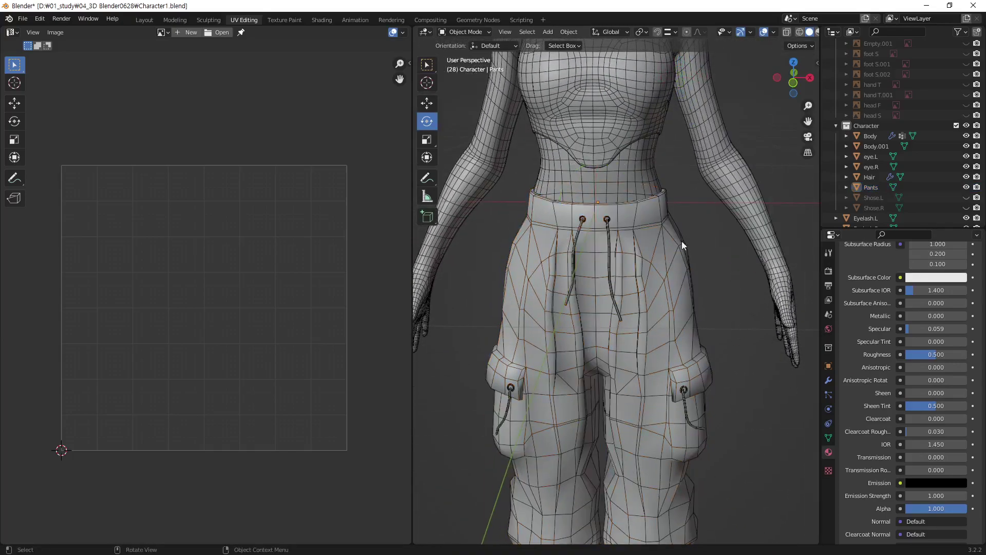
left_click(630, 131)
key("n")
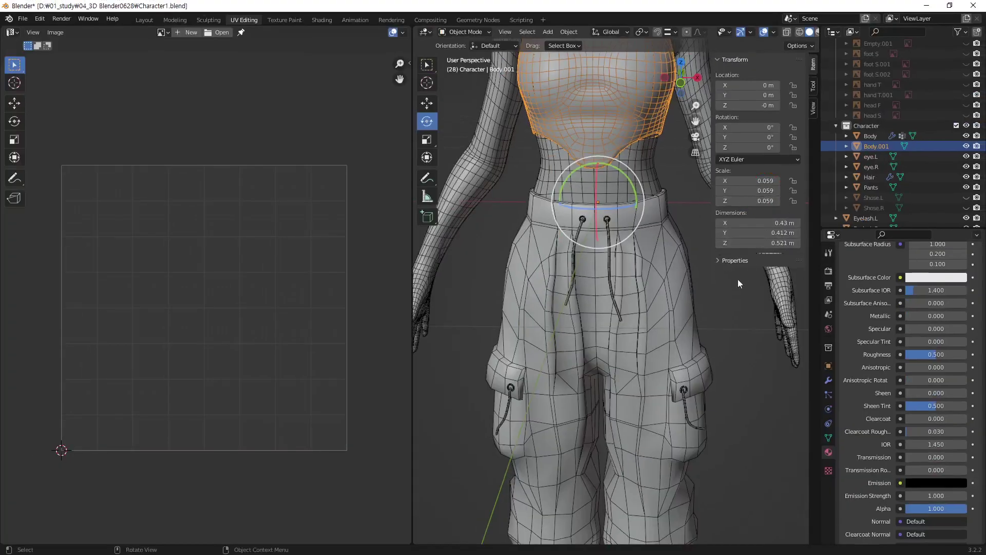
scroll(651, 248, "down", 1)
scroll(637, 340, "down", 2)
mouse_move(636, 341)
middle_mouse_down()
mouse_move(619, 267)
mouse_move(599, 262)
middle_mouse_up()
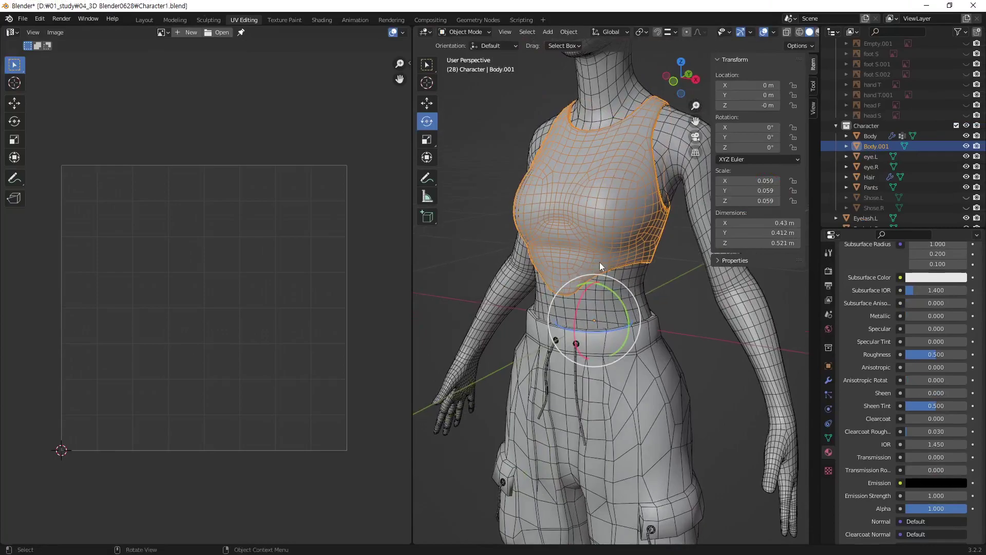
key("ctrl+a")
left_click(637, 270)
mouse_move(624, 228)
middle_mouse_down("shift")
mouse_move(621, 289)
mouse_move(641, 313)
middle_mouse_up("shift")
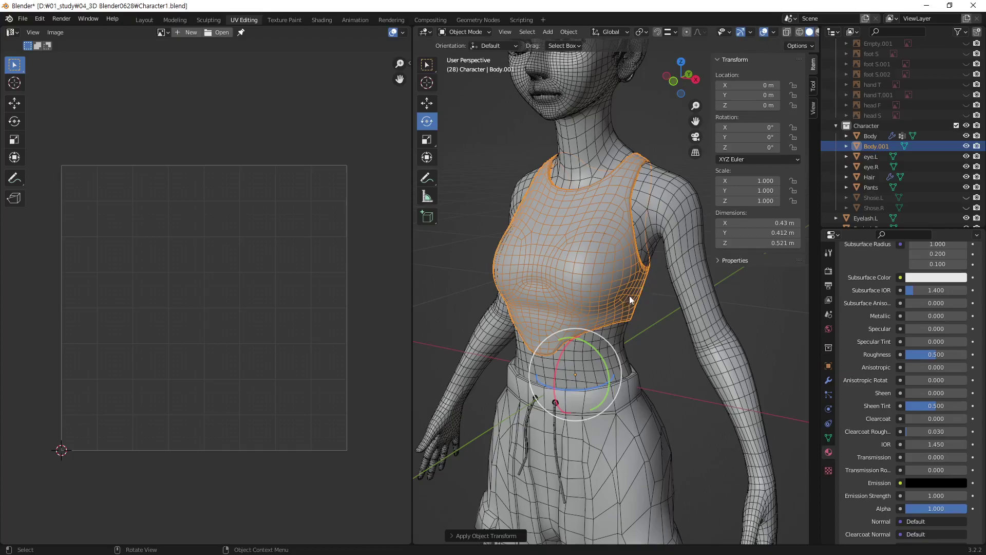
key("Tab")
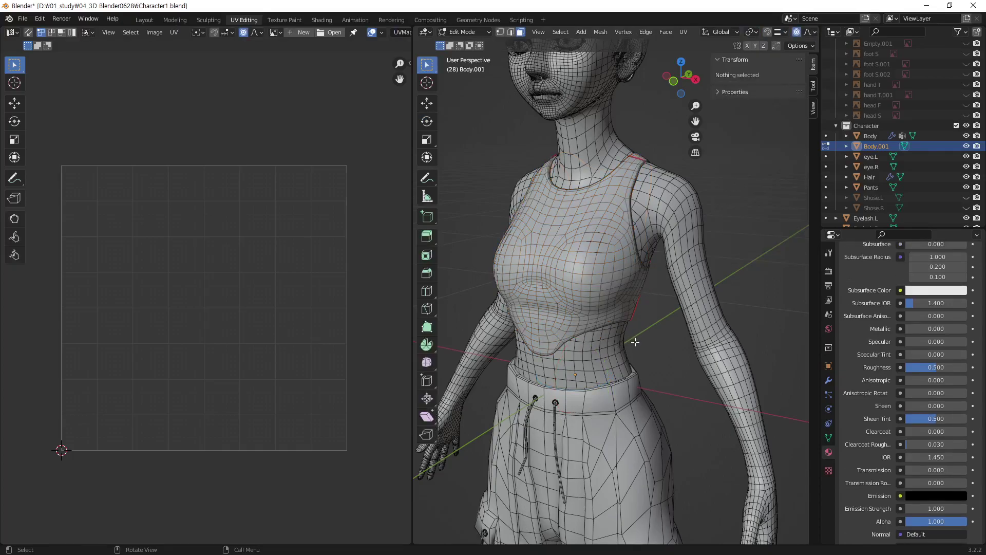
key("a")
key("u")
left_click(640, 339)
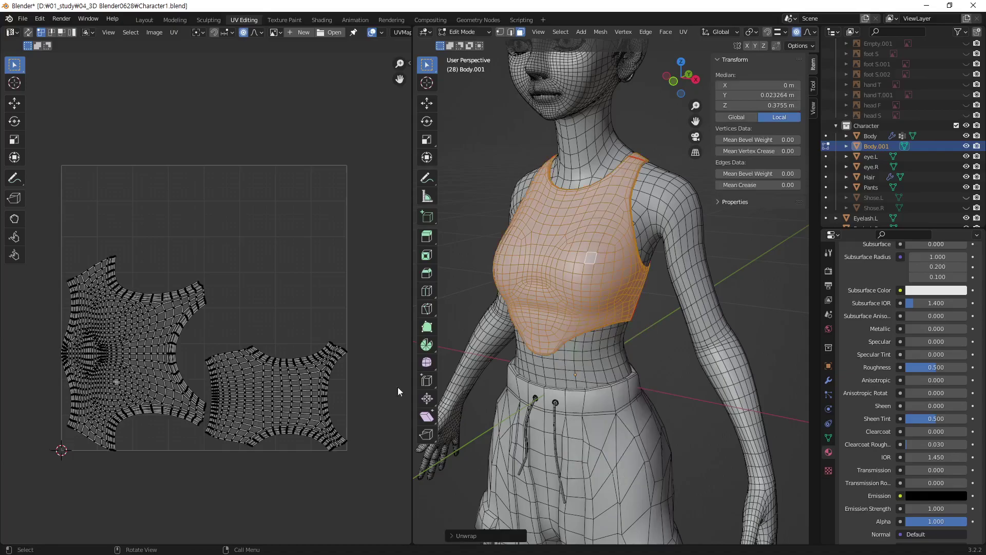
scroll(398, 392, "down", 1)
scroll(302, 315, "down", 3)
left_click_drag(147, 240, 328, 371)
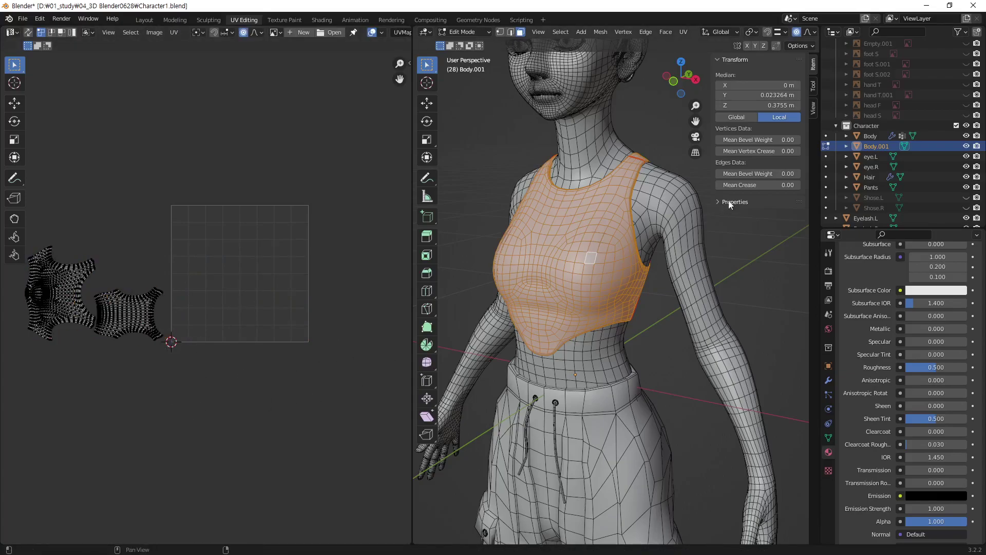
key("alt+q")
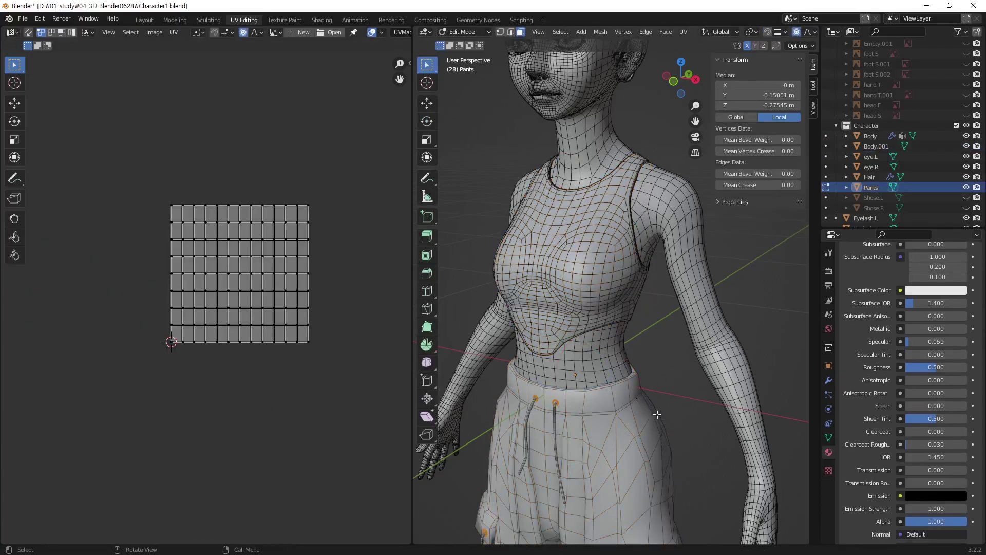
mouse_move(630, 433)
middle_mouse_down("ctrl")
mouse_move(686, 294)
mouse_move(536, 299)
mouse_move(611, 326)
mouse_move(567, 191)
middle_mouse_up("ctrl")
scroll(686, 294, "down", 3)
scroll(536, 299, "up", 4)
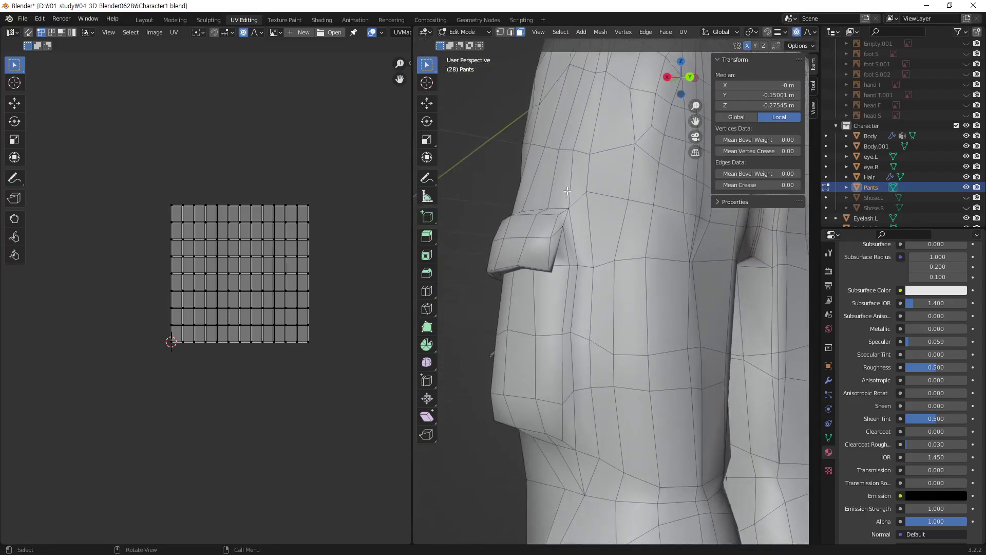
mouse_move(559, 349)
middle_mouse_down()
mouse_move(737, 363)
mouse_move(680, 266)
middle_mouse_up()
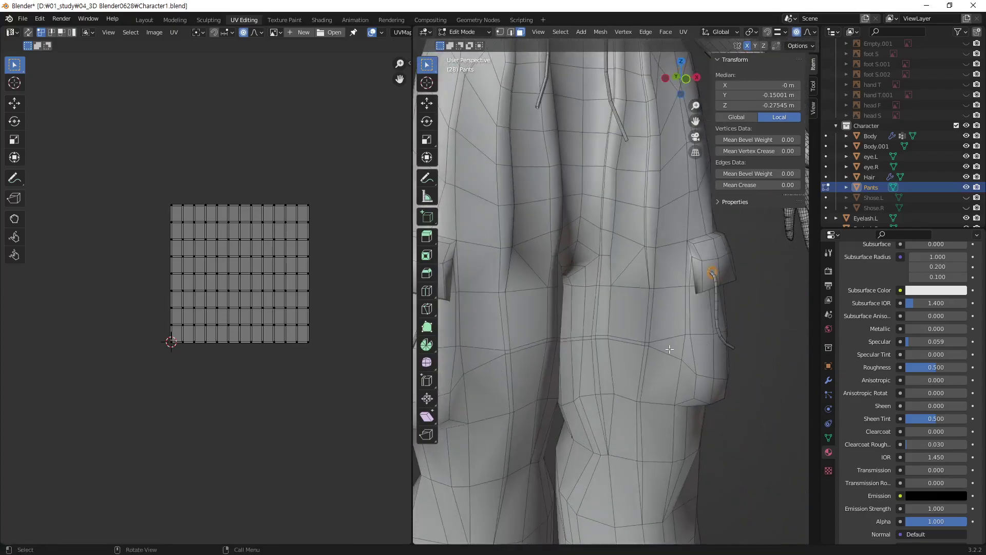
mouse_move(669, 349)
middle_mouse_down()
mouse_move(469, 326)
mouse_move(564, 330)
mouse_move(578, 317)
middle_mouse_up()
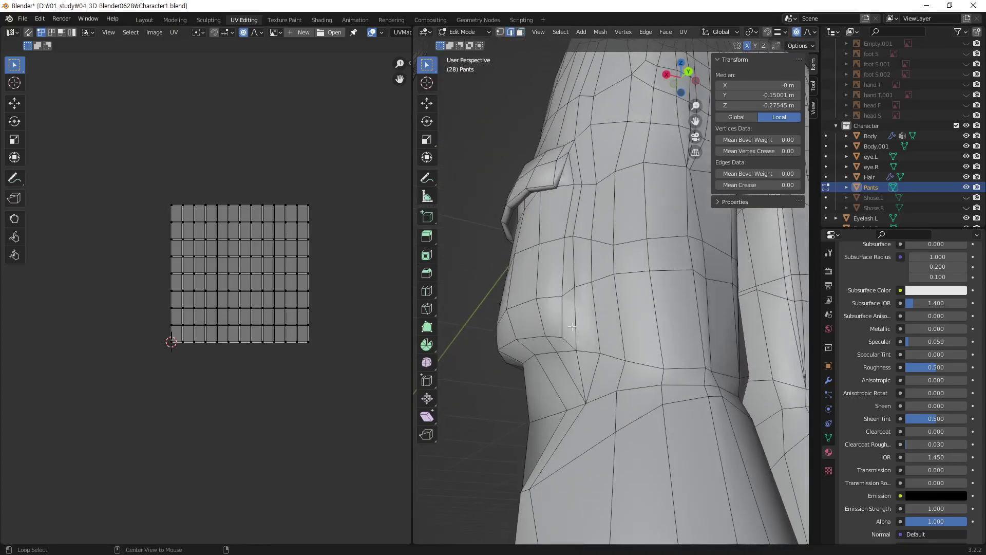
Mark the edge loop along the cargo pocket as a seam
left_click(572, 326)
mouse_move(572, 326)
middle_mouse_down()
mouse_move(698, 291)
mouse_move(740, 308)
middle_mouse_up()
left_click(685, 282, "alt")
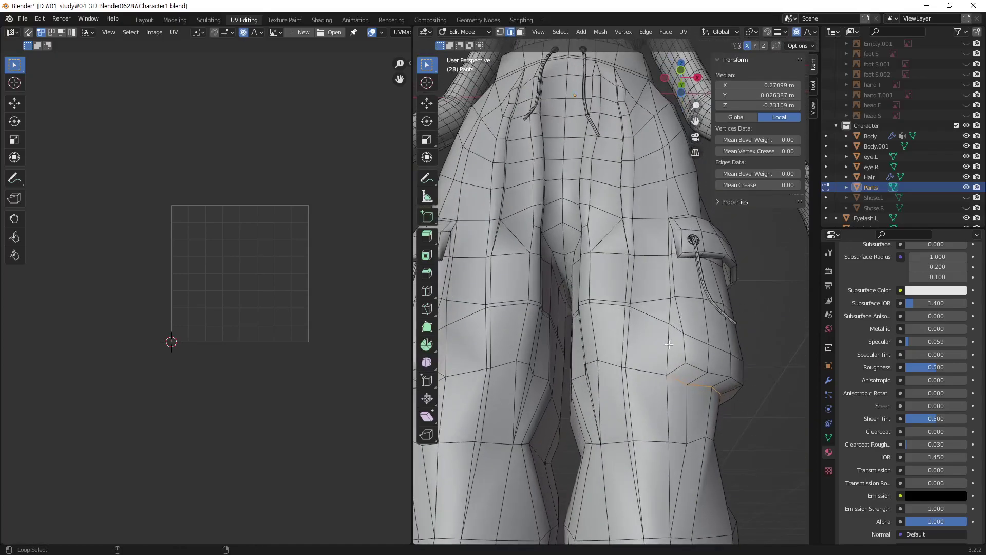
middle_click_drag(699, 259, 569, 313)
right_click(678, 303)
left_click(677, 309)
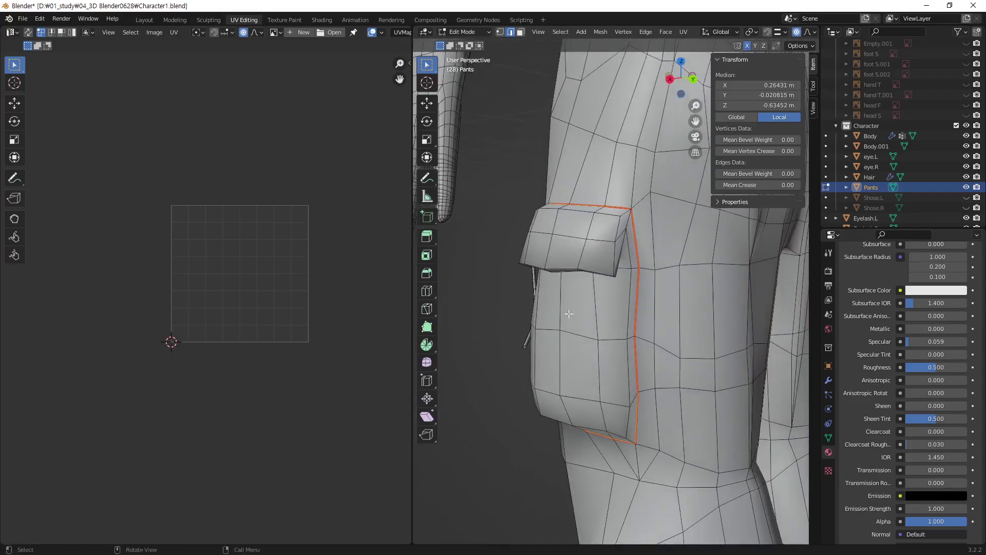
Mark another edge loop beside the pocket as a seam, then deselect all
mouse_move(495, 358)
middle_mouse_down()
mouse_move(617, 300)
mouse_move(573, 245)
middle_mouse_up()
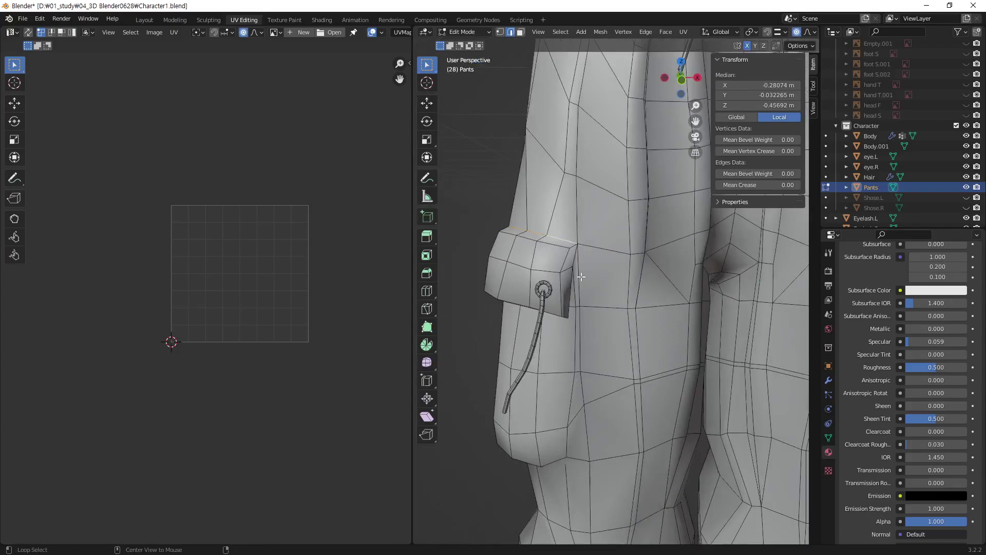
middle_click_drag(577, 283, 644, 261)
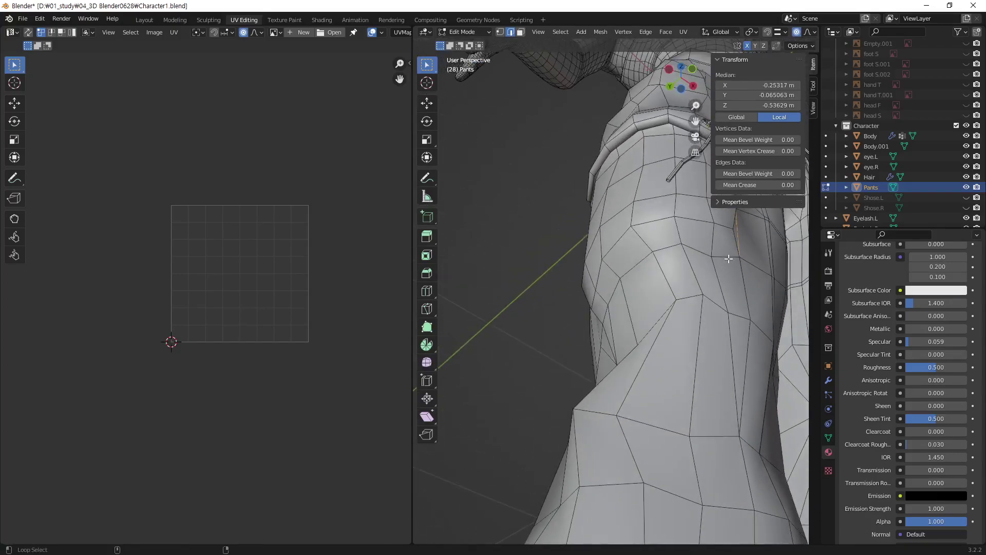
mouse_move(729, 259)
middle_mouse_down()
mouse_move(691, 335)
mouse_move(624, 306)
mouse_move(652, 271)
mouse_move(552, 267)
mouse_move(550, 340)
middle_mouse_up()
left_click(699, 341, "alt")
right_click(624, 306)
left_click(604, 306)
key("alt+a")
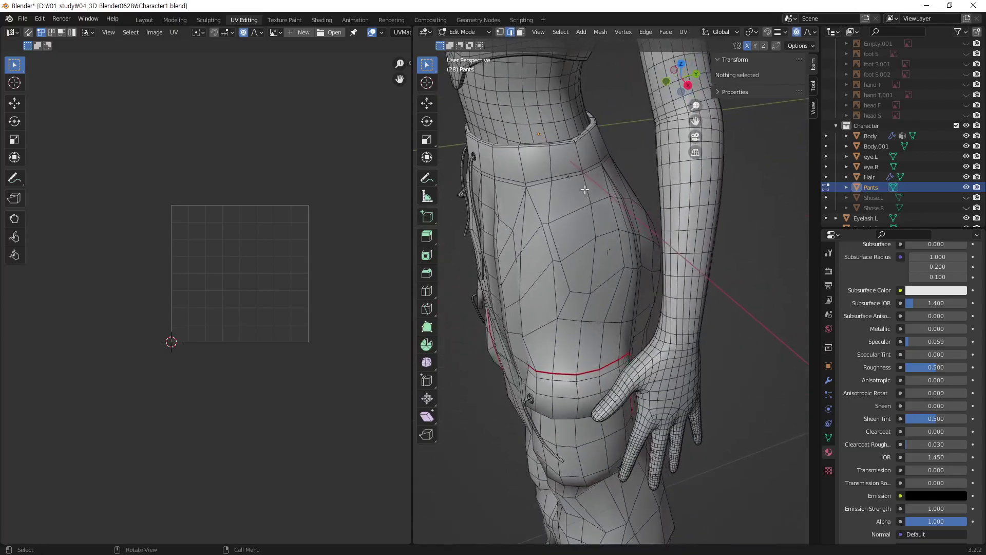
Mark the outer-leg edges of the pants as a seam, toggling X-ray to inspect
mouse_move(599, 282)
middle_mouse_down()
mouse_move(624, 293)
mouse_move(611, 303)
mouse_move(617, 280)
mouse_move(606, 297)
middle_mouse_up()
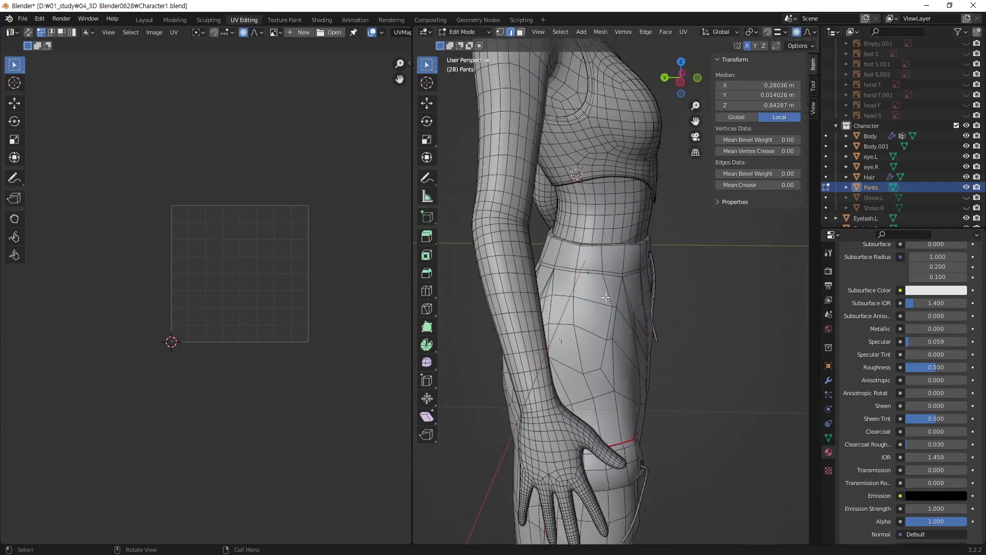
mouse_move(621, 338)
middle_mouse_down()
mouse_move(590, 299)
mouse_move(569, 303)
middle_mouse_up()
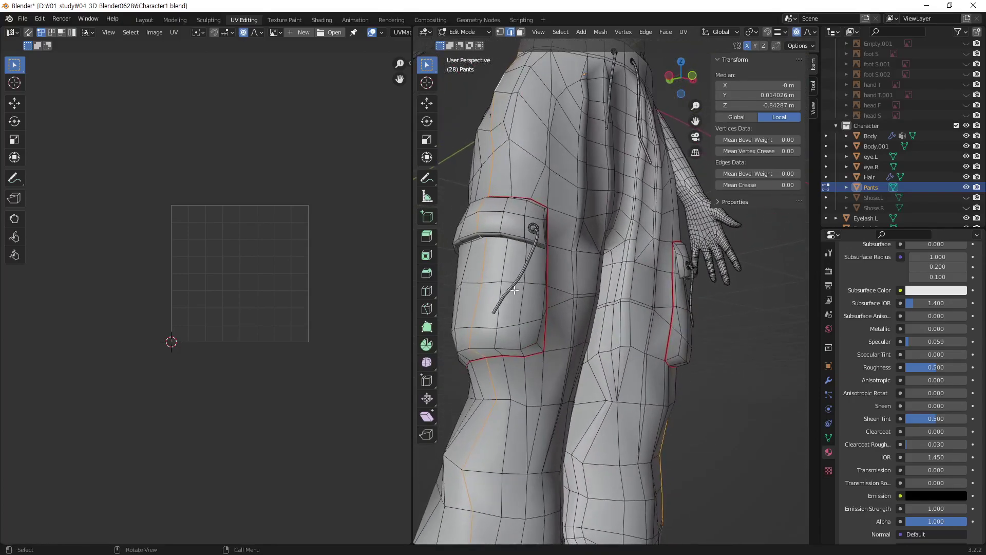
middle_click_drag(514, 290, 578, 254)
middle_click_drag(580, 326, 573, 337)
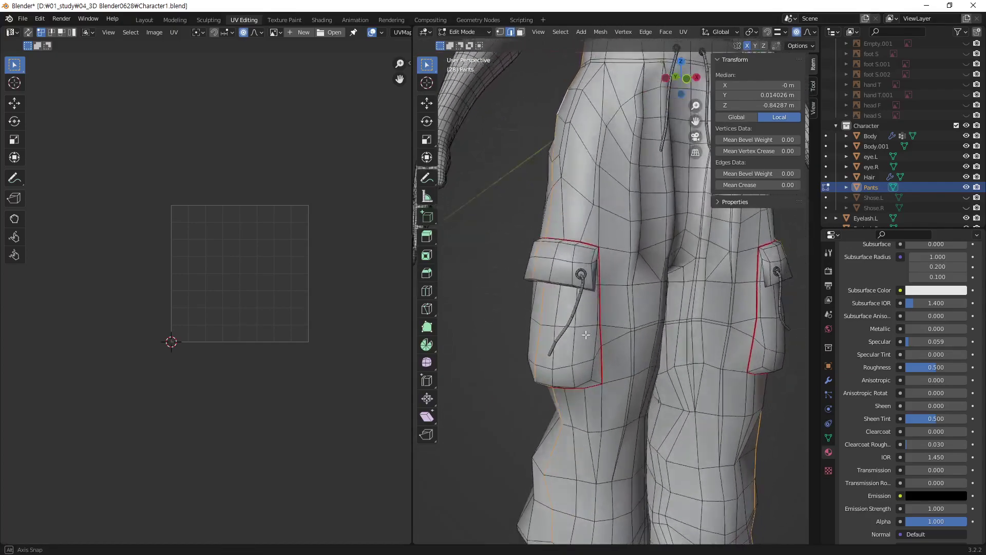
key("alt+z")
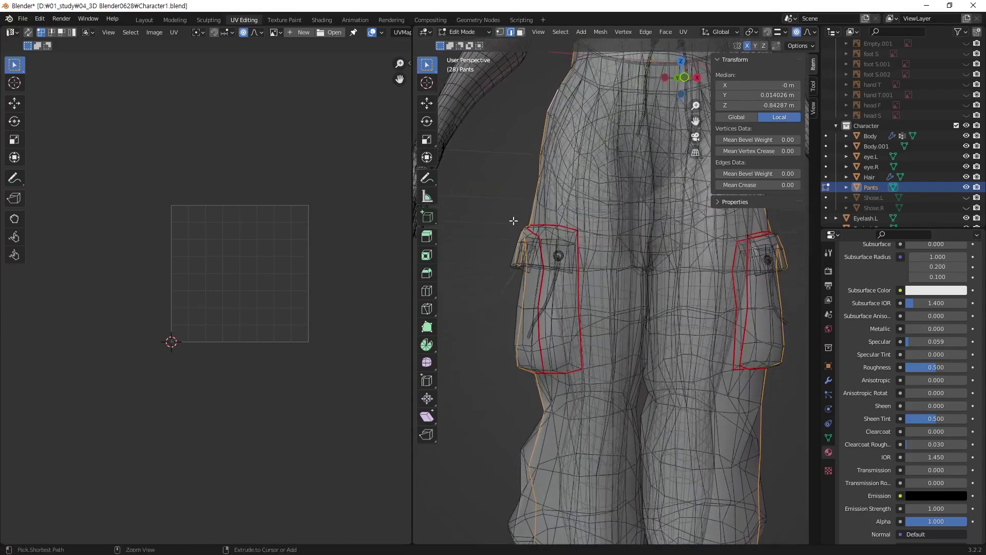
mouse_move(567, 365)
middle_mouse_down()
mouse_move(584, 365)
mouse_move(521, 248)
middle_mouse_up()
key("alt+z")
key("alt+z")
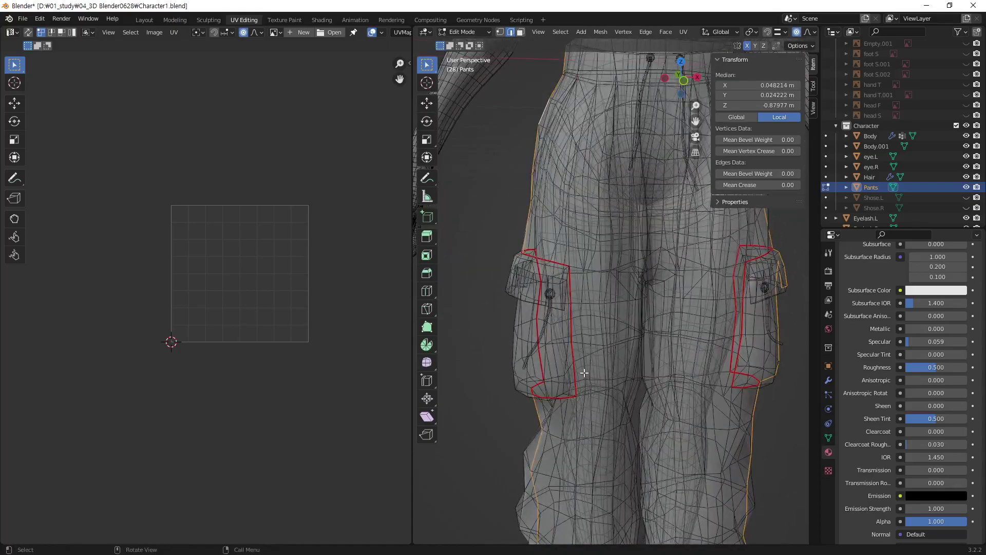
mouse_move(680, 291)
middle_mouse_down()
mouse_move(693, 308)
mouse_move(691, 300)
mouse_move(660, 331)
mouse_move(696, 299)
middle_mouse_up()
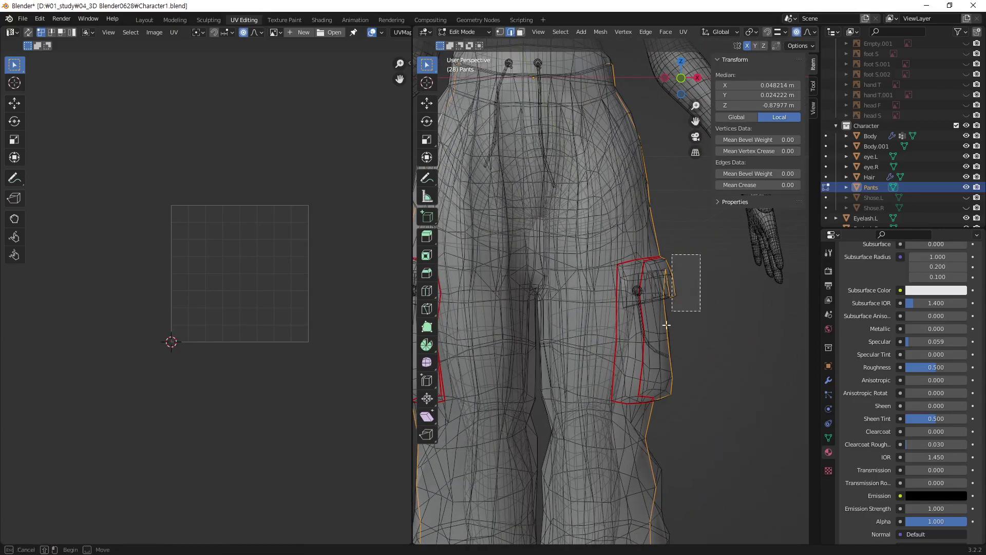
key("alt+z")
mouse_move(684, 255)
middle_mouse_down()
mouse_move(568, 341)
mouse_move(590, 348)
mouse_move(590, 329)
mouse_move(786, 334)
mouse_move(652, 325)
mouse_move(706, 311)
mouse_move(515, 319)
mouse_move(701, 284)
mouse_move(762, 302)
mouse_move(708, 334)
mouse_move(704, 375)
mouse_move(678, 354)
middle_mouse_up()
right_click(697, 288)
left_click(689, 285)
Clear the selection and orbit to a tilted view of the pant legs
key("alt+a")
scroll(678, 354, "down", 3)
scroll(610, 381, "down", 2)
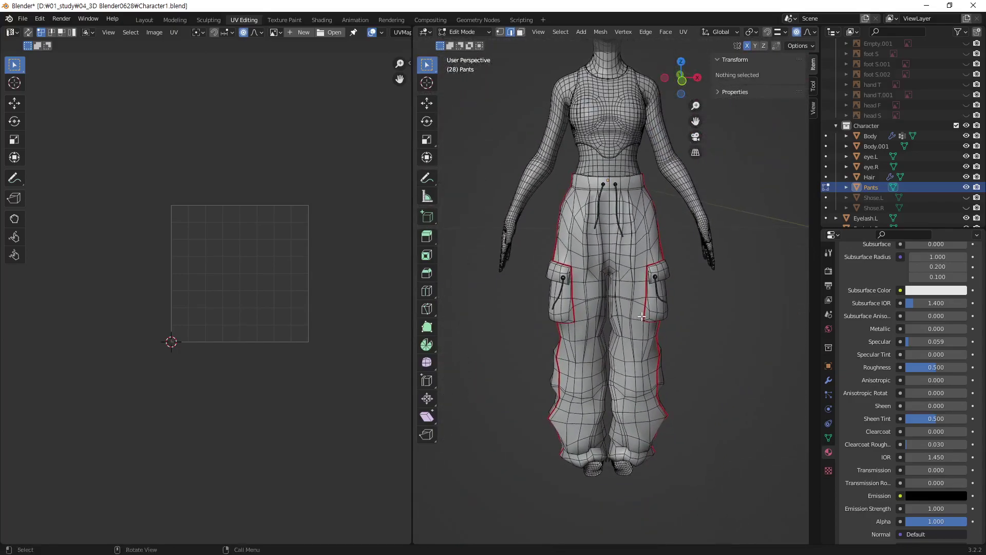
mouse_move(642, 317)
middle_mouse_down()
mouse_move(629, 371)
mouse_move(541, 326)
middle_mouse_up()
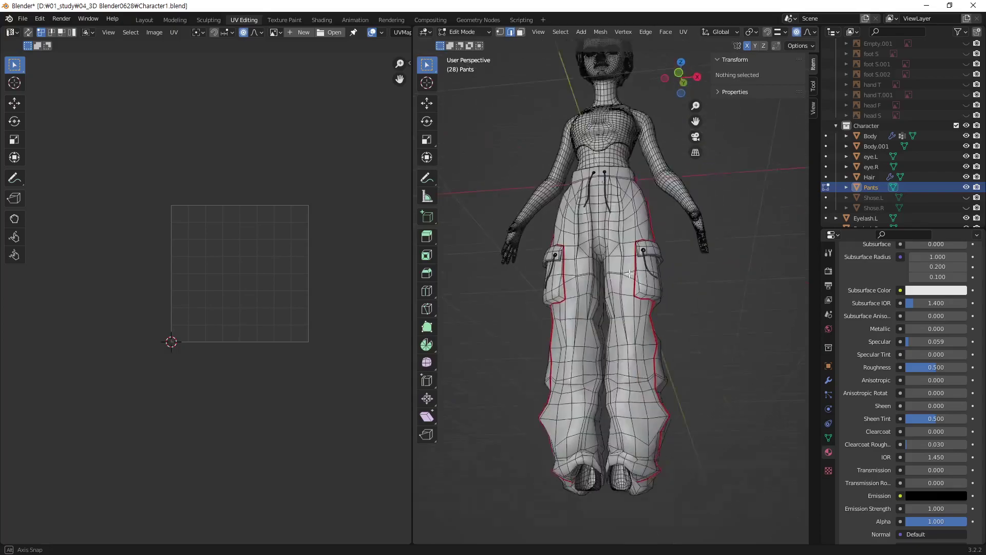
mouse_move(629, 274)
middle_mouse_down()
mouse_move(689, 243)
mouse_move(654, 354)
mouse_move(689, 297)
mouse_move(729, 280)
mouse_move(709, 266)
mouse_move(661, 315)
mouse_move(668, 289)
mouse_move(668, 334)
mouse_move(690, 372)
mouse_move(556, 330)
mouse_move(616, 343)
mouse_move(590, 319)
mouse_move(639, 337)
middle_mouse_up()
scroll(689, 243, "up", 5)
scroll(729, 280, "up", 2)
Mark the inner-leg edge loop as a seam in X-ray view, then deselect and inspect
left_click(654, 297, "alt")
key("alt+z")
scroll(667, 333, "down", 3)
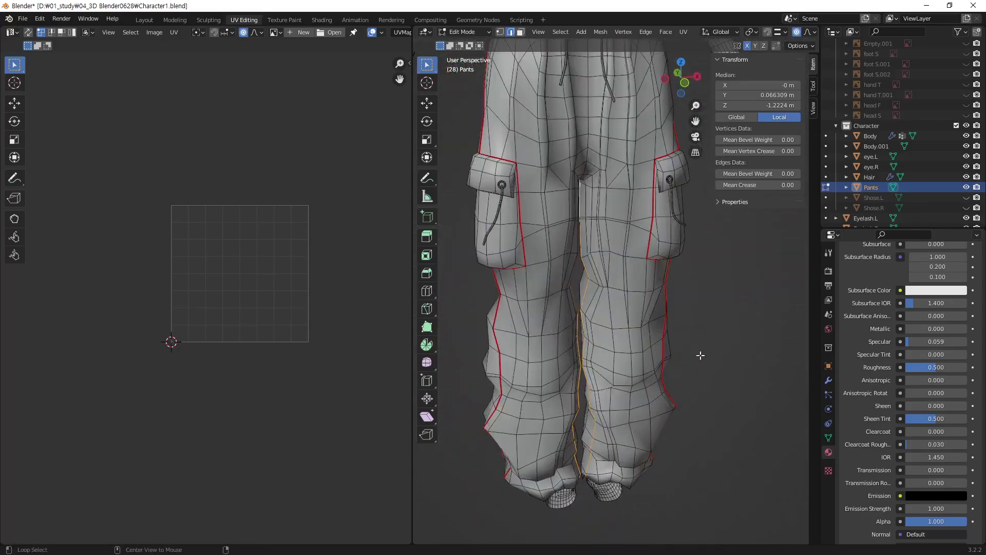
right_click(697, 335)
left_click(697, 335)
key("alt+a")
mouse_move(691, 339)
middle_mouse_down()
mouse_move(661, 374)
mouse_move(594, 325)
mouse_move(635, 340)
mouse_move(613, 351)
middle_mouse_up()
middle_click_drag(627, 262, 641, 320, "shift")
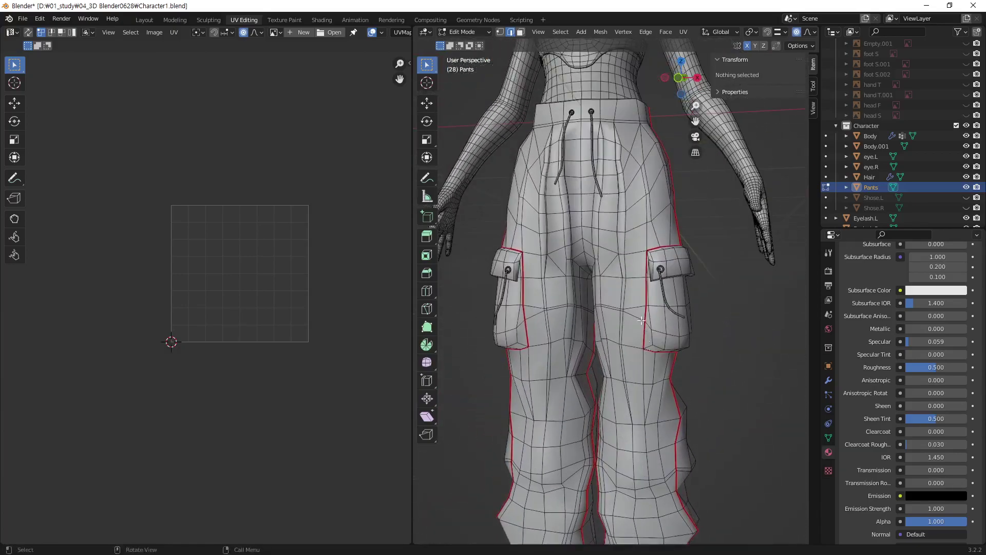
mouse_move(622, 255)
middle_mouse_down("shift")
mouse_move(632, 319)
mouse_move(558, 405)
mouse_move(719, 363)
mouse_move(668, 339)
mouse_move(692, 355)
middle_mouse_up("shift")
Recentre on the waistband and orbit around the hip to inspect the existing seams
scroll(666, 328, "up", 2)
scroll(666, 327, "up", 2)
scroll(692, 355, "up", 2)
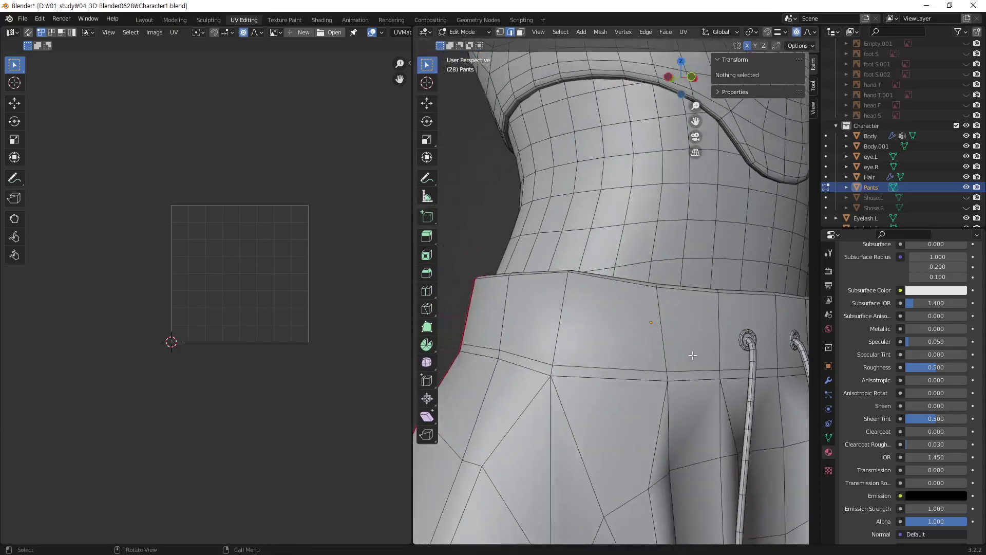
middle_click(633, 335, "alt")
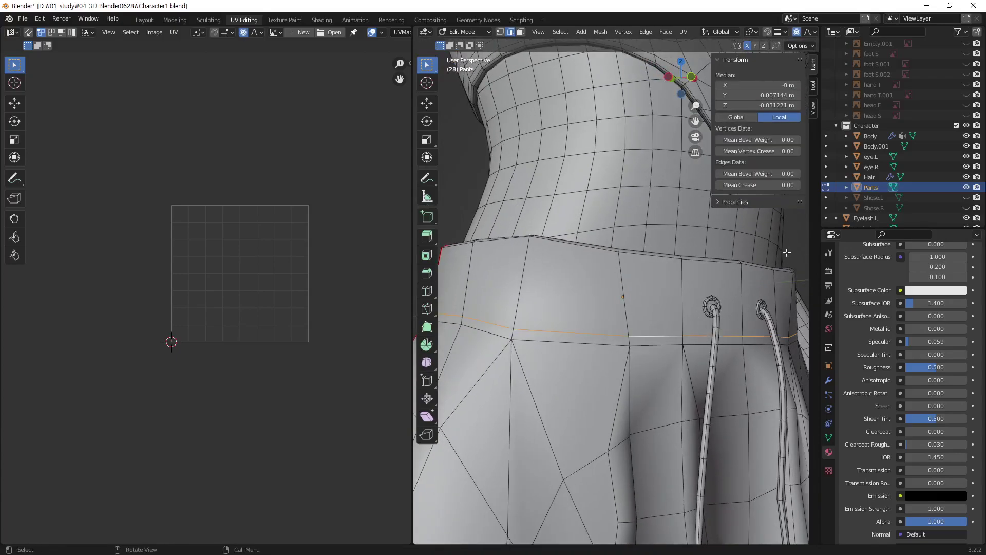
scroll(684, 334, "down", 2)
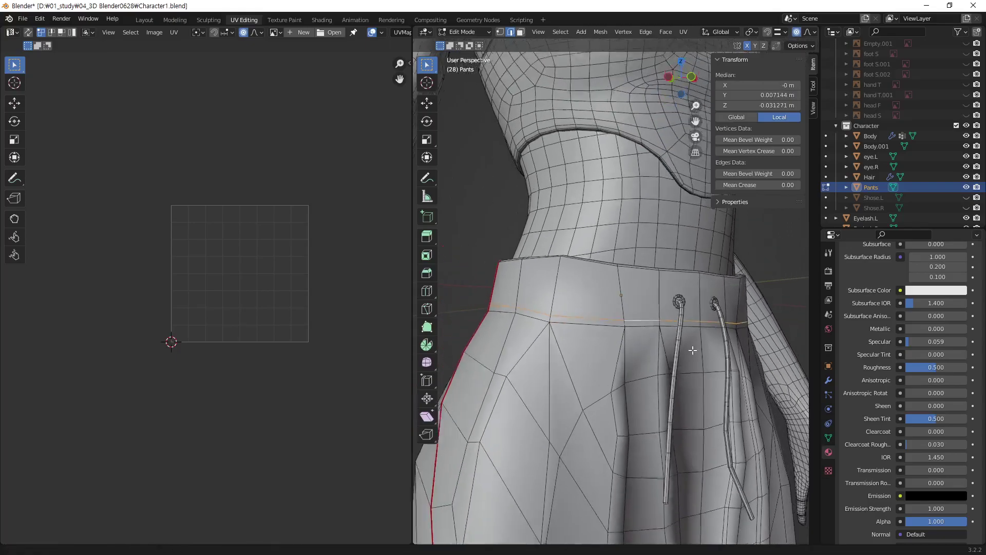
mouse_move(684, 334)
middle_mouse_down()
mouse_move(760, 373)
mouse_move(586, 375)
mouse_move(653, 340)
mouse_move(542, 361)
middle_mouse_up()
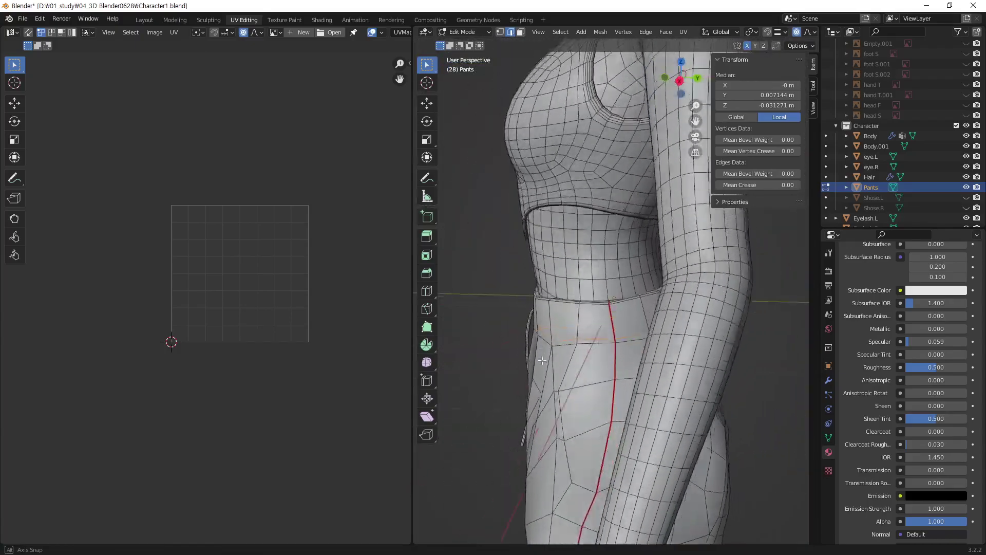
mouse_move(549, 411)
middle_mouse_down()
mouse_move(775, 341)
mouse_move(750, 318)
mouse_move(620, 367)
middle_mouse_up()
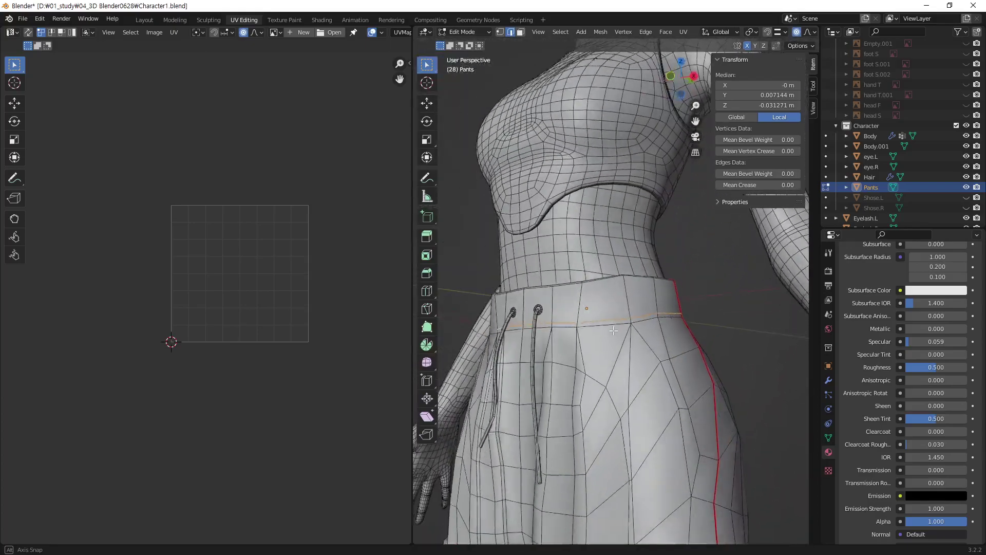
middle_click_drag(613, 330, 559, 333)
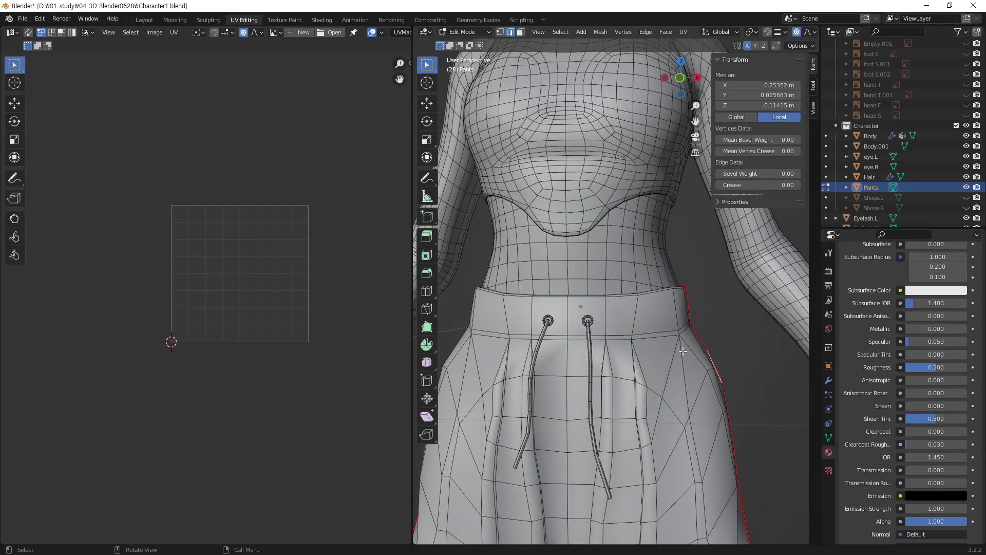
middle_click_drag(683, 352, 595, 357)
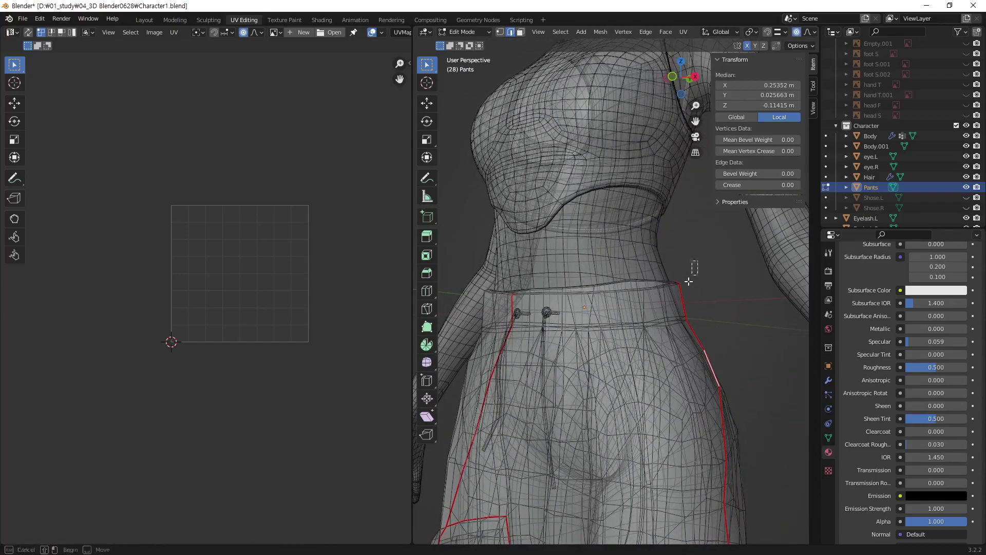
mouse_move(732, 296)
middle_mouse_down()
mouse_move(638, 352)
mouse_move(700, 293)
mouse_move(635, 359)
middle_mouse_up()
scroll(634, 359, "up", 4)
mouse_move(719, 284)
middle_mouse_down()
mouse_move(673, 366)
mouse_move(642, 286)
mouse_move(690, 291)
mouse_move(649, 298)
mouse_move(623, 337)
mouse_move(558, 252)
middle_mouse_up()
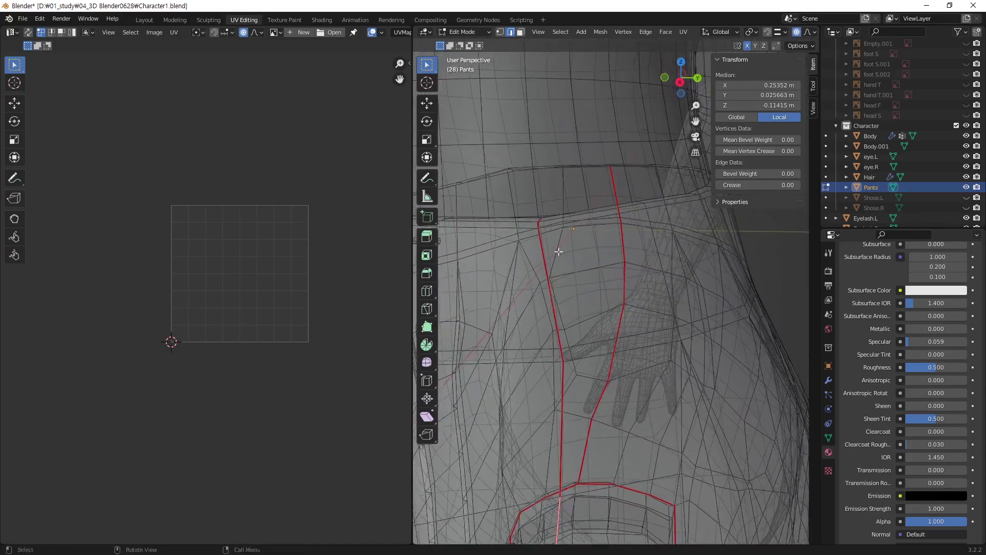
middle_click_drag(526, 207, 586, 233)
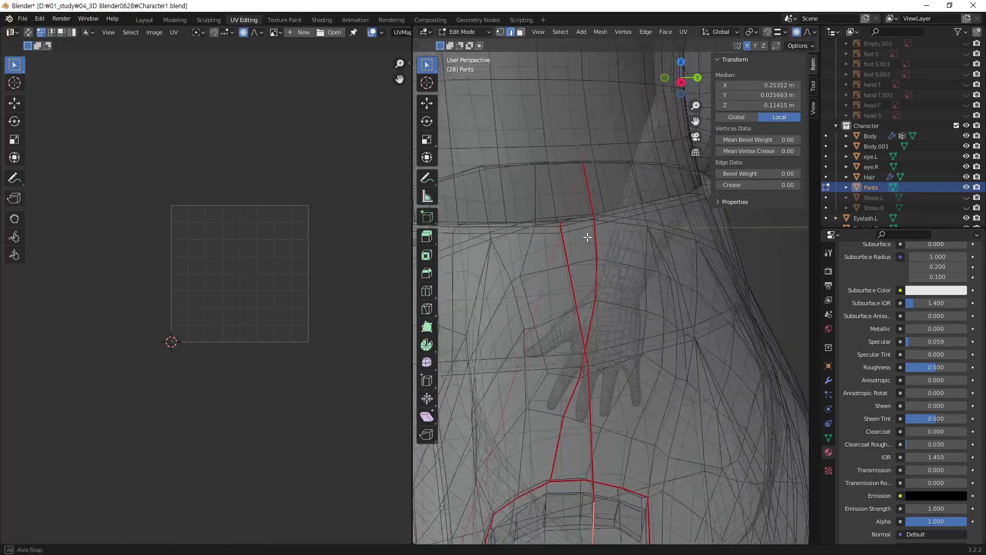
Clear the seam from the stray selected edges near the hip in X-ray view
key("alt+z")
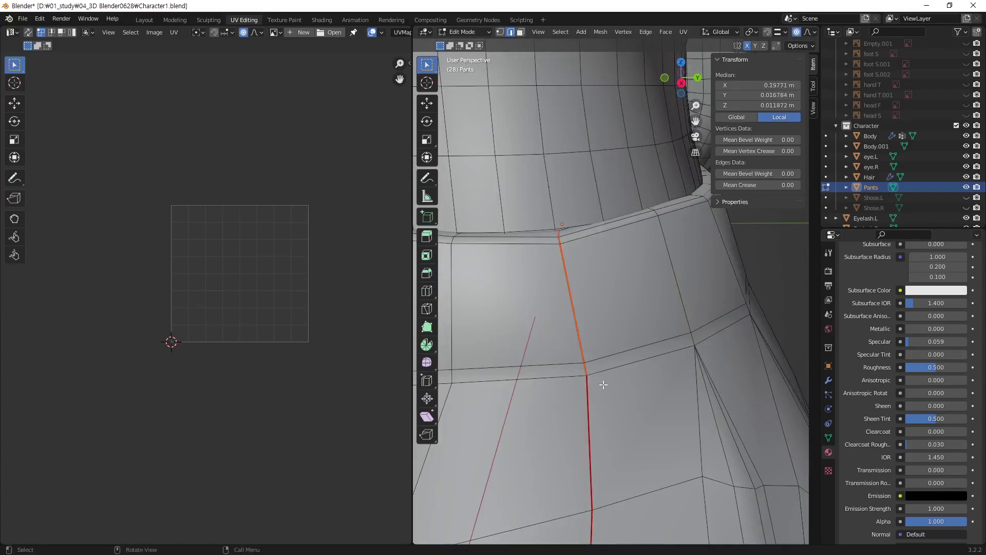
key("alt+z")
mouse_move(627, 374)
middle_mouse_down()
mouse_move(632, 352)
mouse_move(684, 359)
mouse_move(712, 336)
middle_mouse_up()
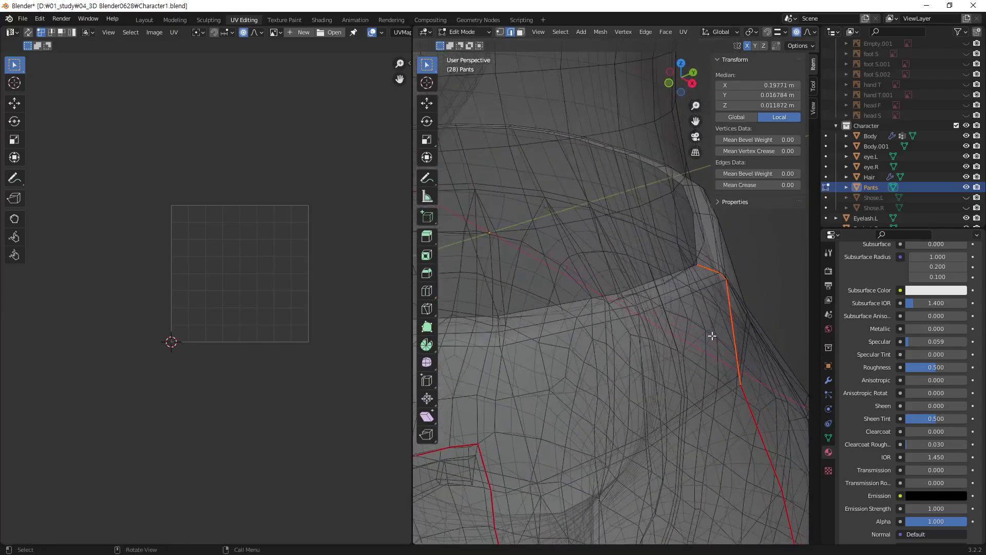
right_click(712, 336)
left_click(699, 347)
Clear the seam from another stray edge on the side of the waistband
key("alt+z")
mouse_move(757, 316)
middle_mouse_down()
mouse_move(696, 303)
mouse_move(632, 357)
middle_mouse_up()
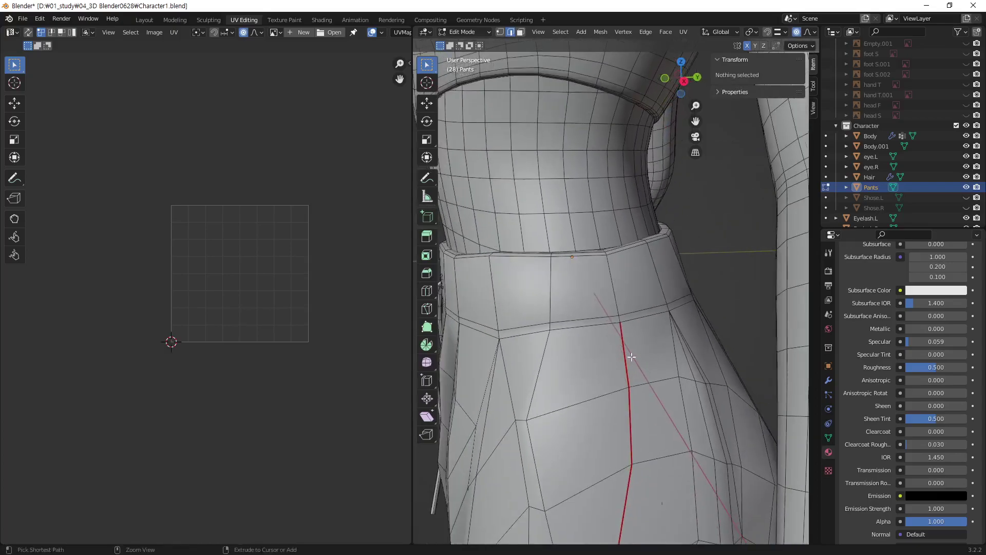
mouse_move(560, 266)
middle_mouse_down()
mouse_move(710, 304)
mouse_move(668, 288)
mouse_move(698, 303)
middle_mouse_up()
key("alt+z")
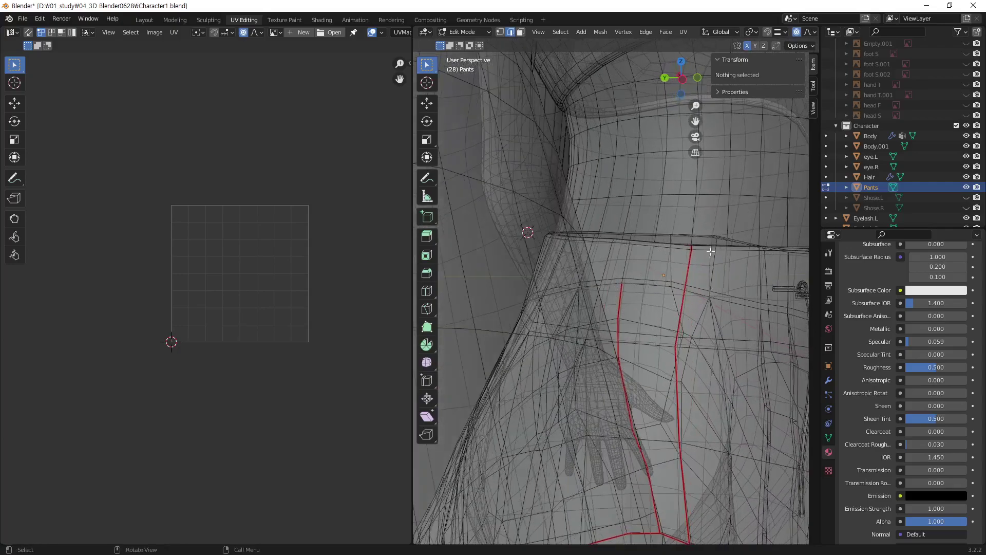
middle_click_drag(711, 251, 708, 259)
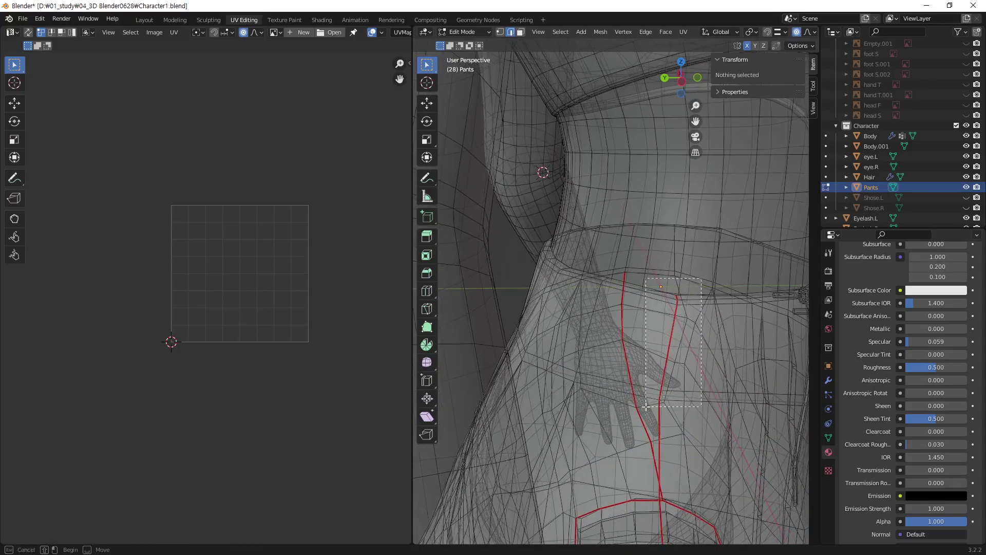
left_click_drag(647, 406, 648, 405)
key("alt+z")
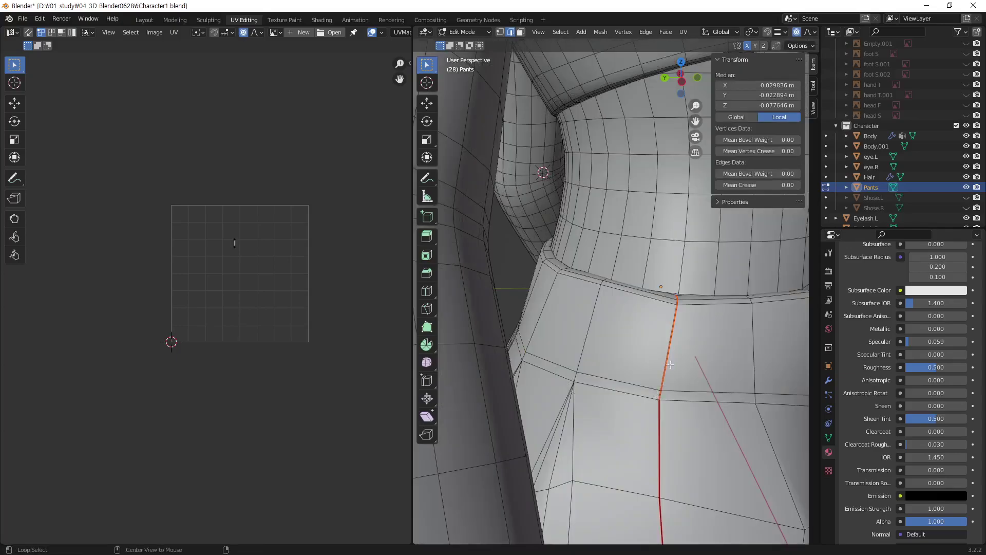
middle_click_drag(727, 365, 662, 329)
key("alt+z")
mouse_move(687, 323)
middle_mouse_down()
mouse_move(531, 374)
mouse_move(565, 371)
mouse_move(520, 303)
middle_mouse_up()
left_click(531, 374)
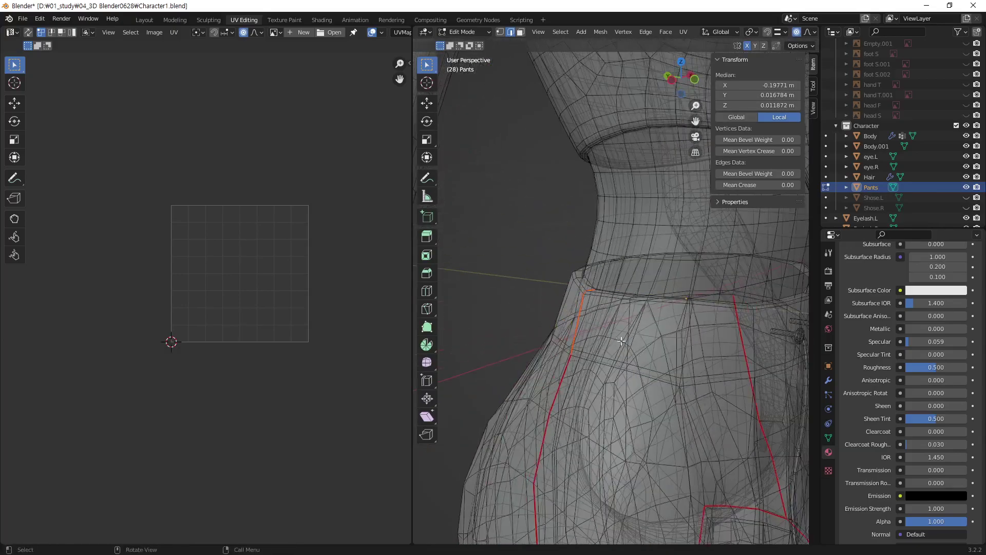
right_click(520, 301)
left_click(508, 301)
Orbit and zoom to a side view of the waist, returning to solid display
key("alt+z")
middle_click_drag(513, 336, 675, 324)
key("alt+z")
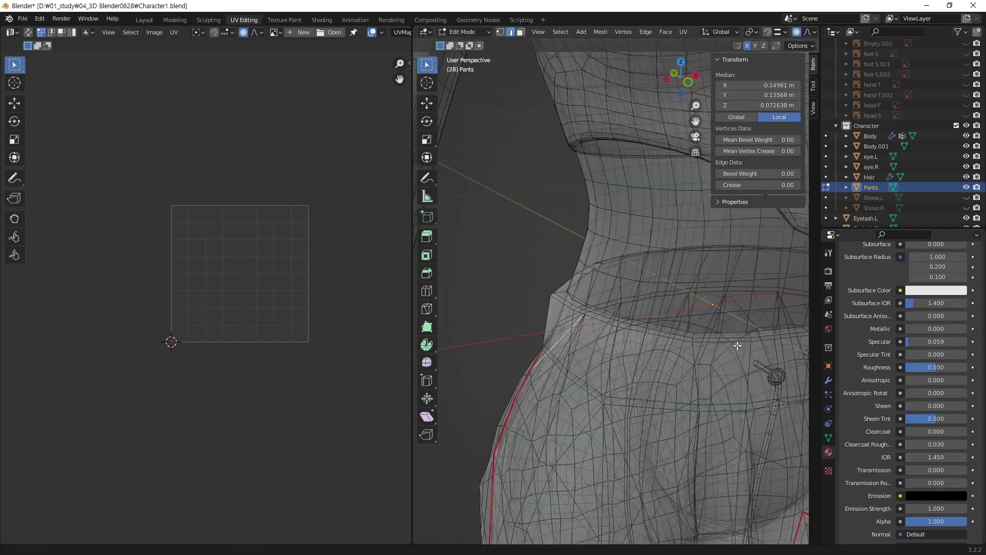
scroll(708, 359, "down", 2)
scroll(735, 403, "down", 3)
scroll(735, 403, "down", 1)
mouse_move(735, 402)
middle_mouse_down()
mouse_move(606, 330)
mouse_move(514, 299)
mouse_move(585, 306)
mouse_move(760, 240)
mouse_move(669, 348)
middle_mouse_up()
key("alt+z")
scroll(760, 240, "up", 2)
scroll(761, 239, "up", 4)
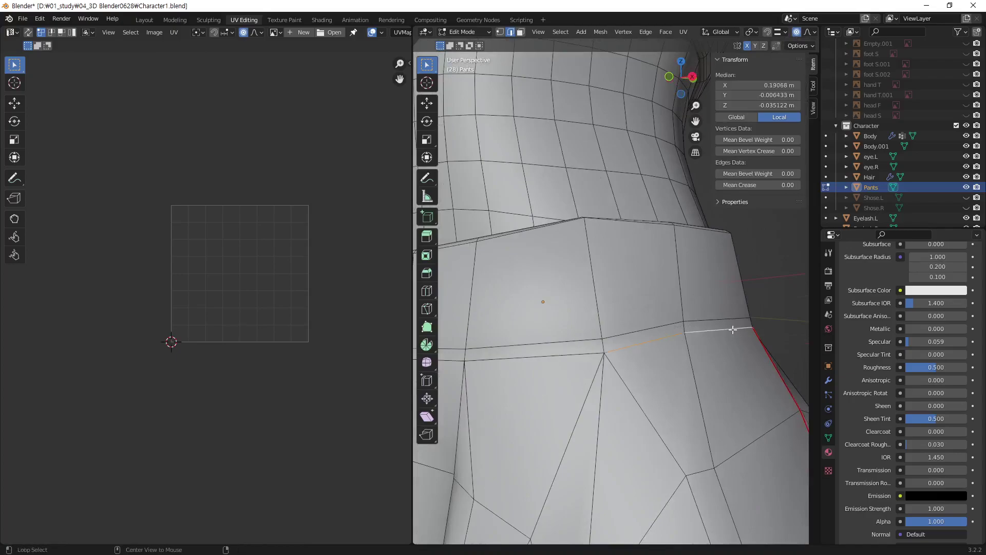
Mark the waistband edge loop as a seam, then deselect it
middle_click_drag(579, 359, 594, 386)
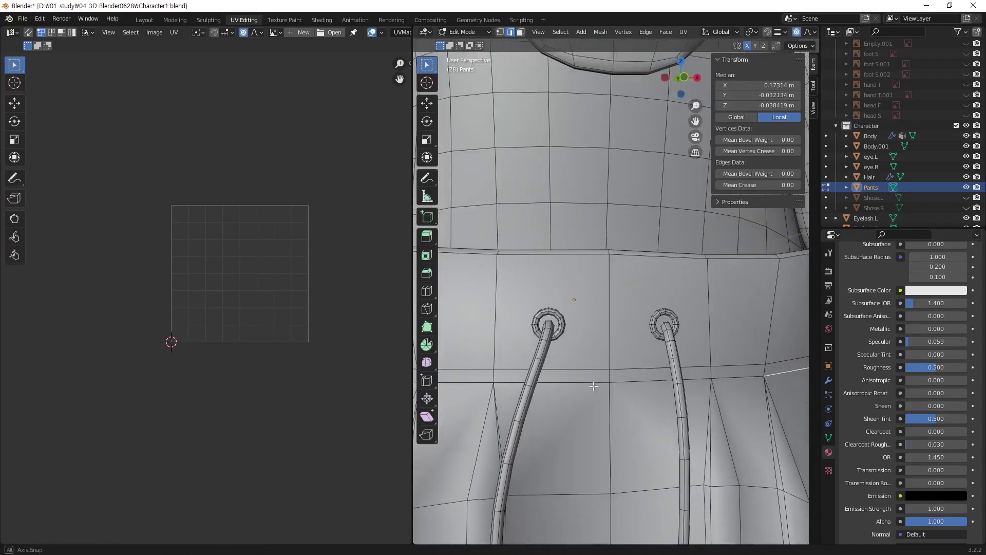
scroll(742, 378, "down", 2)
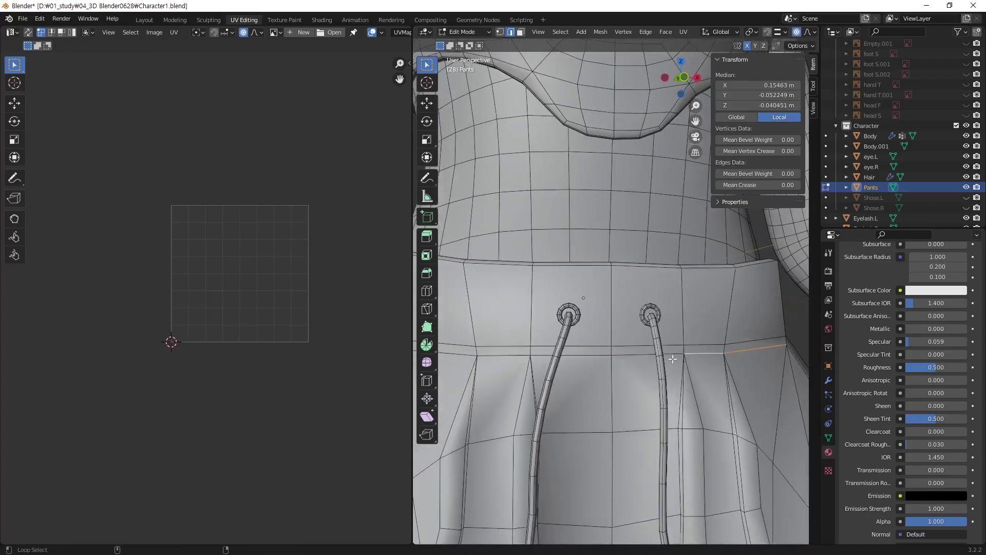
middle_click_drag(552, 382, 655, 360)
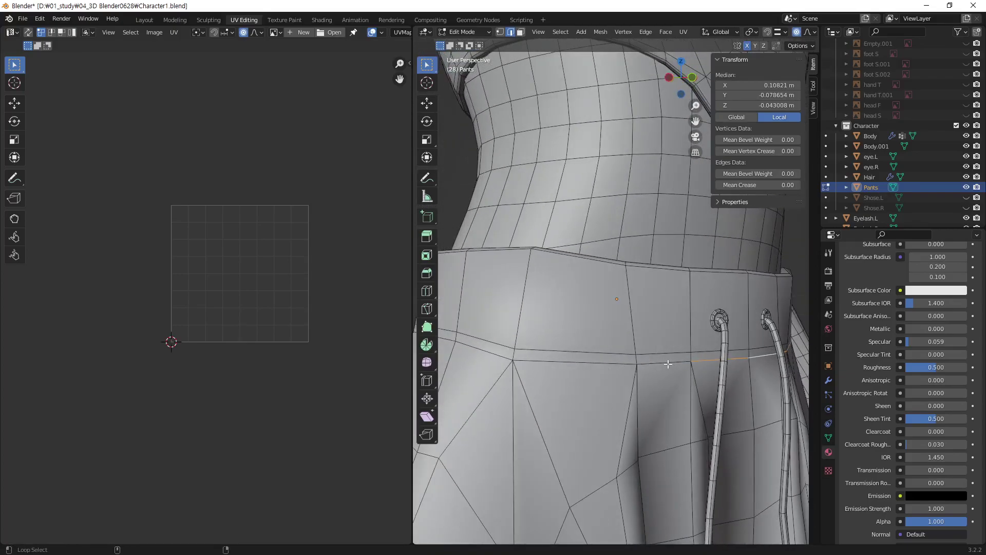
mouse_move(551, 369)
middle_mouse_down()
mouse_move(605, 370)
mouse_move(616, 356)
mouse_move(740, 360)
middle_mouse_up()
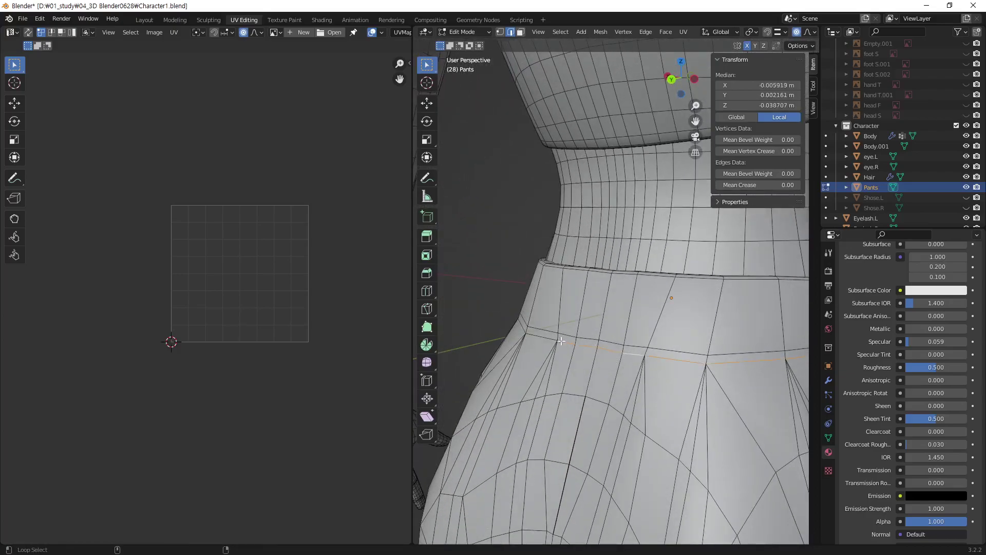
mouse_move(550, 337)
middle_mouse_down()
mouse_move(723, 348)
mouse_move(711, 321)
mouse_move(744, 292)
mouse_move(719, 313)
mouse_move(709, 344)
mouse_move(590, 344)
mouse_move(746, 246)
mouse_move(640, 341)
mouse_move(645, 361)
mouse_move(664, 326)
mouse_move(661, 354)
mouse_move(771, 308)
mouse_move(689, 308)
mouse_move(726, 304)
mouse_move(731, 322)
mouse_move(699, 346)
middle_mouse_up()
right_click(750, 289)
left_click(732, 281)
scroll(719, 313, "down", 3)
left_click(713, 334)
scroll(746, 246, "up", 4)
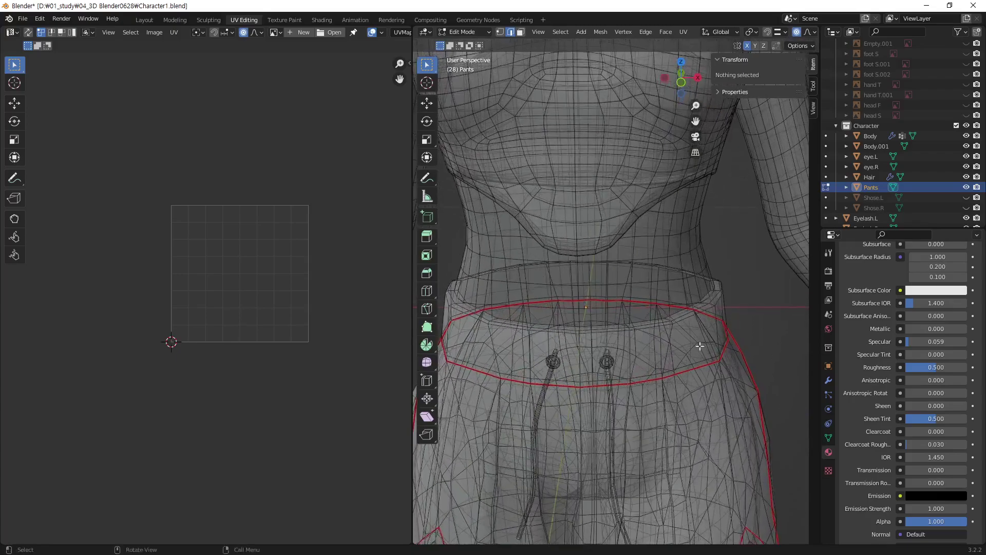
Zoom in on the waistband front and view it from above in X-ray
key("alt+z")
scroll(609, 362, "up", 1)
scroll(627, 375, "up", 1)
scroll(647, 390, "up", 2)
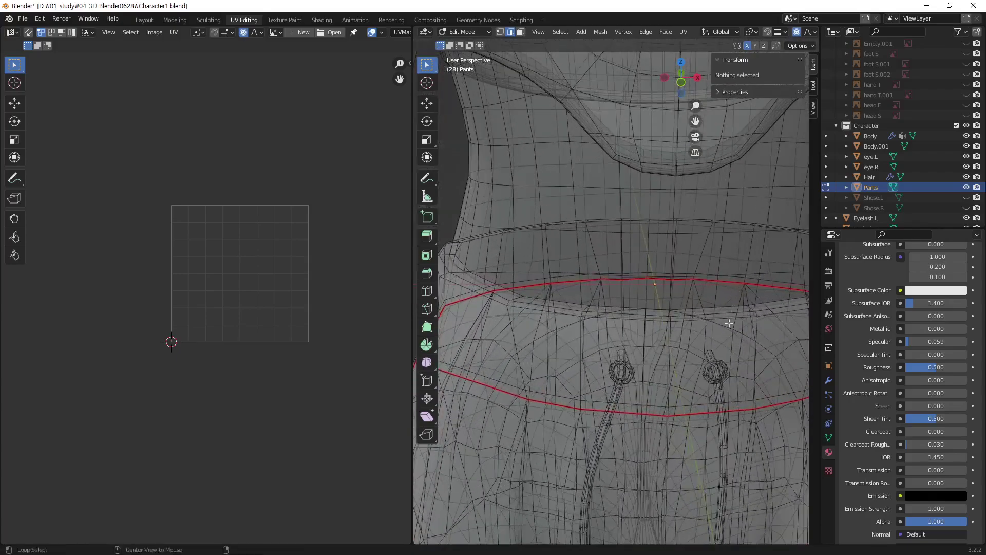
scroll(673, 408, "up", 2)
left_click(669, 414, "shift")
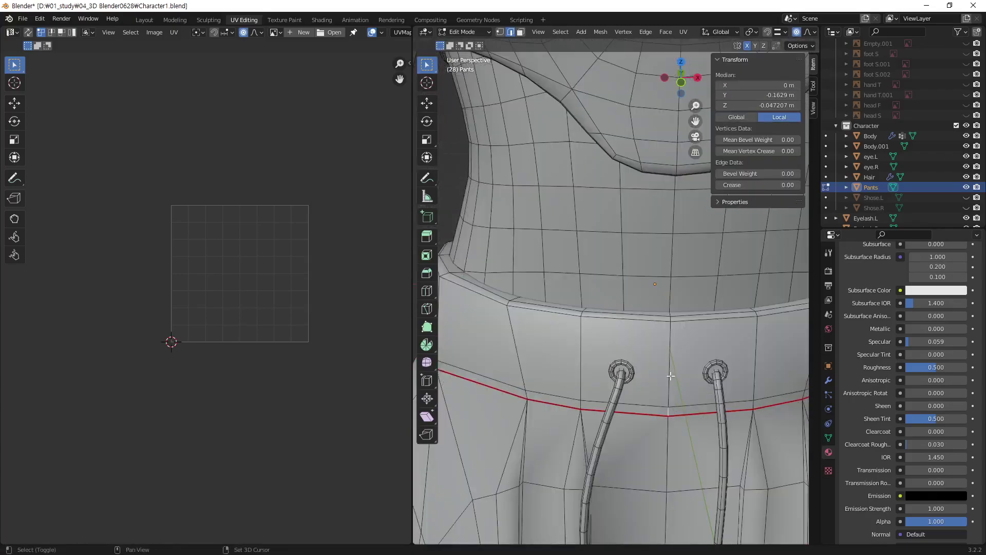
middle_click_drag(666, 361, 673, 420)
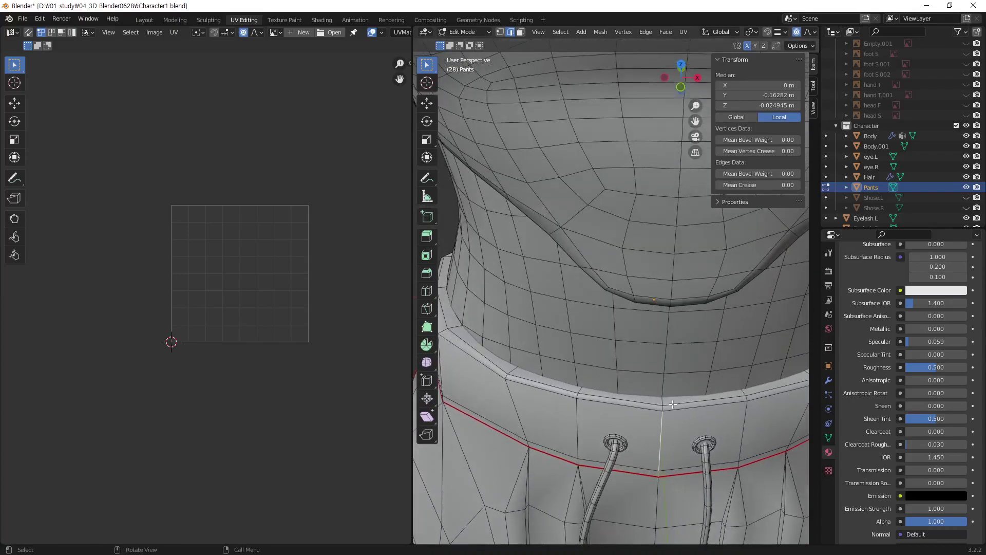
key("alt+z")
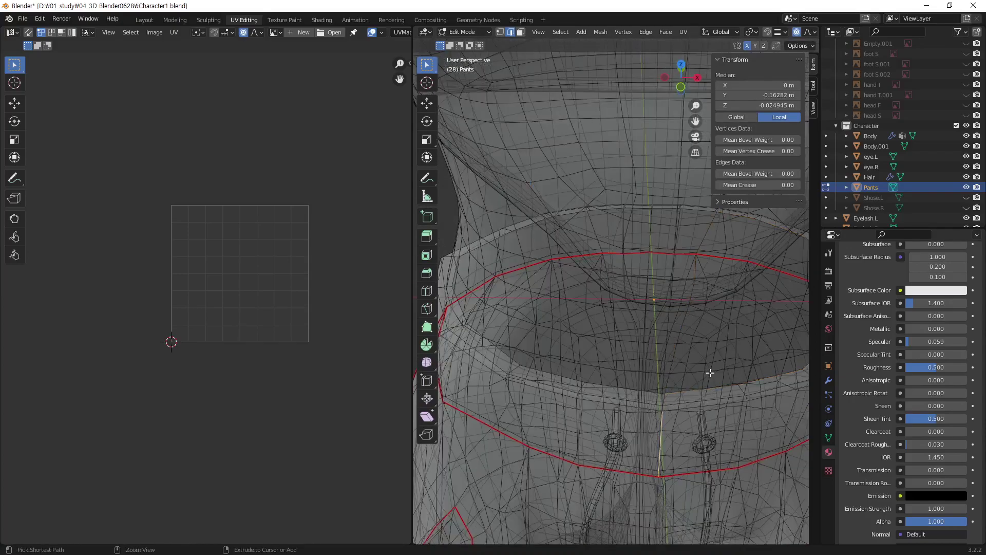
mouse_move(709, 373)
middle_mouse_down()
mouse_move(727, 356)
mouse_move(694, 318)
middle_mouse_up()
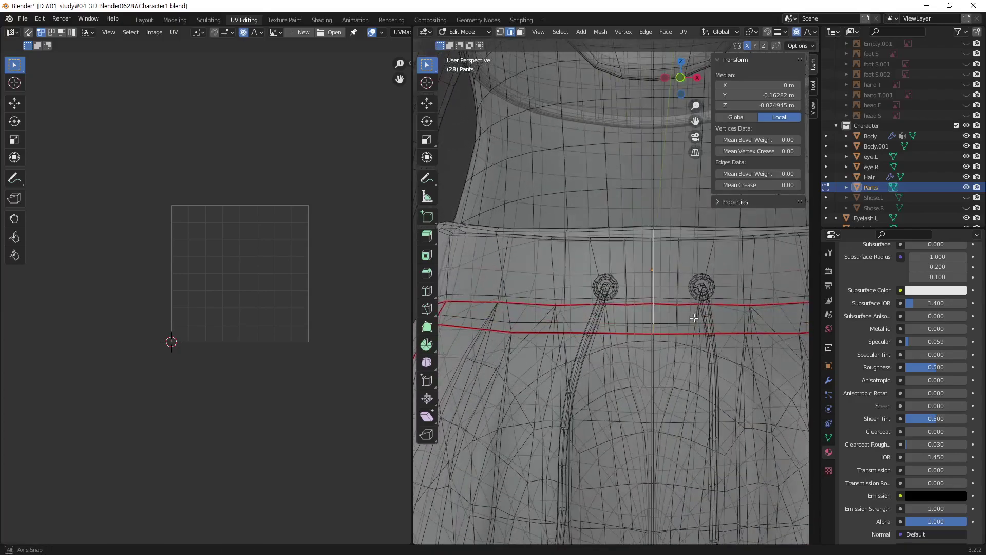
Mark the vertical front-centre waistband edge as a seam, then deselect it
left_click_drag(651, 340, 651, 341)
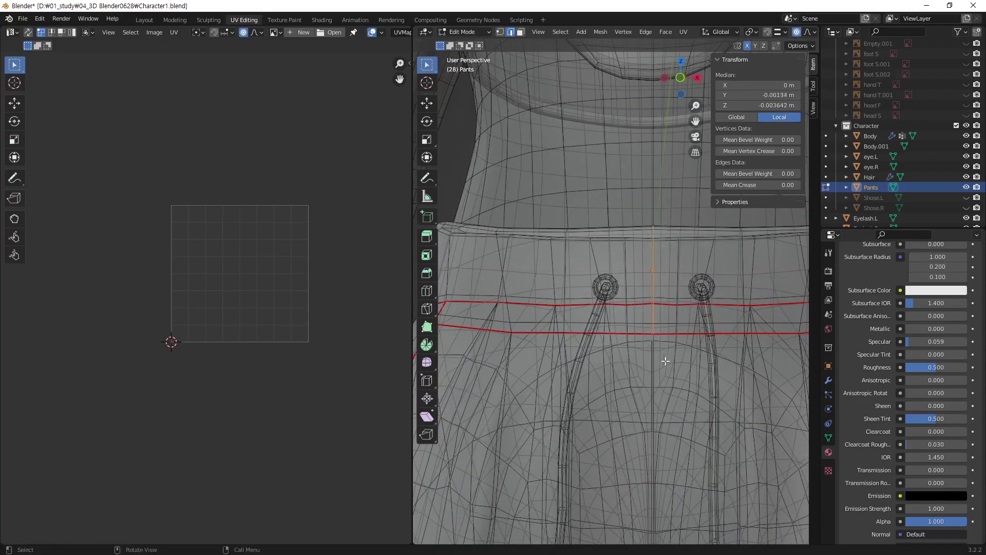
mouse_move(688, 350)
middle_mouse_down()
mouse_move(678, 329)
mouse_move(715, 365)
mouse_move(632, 393)
middle_mouse_up()
key("alt+z")
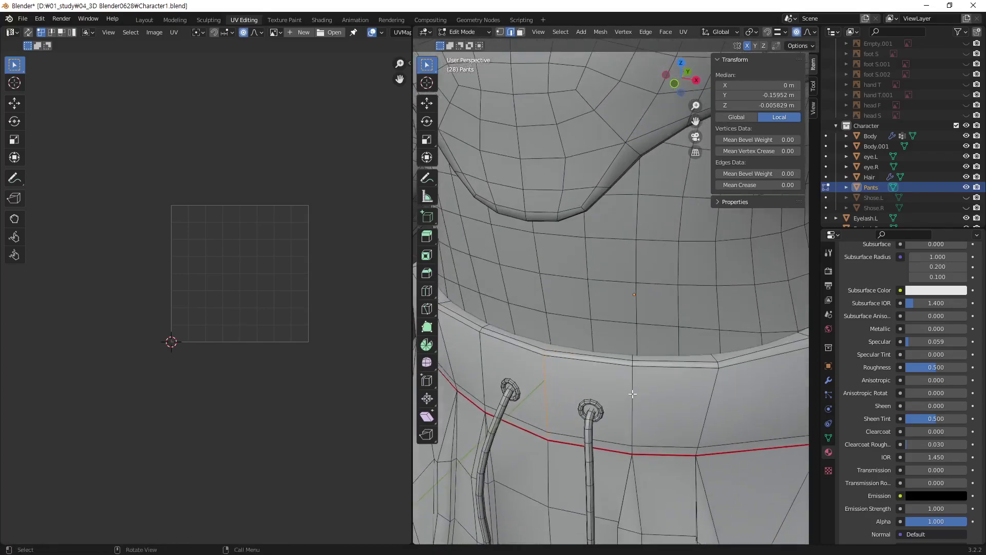
right_click(572, 411)
left_click(571, 407)
scroll(569, 413, "down", 2)
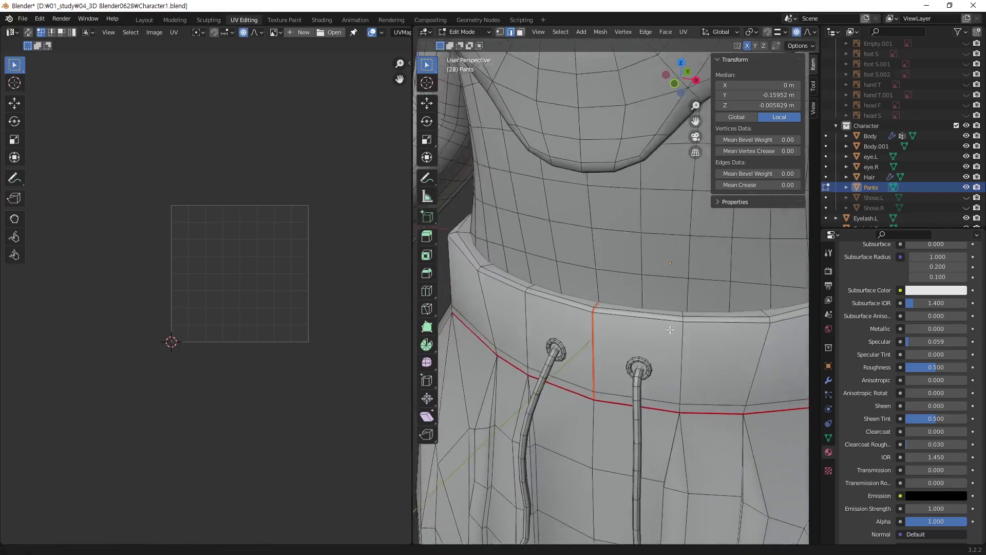
scroll(568, 419, "down", 3)
left_click(605, 365)
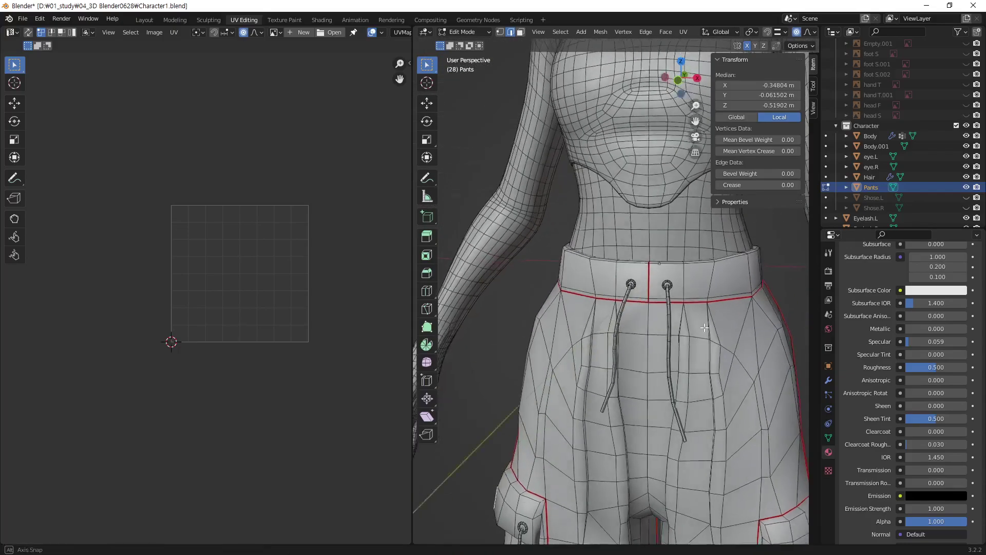
Zoom out to frame the whole pants, then leave and re-enter Edit Mode
middle_click_drag(660, 342, 709, 311)
scroll(709, 311, "down", 2)
scroll(688, 313, "down", 1)
scroll(668, 315, "down", 2)
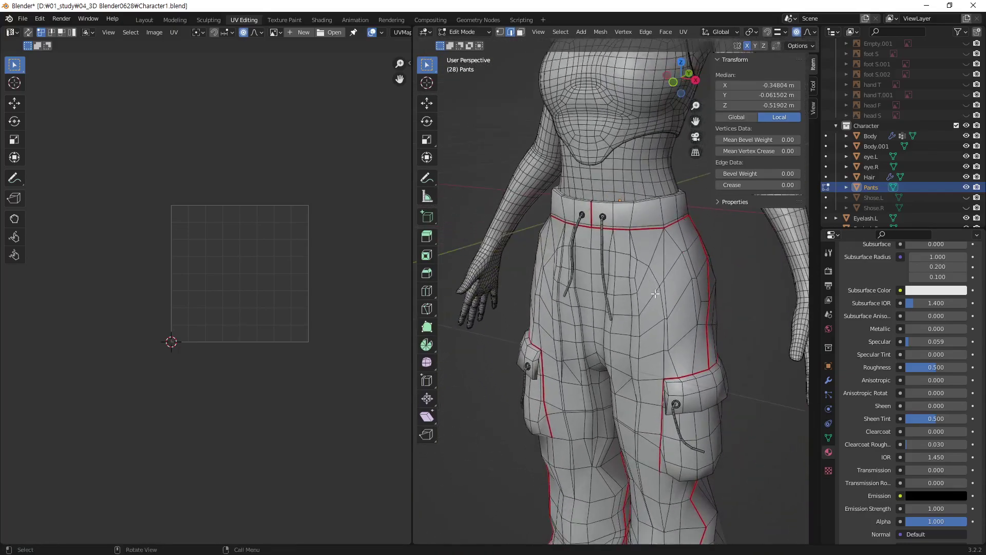
scroll(649, 318, "down", 1)
scroll(649, 318, "down", 2)
scroll(688, 288, "up", 3)
scroll(724, 262, "up", 2)
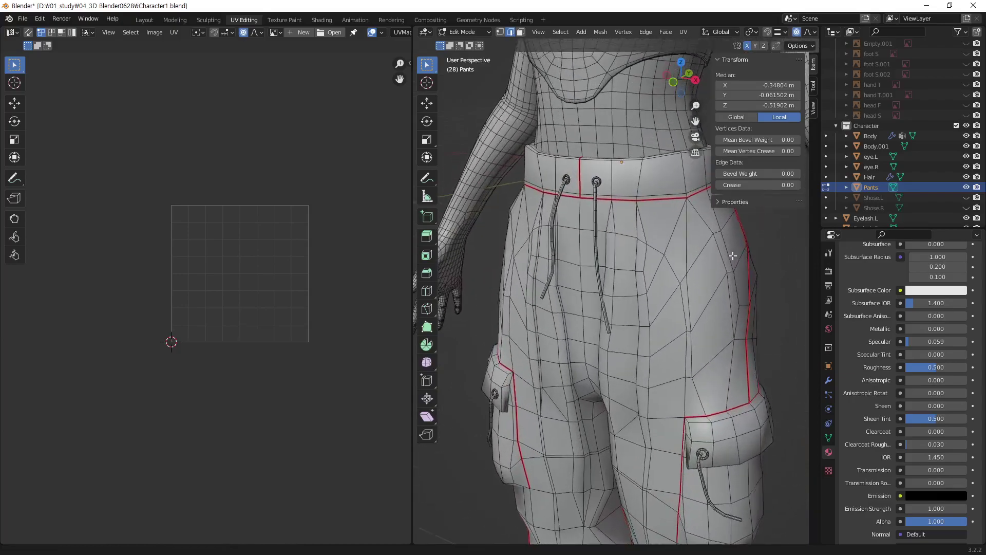
middle_click_drag(687, 303, 563, 355, "ctrl")
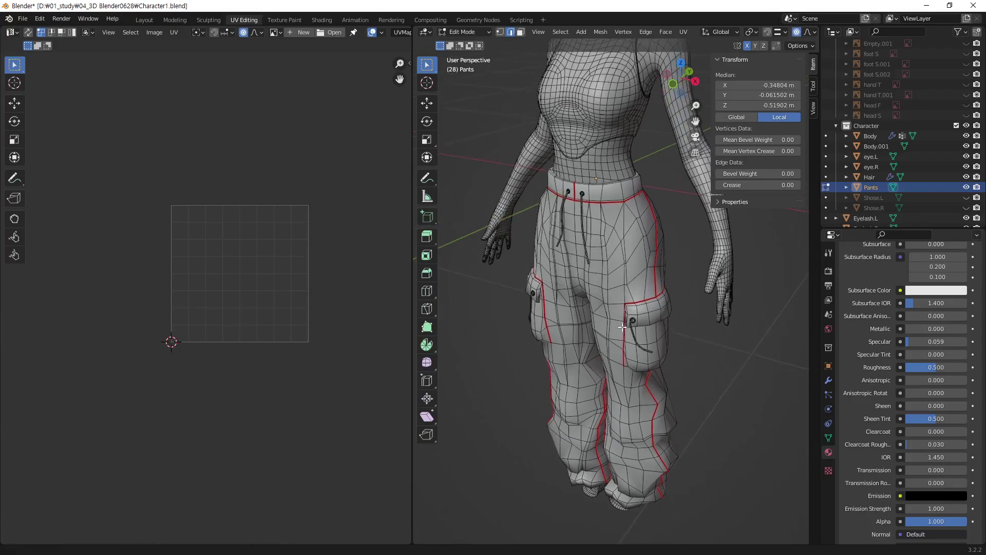
key("Tab")
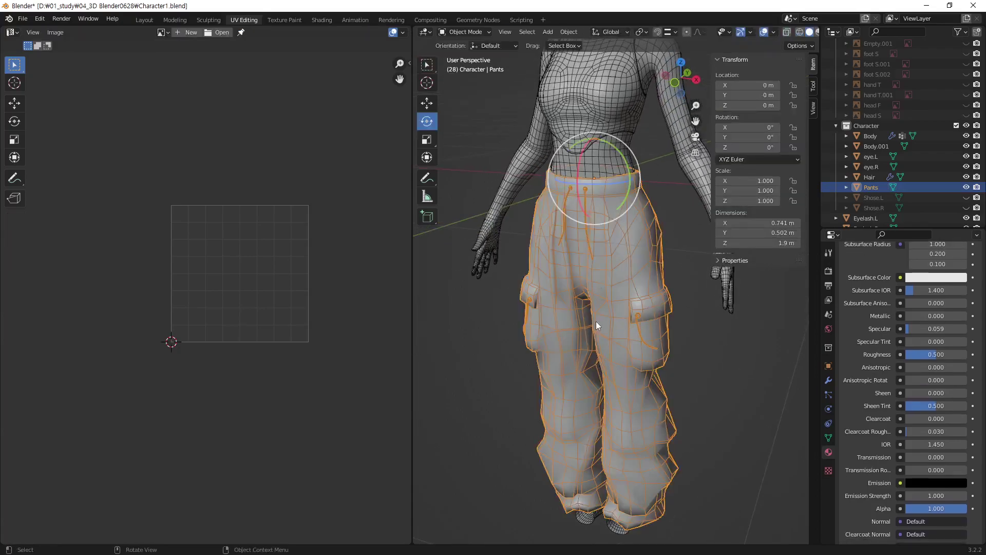
key("Tab")
Select all of the pants mesh, unwrap it, and frame the resulting UV islands
key("a")
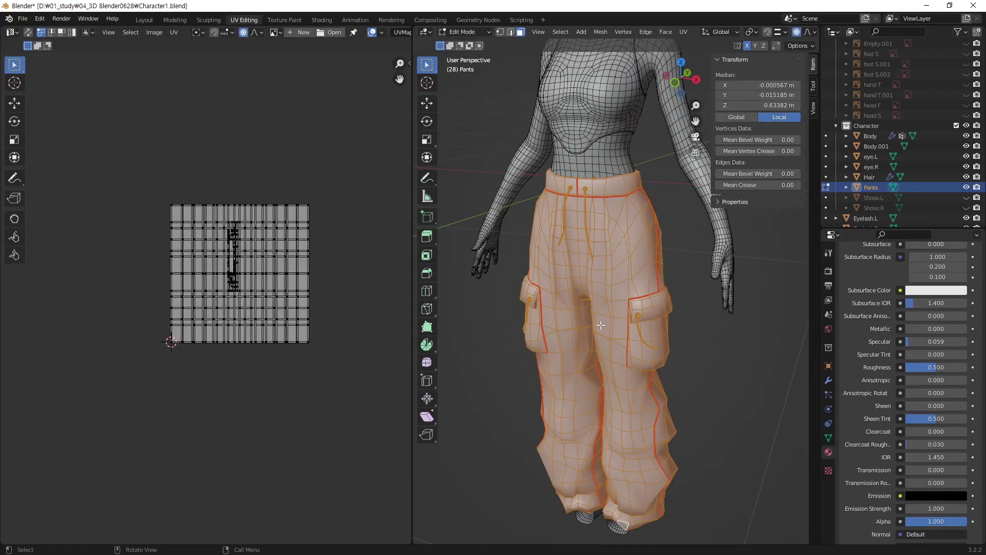
key("u")
left_click(607, 322)
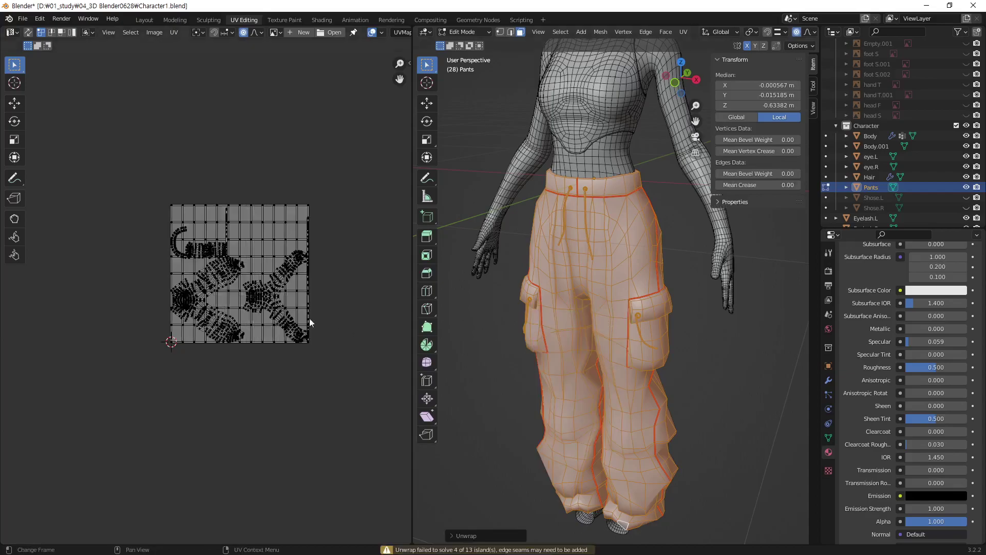
scroll(308, 288, "up", 1)
scroll(308, 270, "up", 2)
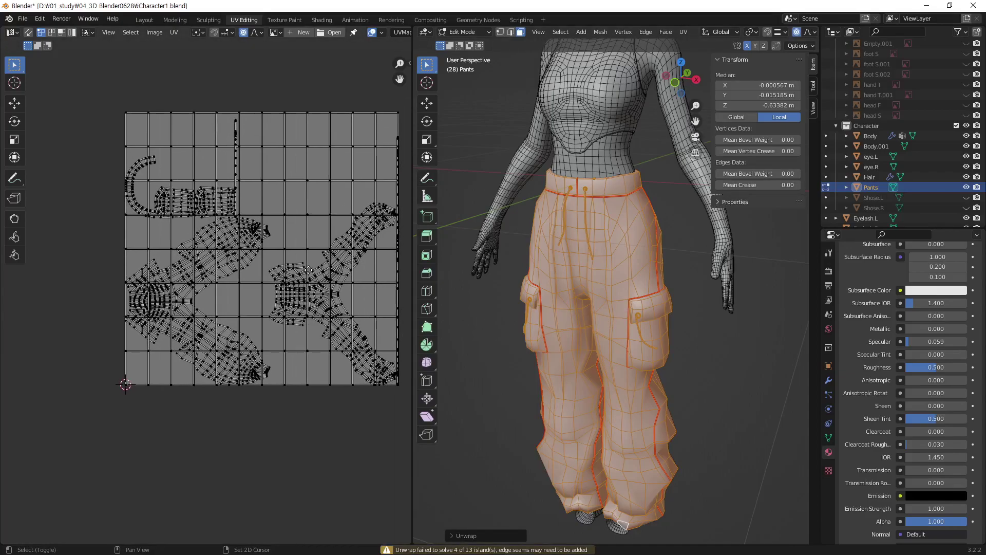
scroll(308, 270, "up", 1)
scroll(303, 278, "down", 1)
middle_click_drag(286, 309, 240, 317)
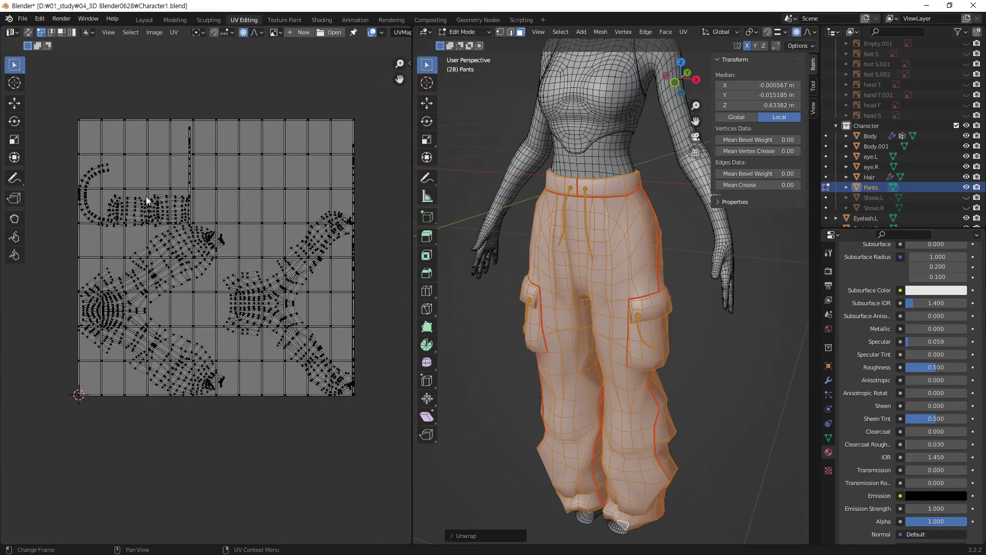
Inspect the pocket flap and button loop up close, then select a grid-island face
scroll(648, 542, "up", 3)
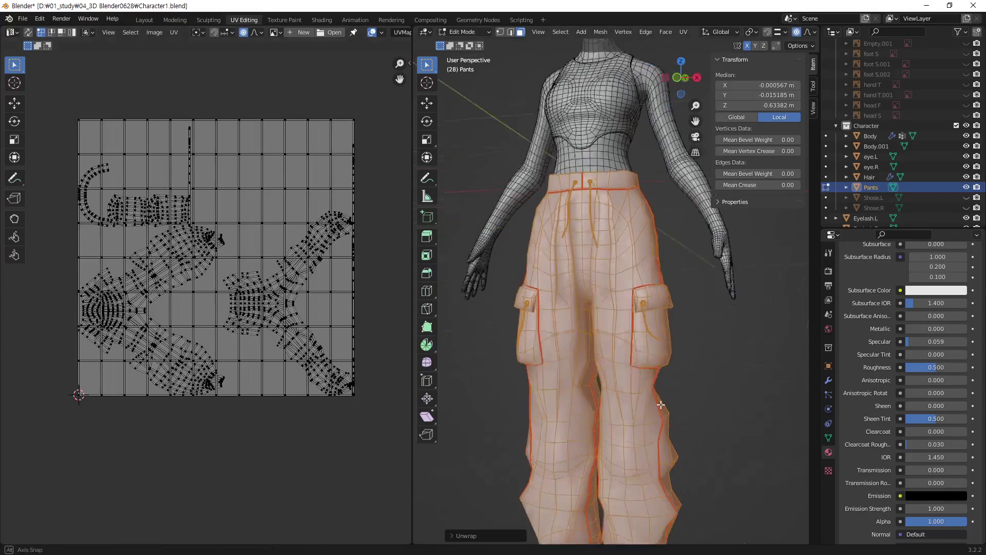
mouse_move(649, 542)
middle_mouse_down()
mouse_move(632, 412)
mouse_move(724, 289)
middle_mouse_up()
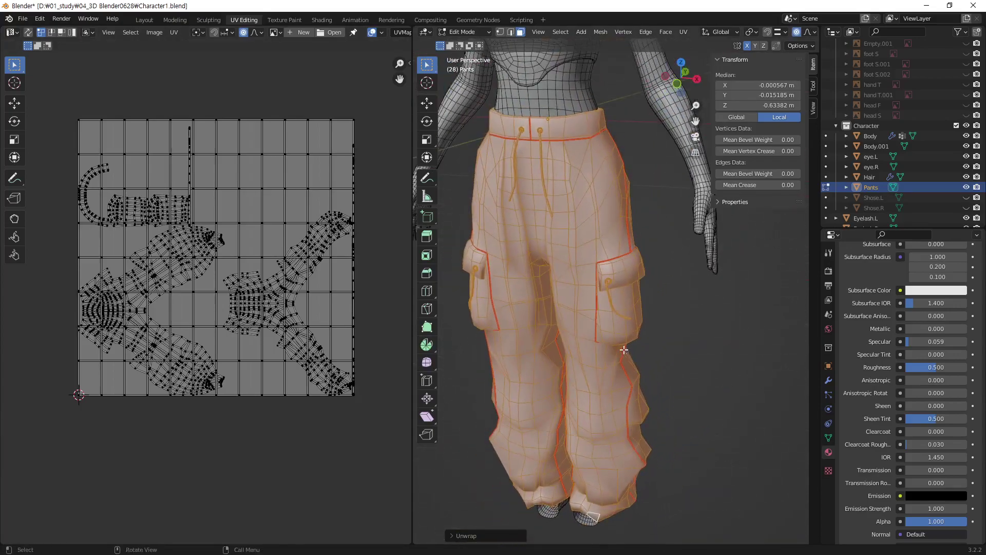
scroll(724, 289, "up", 2)
scroll(724, 289, "up", 3)
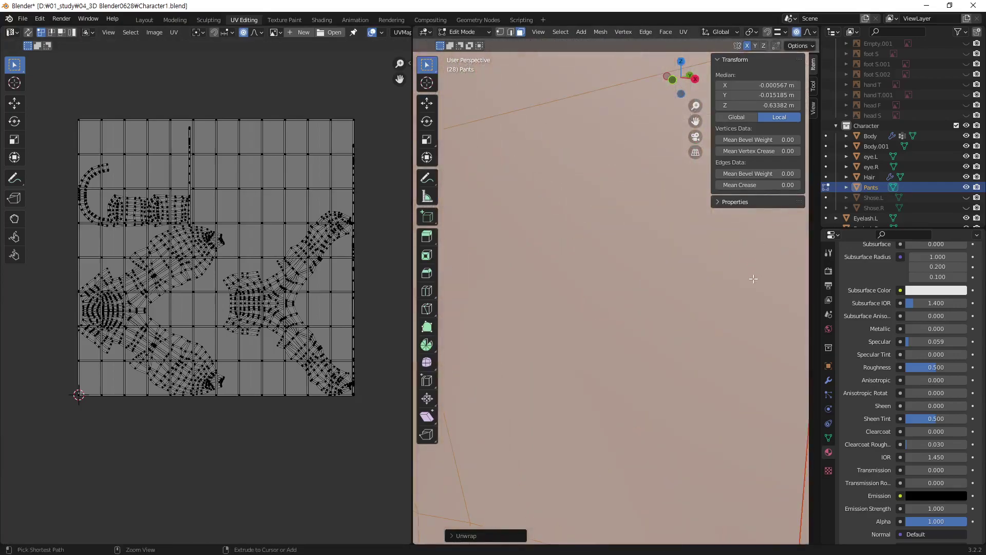
scroll(753, 278, "down", 2)
middle_click_drag(686, 359, 640, 290)
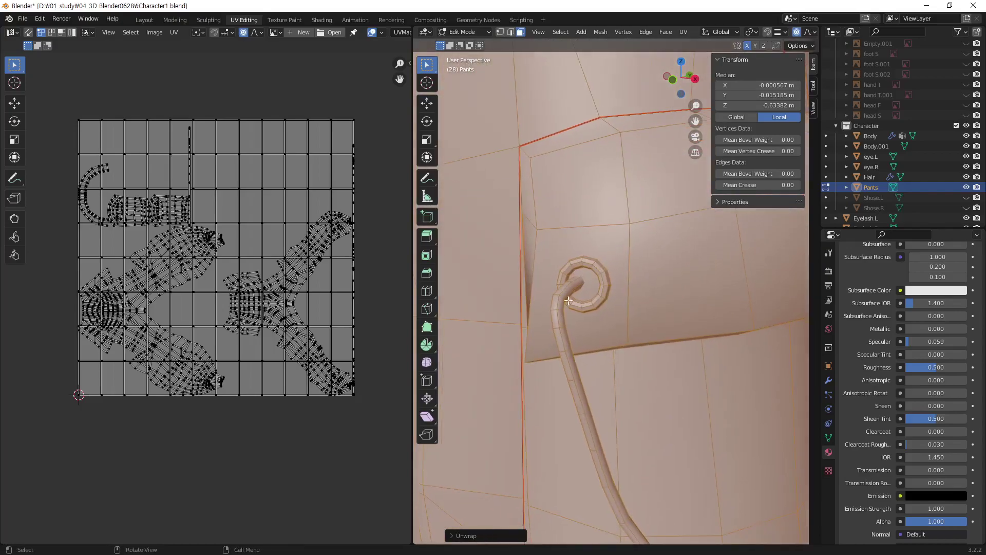
scroll(594, 281, "down", 4)
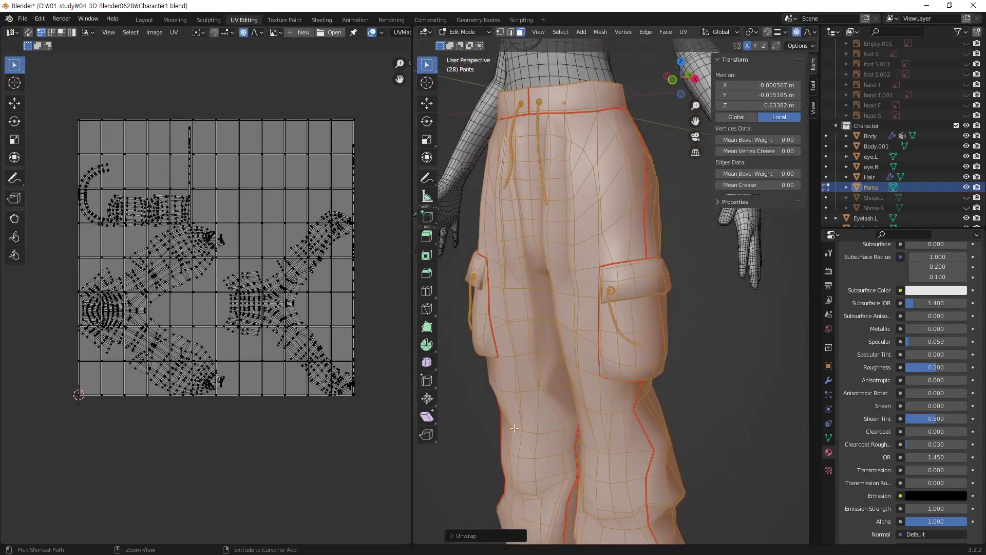
scroll(544, 384, "down", 4)
middle_click_drag(543, 384, 693, 381)
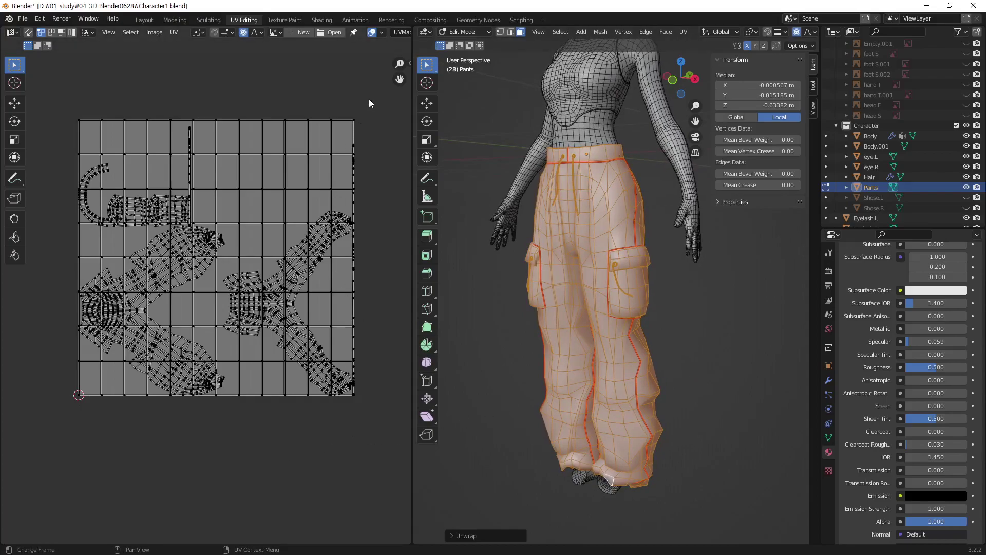
left_click_drag(368, 99, 325, 147)
Move the grid island above the UV square
key("ctrl+l")
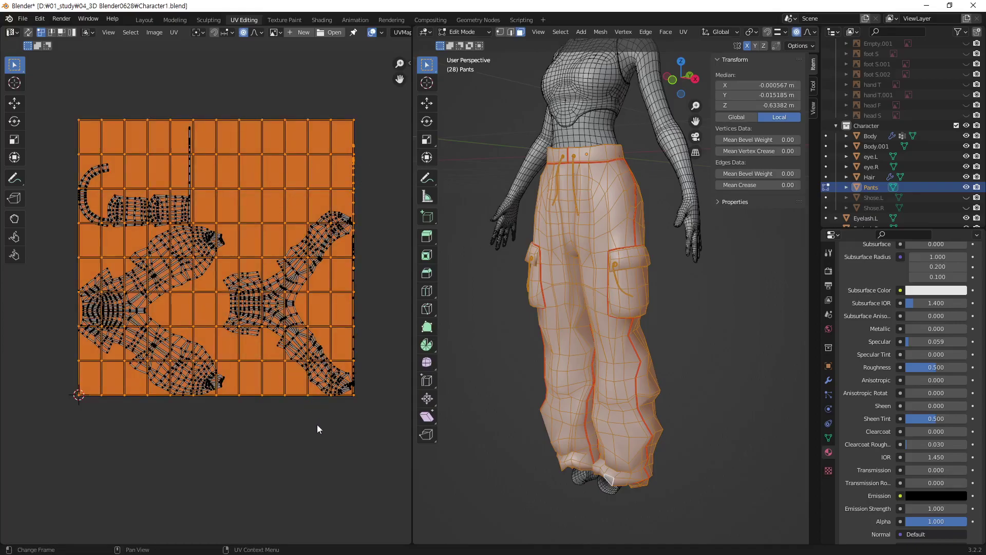
key("g")
key("Escape")
key("g")
left_click(285, 193)
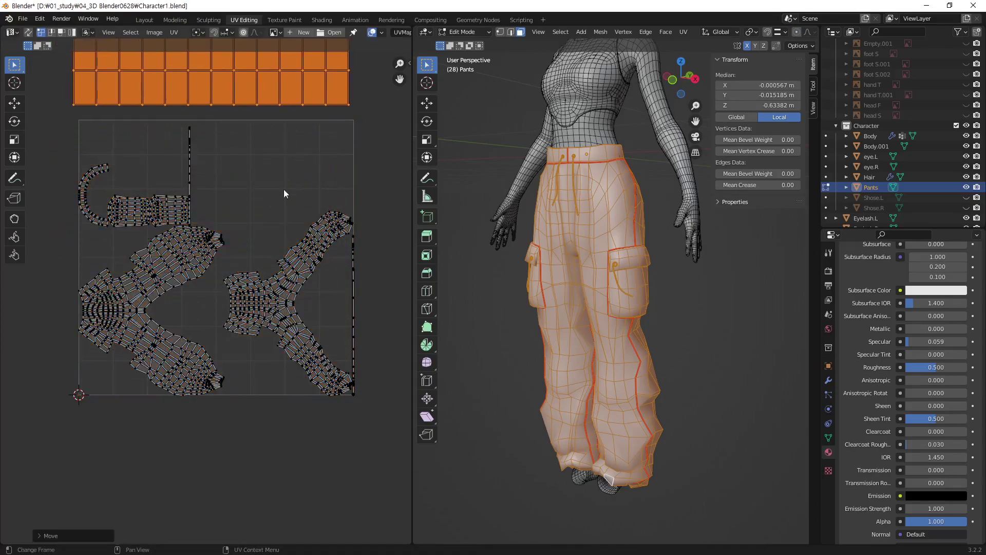
Select both pants-leg islands and move them below the UV square
middle_click_drag(285, 192, 350, 215)
middle_click_drag(261, 339, 268, 281)
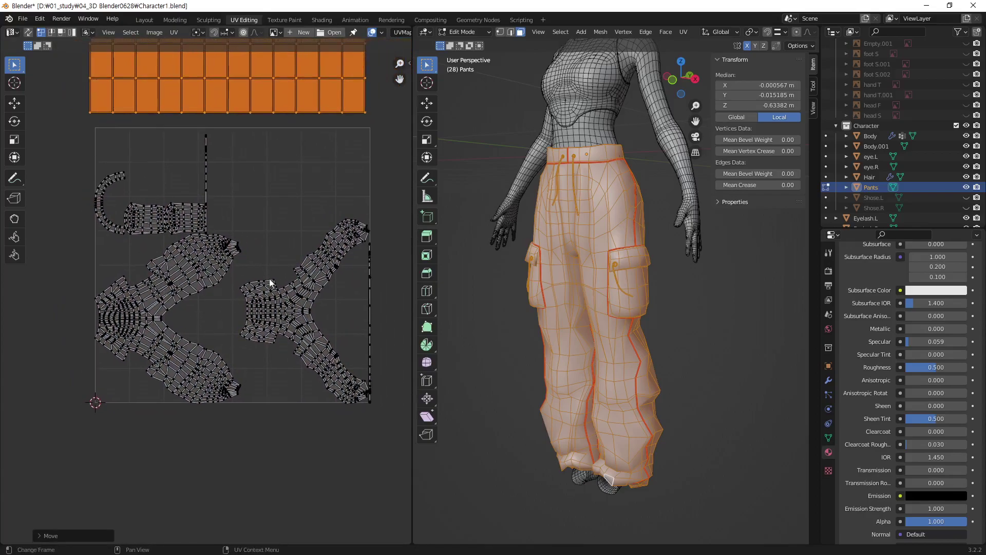
left_click_drag(291, 265, 177, 365)
mouse_move(290, 380)
middle_mouse_down("ctrl")
mouse_move(290, 410)
mouse_move(288, 394)
middle_mouse_up("ctrl")
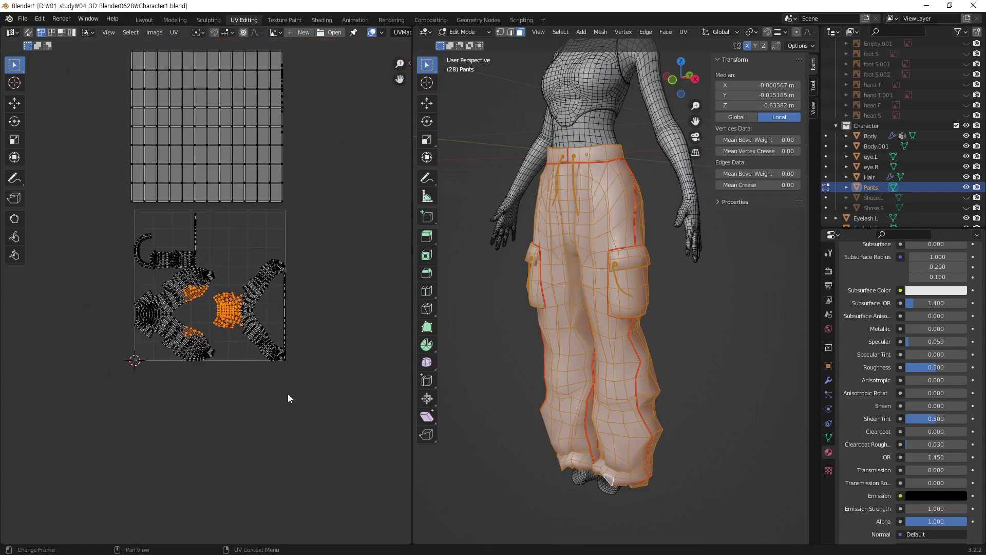
key("ctrl+l")
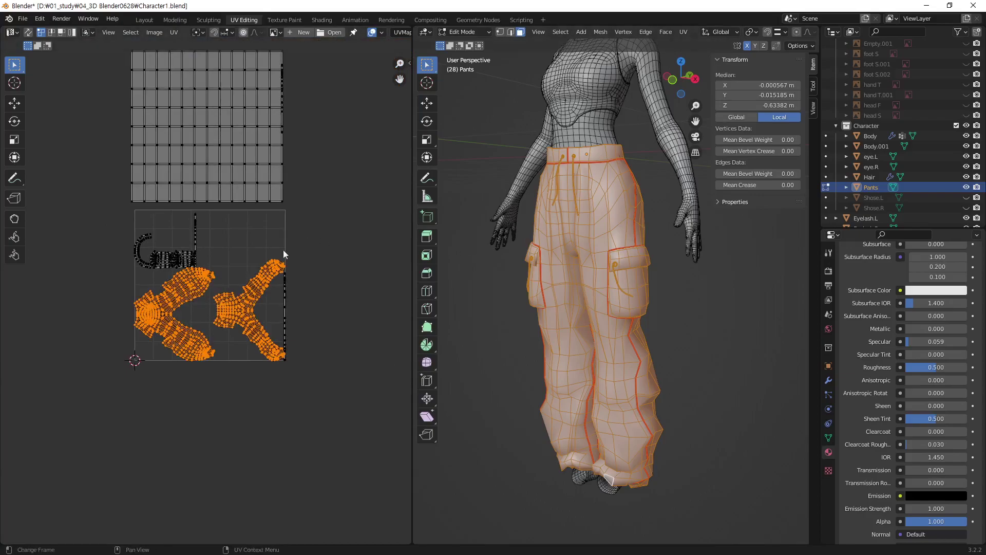
key("g")
left_click(286, 443)
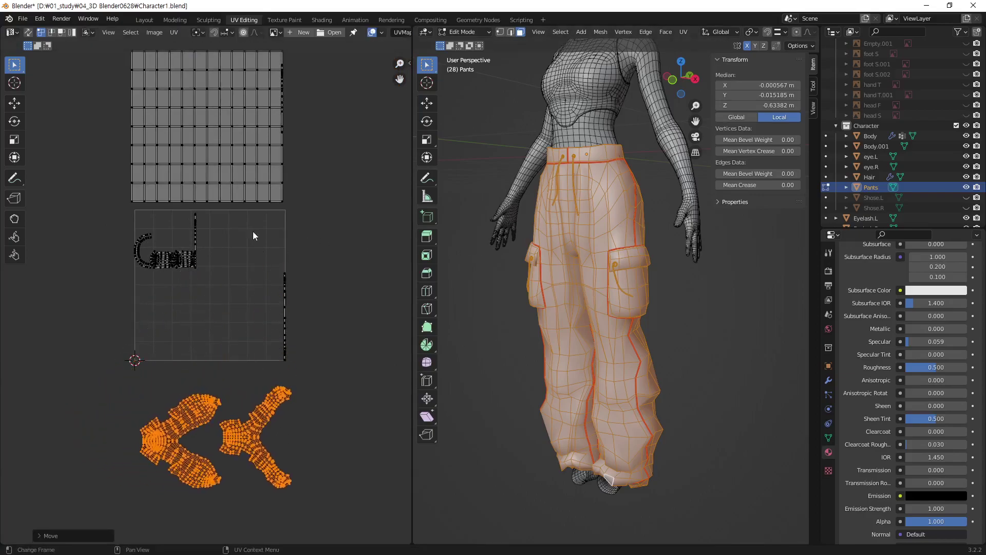
Select the two middle pocket strip islands, then zoom the UV view far out
scroll(247, 237, "up", 1)
scroll(207, 251, "up", 1)
scroll(236, 180, "up", 3)
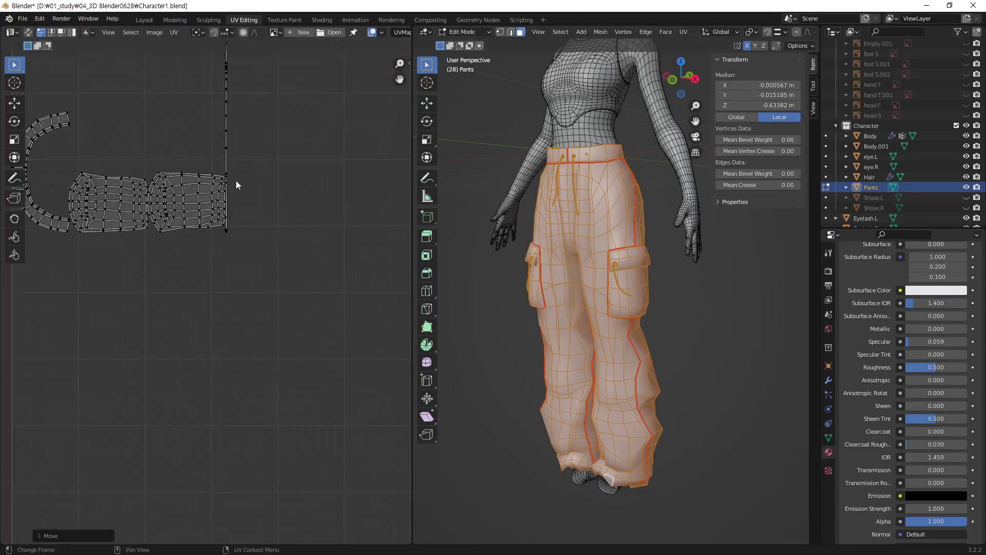
left_click_drag(197, 136, 129, 265)
key("ctrl+l")
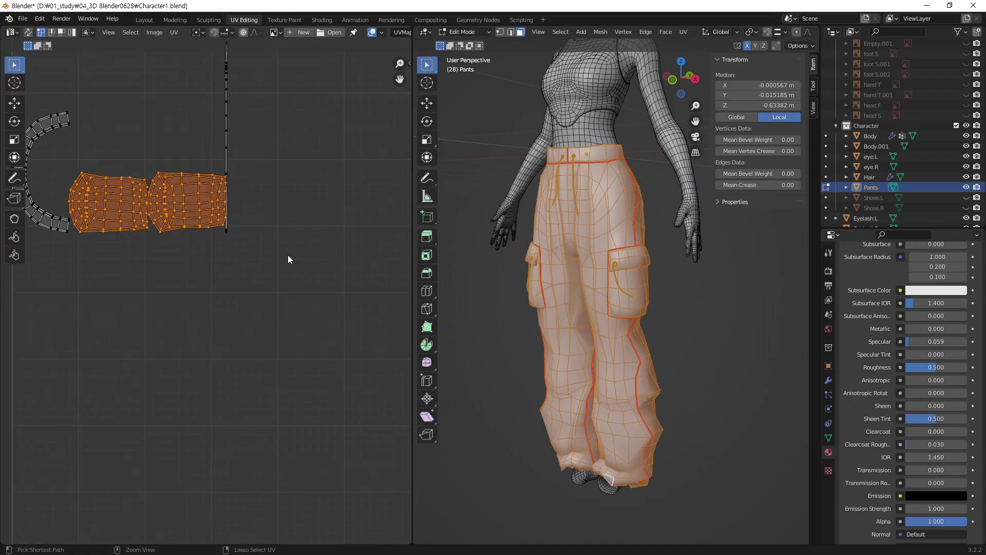
mouse_move(353, 376)
middle_mouse_down("ctrl")
mouse_move(337, 310)
mouse_move(221, 427)
middle_mouse_up("ctrl")
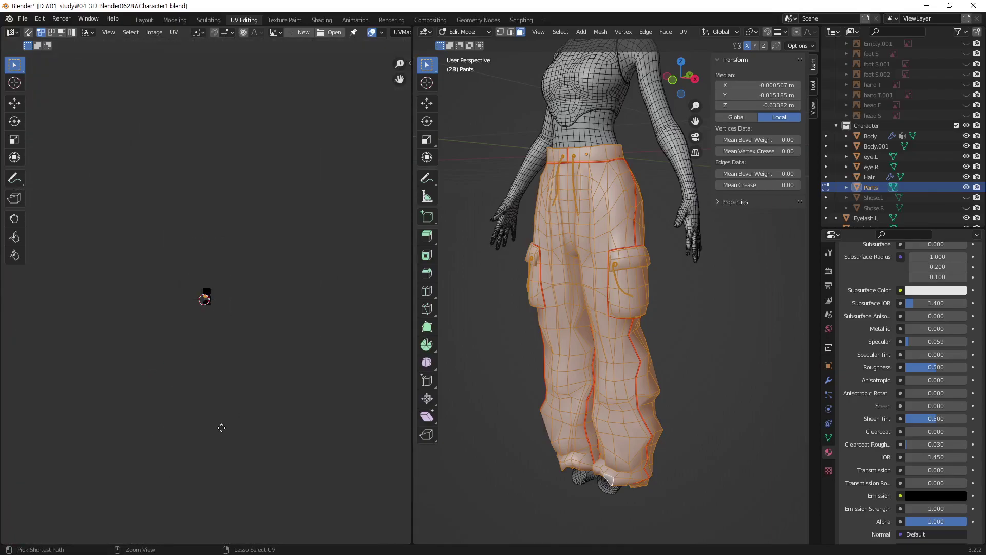
Move the pocket strip island out to the left of the leg islands
scroll(330, 172, "up", 2)
scroll(280, 193, "up", 4)
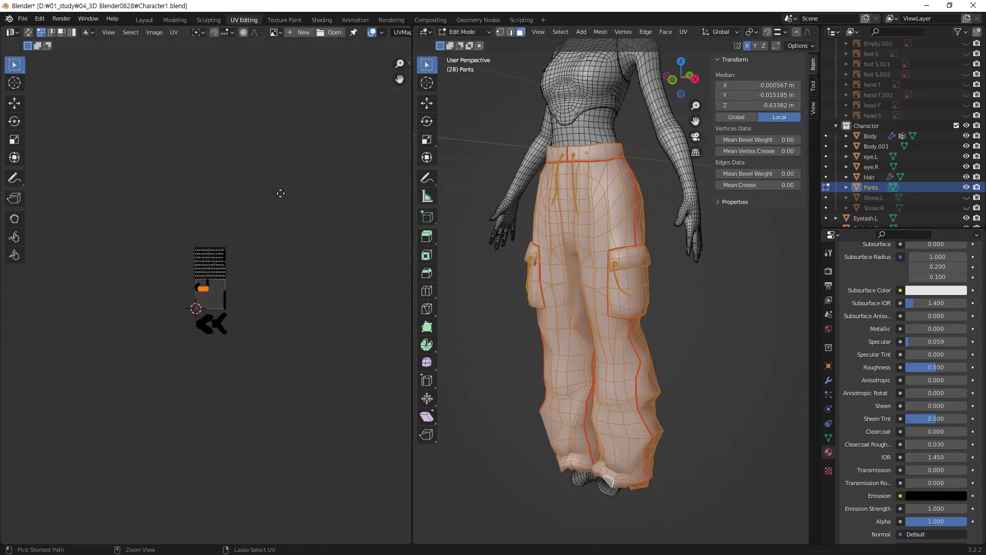
scroll(306, 187, "up", 5)
scroll(271, 231, "up", 1)
scroll(260, 255, "up", 2)
scroll(273, 290, "up", 1)
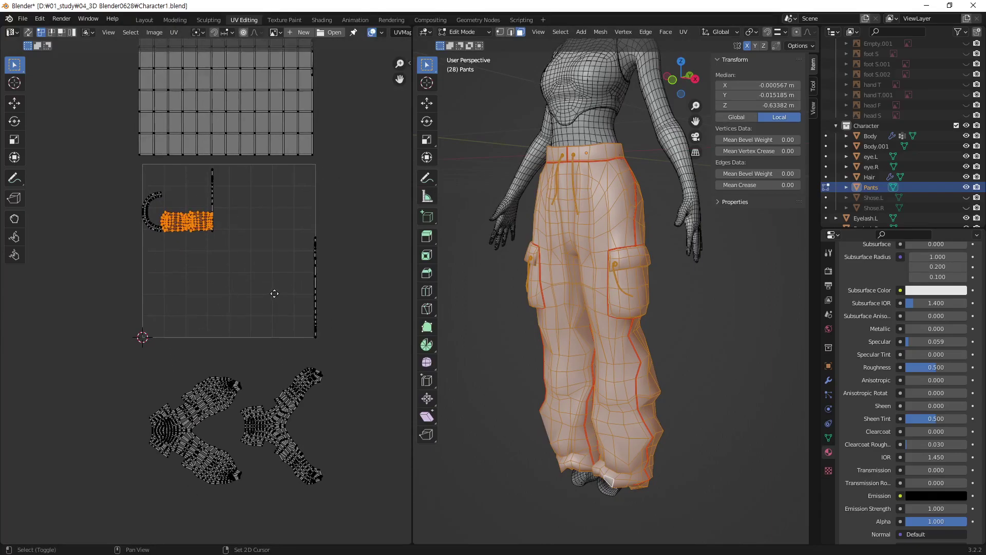
scroll(259, 269, "up", 1)
key("h")
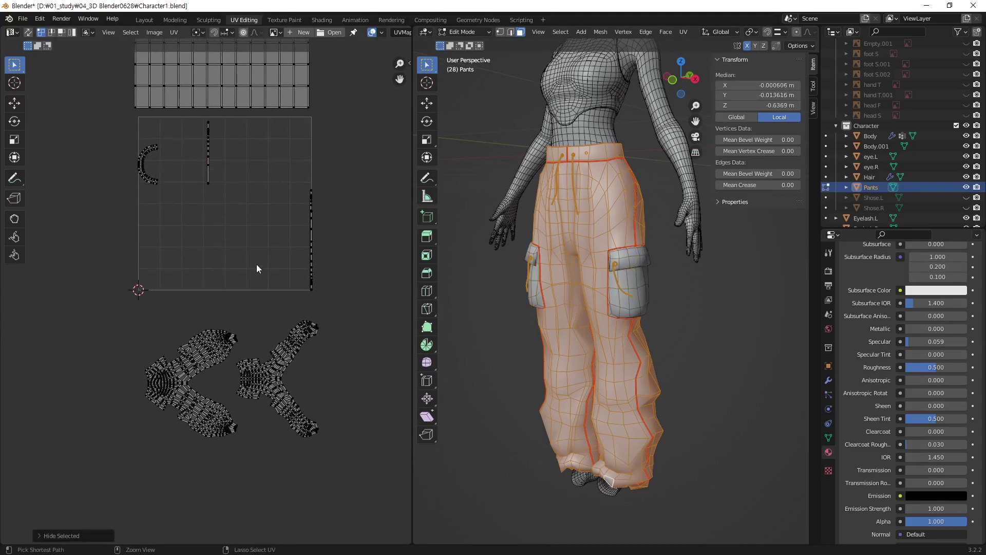
key("alt+h")
key("g")
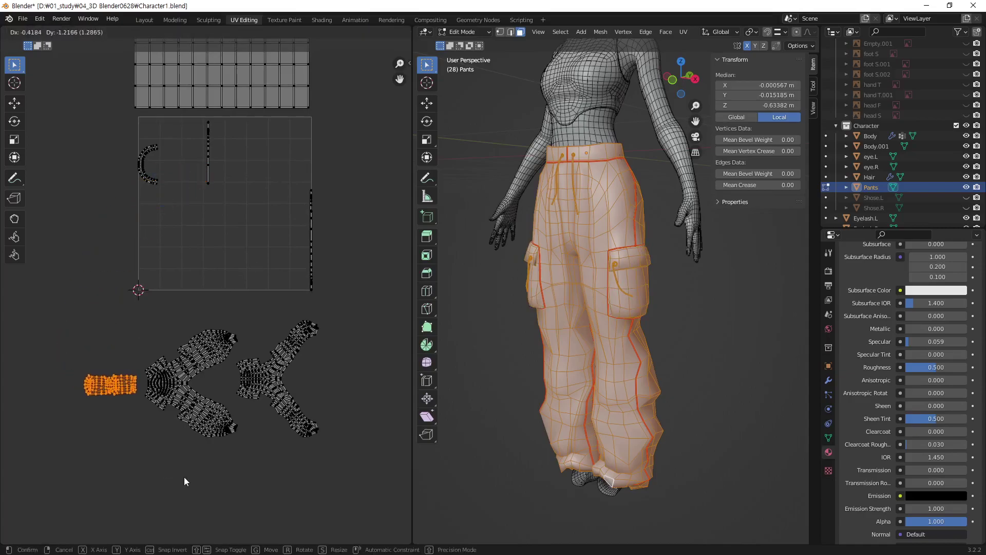
left_click(184, 477)
Place the C-shaped island beside the pocket strip, leaving only the two thin strips inside the square
left_click_drag(169, 133, 128, 205)
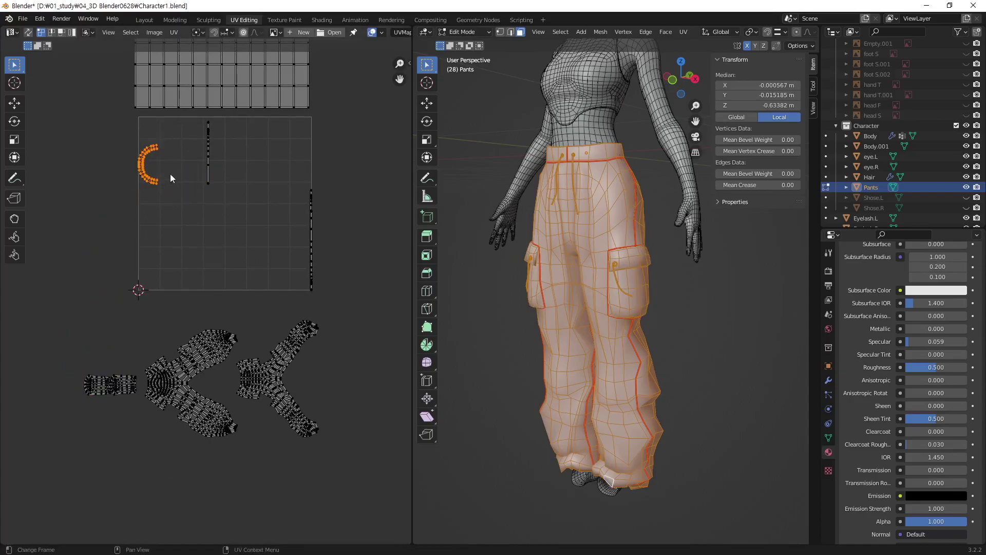
key("g")
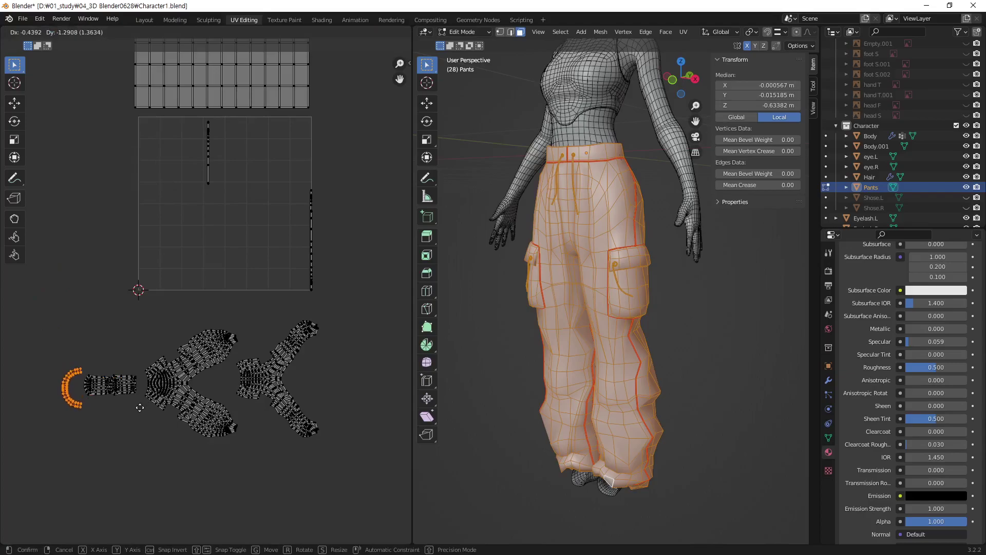
left_click(141, 390)
left_click_drag(201, 114, 328, 293)
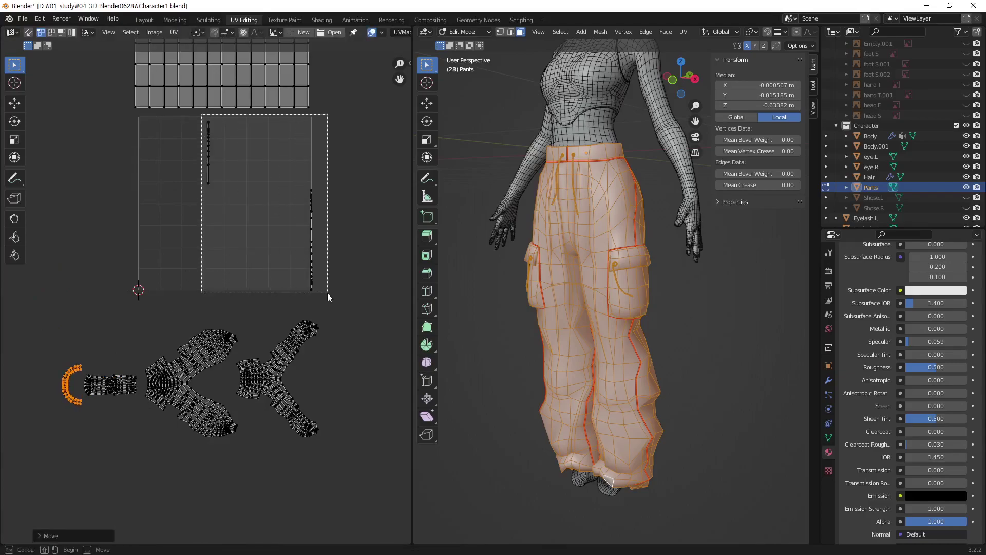
scroll(249, 269, "up", 5, "ctrl")
scroll(268, 298, "up", 2, "ctrl")
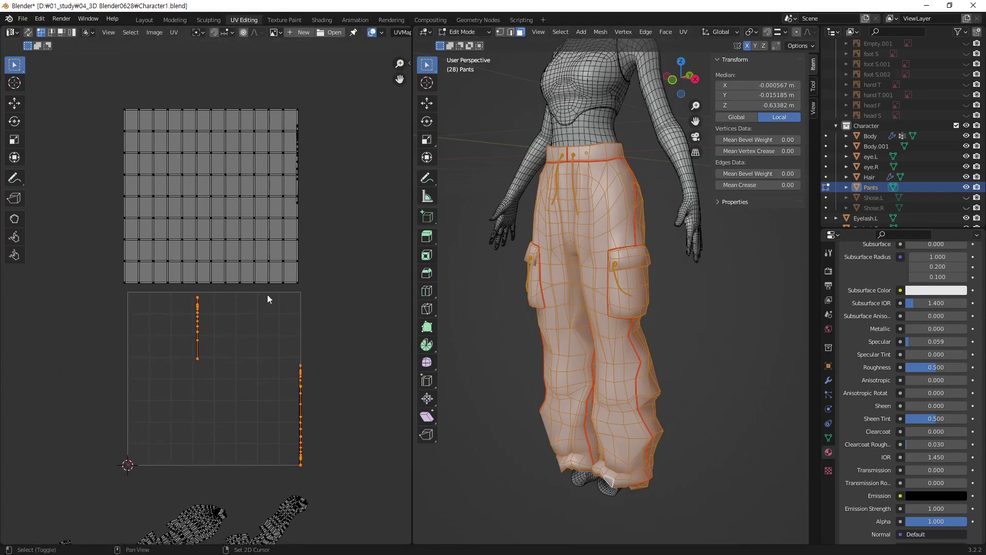
scroll(610, 266, "up", 1)
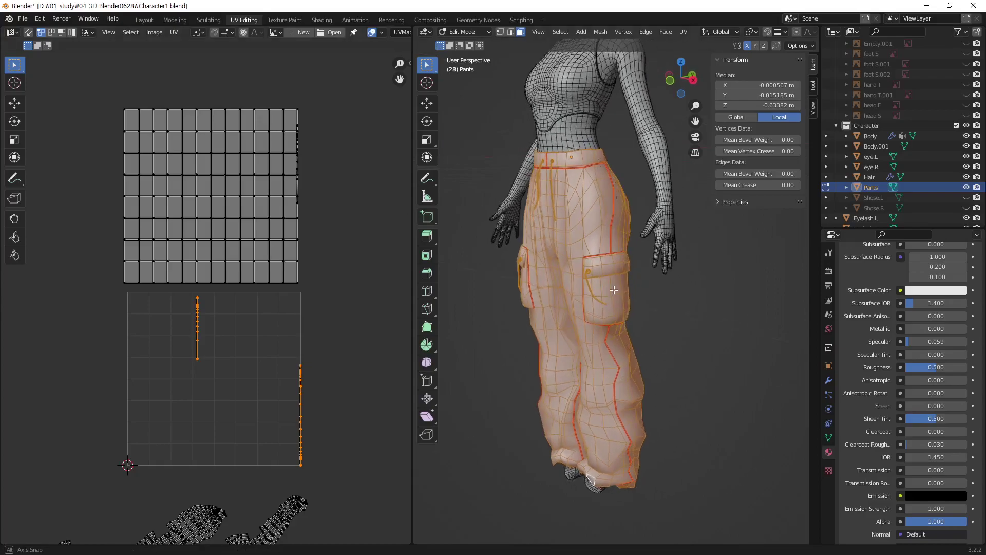
scroll(610, 266, "up", 3)
scroll(590, 257, "up", 3)
scroll(550, 233, "up", 2)
middle_click_drag(550, 233, 582, 227)
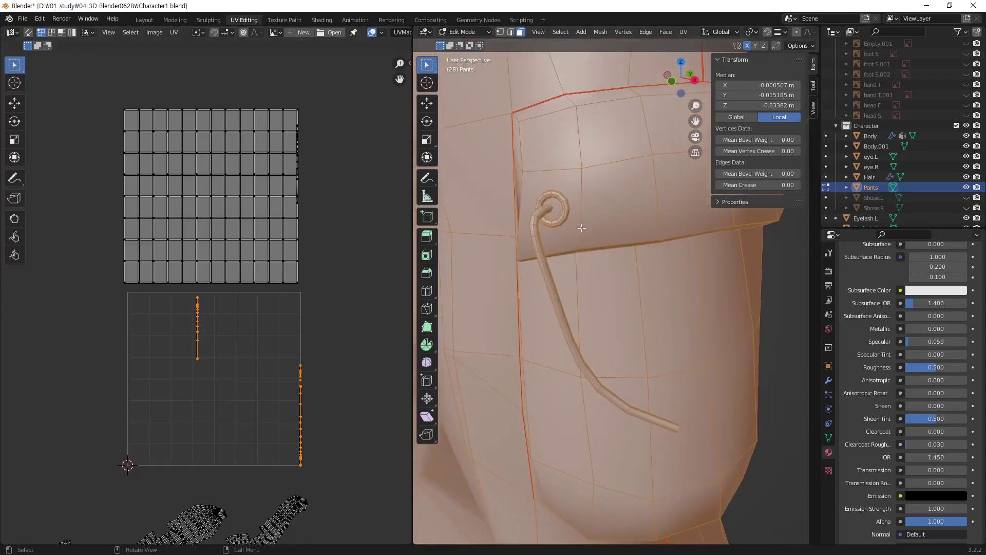
scroll(567, 208, "down", 2)
scroll(573, 252, "down", 3)
scroll(578, 293, "down", 2)
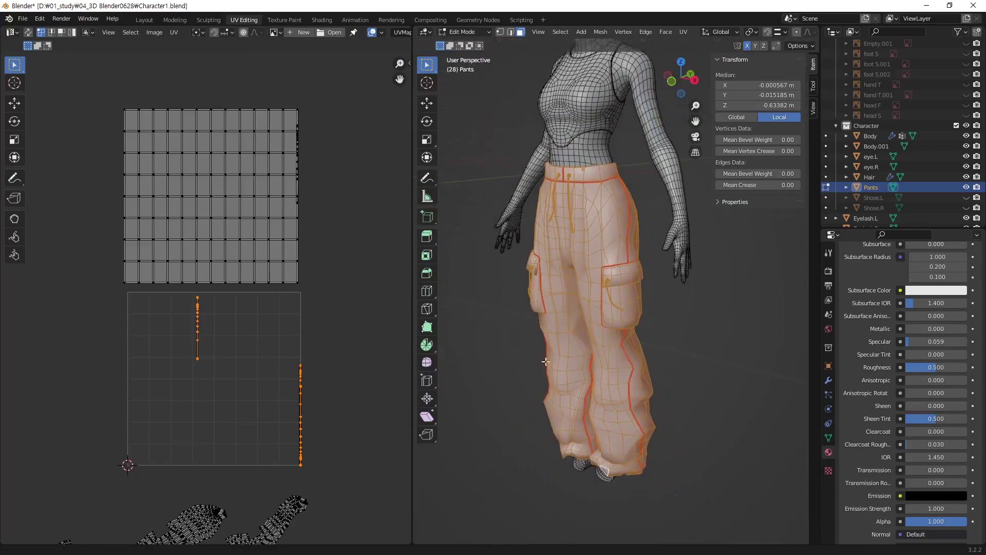
scroll(584, 335, "down", 1)
middle_click_drag(584, 336, 632, 304)
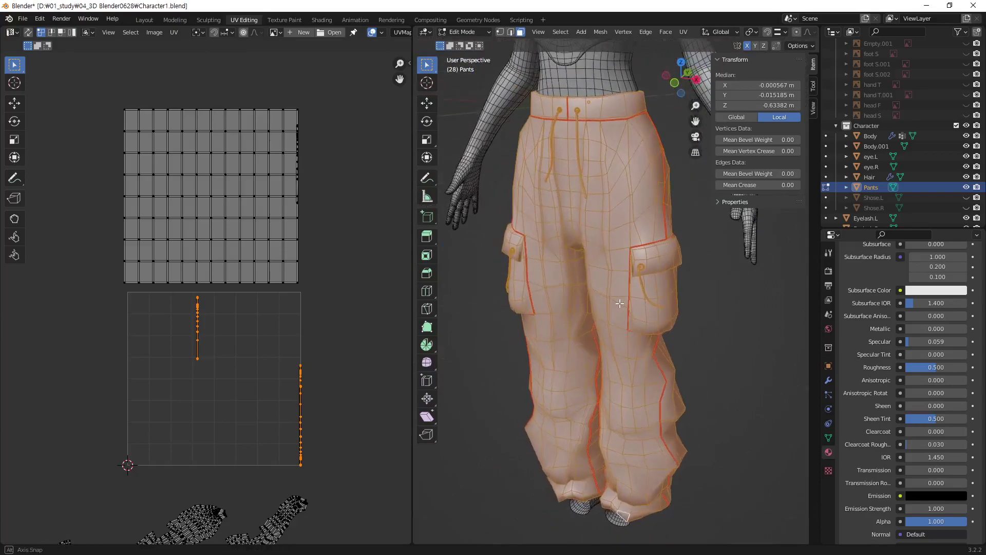
left_click(721, 331)
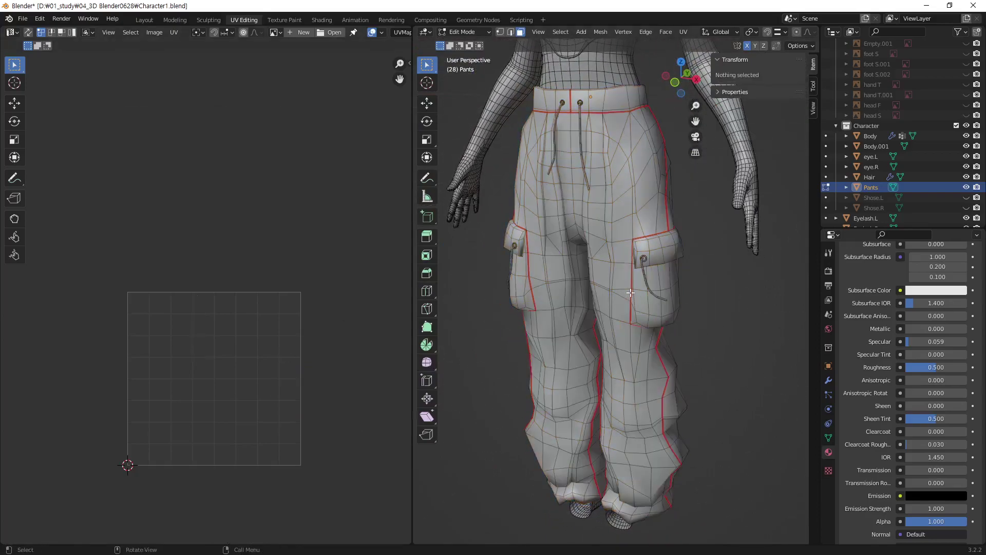
key("a")
scroll(359, 391, "down", 2)
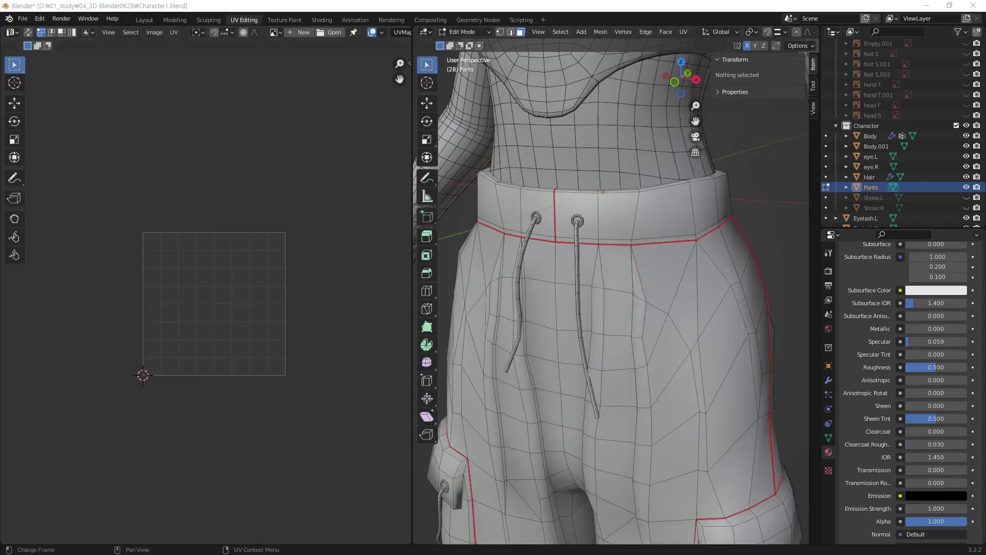
middle_click_drag(547, 269, 549, 279)
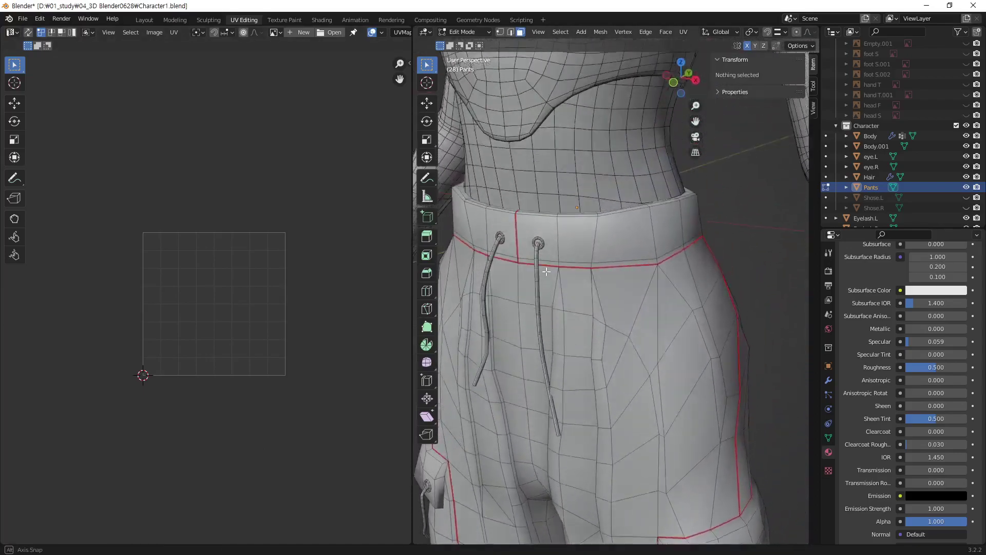
scroll(535, 298, "up", 3)
scroll(623, 236, "up", 2)
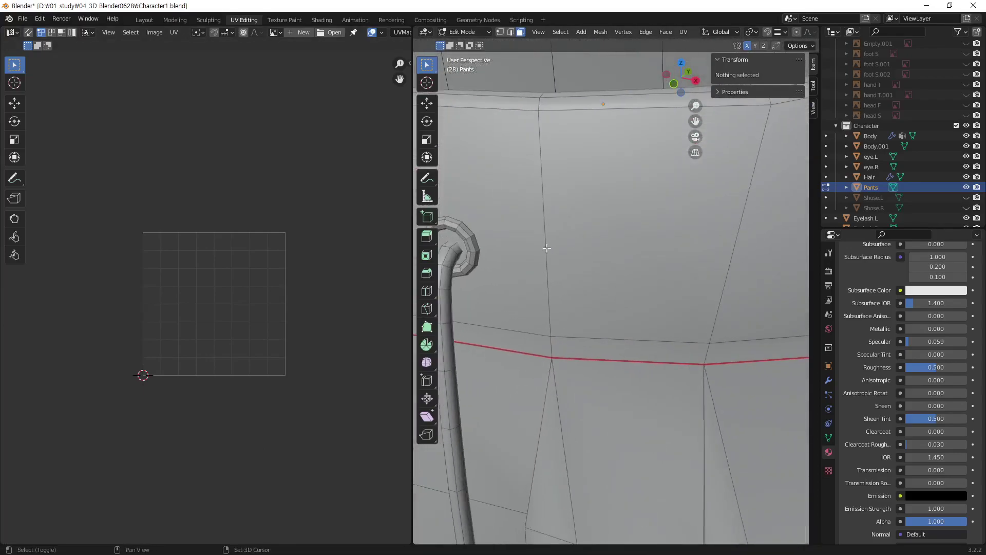
scroll(546, 247, "up", 1)
middle_click_drag(585, 268, 542, 274)
left_click(525, 281)
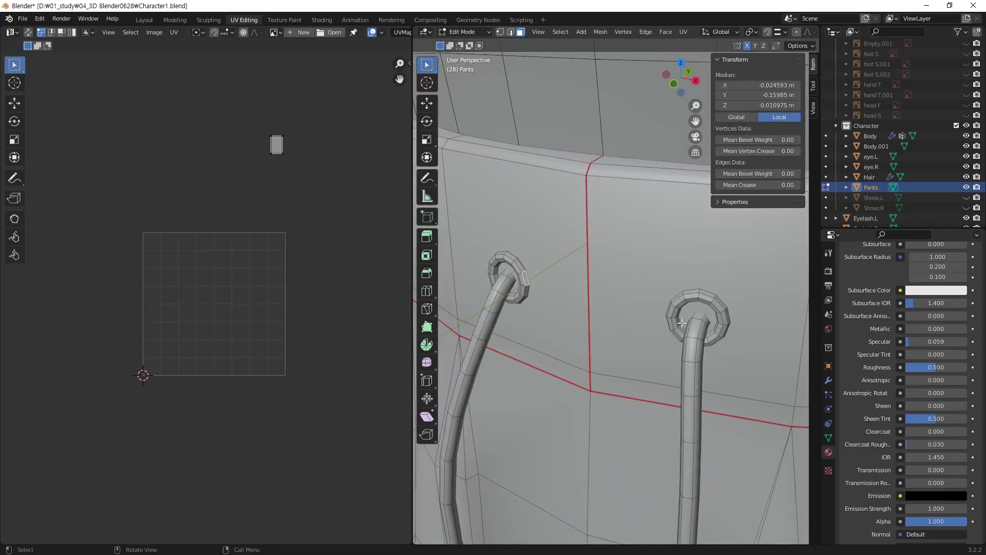
left_click(692, 299)
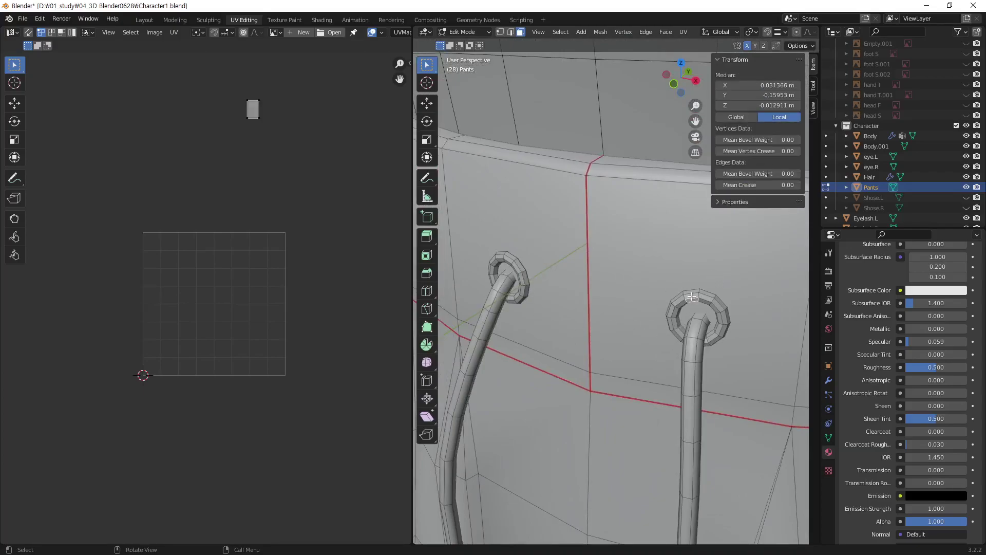
mouse_move(692, 296)
middle_mouse_down()
mouse_move(611, 308)
mouse_move(559, 236)
middle_mouse_up()
scroll(611, 308, "down", 4)
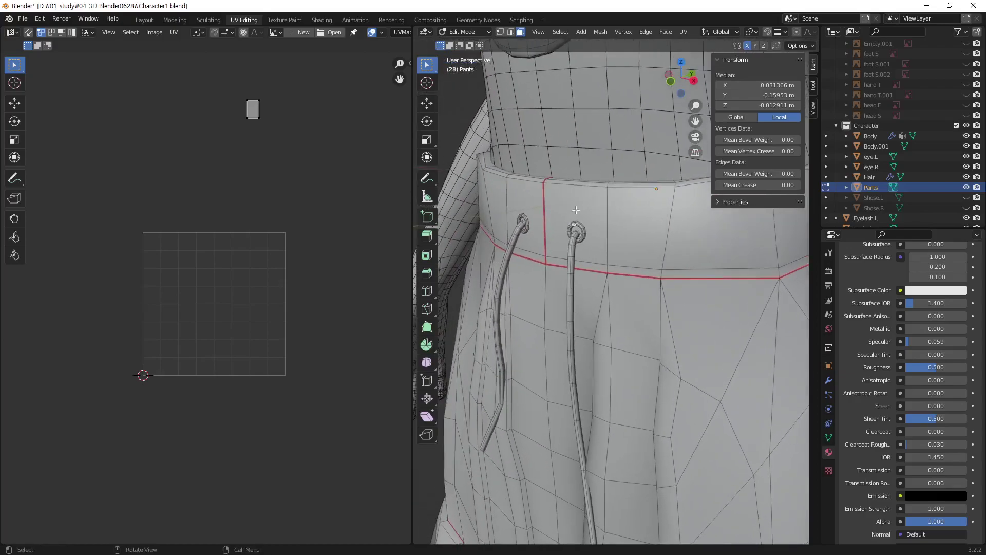
middle_click_drag(598, 245, 583, 301, "shift")
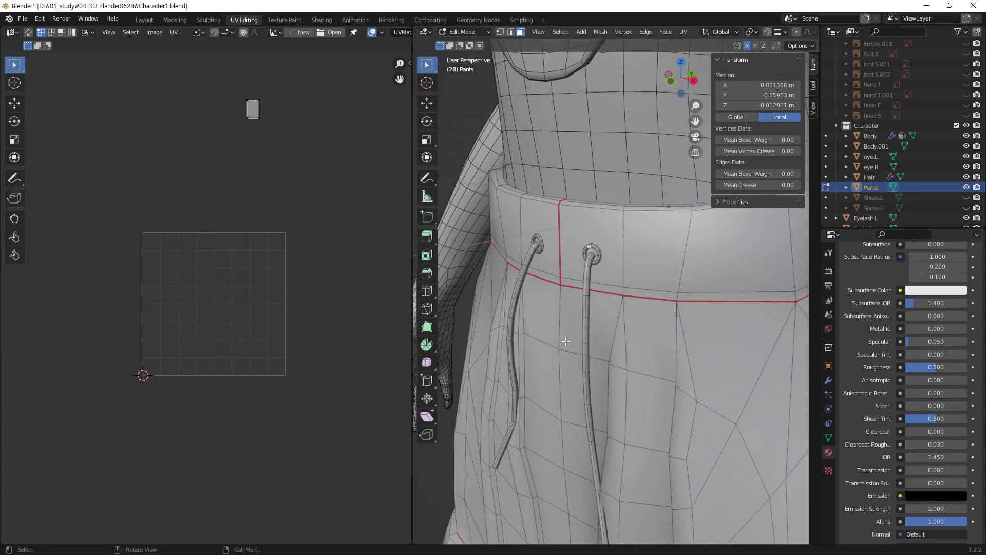
middle_click_drag(559, 320, 601, 308, "shift")
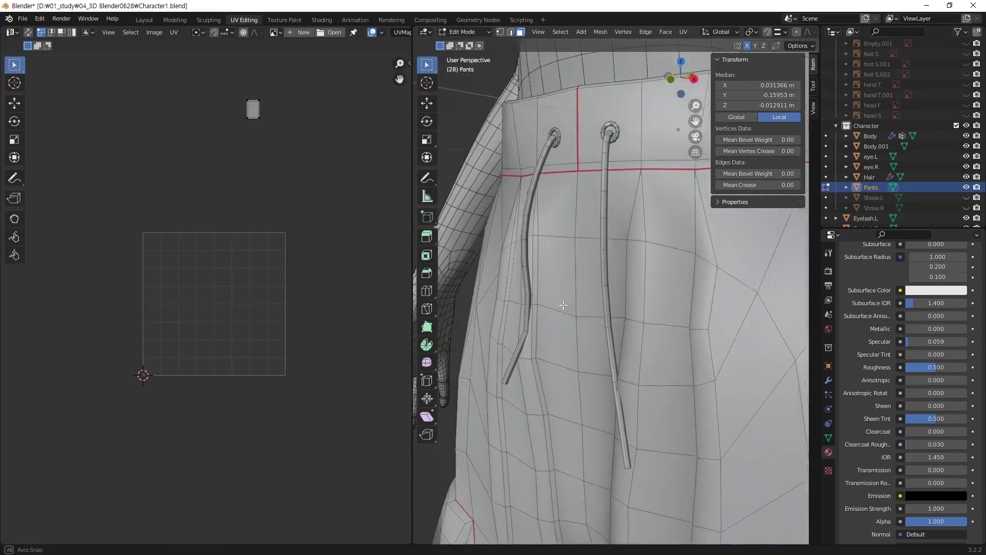
key("Tab")
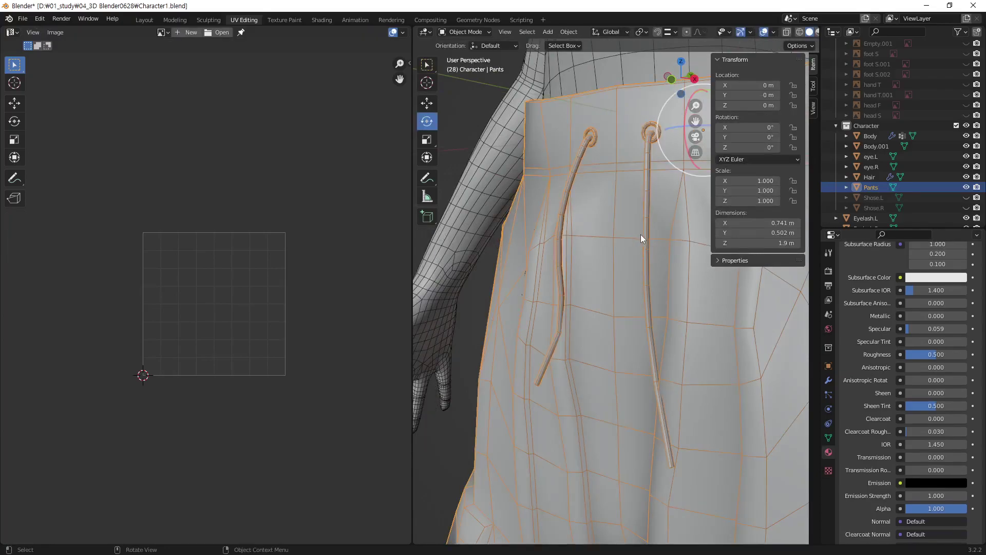
key("Tab")
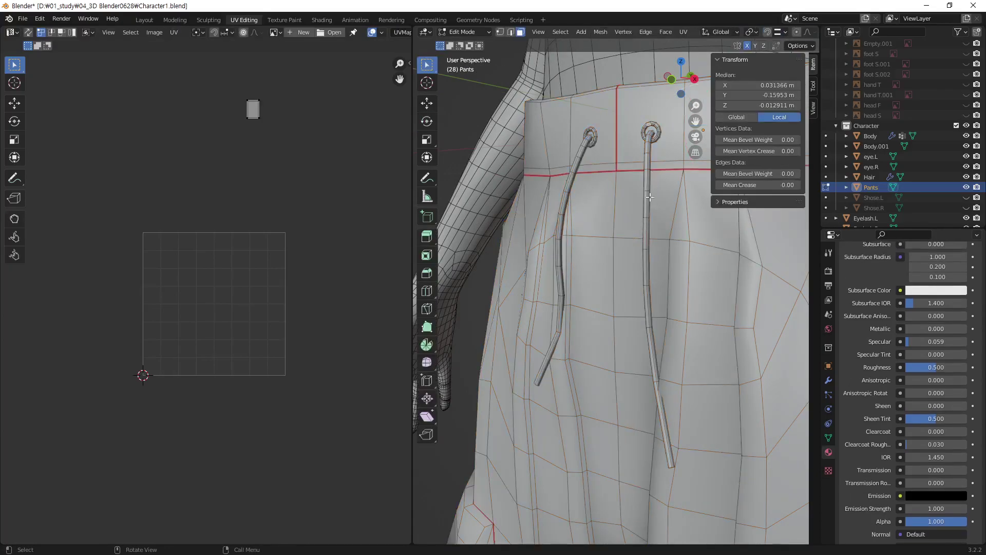
middle_click_drag(649, 197, 617, 251)
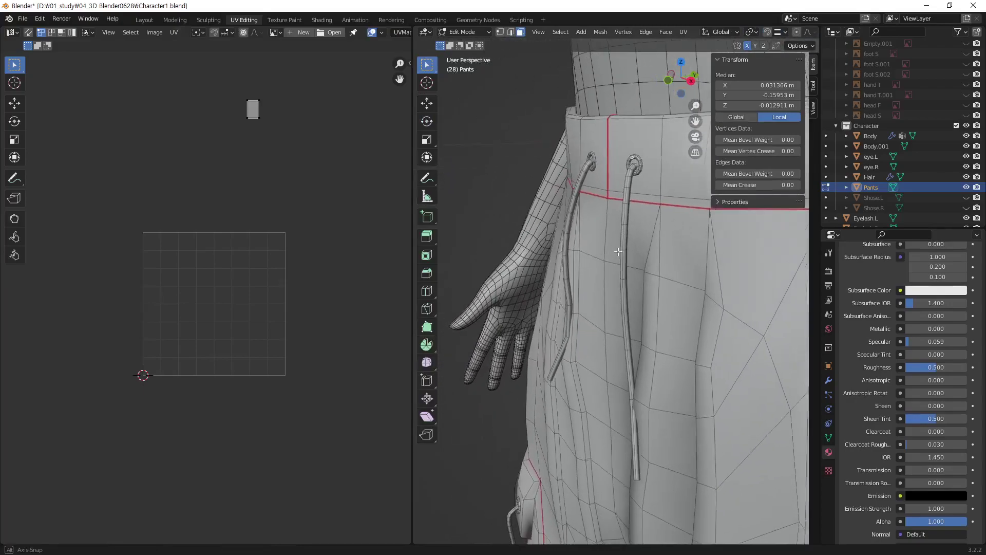
middle_click_drag(618, 251, 602, 252)
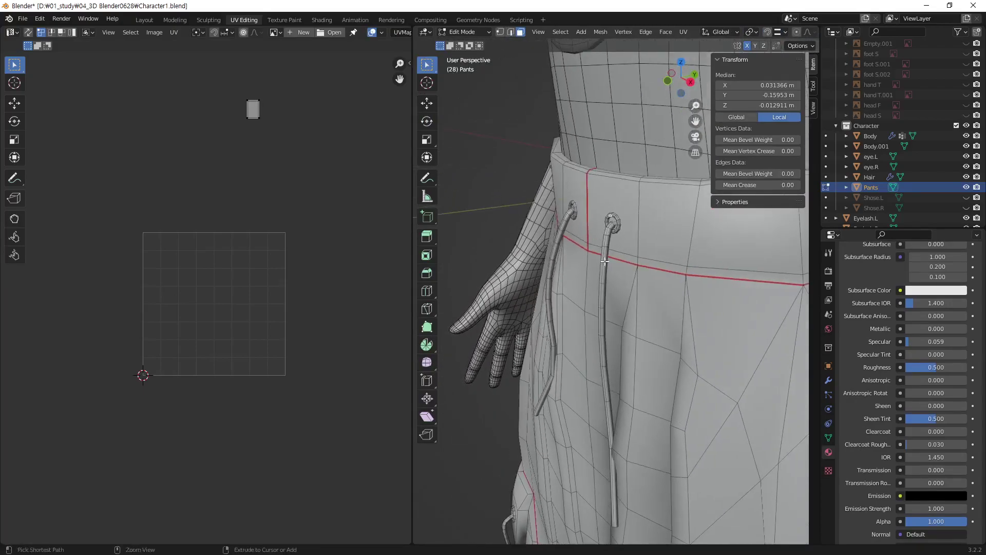
scroll(605, 261, "up", 1)
scroll(586, 262, "up", 1)
scroll(583, 264, "up", 2)
scroll(588, 258, "up", 1)
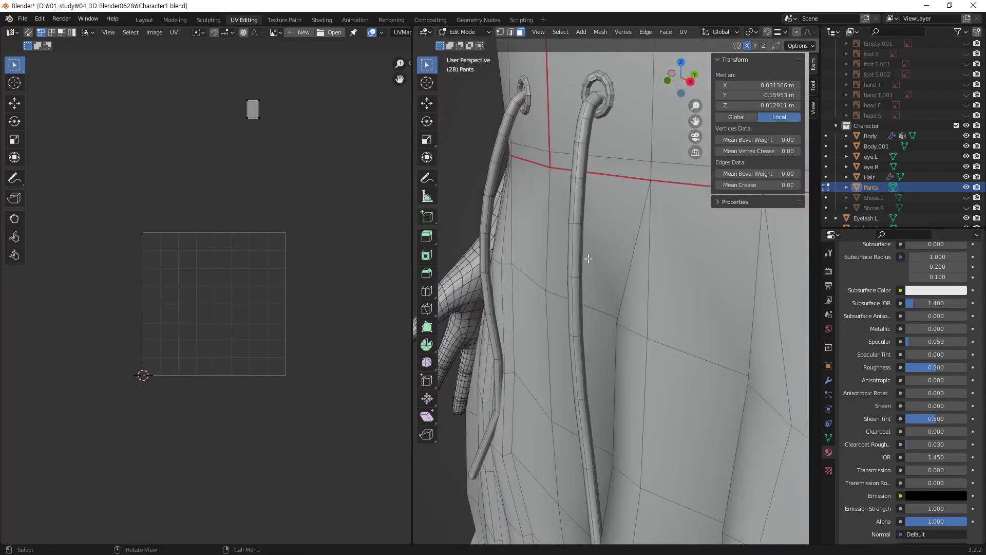
In edge select mode, mark seams along edge loops of the first two drawstrings
left_click(581, 246, "alt")
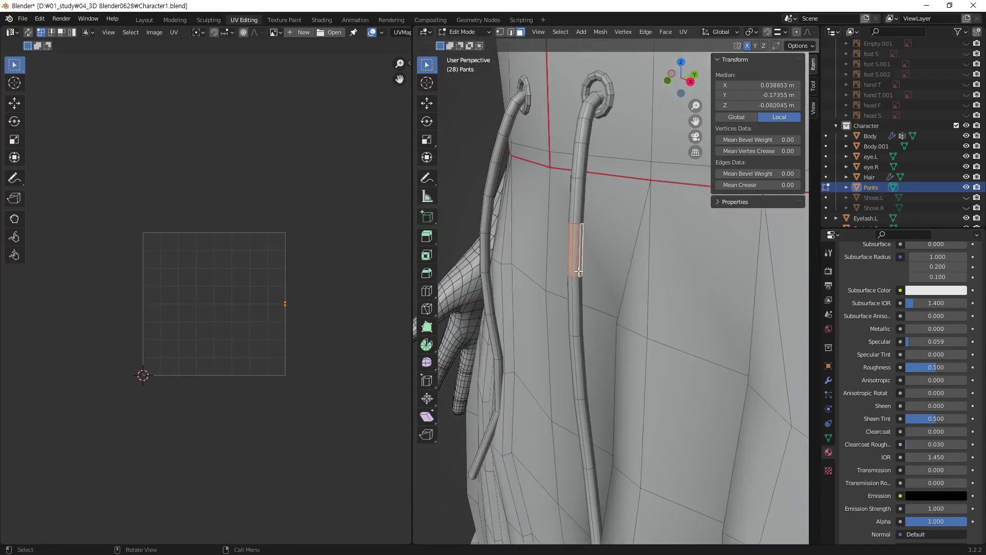
key("KP_Decimal")
key("2")
mouse_move(617, 249)
middle_mouse_down()
mouse_move(575, 240)
mouse_move(605, 240)
middle_mouse_up()
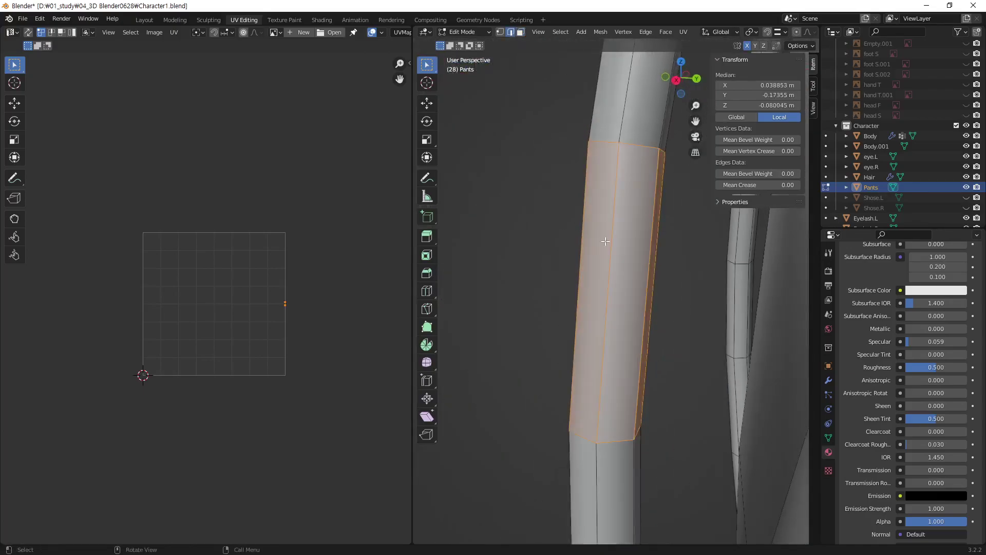
left_click(648, 252, "alt")
mouse_move(644, 287)
middle_mouse_down()
mouse_move(673, 287)
mouse_move(625, 344)
middle_mouse_up()
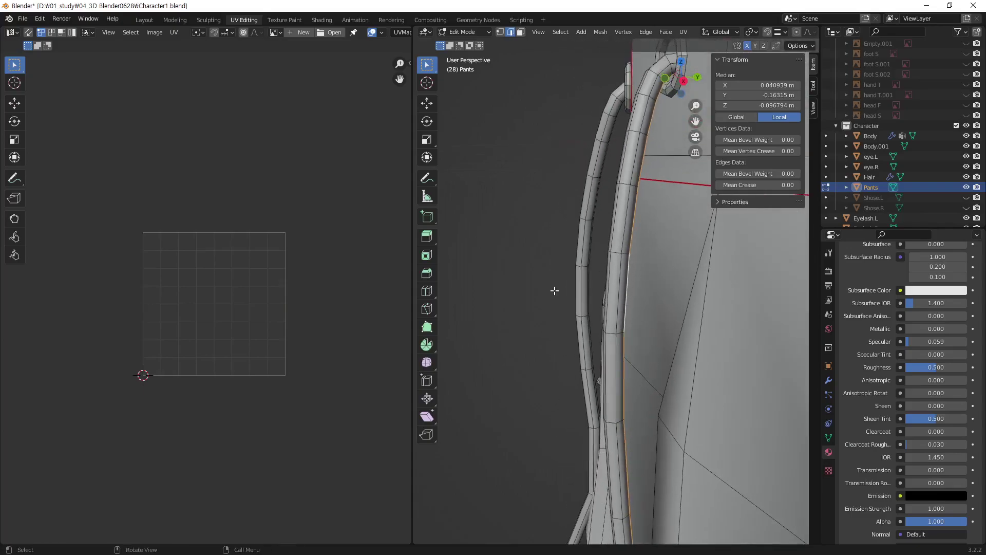
right_click(555, 290)
left_click(546, 290)
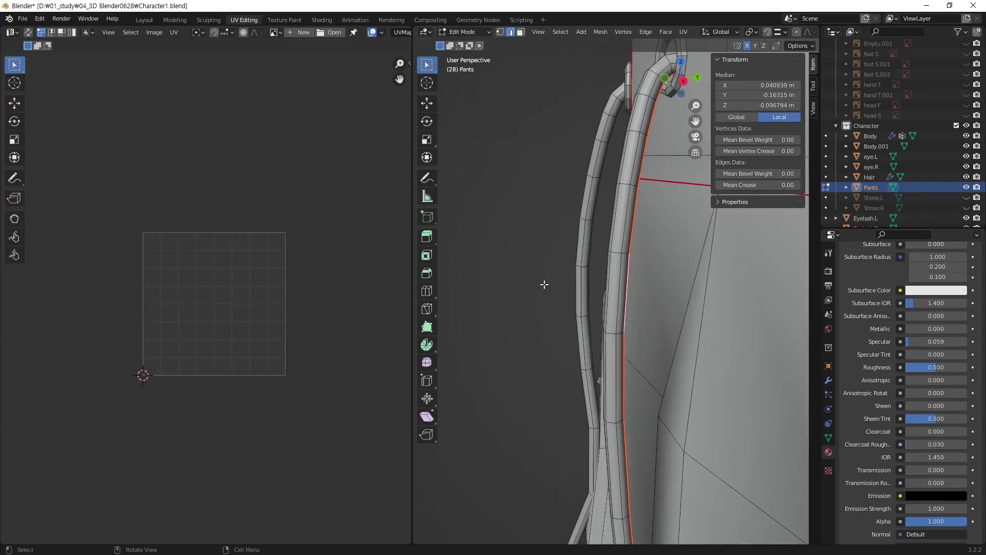
left_click(590, 246, "alt")
right_click(565, 273)
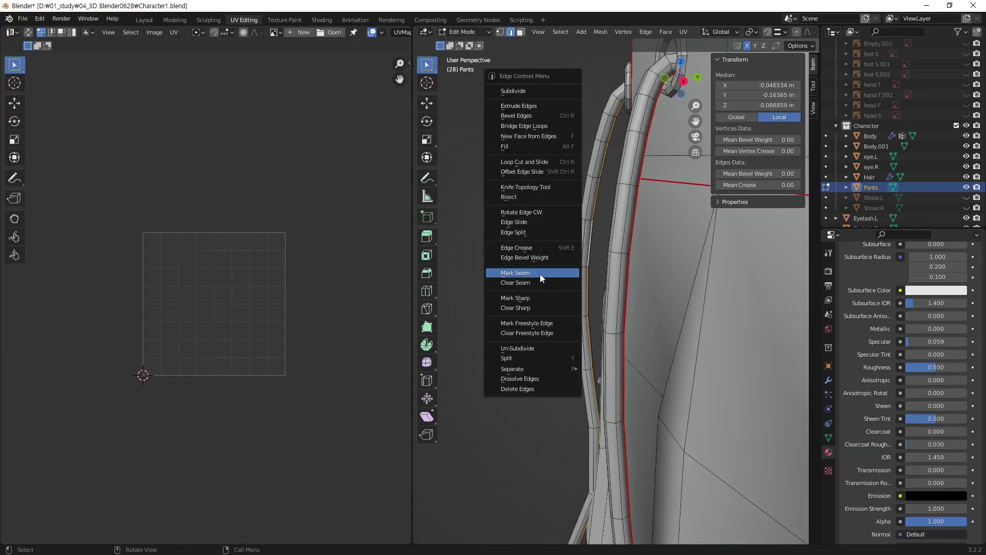
left_click(541, 272)
Turn off X-ray and mark seams on the remaining drawstring and pocket cord loops
middle_click_drag(540, 273, 656, 189)
scroll(614, 227, "down", 5)
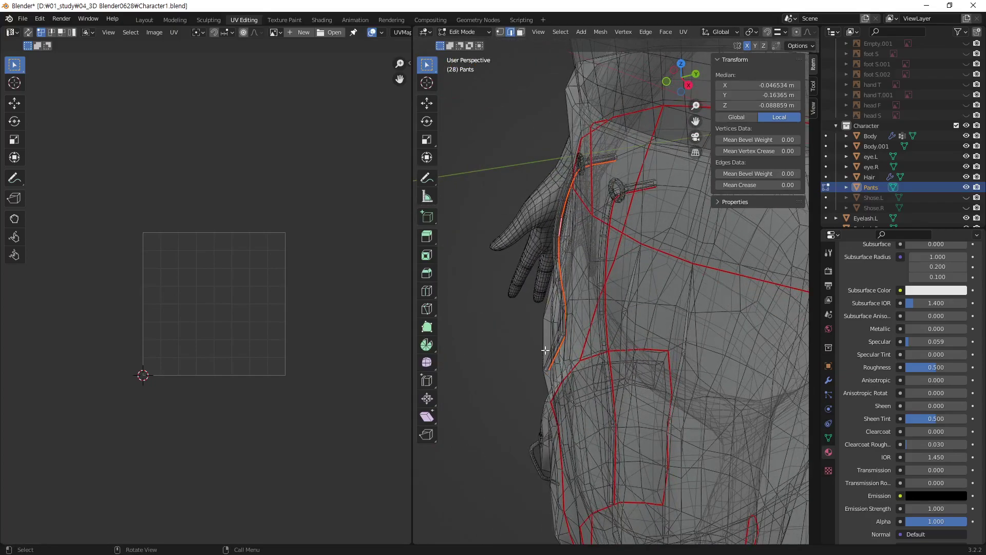
key("alt+z")
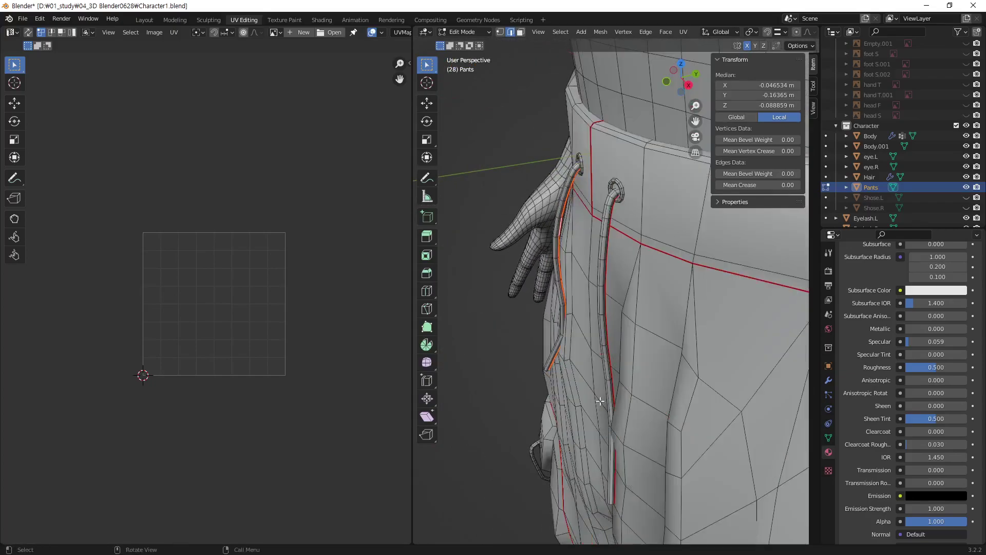
mouse_move(616, 398)
middle_mouse_down()
mouse_move(618, 291)
mouse_move(643, 280)
mouse_move(473, 260)
mouse_move(587, 294)
middle_mouse_up()
scroll(618, 291, "up", 3)
left_click(745, 291, "alt")
right_click(705, 297)
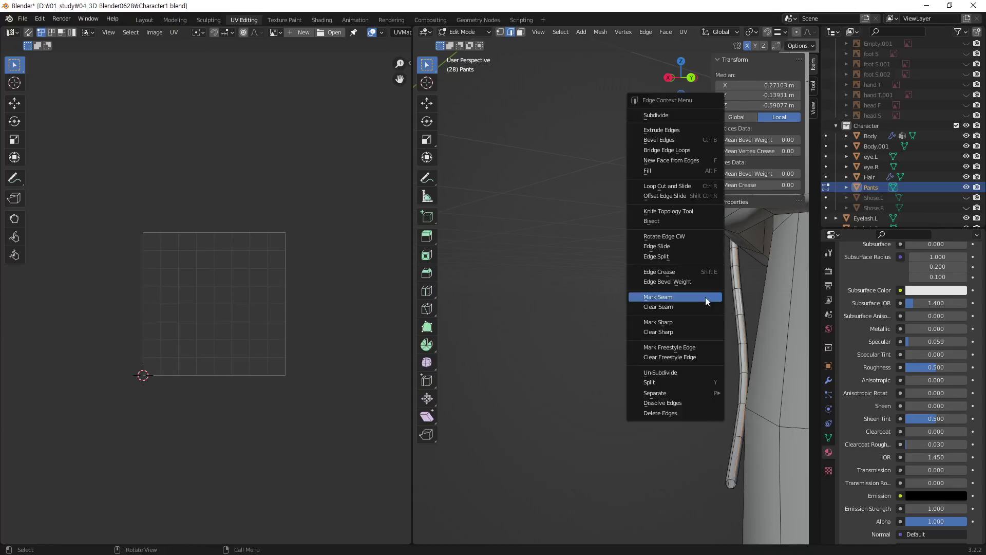
left_click(697, 301)
mouse_move(698, 301)
middle_mouse_down()
mouse_move(701, 292)
mouse_move(709, 299)
mouse_move(628, 318)
mouse_move(656, 334)
middle_mouse_up()
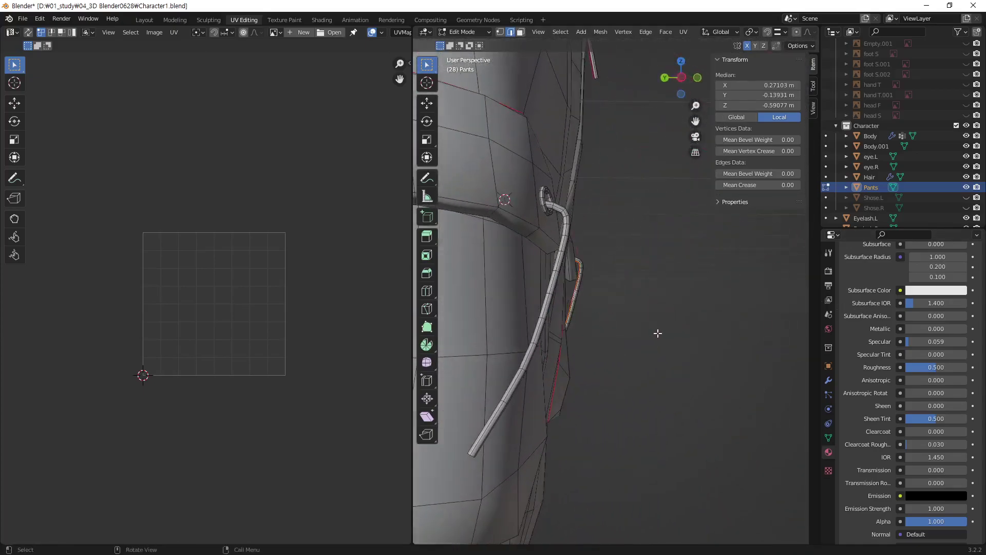
mouse_move(618, 306)
middle_mouse_down()
mouse_move(601, 297)
mouse_move(630, 301)
middle_mouse_up()
left_click(621, 368, "alt")
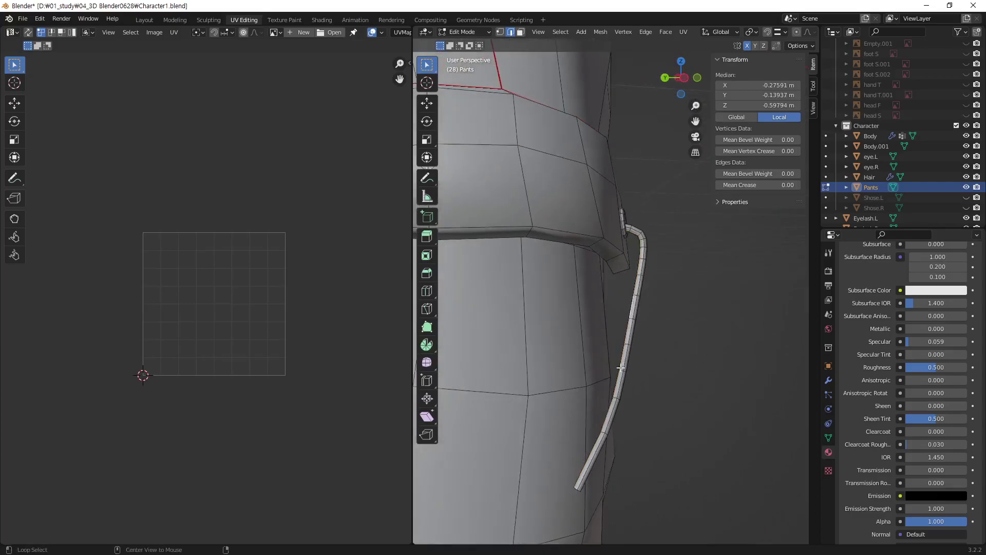
right_click(680, 310)
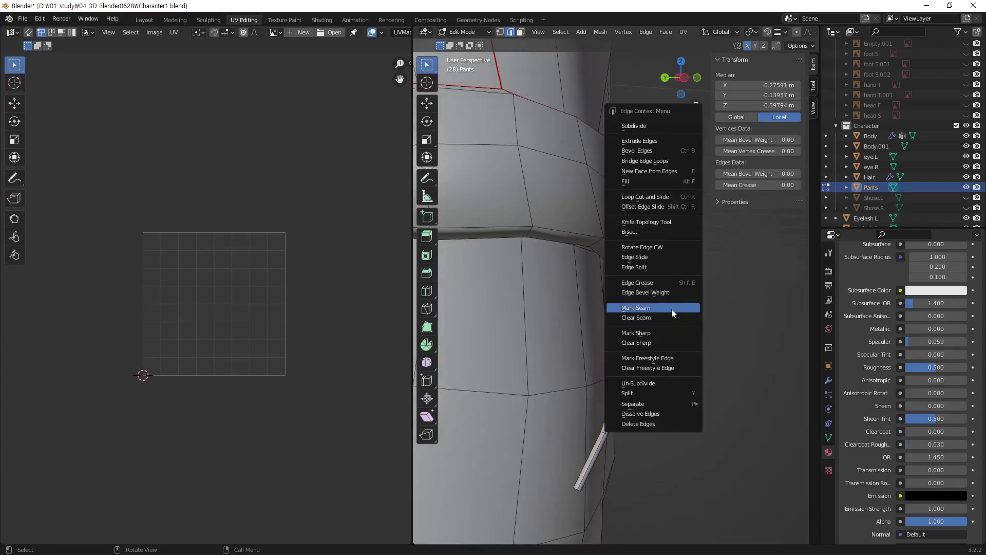
left_click(670, 309)
mouse_move(652, 283)
middle_mouse_down()
mouse_move(535, 308)
mouse_move(589, 334)
mouse_move(607, 312)
middle_mouse_up()
scroll(535, 309, "down", 3)
Re-enter Edit Mode and select the whole pants mesh to view its UVs
key("Tab")
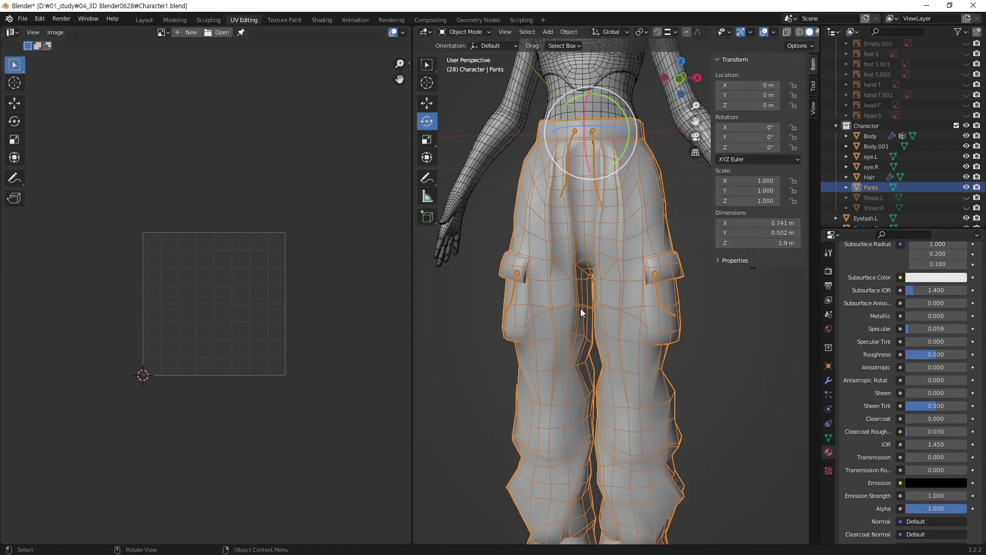
key("Tab")
key("a")
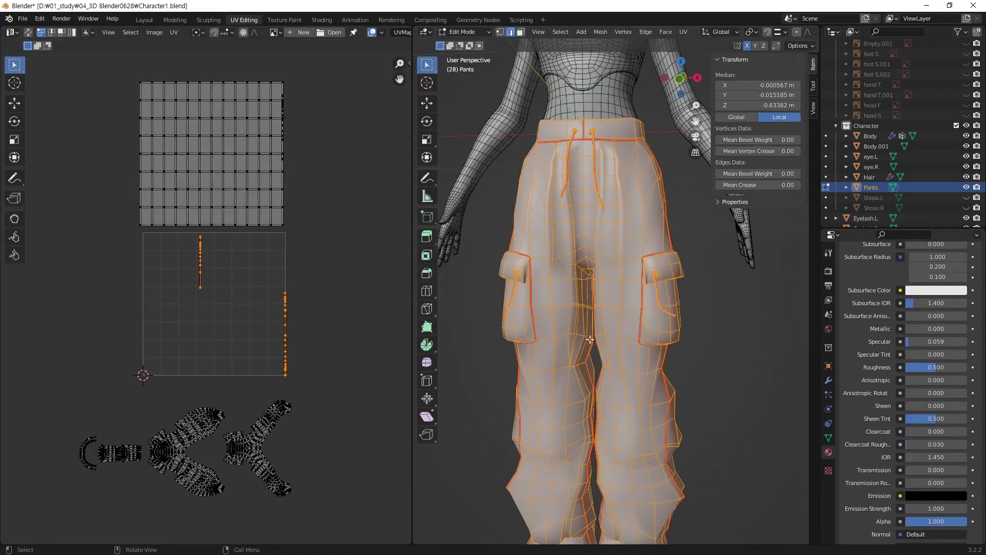
middle_click_drag(225, 195, 270, 167)
Select an edge on each drawstring cord and use Ctrl+L to select all four cords
mouse_move(591, 257)
middle_mouse_down()
mouse_move(603, 244)
mouse_move(469, 253)
mouse_move(671, 320)
middle_mouse_up()
left_click(662, 312)
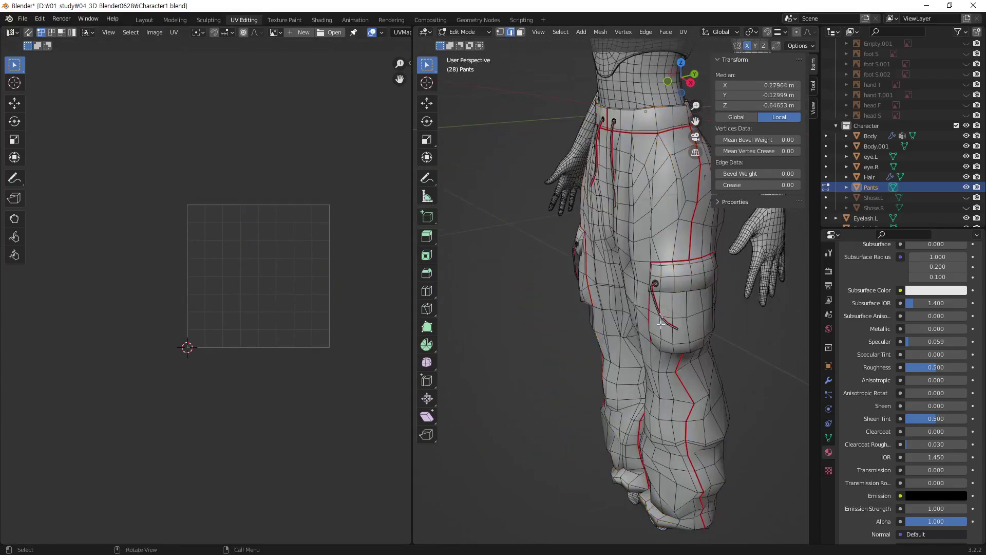
left_click(664, 321, "shift")
middle_click_drag(663, 322, 619, 161)
left_click(657, 298)
scroll(653, 240, "up", 3)
left_click(572, 140, "shift")
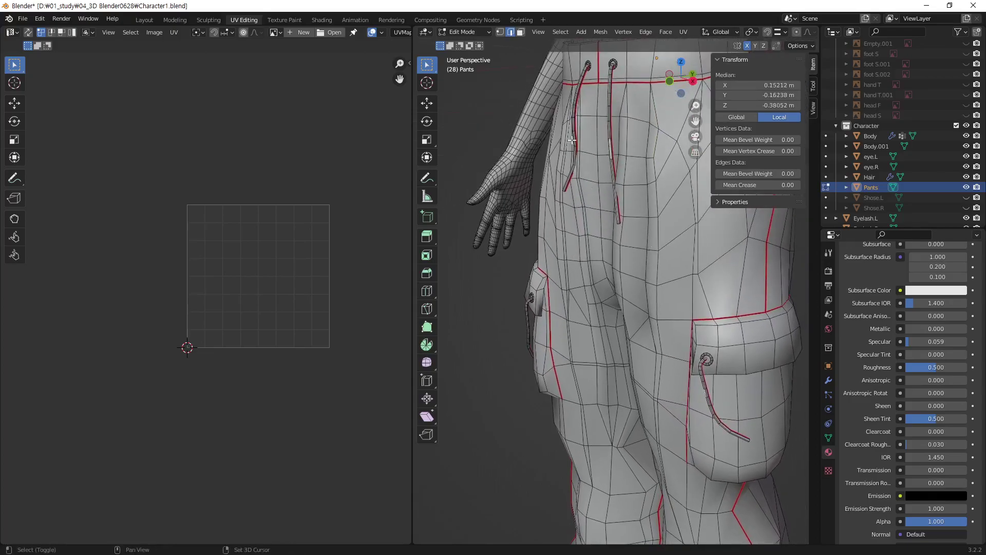
middle_click_drag(582, 256, 511, 348)
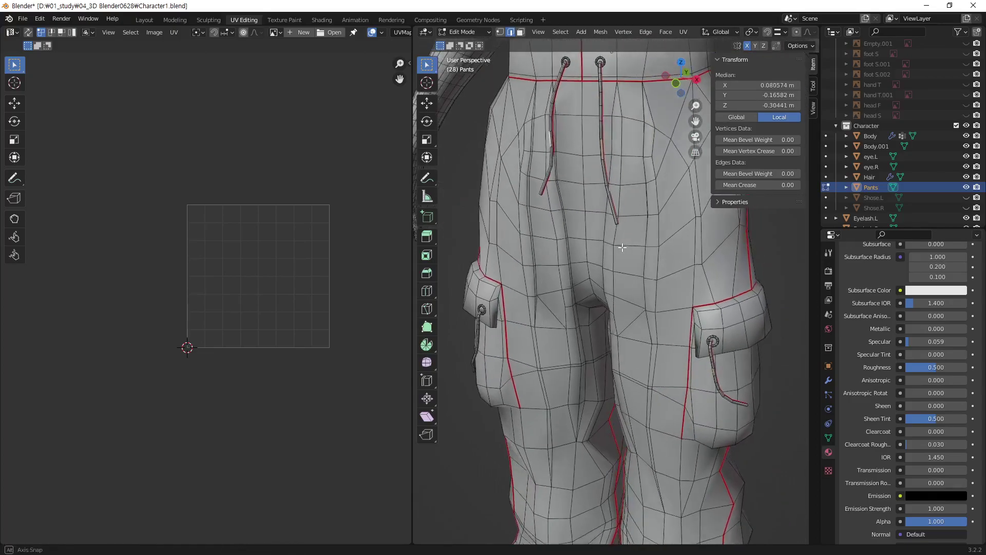
scroll(511, 347, "up", 1)
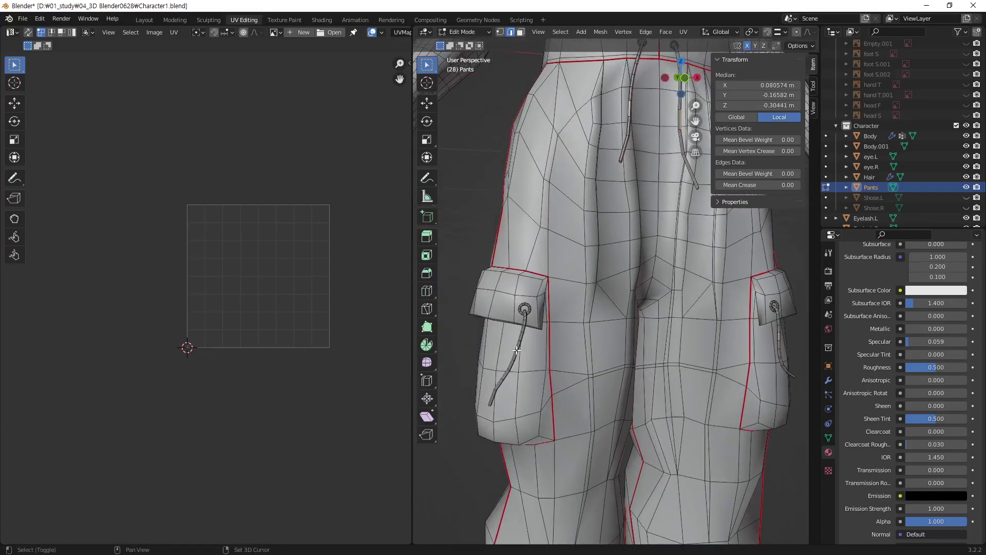
middle_click_drag(653, 292, 644, 262)
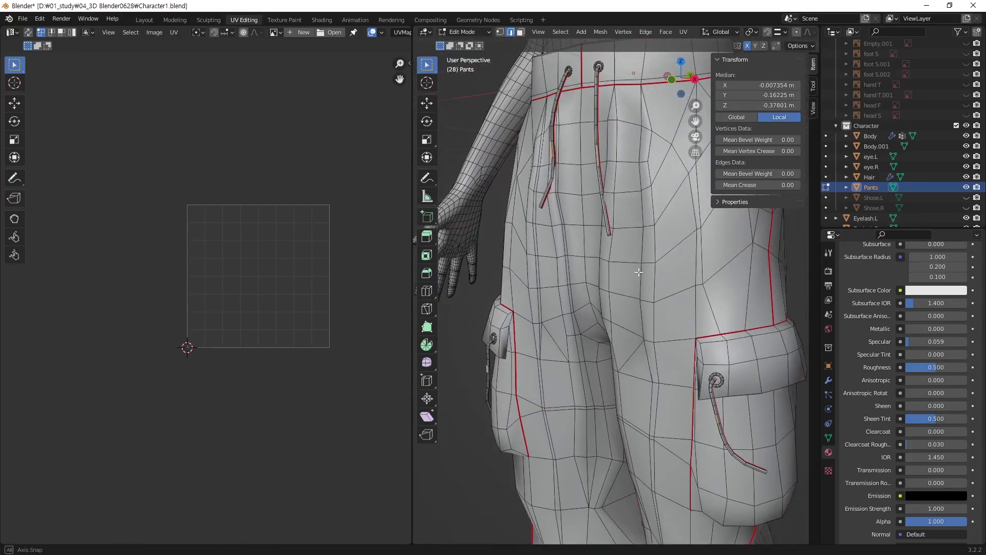
key("ctrl+l")
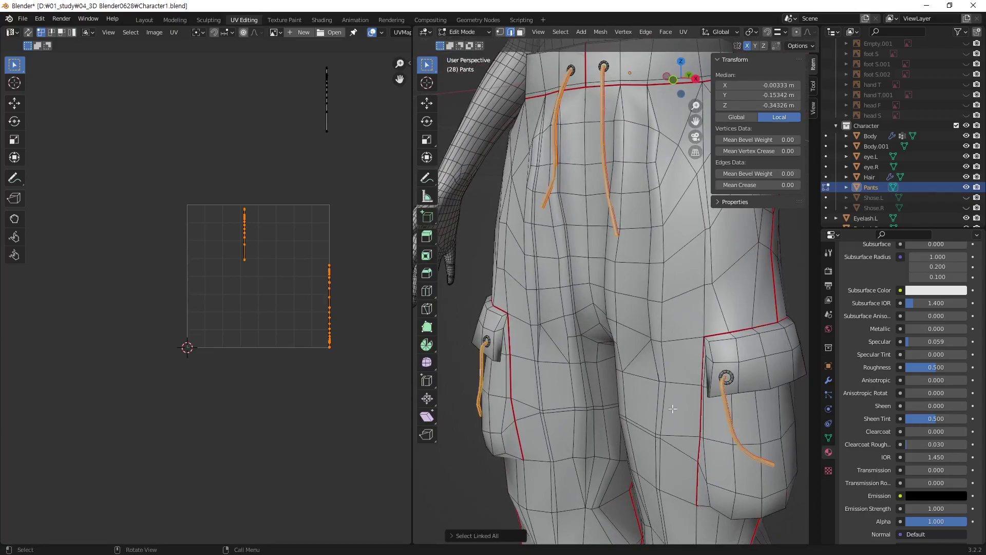
Unwrap the four selected drawstring cords
middle_click_drag(588, 338, 649, 309)
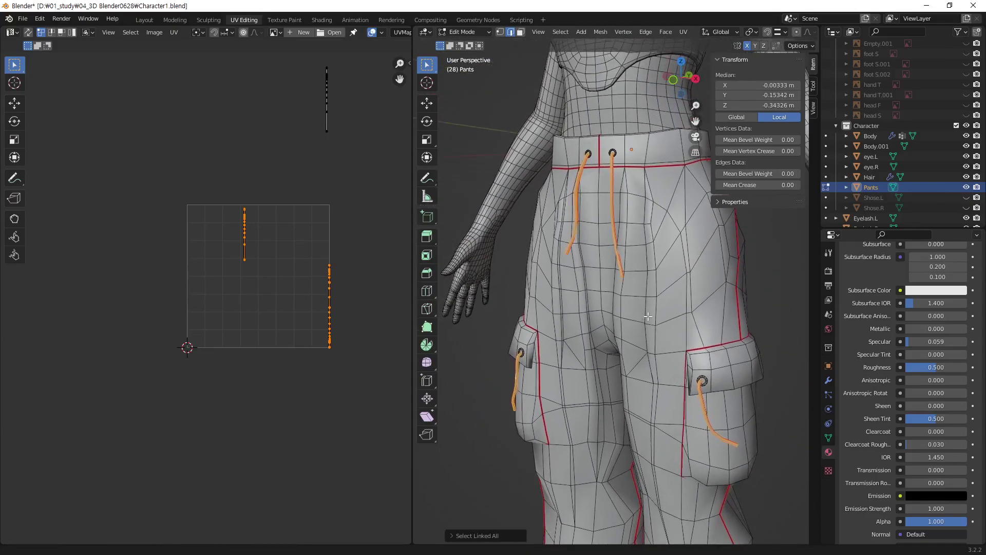
key("u")
left_click(652, 308)
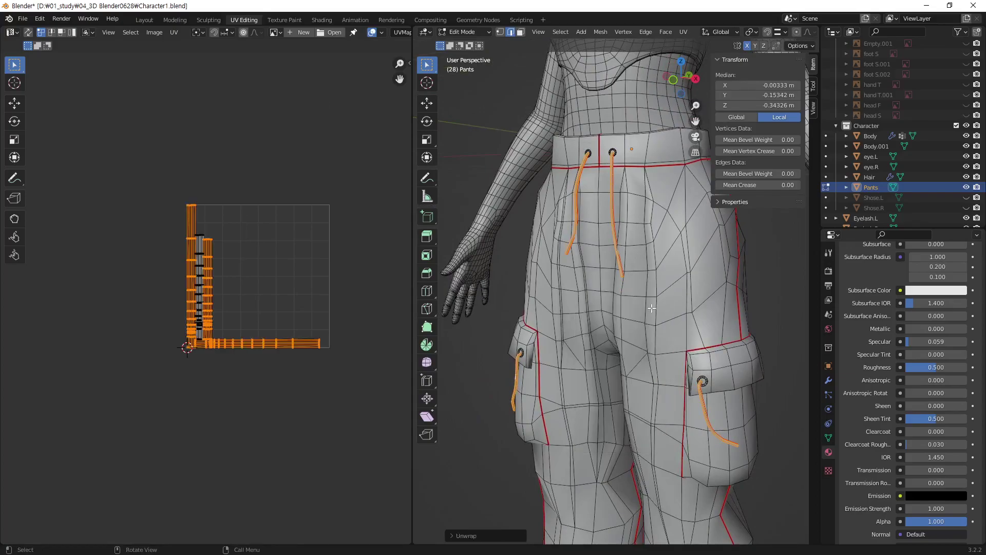
scroll(247, 308, "up", 3)
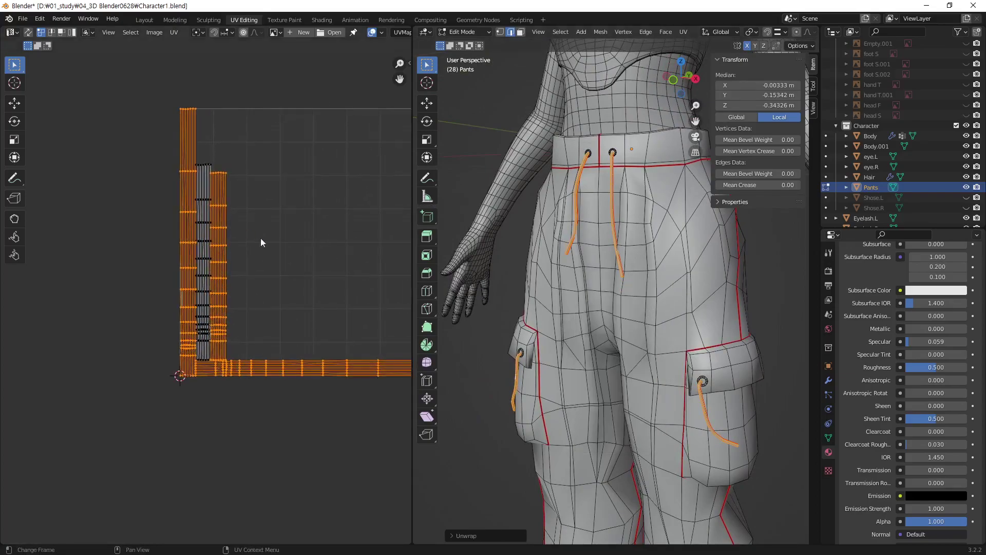
scroll(245, 297, "right", 3)
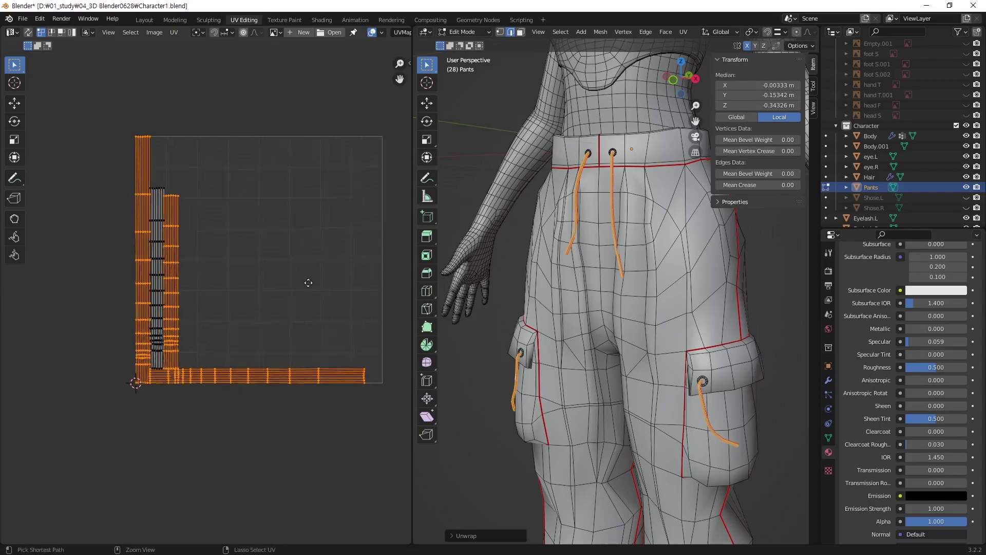
scroll(308, 282, "down", 3)
scroll(343, 352, "up", 2)
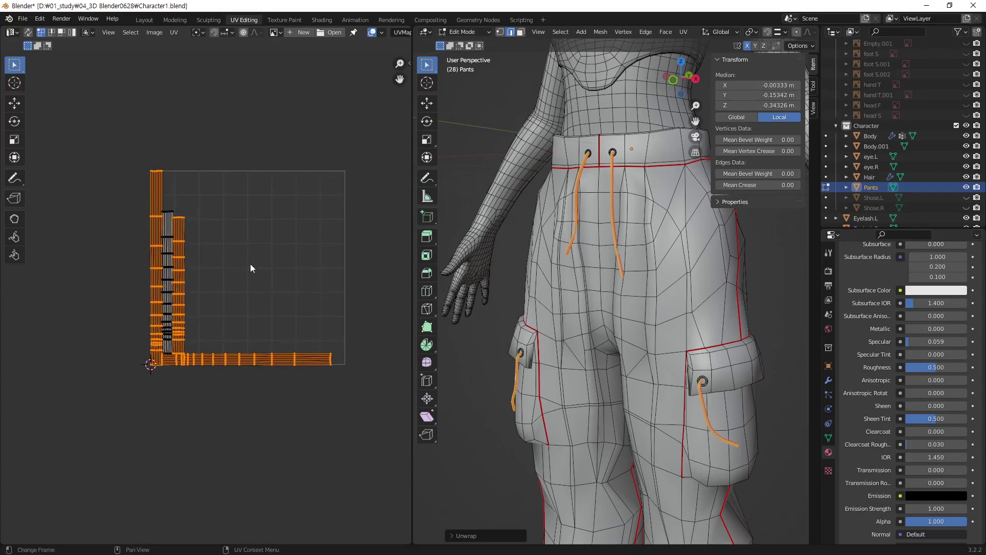
Move all the pants' UV islands above the 0–1 tile and leave Edit Mode
key("a")
key("g")
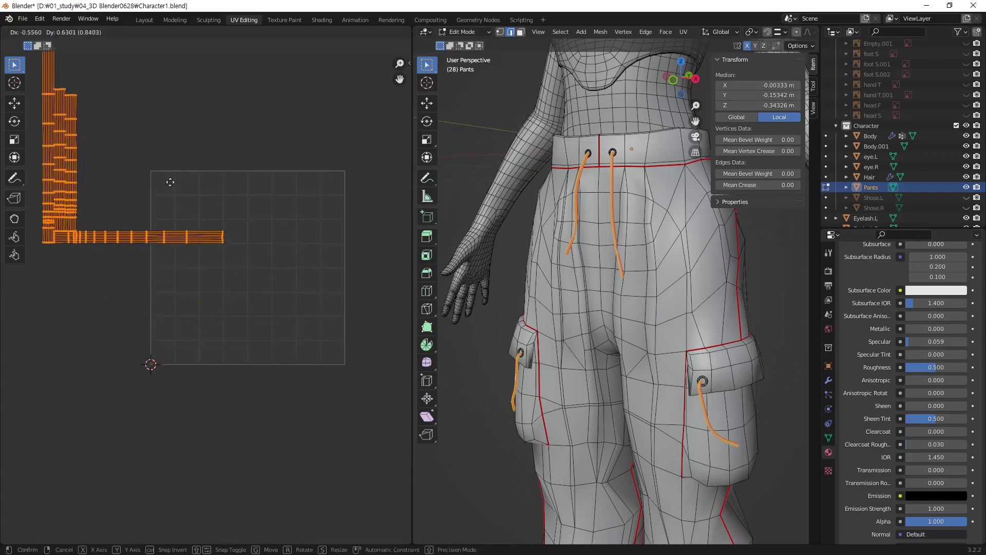
left_click(283, 100)
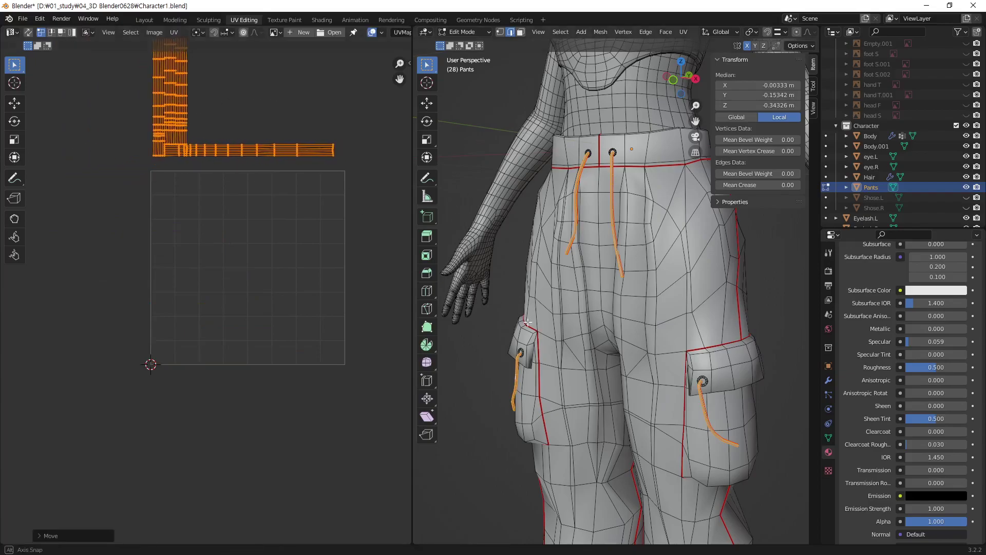
key("Tab")
key("Tab")
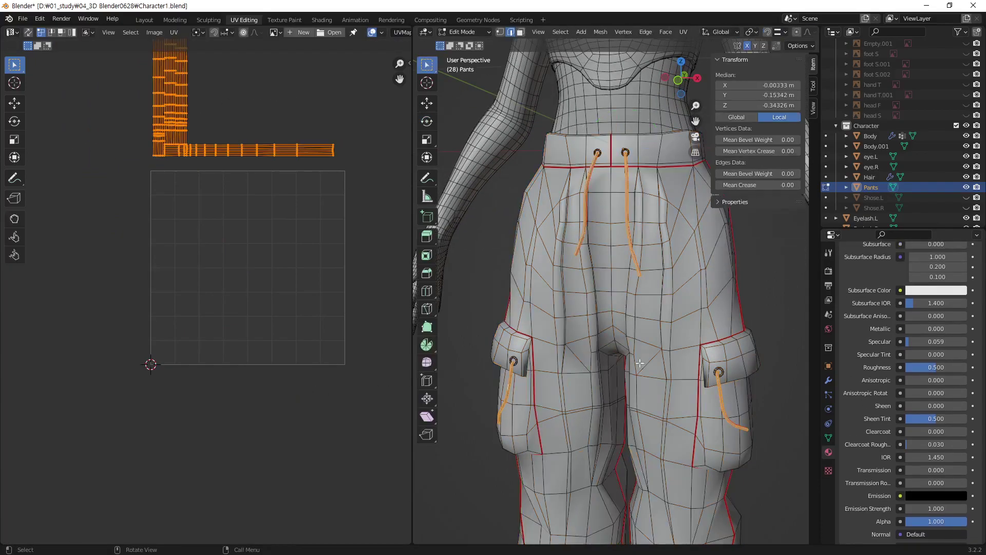
Move the selected strip islands below-left of the lower UV tile
key("a")
middle_click_drag(255, 273, 282, 375)
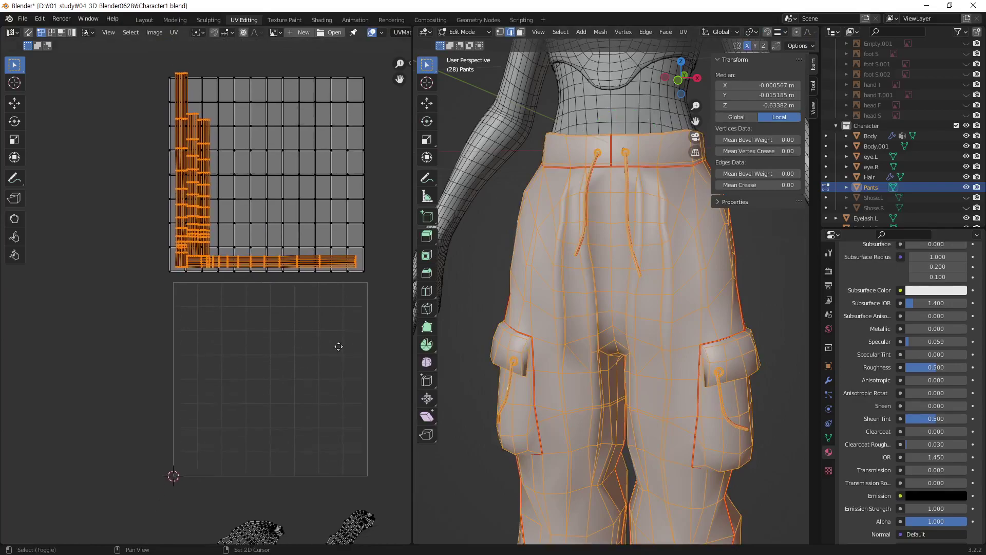
scroll(341, 345, "down", 2)
key("g")
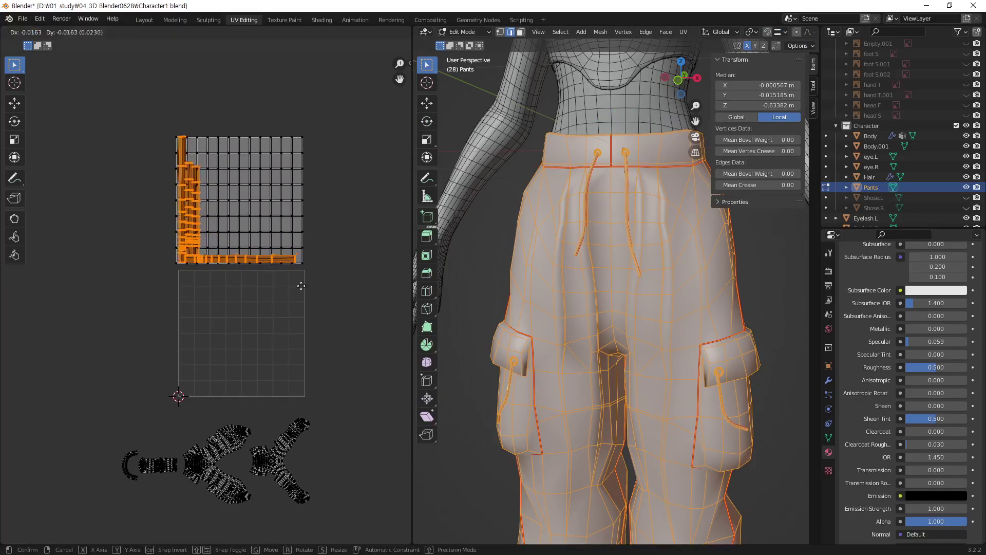
left_click(267, 438)
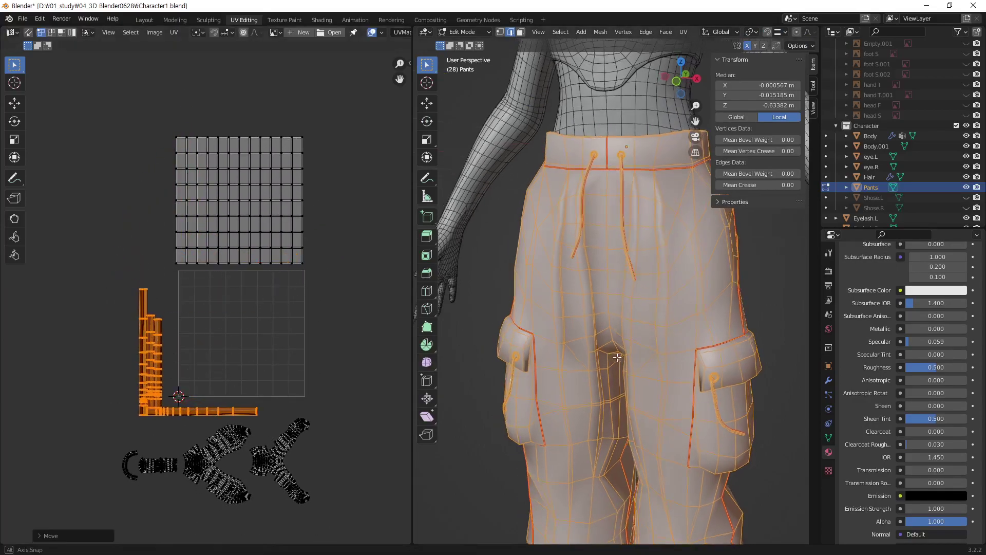
middle_click_drag(589, 348, 519, 355)
mouse_move(316, 404)
middle_mouse_down()
mouse_move(301, 377)
mouse_move(338, 372)
middle_mouse_up()
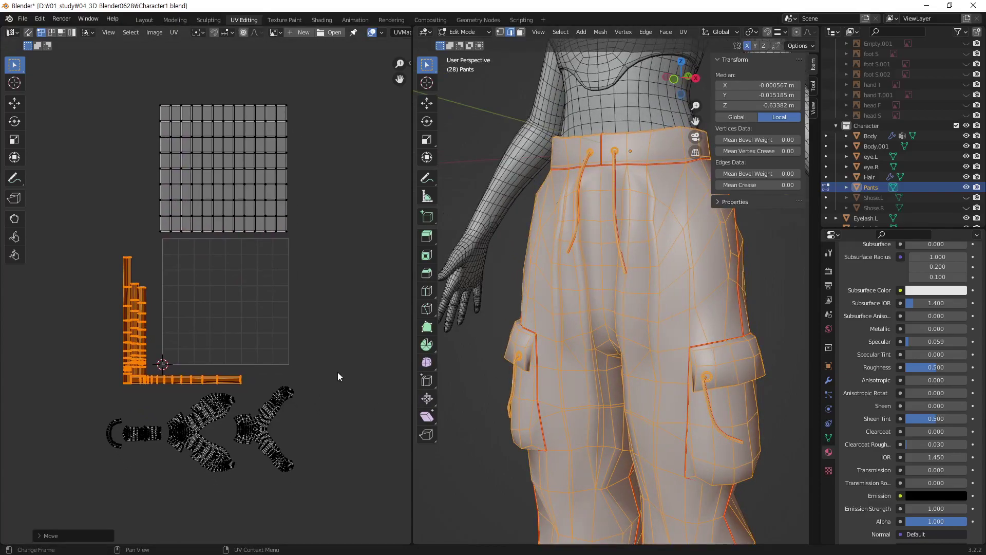
Select the top-grid UV islands and the connected pocket button mesh to check its UVs
left_click(338, 372)
left_click_drag(315, 84, 144, 241)
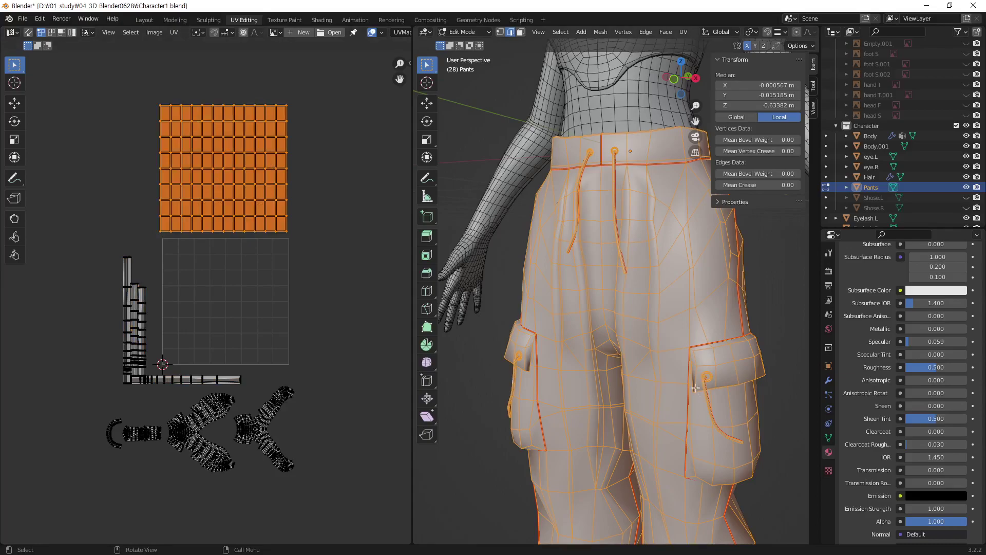
scroll(720, 377, "up", 2)
scroll(727, 378, "up", 5)
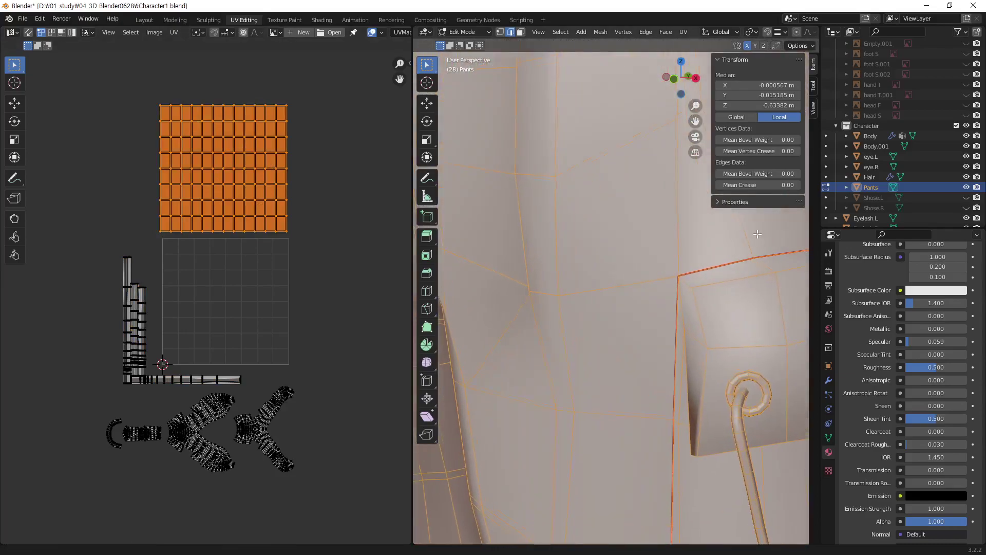
middle_click_drag(725, 393, 648, 346, "shift")
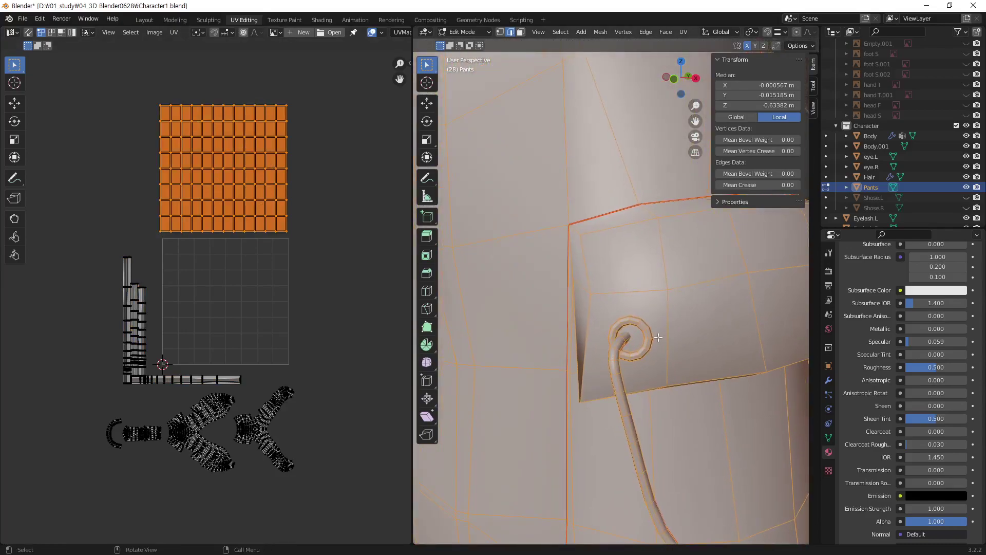
left_click(648, 346)
left_click(647, 349, "alt")
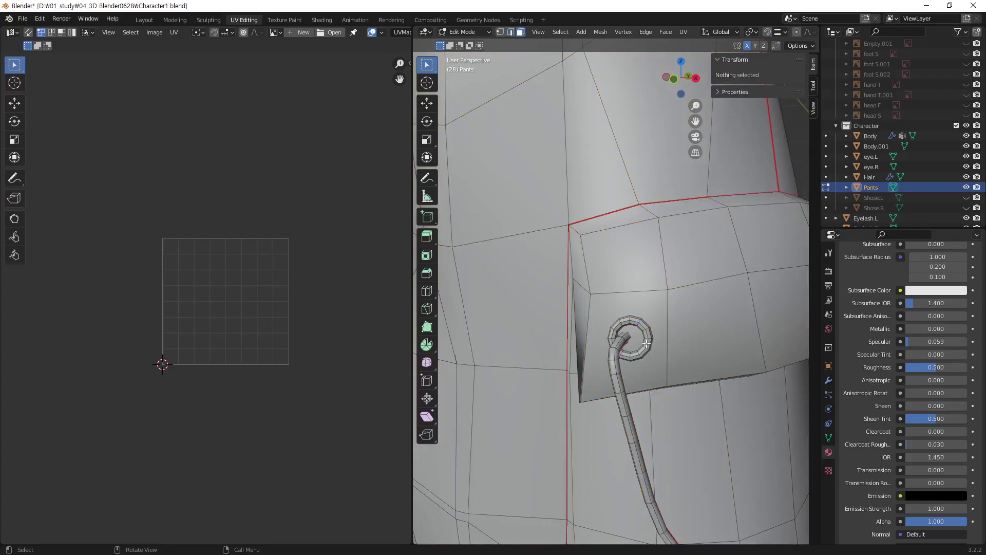
key("ctrl+l")
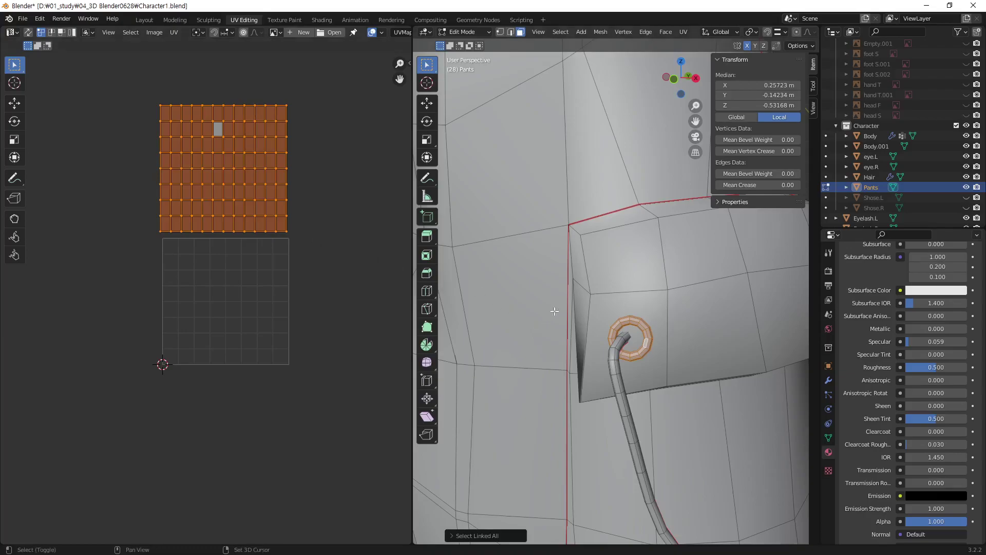
Select all, deselect the top-grid islands, then clear the whole pants selection
scroll(574, 313, "down", 3)
scroll(574, 313, "down", 3)
scroll(574, 313, "down", 3)
middle_click_drag(575, 314, 636, 370)
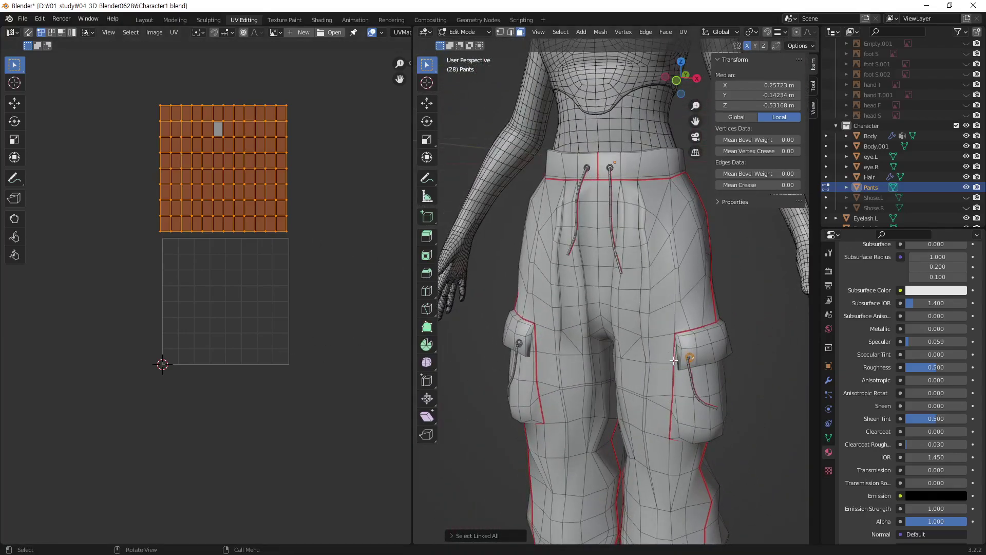
key("a")
key("alt+a")
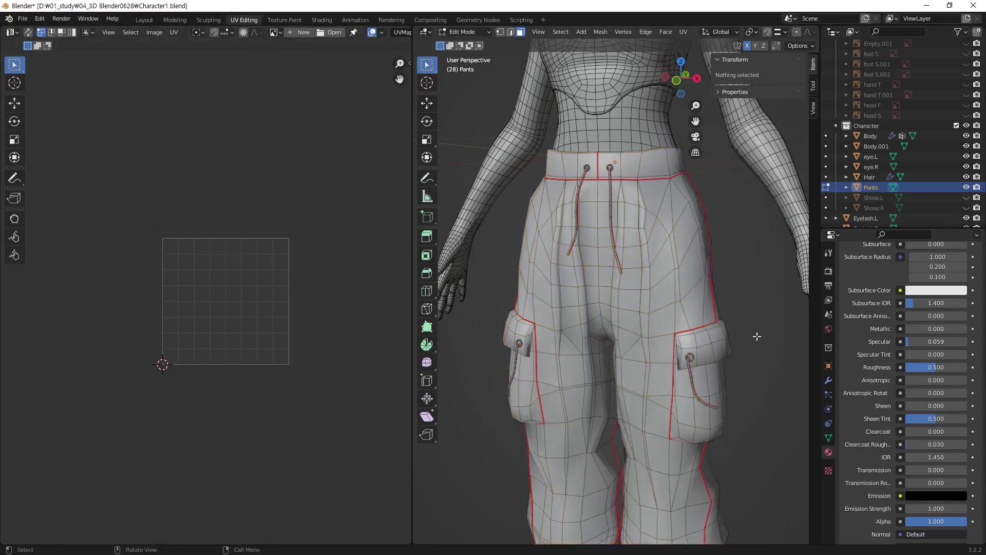
key("a")
middle_click_drag(336, 367, 341, 342)
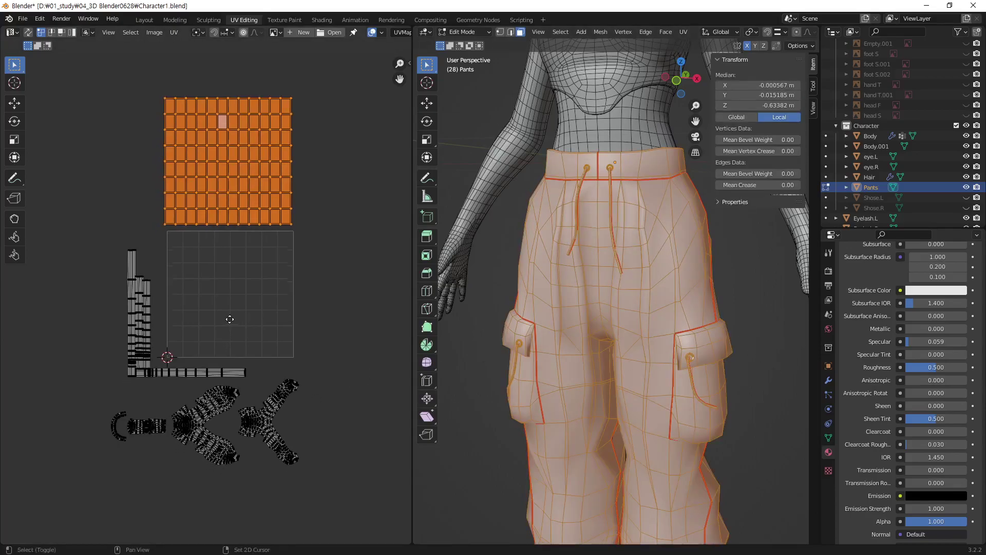
left_click(317, 341)
scroll(282, 337, "up", 2)
mouse_move(282, 337)
middle_mouse_down()
mouse_move(304, 344)
mouse_move(310, 331)
middle_mouse_up()
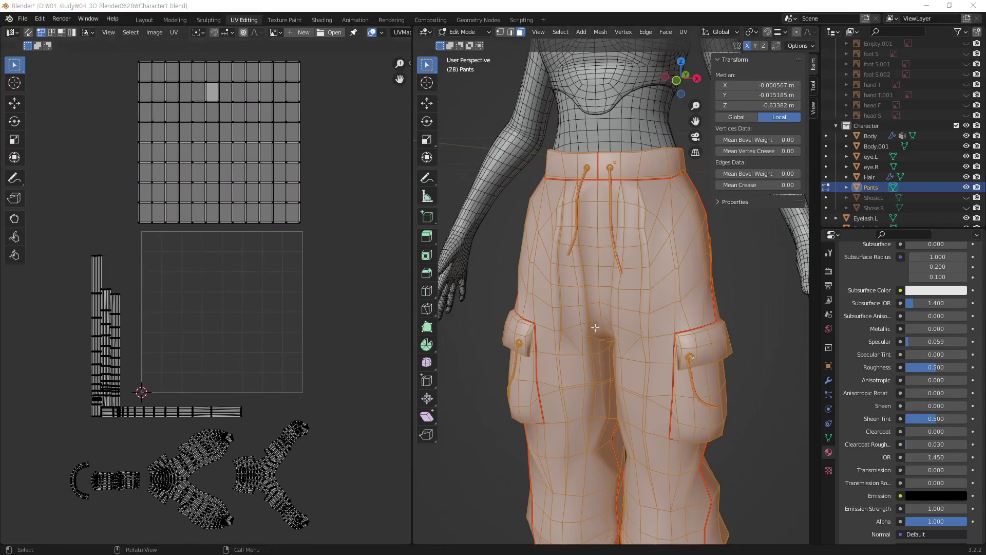
key("alt+a")
mouse_move(637, 482)
middle_mouse_down("shift")
mouse_move(641, 252)
mouse_move(693, 275)
middle_mouse_up("shift")
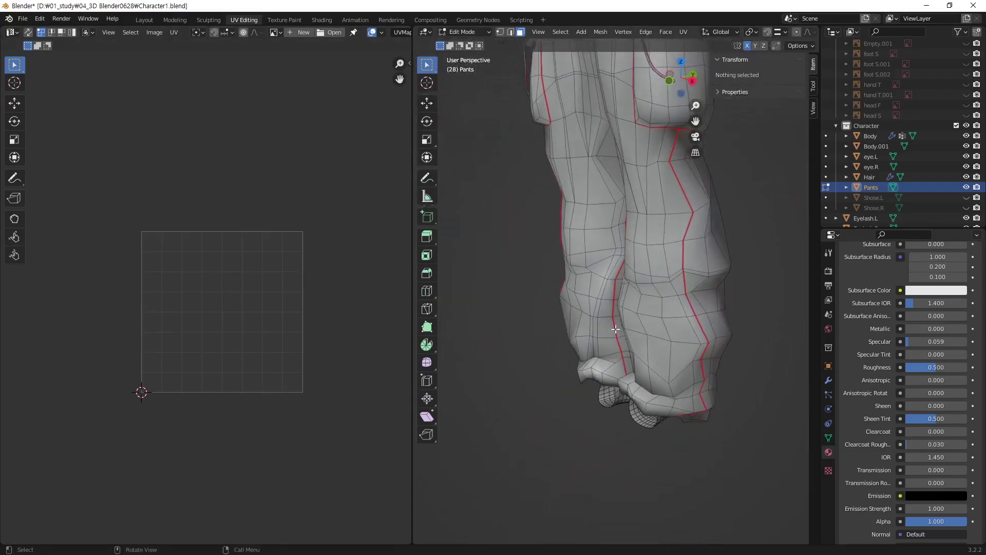
Unhide both shoes and delete the right shoe, Shose.R
left_click(965, 197)
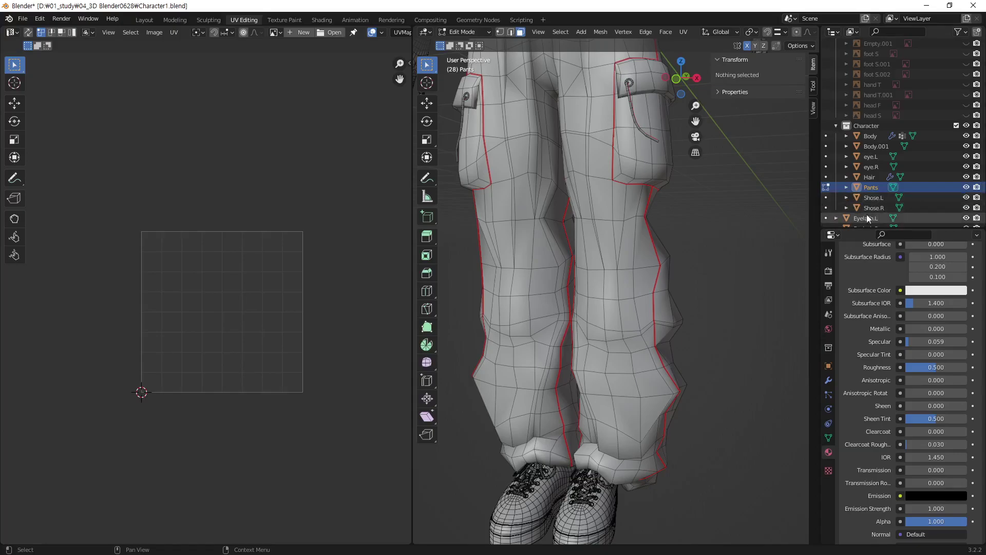
middle_click_drag(576, 421, 650, 414)
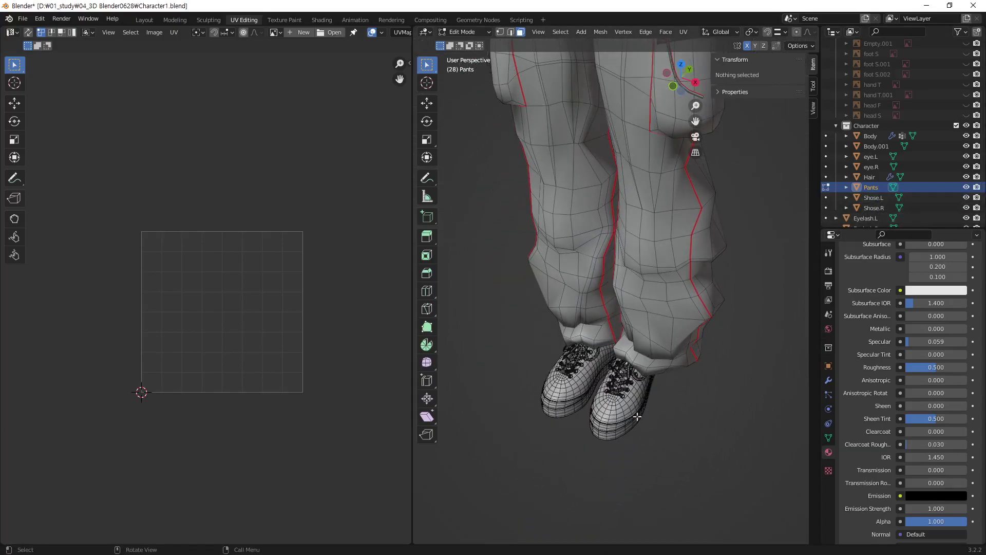
key("Tab")
left_click(575, 399)
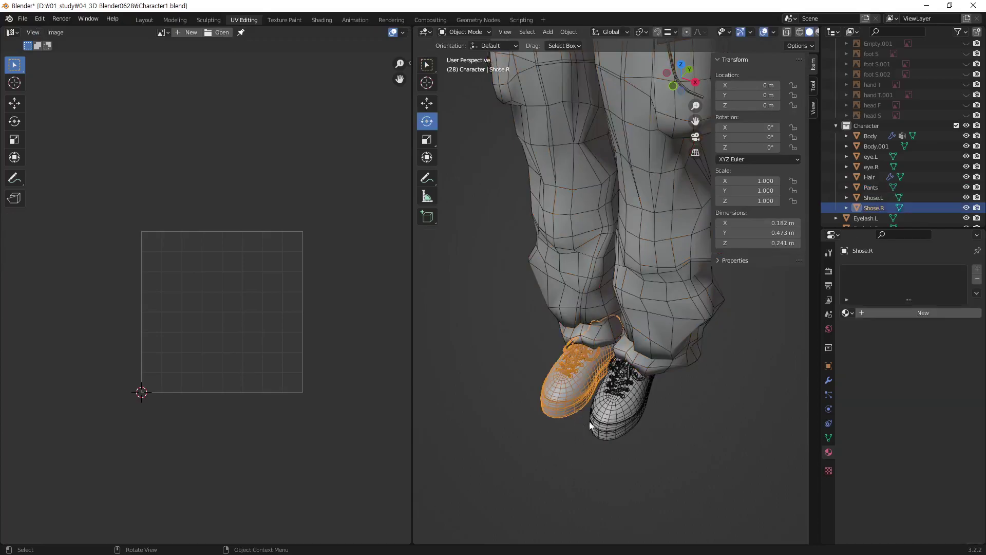
mouse_move(576, 400)
middle_mouse_down()
mouse_move(633, 415)
mouse_move(605, 381)
middle_mouse_up()
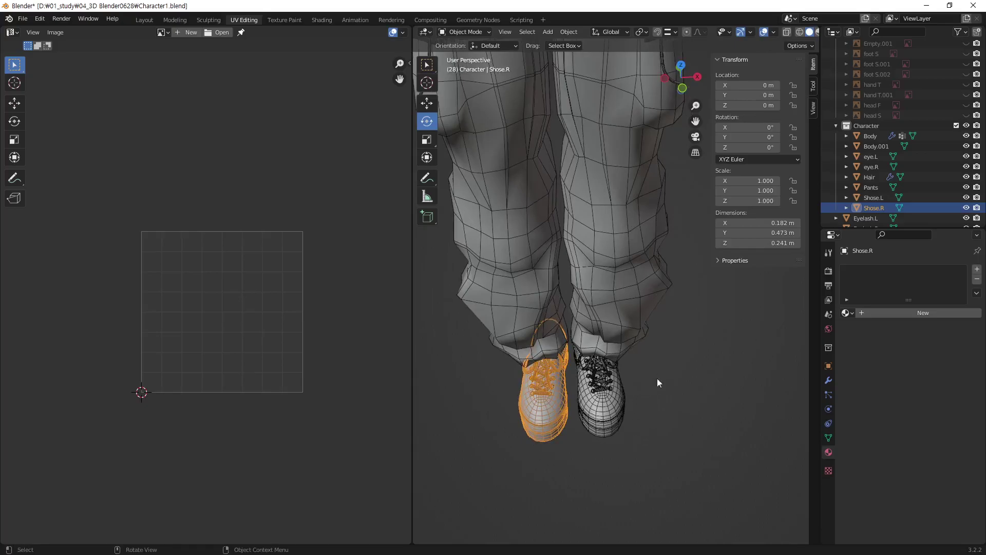
left_click(677, 400)
left_click(533, 419)
mouse_move(534, 419)
middle_mouse_down()
mouse_move(642, 322)
mouse_move(667, 400)
mouse_move(658, 282)
middle_mouse_up()
scroll(658, 289, "up", 4)
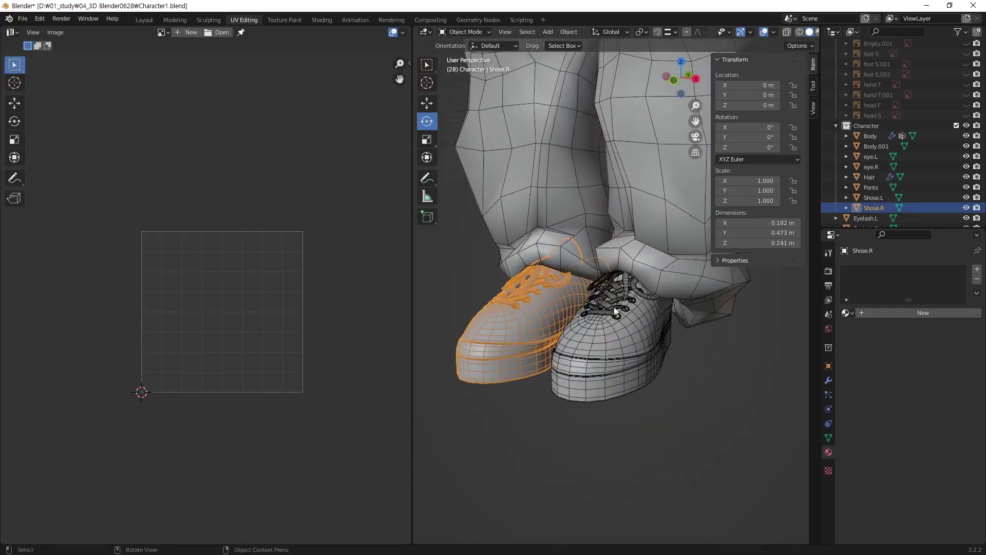
middle_click_drag(597, 336, 654, 395, "shift")
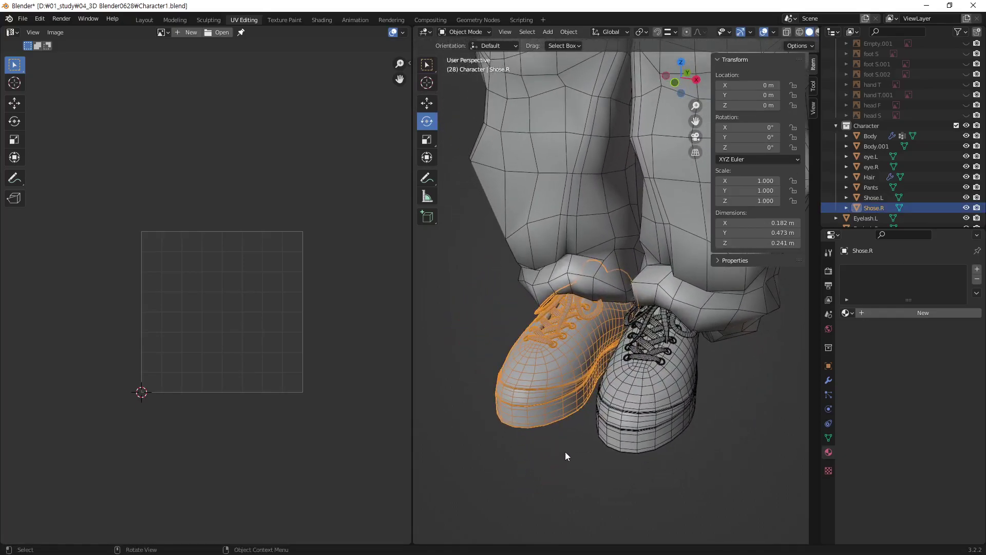
key("Delete")
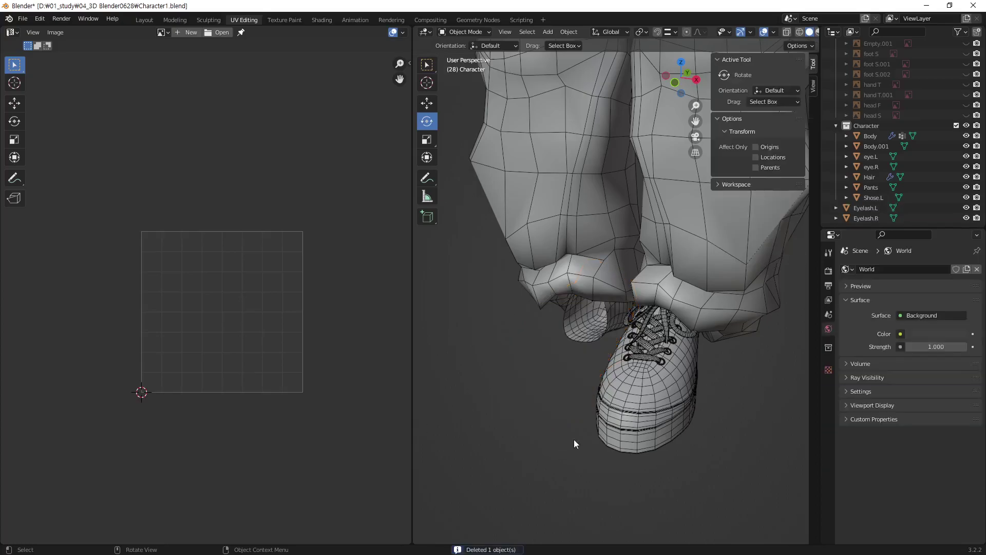
Select the left shoe, Shose.L, and isolate it in Local View
left_click(661, 422)
mouse_move(715, 349)
middle_mouse_down()
mouse_move(652, 358)
mouse_move(518, 335)
mouse_move(690, 396)
mouse_move(651, 365)
mouse_move(795, 336)
mouse_move(769, 347)
middle_mouse_up()
scroll(642, 354, "down", 2)
key("KP_Divide")
key("alt+a")
left_click(664, 330)
mouse_move(664, 330)
middle_mouse_down()
mouse_move(617, 347)
mouse_move(637, 334)
mouse_move(655, 378)
middle_mouse_up()
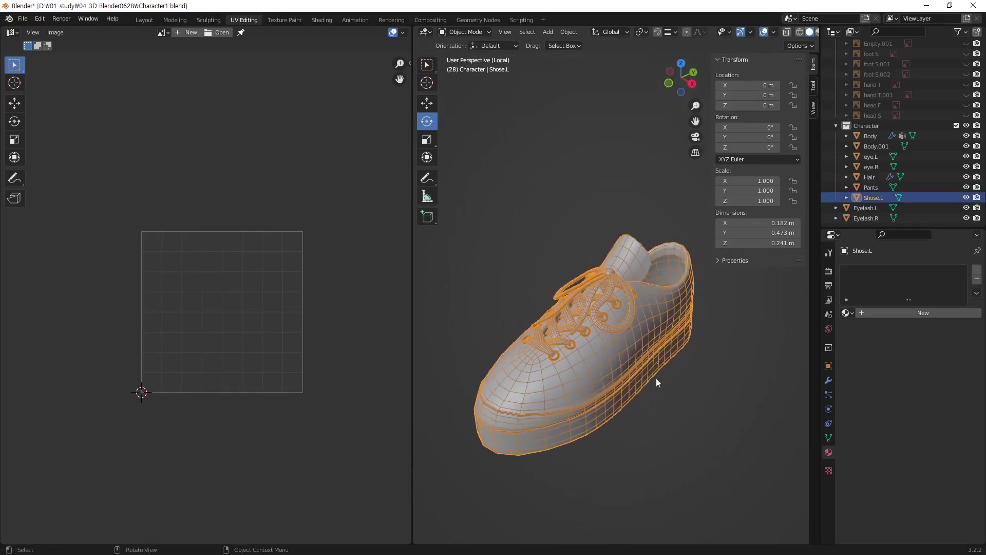
Move the left shoe upper's UV island above the UV square
left_click(654, 415)
left_click(622, 355)
key("Tab")
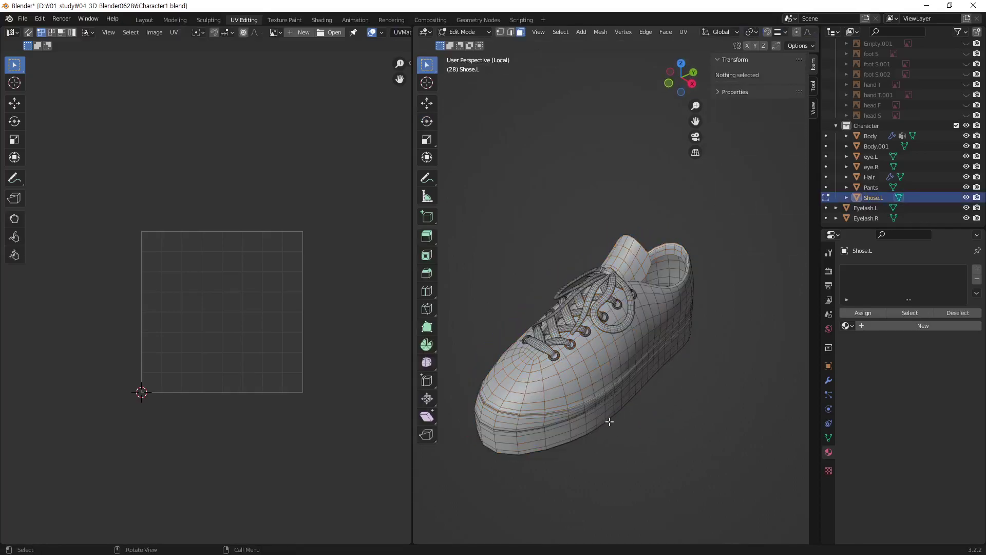
left_click(607, 357)
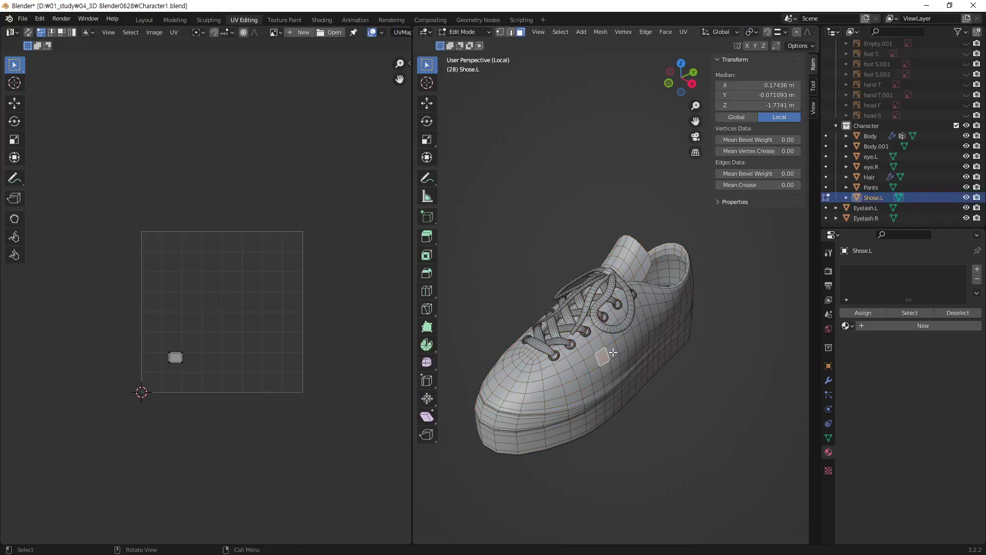
key("ctrl+l")
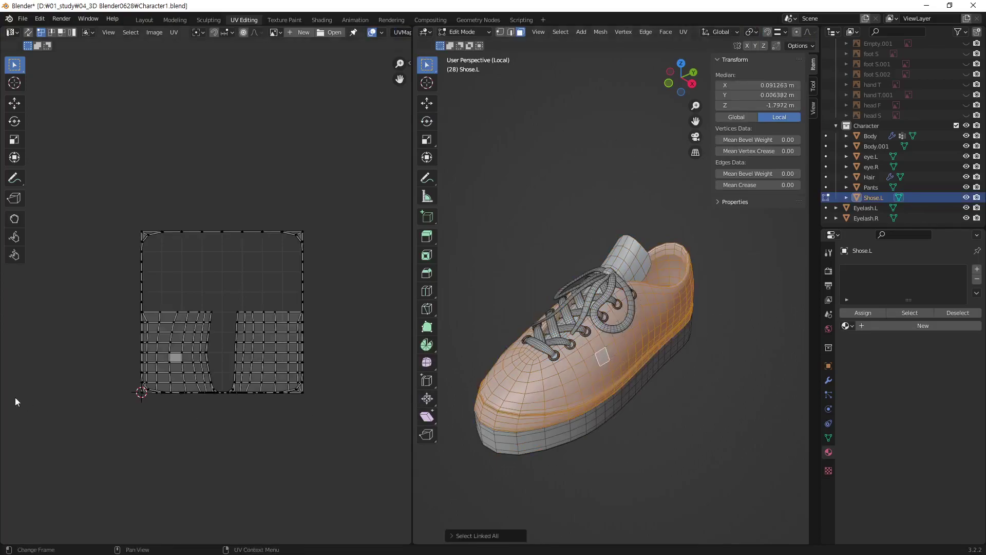
key("a")
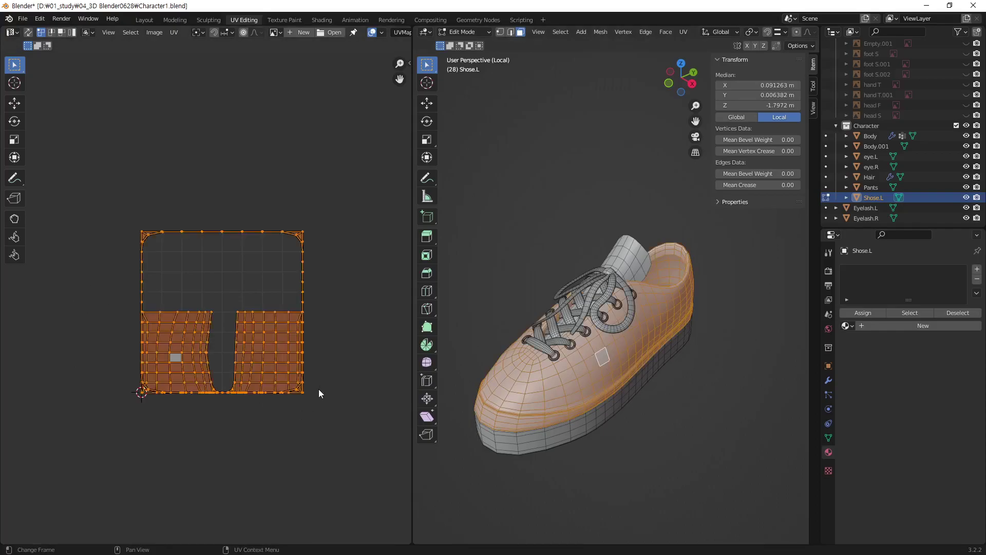
key("g")
left_click(310, 245)
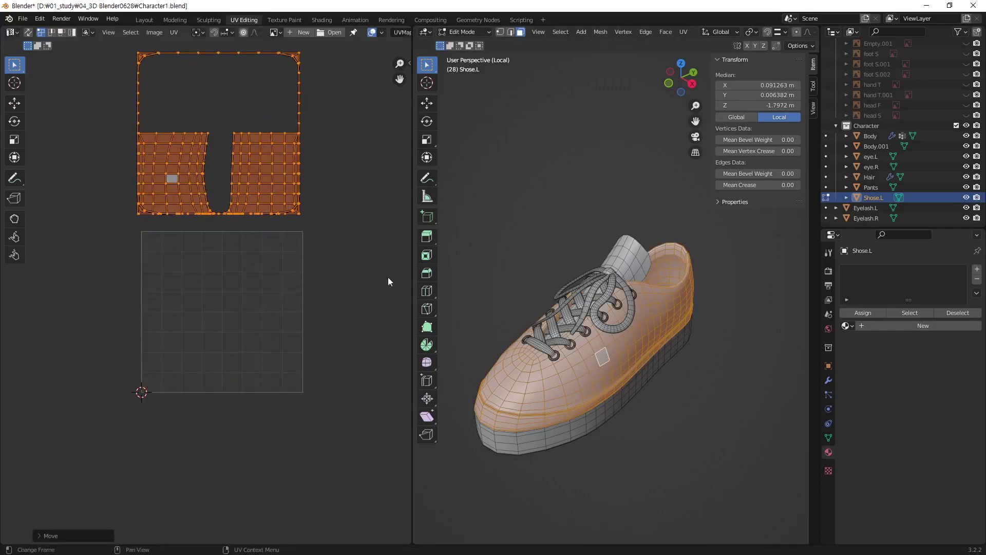
Slide the sole's UV island horizontally to the left of the UV square
left_click(602, 420)
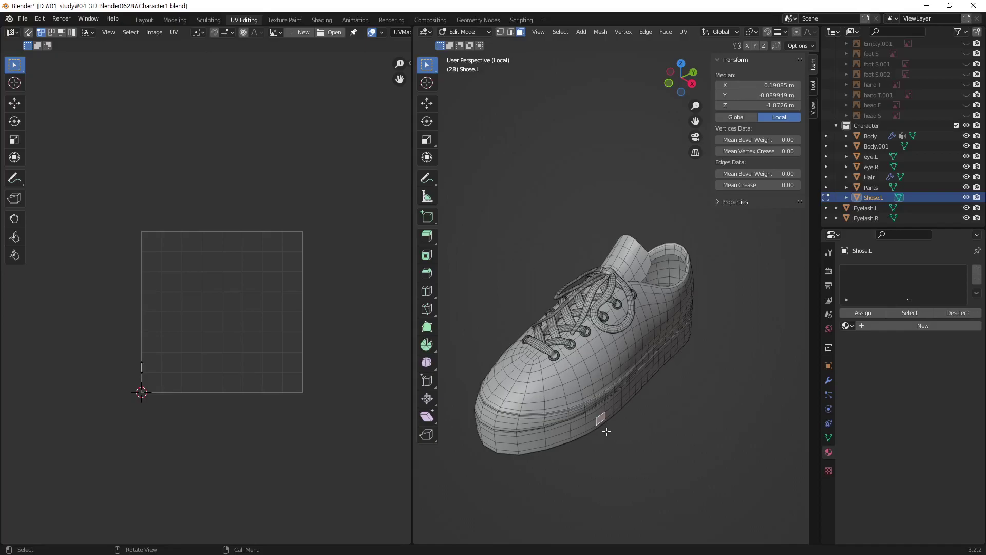
key("ctrl+l")
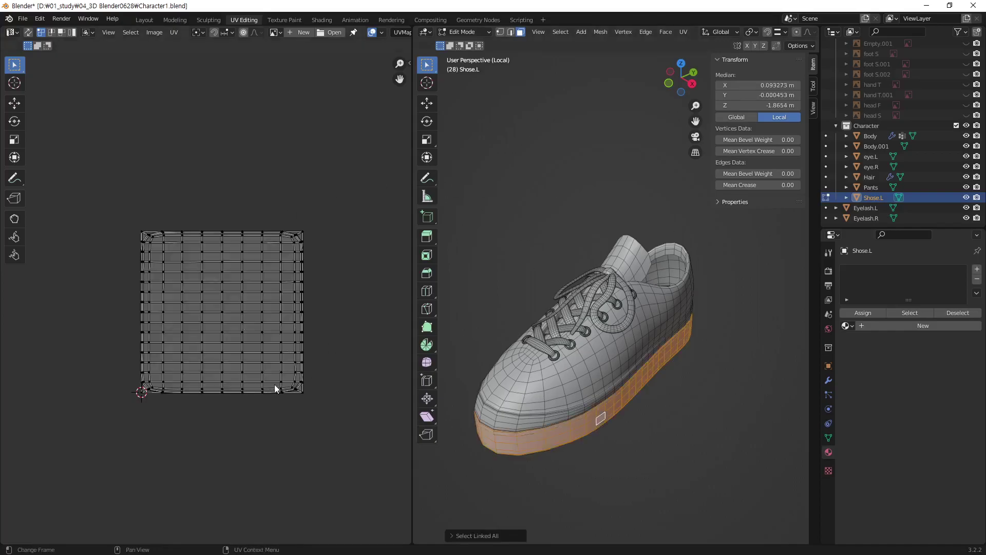
key("a")
key("g")
key("x")
left_click(140, 381)
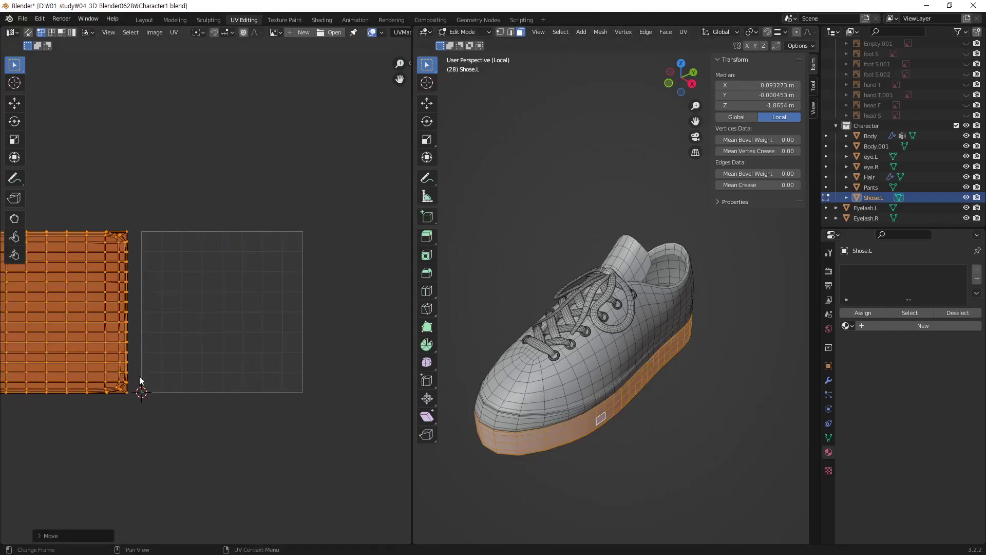
Move the tongue's UV island below the UV square
left_click(650, 416)
left_click(639, 270)
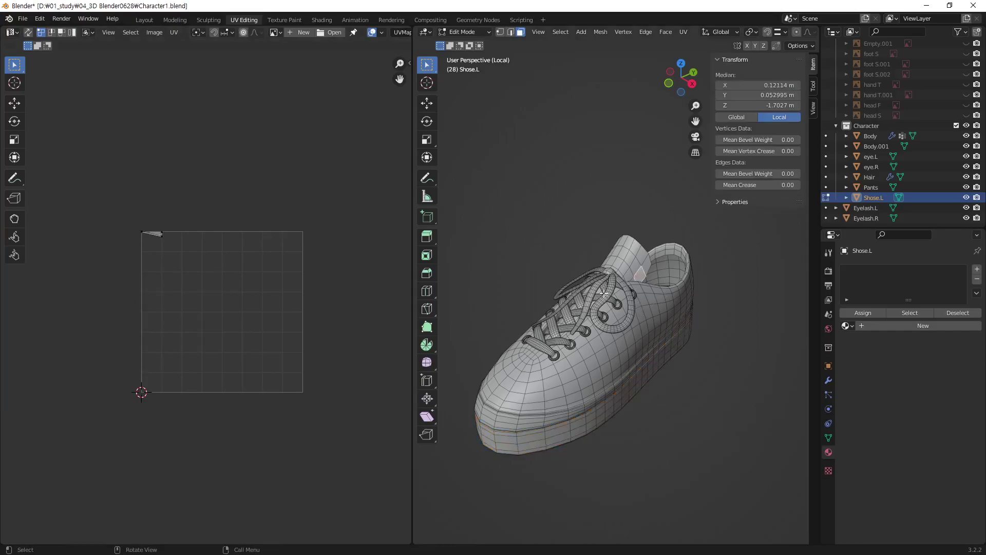
key("ctrl+l")
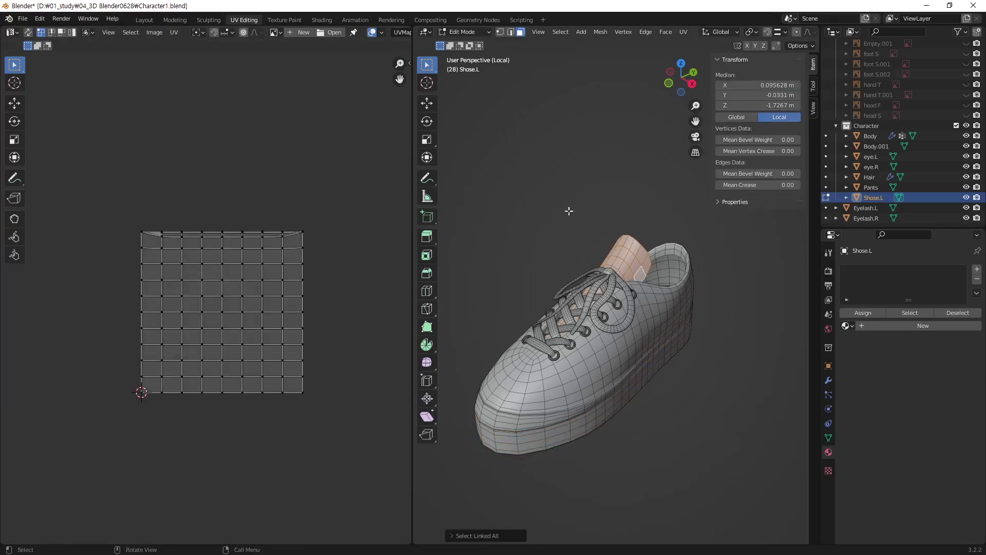
key("a")
key("g")
left_click(304, 534)
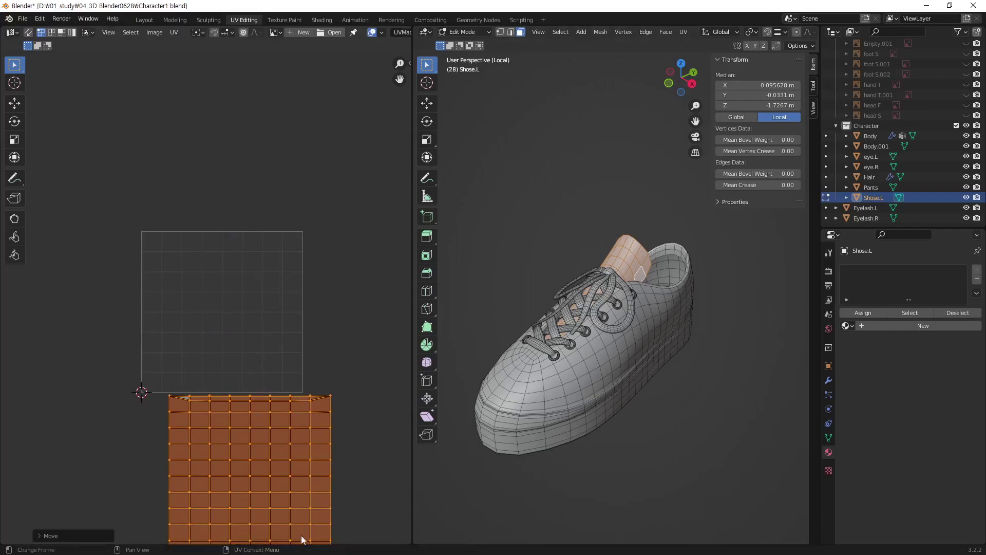
Check all the shoe's UV islands together, then return to Object Mode
middle_click_drag(548, 368, 577, 363)
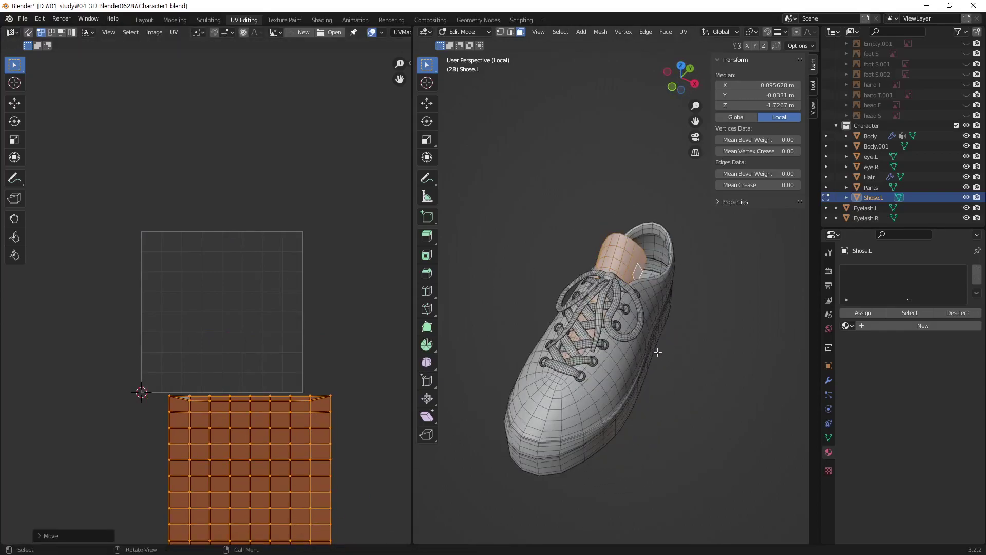
mouse_move(657, 352)
middle_mouse_down()
mouse_move(508, 363)
mouse_move(660, 399)
mouse_move(667, 310)
mouse_move(672, 327)
middle_mouse_up()
key("alt+a")
key("a")
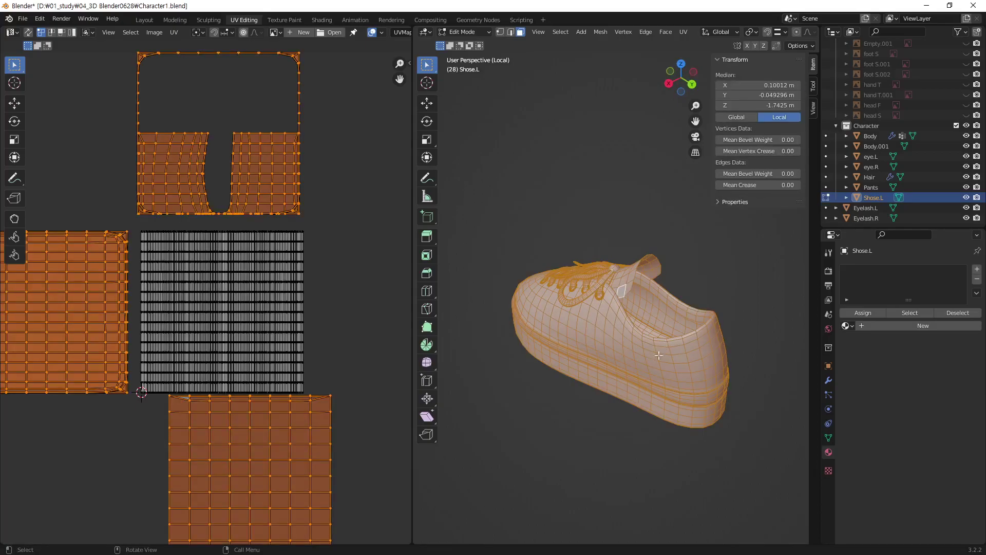
key("alt+a")
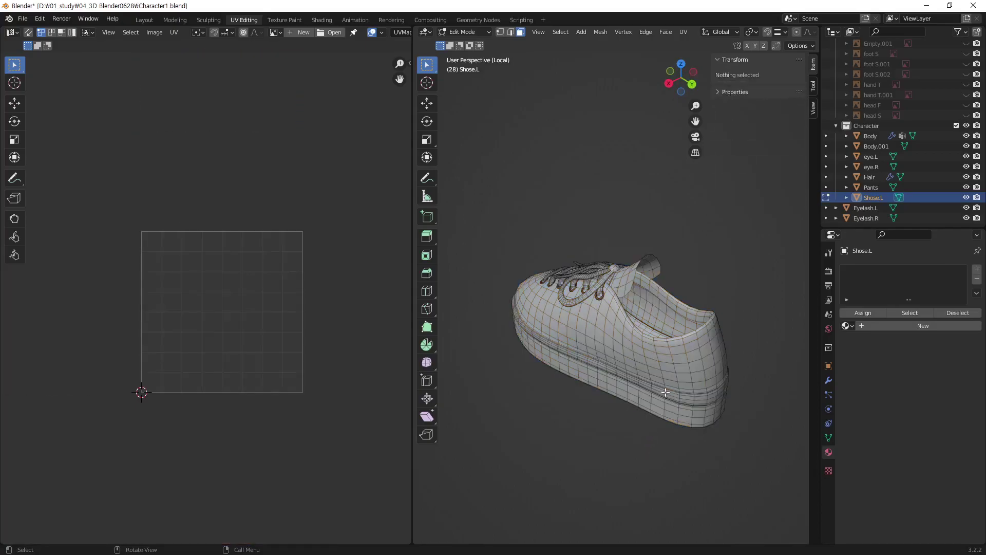
key("Tab")
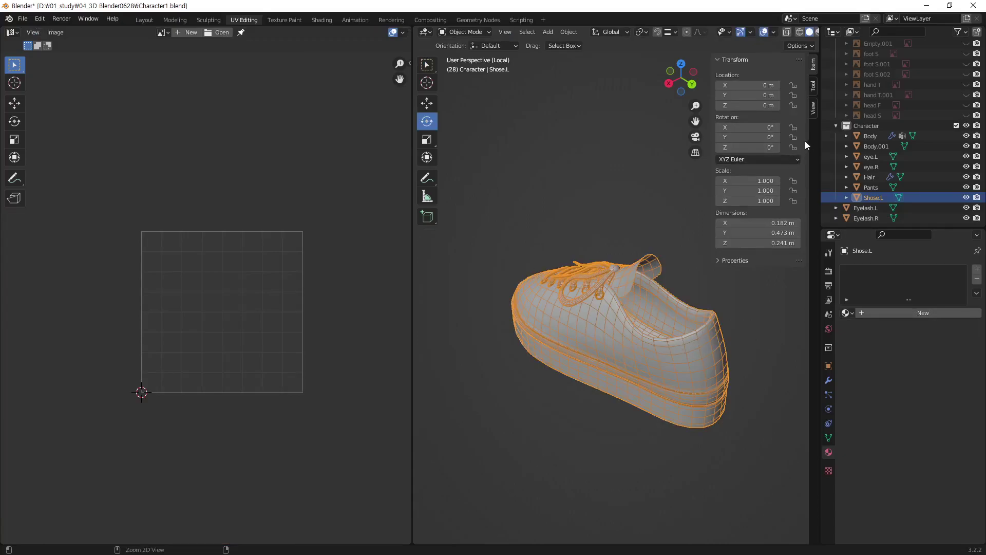
Save the file and reselect the left shoe, turning the view toward the heel
key("ctrl+s")
left_click(740, 389)
left_click(702, 336)
mouse_move(702, 336)
middle_mouse_down()
mouse_move(645, 329)
mouse_move(643, 353)
mouse_move(719, 309)
middle_mouse_up()
scroll(676, 365, "up", 3)
Orbit around the shoe to inspect it from above, the sides and the rear
mouse_move(676, 366)
middle_mouse_down("shift")
mouse_move(658, 313)
mouse_move(600, 313)
mouse_move(725, 331)
mouse_move(579, 347)
middle_mouse_up("shift")
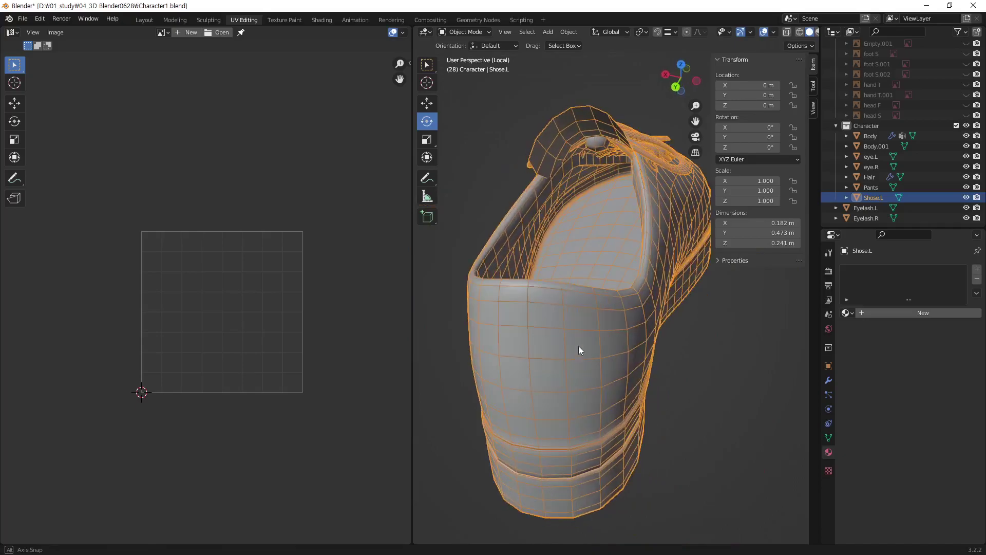
mouse_move(636, 326)
middle_mouse_down()
mouse_move(612, 345)
mouse_move(602, 306)
middle_mouse_up()
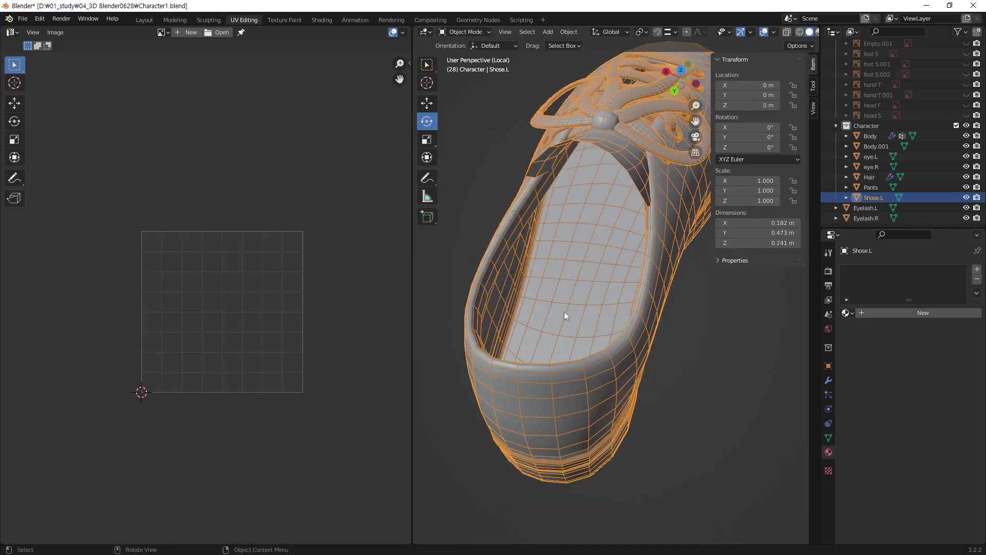
mouse_move(590, 362)
middle_mouse_down()
mouse_move(661, 269)
mouse_move(625, 292)
mouse_move(609, 318)
mouse_move(598, 312)
mouse_move(803, 294)
mouse_move(646, 322)
mouse_move(586, 307)
mouse_move(597, 315)
middle_mouse_up()
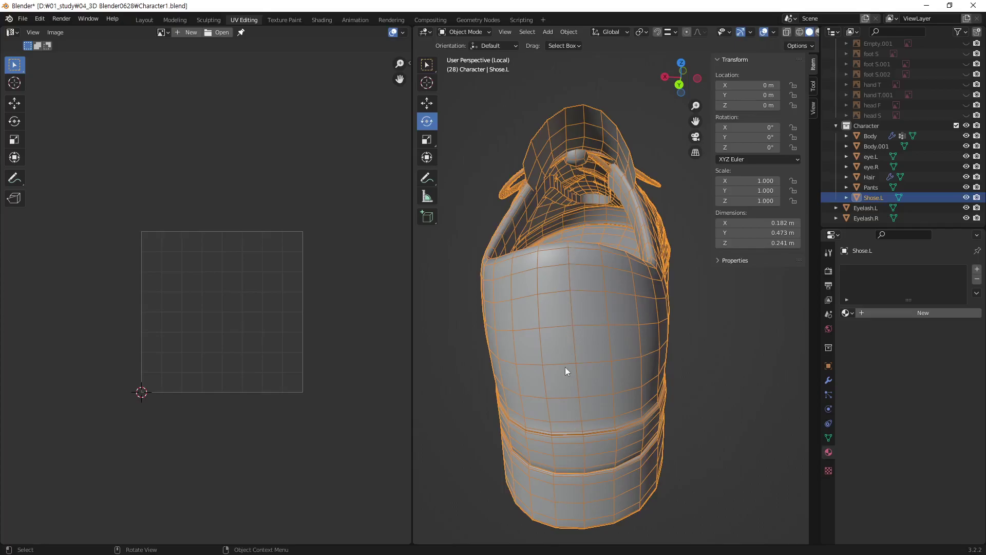
middle_click_drag(565, 366, 620, 226)
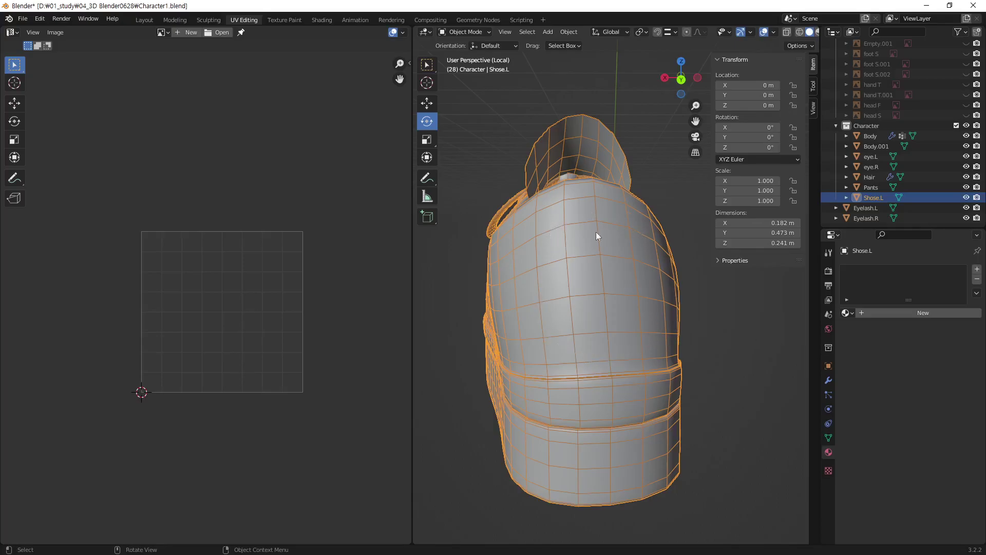
mouse_move(631, 280)
middle_mouse_down()
mouse_move(634, 297)
mouse_move(533, 326)
mouse_move(542, 286)
mouse_move(571, 240)
middle_mouse_up()
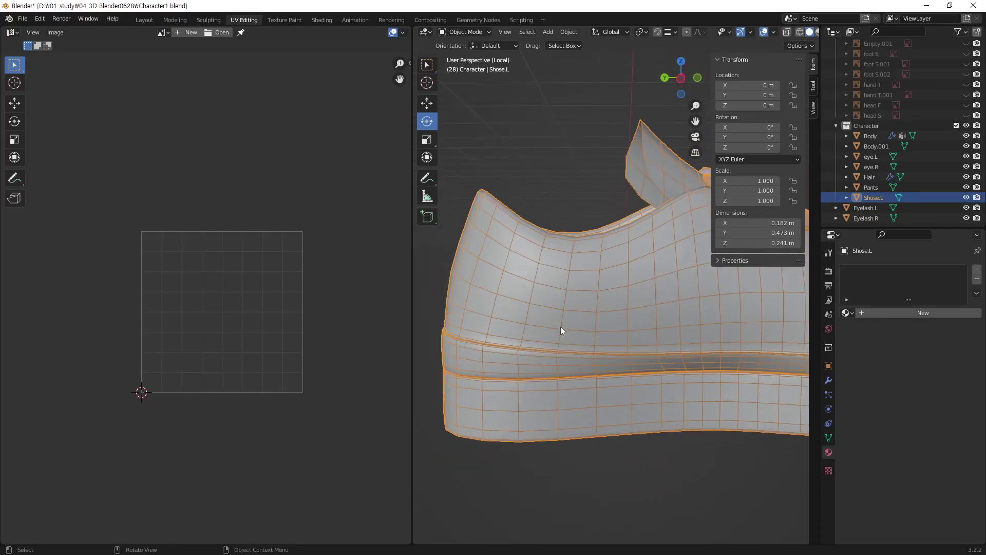
mouse_move(563, 286)
middle_mouse_down()
mouse_move(593, 346)
mouse_move(697, 313)
mouse_move(628, 291)
mouse_move(563, 336)
mouse_move(759, 319)
mouse_move(534, 332)
middle_mouse_up()
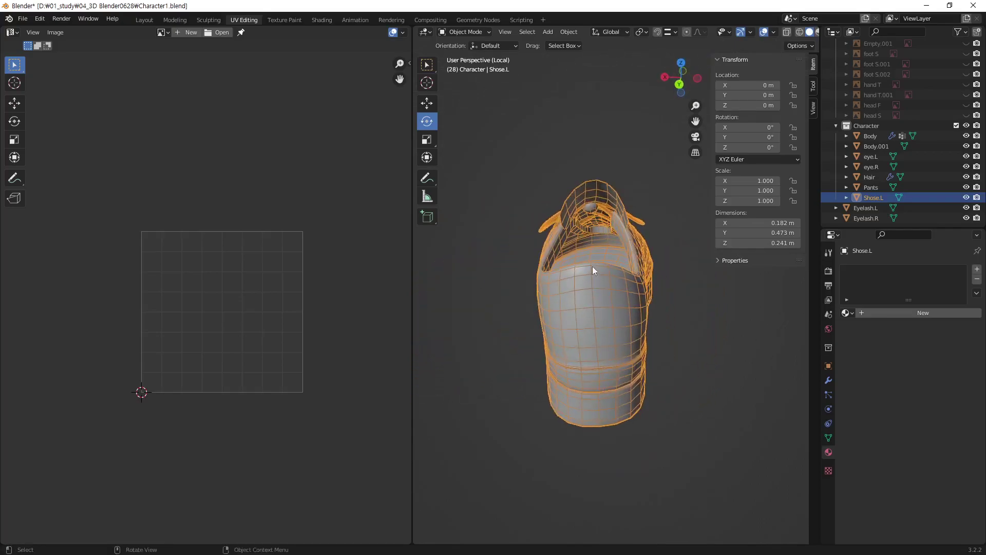
mouse_move(611, 391)
middle_mouse_down()
mouse_move(609, 302)
mouse_move(524, 295)
middle_mouse_up()
Zoom in on the heel and put Shose.L back into Edit Mode
scroll(590, 308, "up", 3)
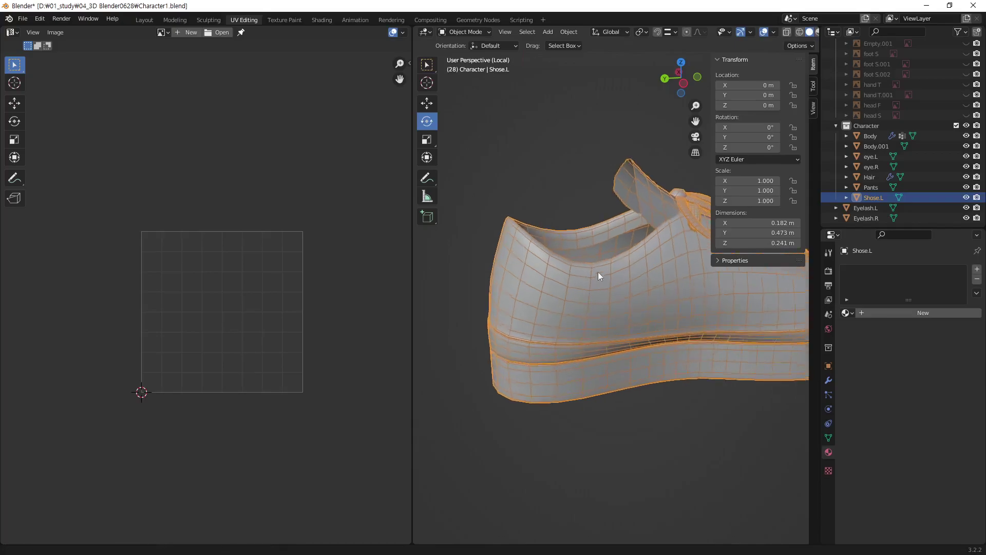
scroll(597, 272, "up", 3)
mouse_move(585, 309)
middle_mouse_down()
mouse_move(612, 282)
mouse_move(596, 284)
mouse_move(556, 252)
middle_mouse_up()
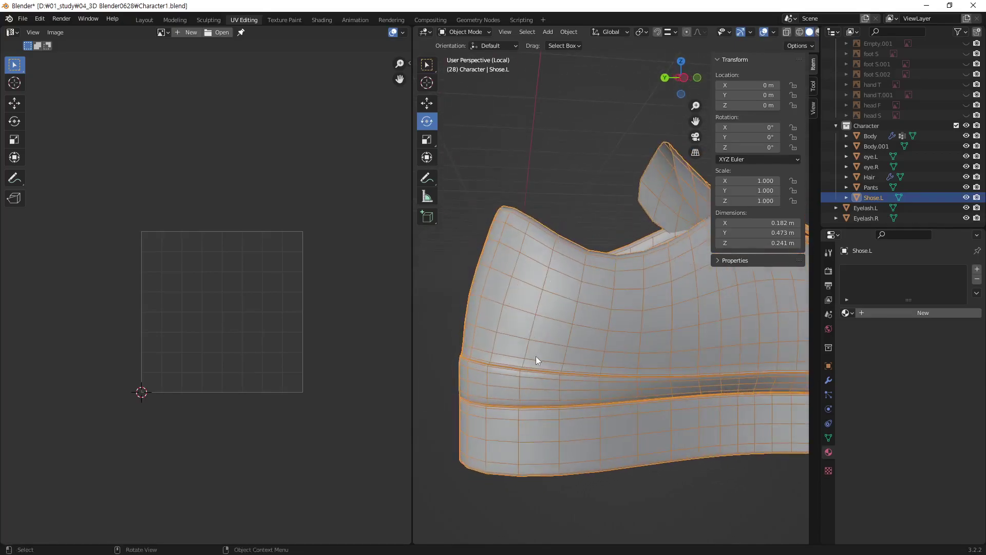
middle_click_drag(535, 356, 540, 324)
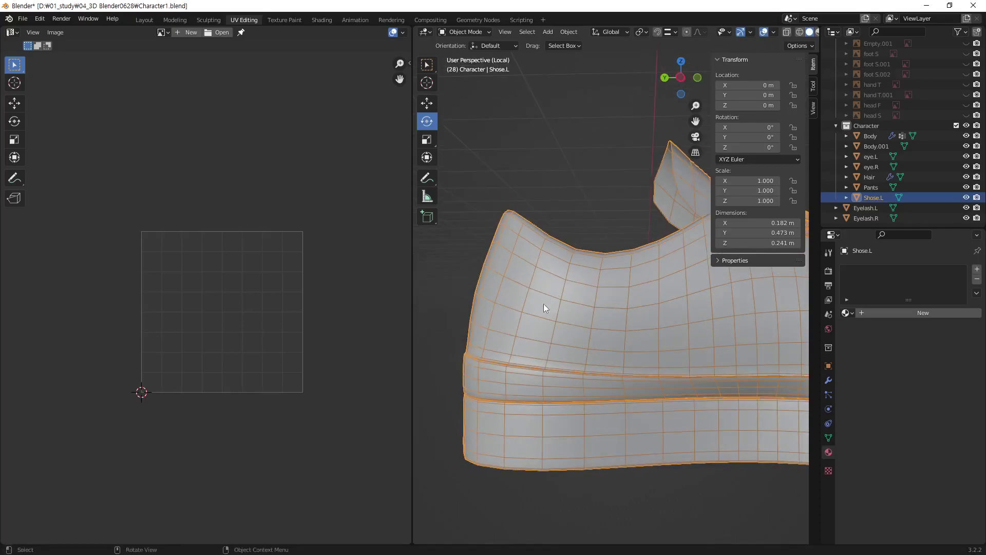
key("Tab")
Mark the edge loop down the left shoe's heel as a seam
left_click(529, 281, "alt")
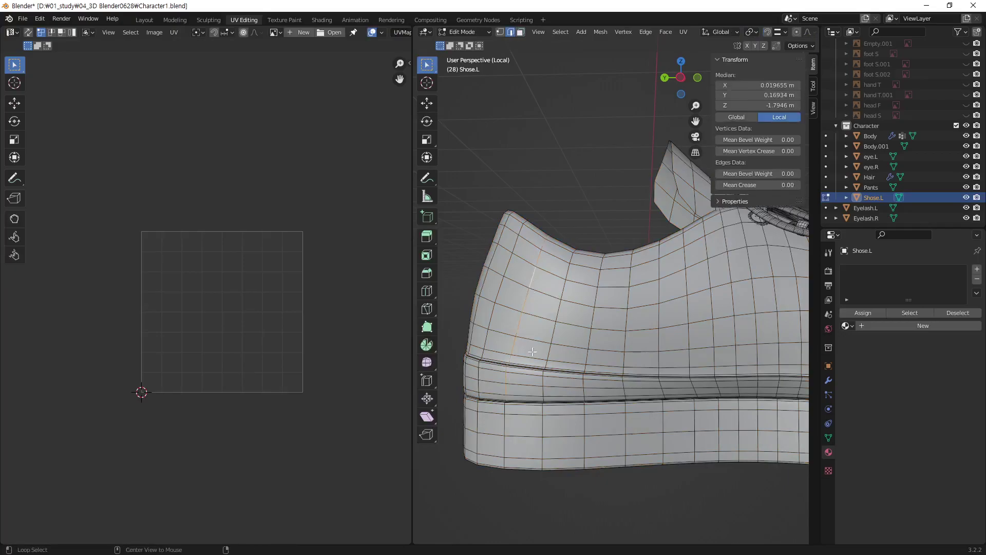
middle_click_drag(530, 281, 591, 355)
right_click(596, 360)
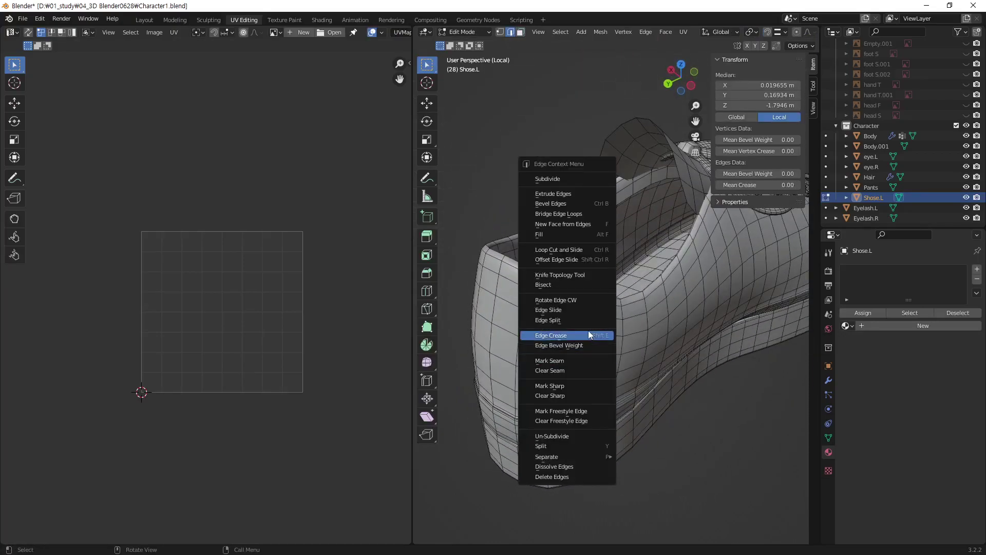
left_click(575, 361)
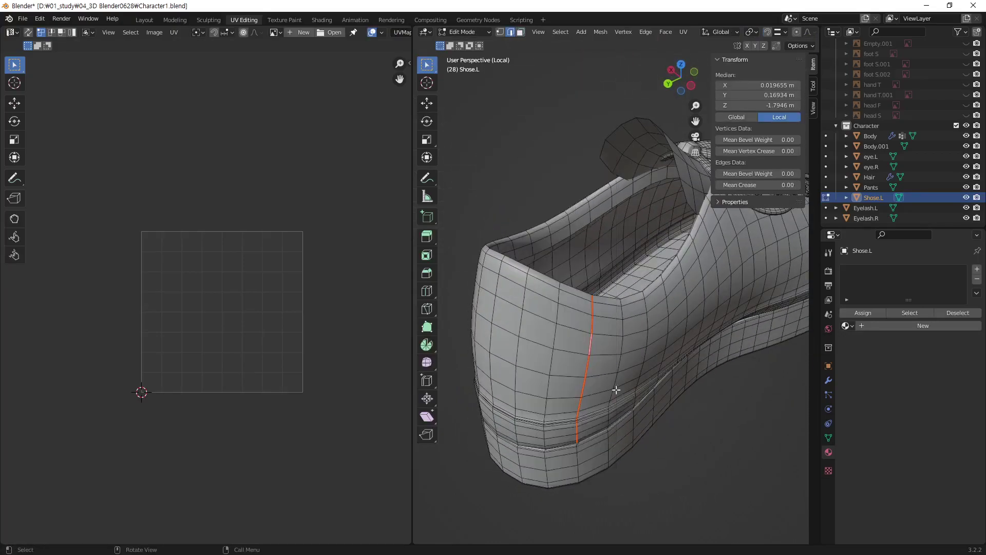
key("alt+a")
mouse_move(689, 378)
middle_mouse_down()
mouse_move(635, 263)
mouse_move(619, 340)
middle_mouse_up()
scroll(635, 264, "down", 4)
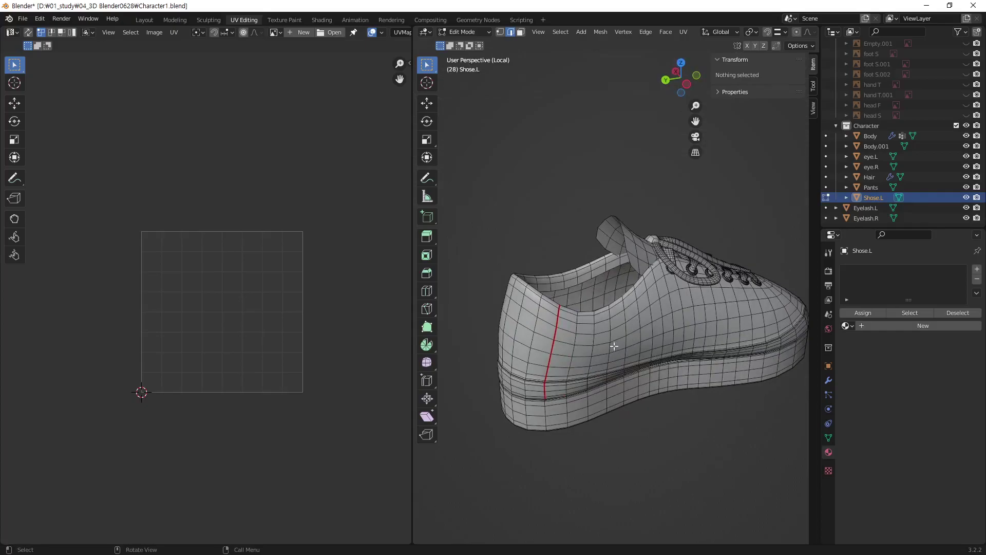
Unwrap the shoe upper and place its UV strip above-left of the UV square
key("3")
left_click(606, 340)
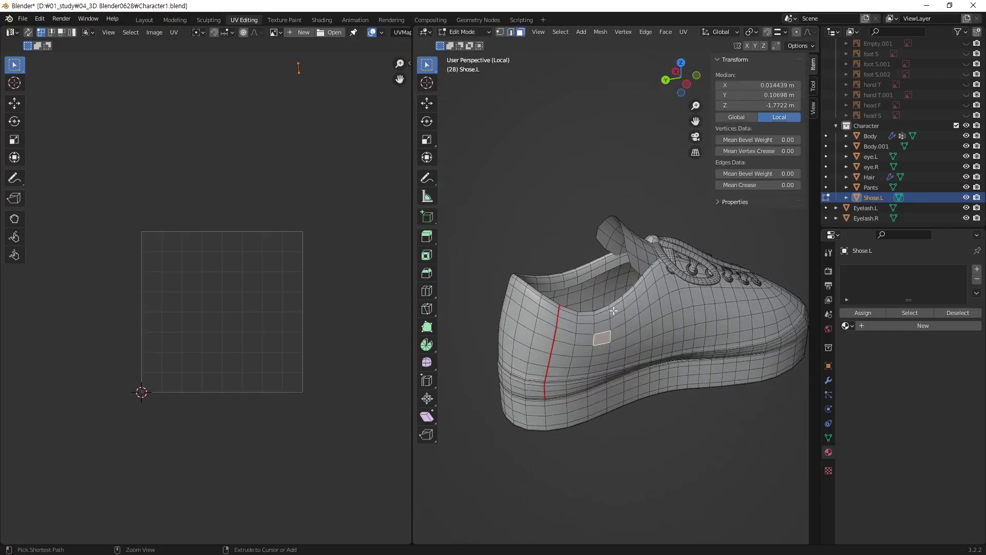
key("ctrl+l")
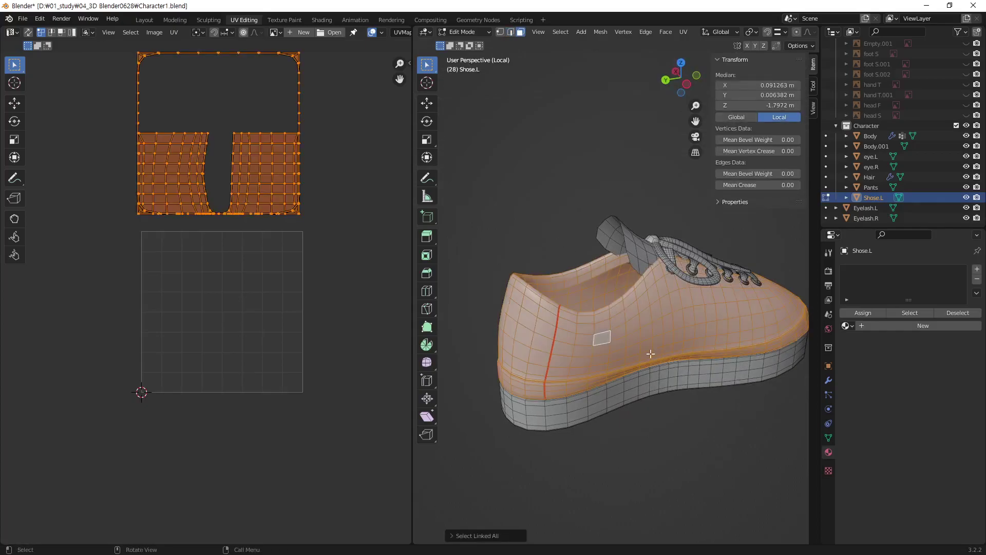
key("u")
left_click(651, 353)
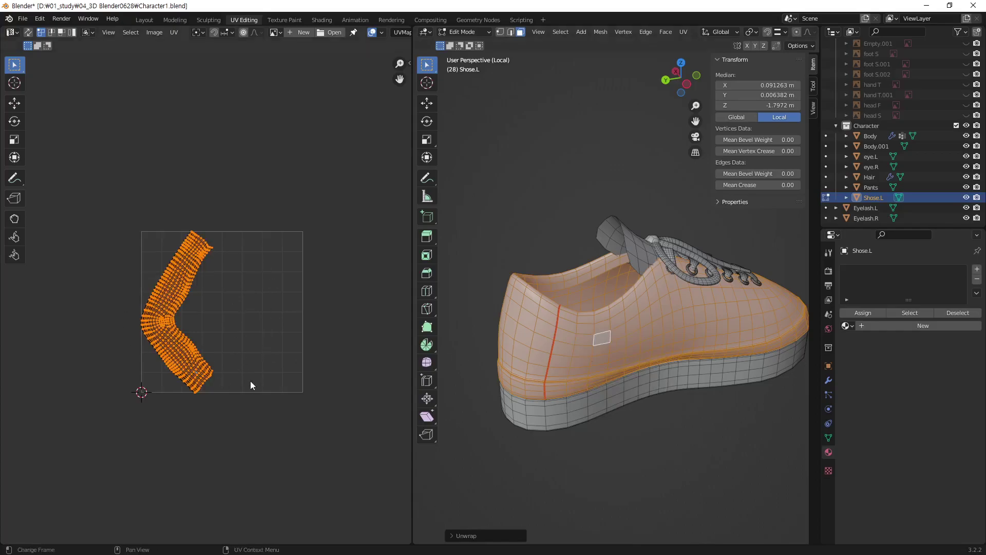
key("g")
left_click(159, 300)
left_click(145, 418)
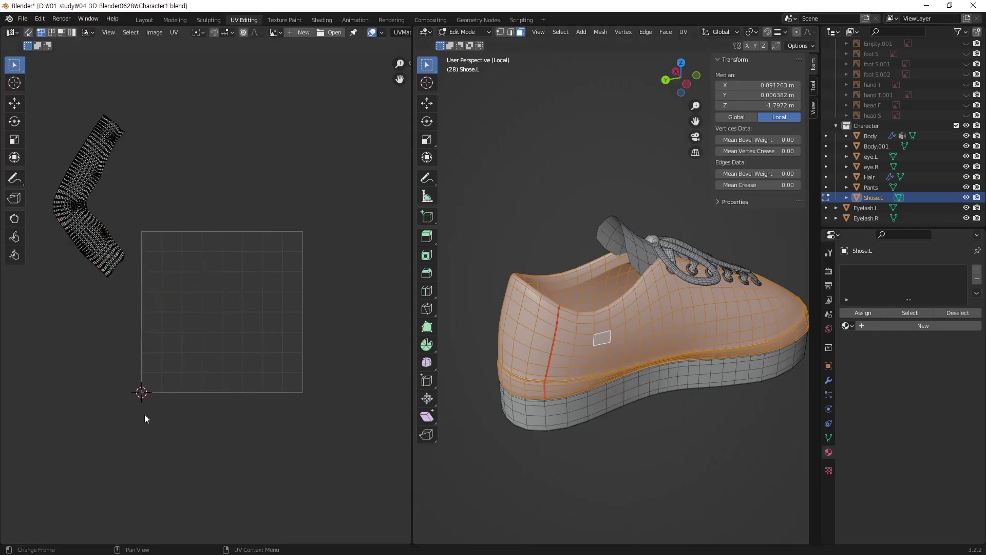
mouse_move(105, 151)
middle_mouse_down()
mouse_move(191, 275)
mouse_move(224, 165)
mouse_move(248, 264)
mouse_move(126, 299)
middle_mouse_up()
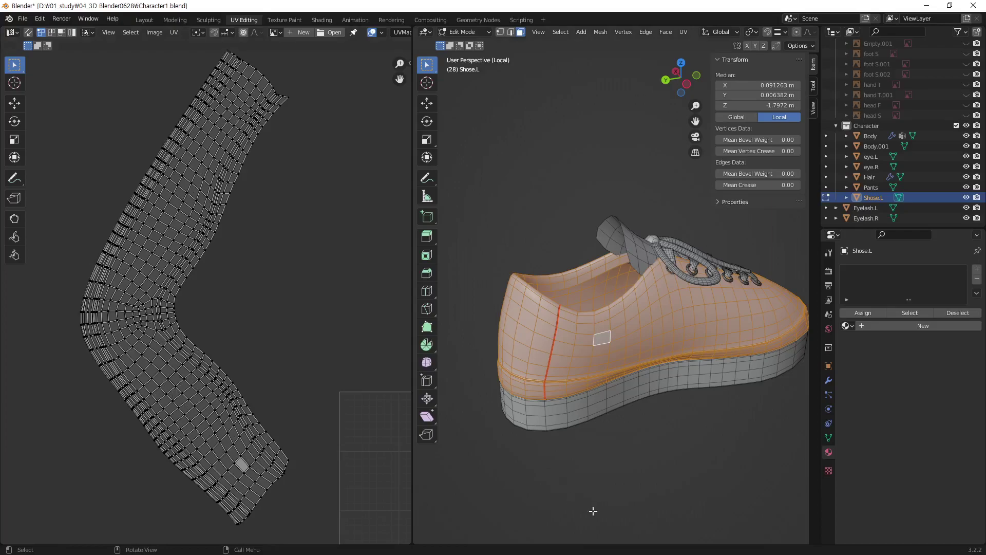
In edge mode, select the two edge loops running around the top rim of the shoe's sole
left_click(640, 466)
mouse_move(640, 467)
middle_mouse_down()
mouse_move(624, 326)
mouse_move(686, 264)
mouse_move(626, 391)
mouse_move(628, 291)
mouse_move(636, 328)
middle_mouse_up()
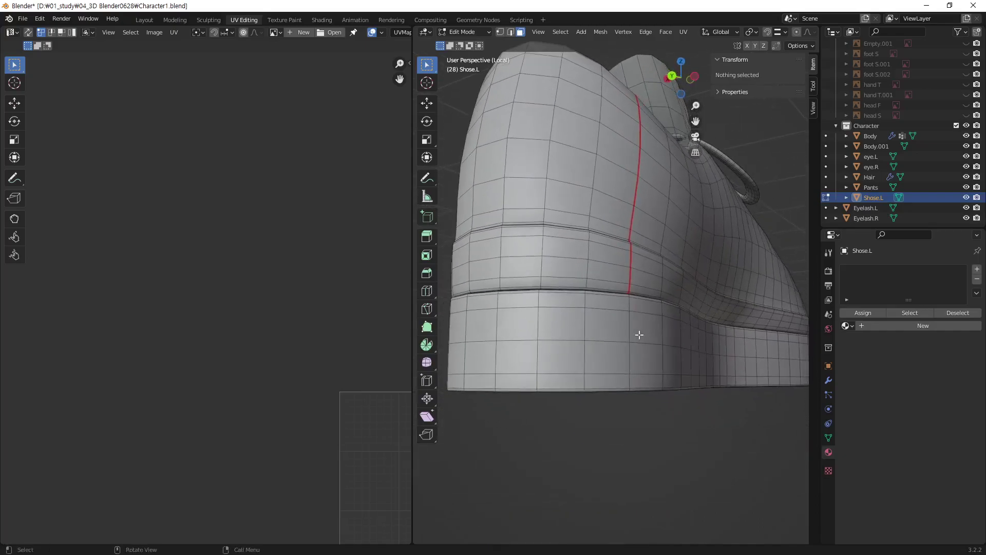
left_click(617, 316, "alt")
key("alt+a")
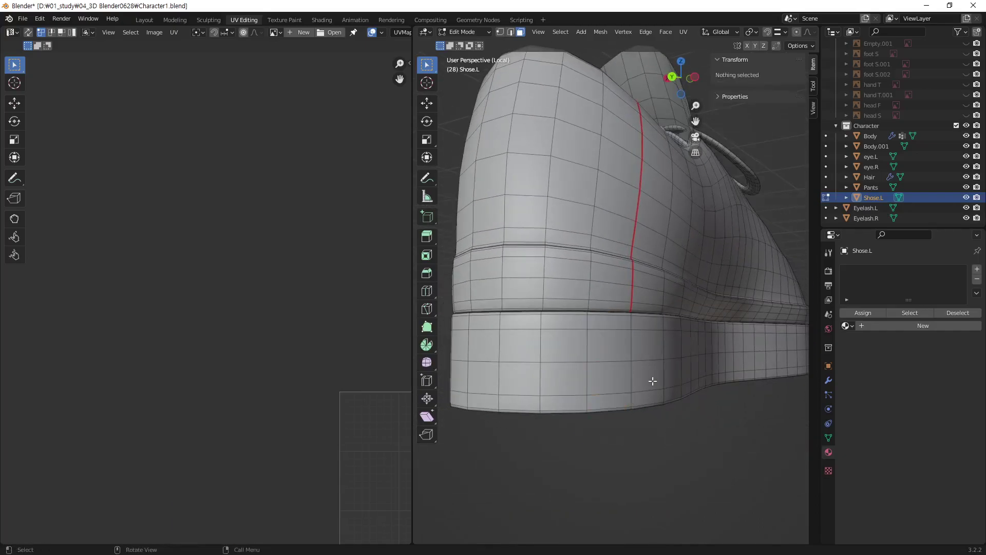
key("2")
left_click(617, 318, "alt")
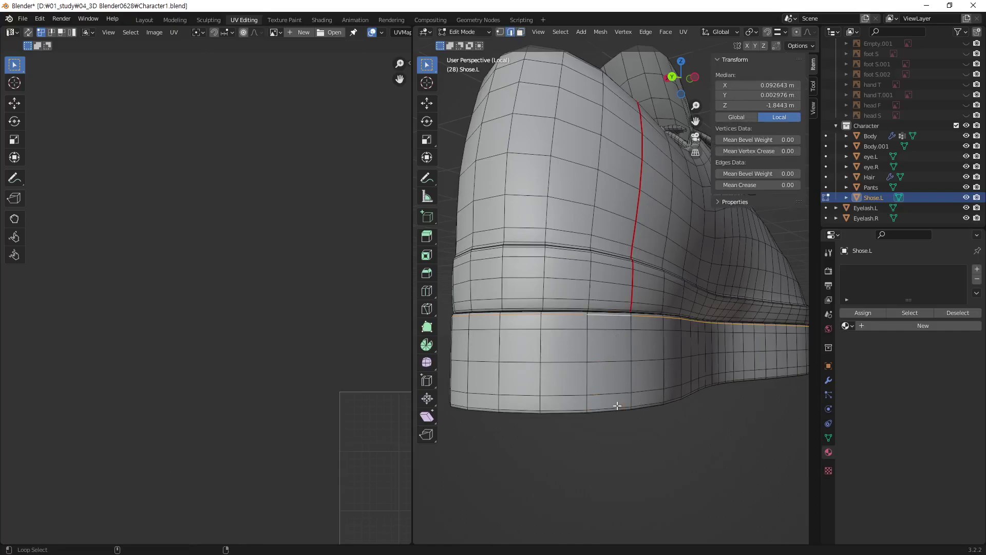
mouse_move(617, 406)
middle_mouse_down()
mouse_move(632, 346)
mouse_move(601, 280)
middle_mouse_up()
scroll(638, 235, "up", 5)
left_click(637, 235, "alt+shift")
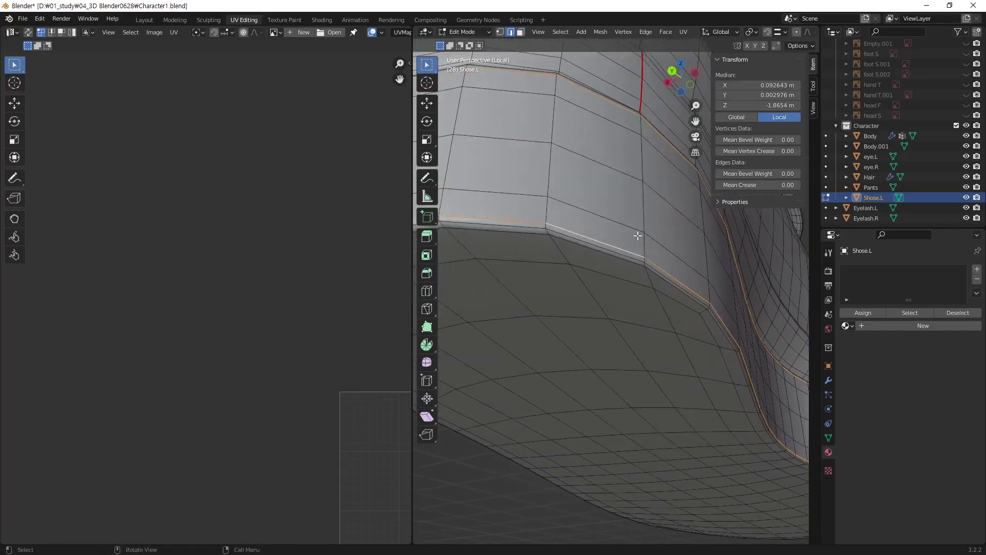
middle_click_drag(638, 236, 640, 258)
Mark the two selected sole rim loops as UV seams
right_click(626, 341)
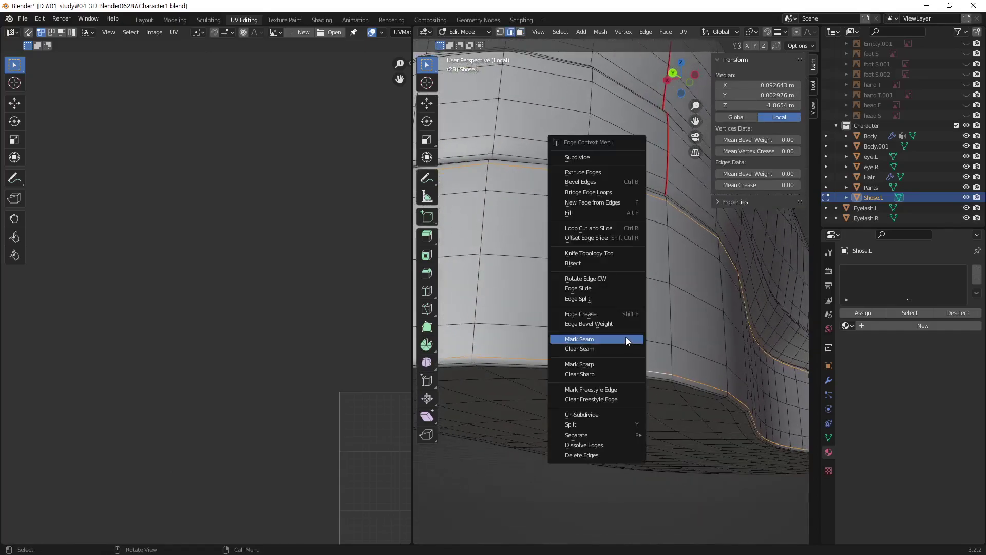
left_click(602, 339)
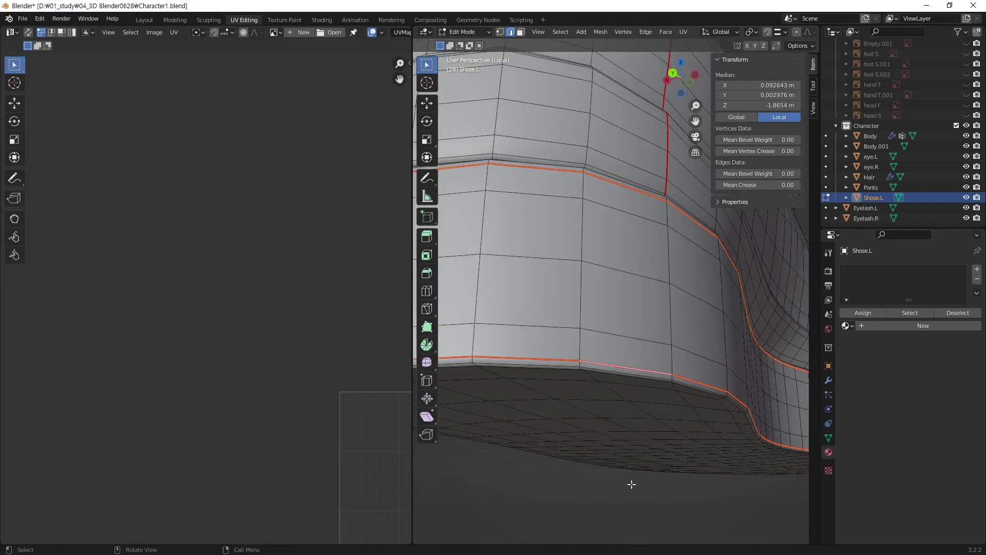
left_click(700, 315)
mouse_move(700, 315)
middle_mouse_down()
mouse_move(718, 313)
mouse_move(590, 387)
mouse_move(641, 348)
mouse_move(638, 312)
middle_mouse_up()
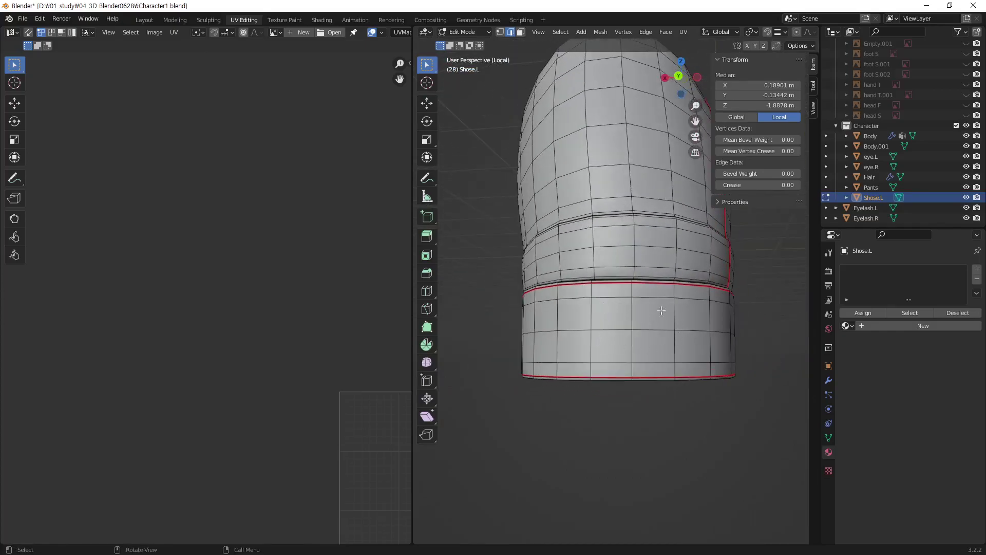
Mark a vertical edge path on the heel, across the sole band, as a seam
middle_click_drag(592, 367, 669, 341)
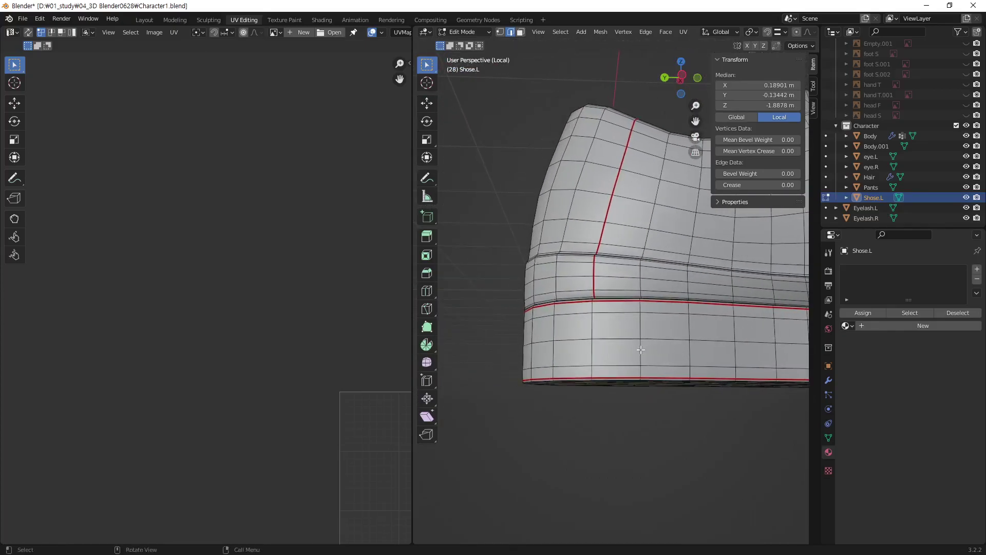
scroll(660, 313, "up", 2)
scroll(607, 359, "up", 2)
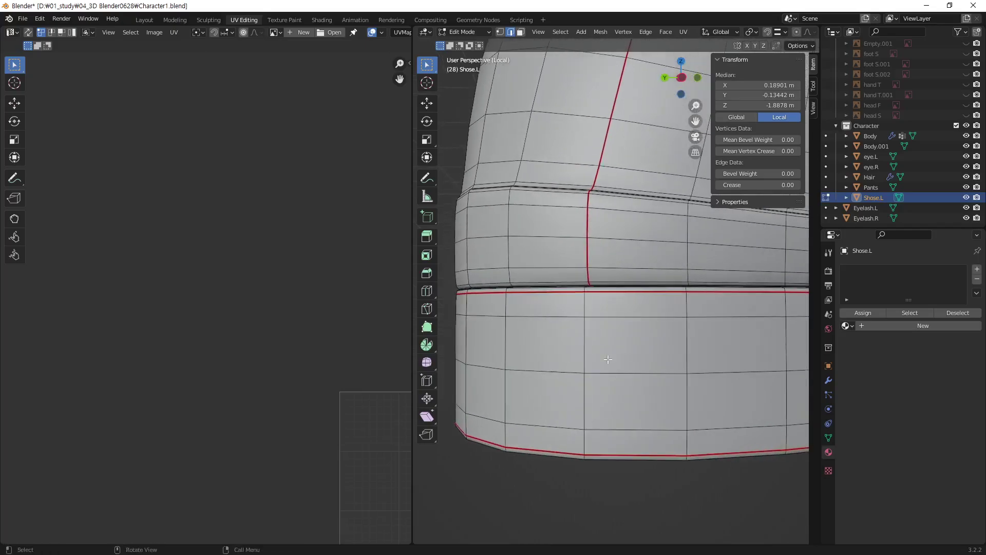
left_click(584, 437, "ctrl")
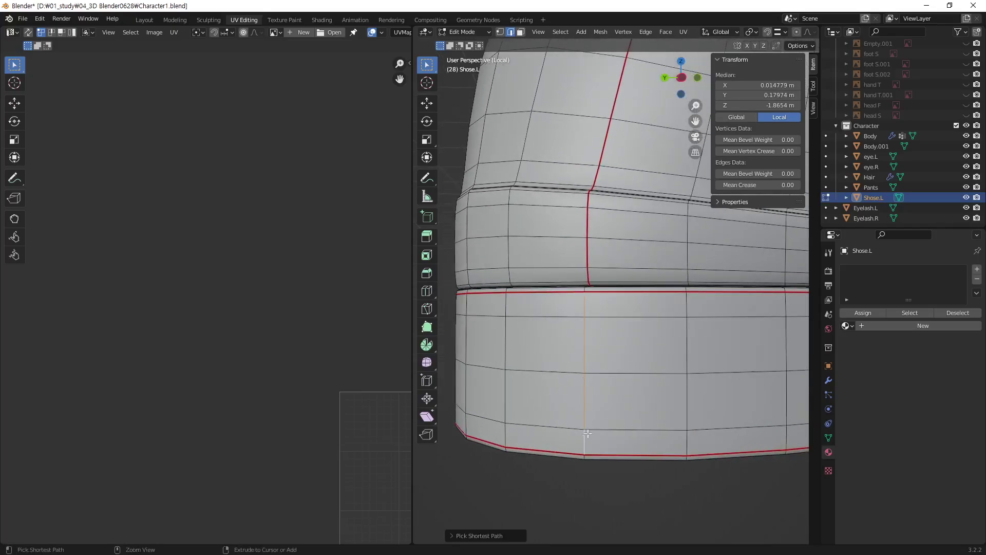
right_click(585, 395)
left_click(584, 394)
left_click(557, 471)
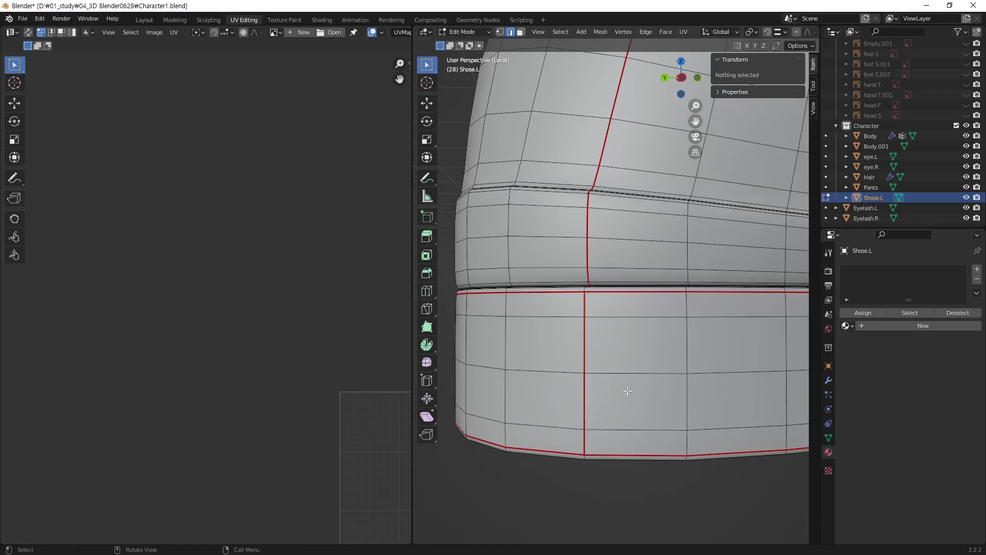
scroll(601, 411, "down", 2)
mouse_move(601, 411)
middle_mouse_down("shift")
mouse_move(713, 305)
mouse_move(600, 291)
middle_mouse_up("shift")
scroll(702, 323, "down", 3)
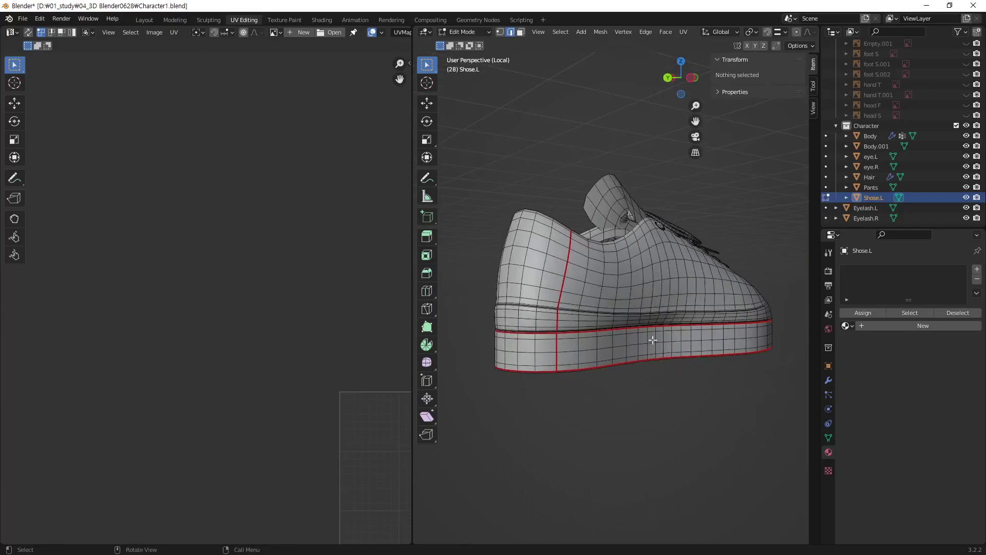
Select the connected sole band faces and unwrap them into a long, thin UV strip
mouse_move(744, 330)
middle_mouse_down()
mouse_move(726, 354)
mouse_move(744, 333)
middle_mouse_up()
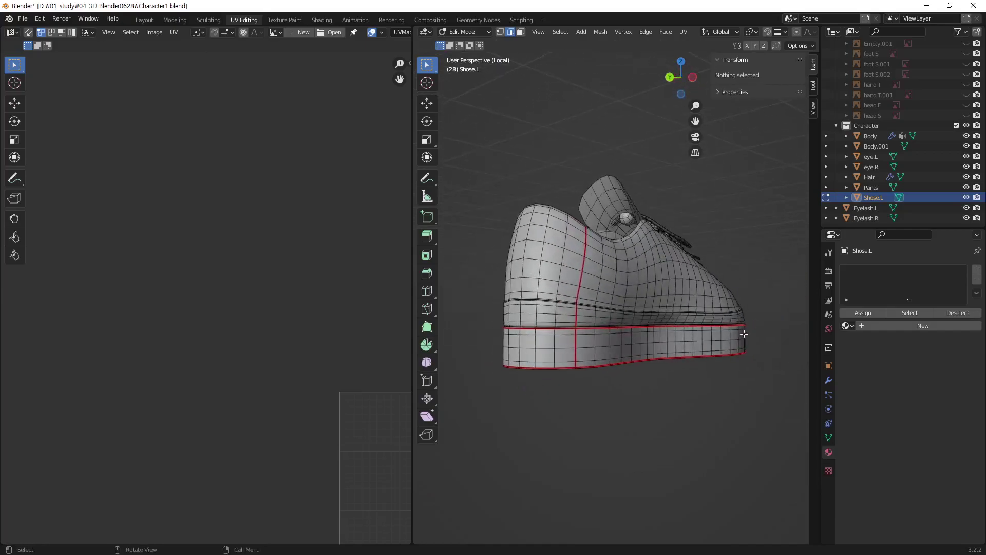
left_click(658, 349)
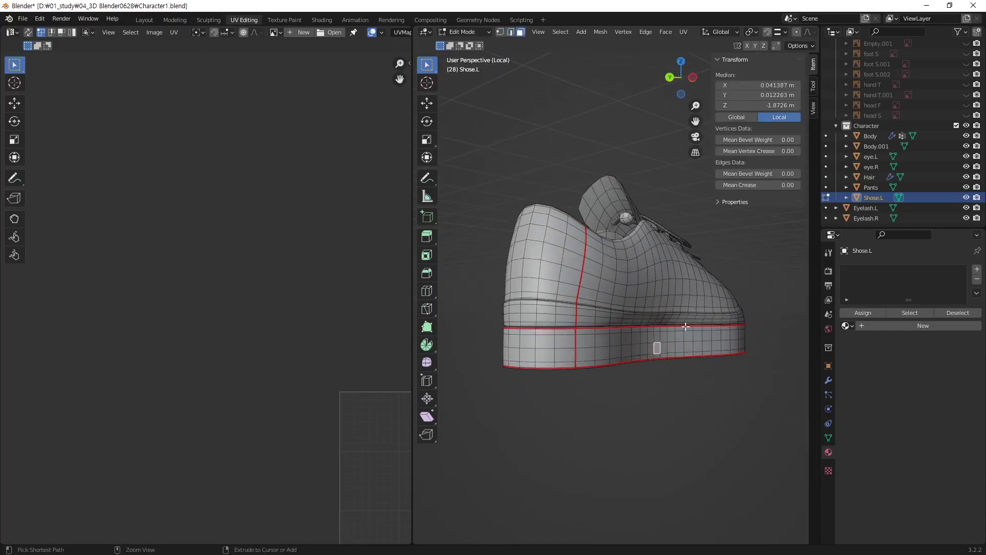
key("ctrl+l")
mouse_move(366, 444)
middle_mouse_down()
mouse_move(361, 248)
mouse_move(270, 415)
middle_mouse_up()
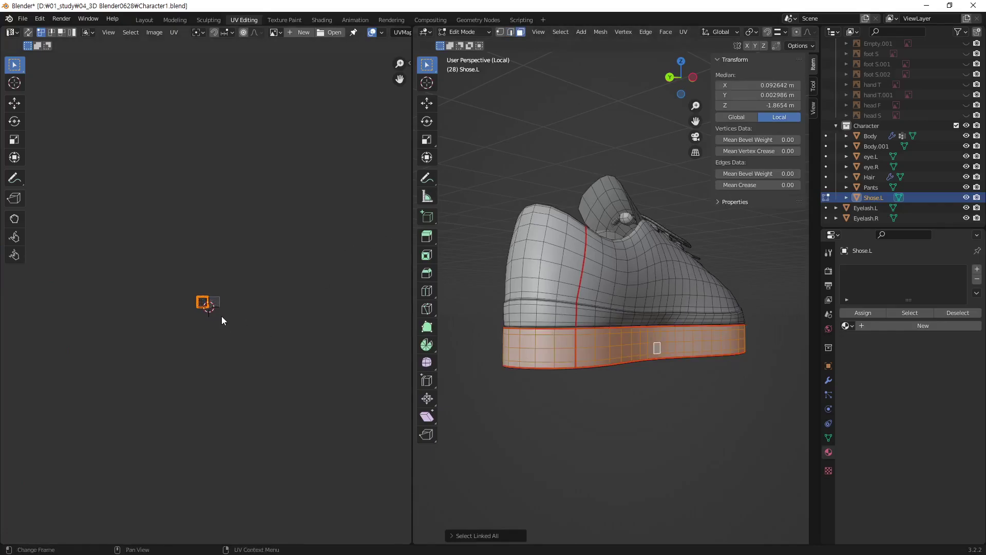
key("KP_Decimal")
mouse_move(372, 245)
middle_mouse_down("ctrl")
mouse_move(335, 346)
mouse_move(342, 316)
middle_mouse_up("ctrl")
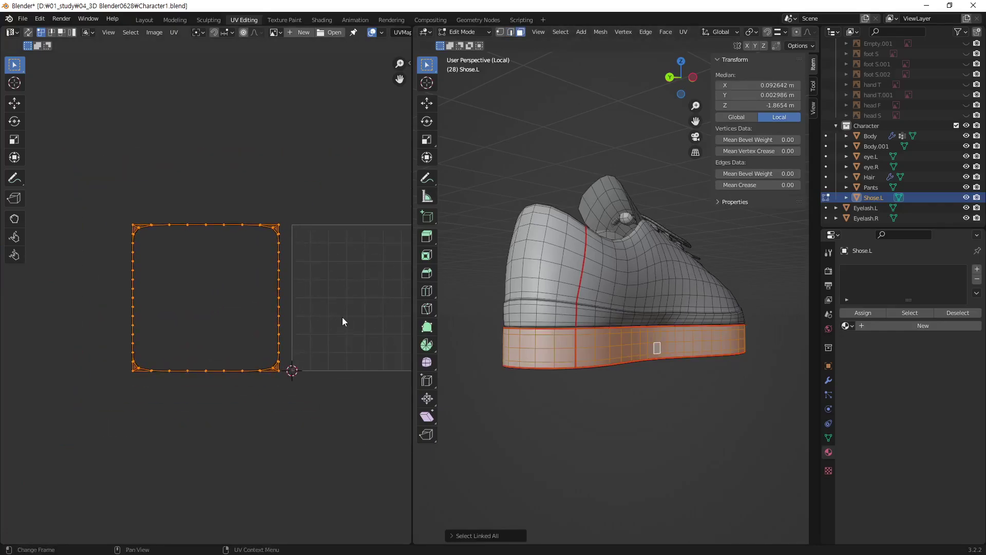
key("u")
left_click(600, 305)
mouse_move(219, 367)
middle_mouse_down("ctrl")
mouse_move(331, 205)
mouse_move(311, 300)
middle_mouse_up("ctrl")
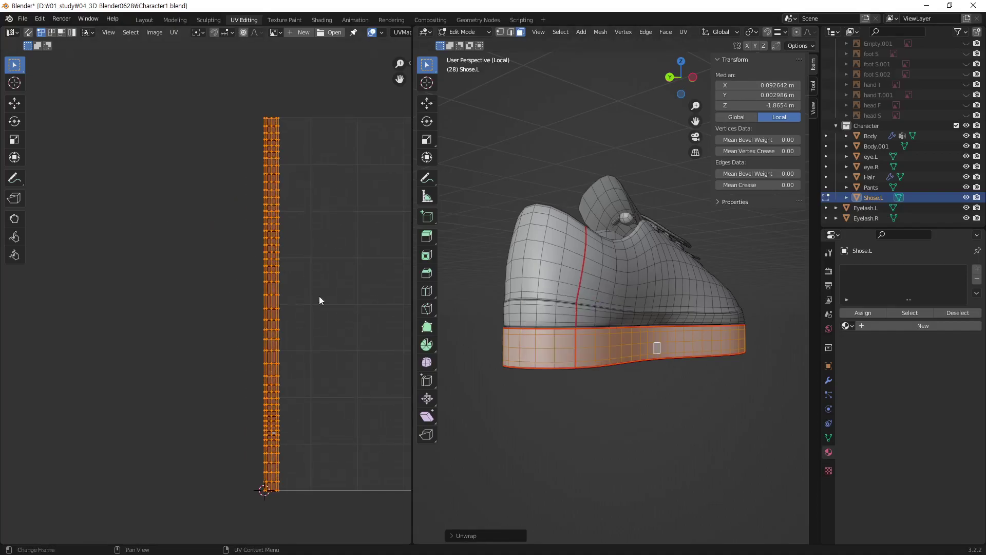
middle_click_drag(623, 434, 616, 292)
Select the connected insole faces and unwrap them into two foot-shaped UV islands
left_click(593, 268)
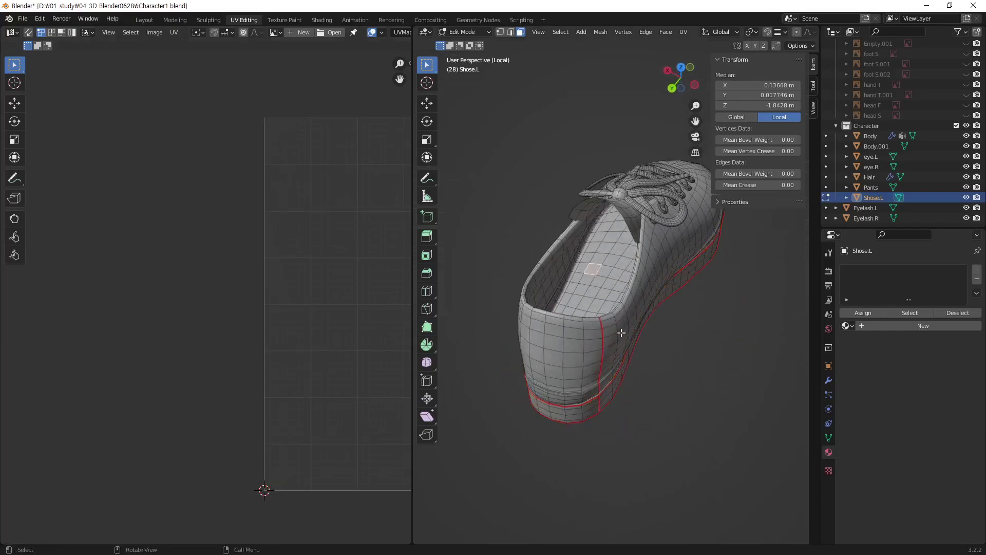
middle_click_drag(621, 333, 656, 249)
left_click(628, 365)
mouse_move(616, 393)
middle_mouse_down()
mouse_move(627, 336)
mouse_move(630, 440)
mouse_move(642, 311)
middle_mouse_up()
key("ctrl+l")
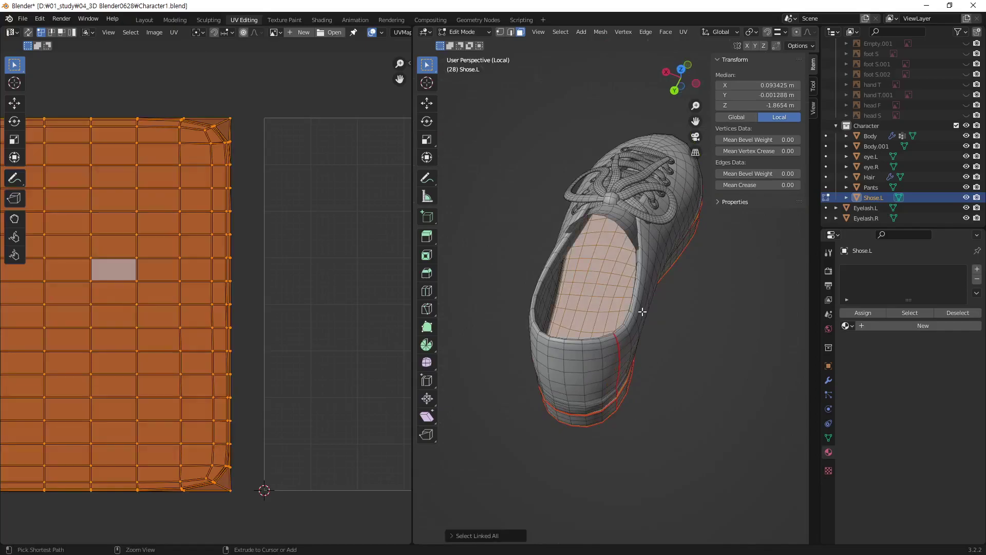
key("u")
left_click(265, 334)
middle_click_drag(354, 344, 193, 355)
scroll(193, 354, "down", 3)
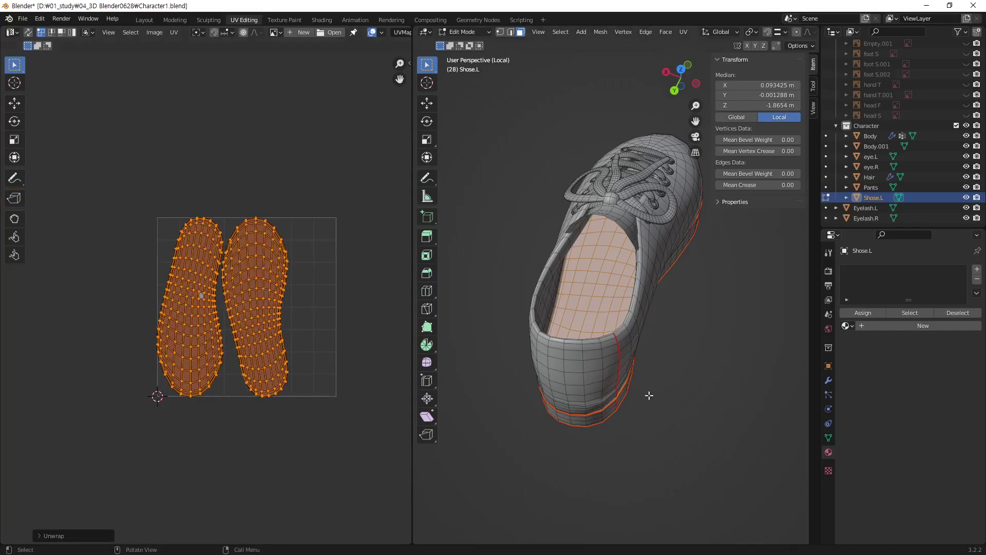
middle_click_drag(649, 395, 635, 420)
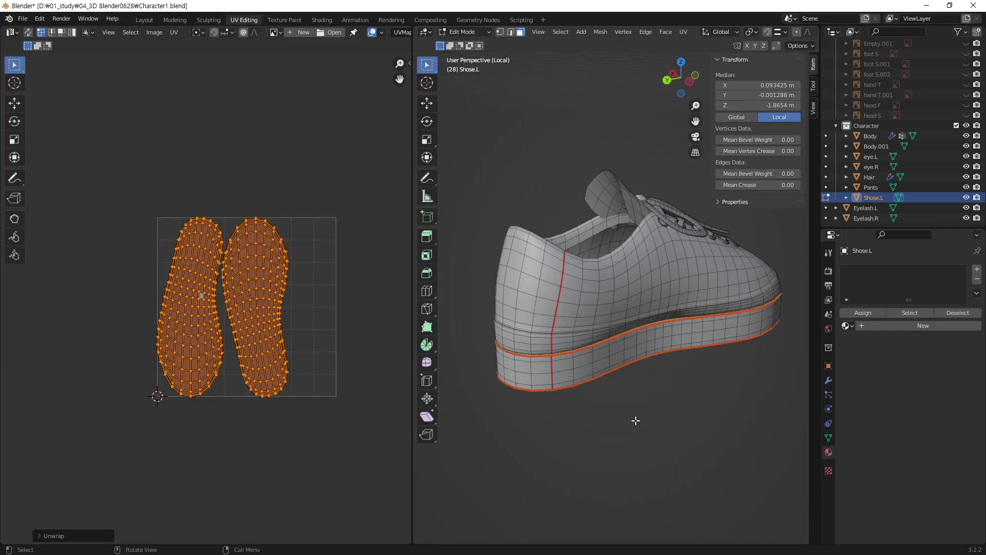
key("alt+a")
mouse_move(631, 280)
middle_mouse_down()
mouse_move(626, 354)
mouse_move(579, 335)
mouse_move(602, 337)
middle_mouse_up()
Select the whole linked shoe tongue and unwrap it into one curved UV island
middle_click_drag(624, 273, 546, 313)
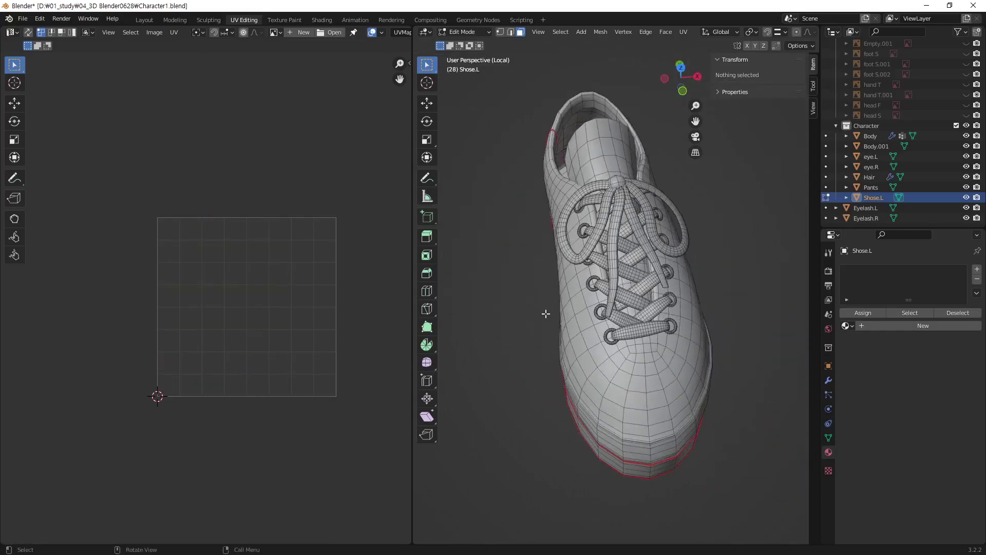
mouse_move(631, 338)
middle_mouse_down()
mouse_move(632, 354)
mouse_move(605, 355)
mouse_move(619, 342)
middle_mouse_up()
left_click(650, 157)
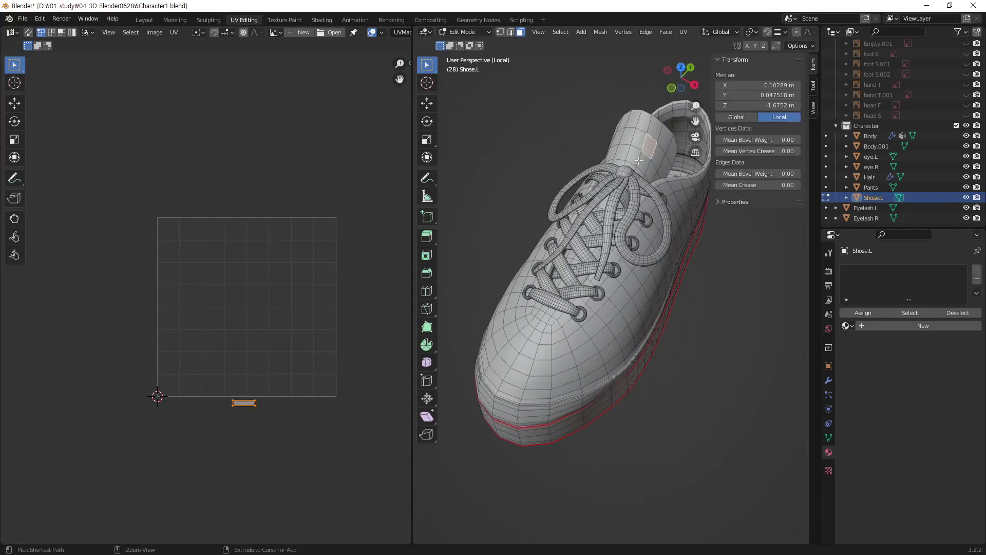
key("ctrl+l")
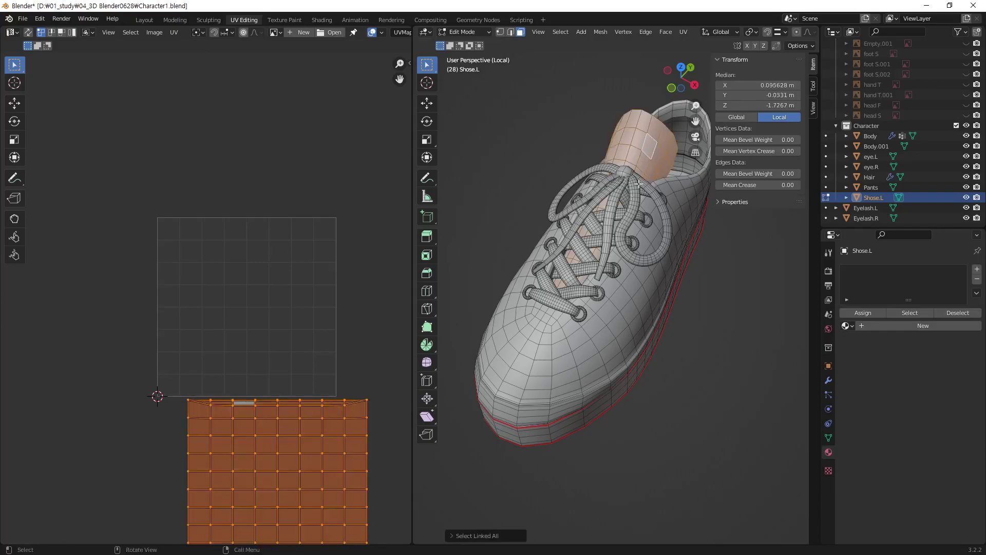
key("u")
left_click(635, 277)
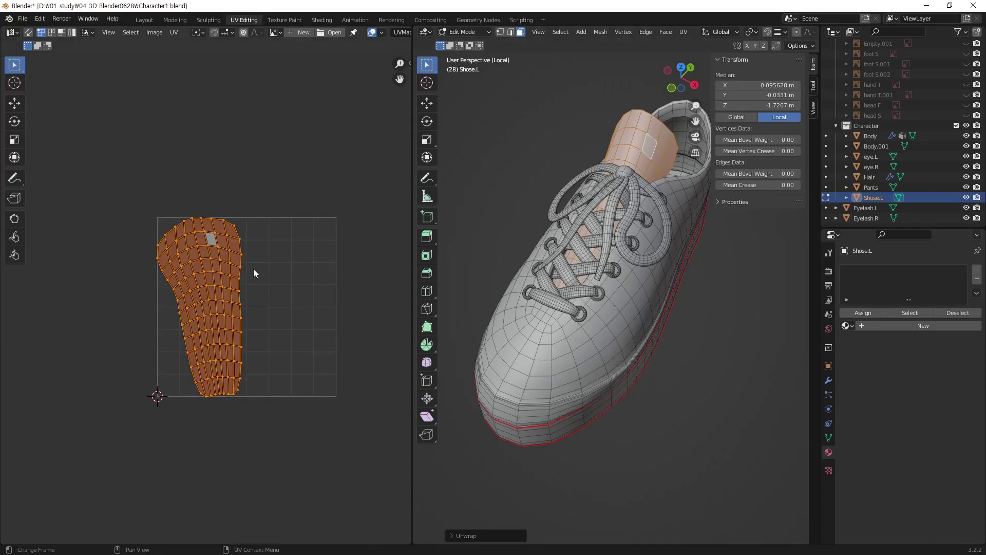
left_click(283, 429)
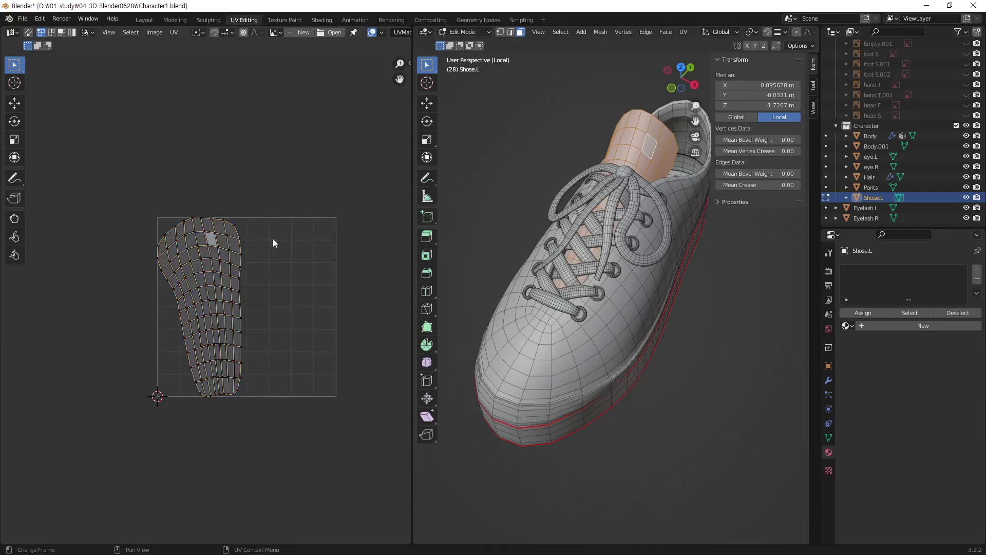
left_click(719, 392)
mouse_move(638, 334)
middle_mouse_down()
mouse_move(693, 356)
mouse_move(670, 334)
mouse_move(587, 320)
mouse_move(713, 309)
mouse_move(652, 390)
mouse_move(646, 316)
mouse_move(739, 229)
mouse_move(756, 235)
middle_mouse_up()
In edge mode, mark an edge loop running along one shoelace as a seam
scroll(670, 334, "up", 2)
scroll(670, 334, "up", 3)
scroll(671, 334, "up", 3)
scroll(652, 390, "up", 2)
scroll(740, 229, "up", 5)
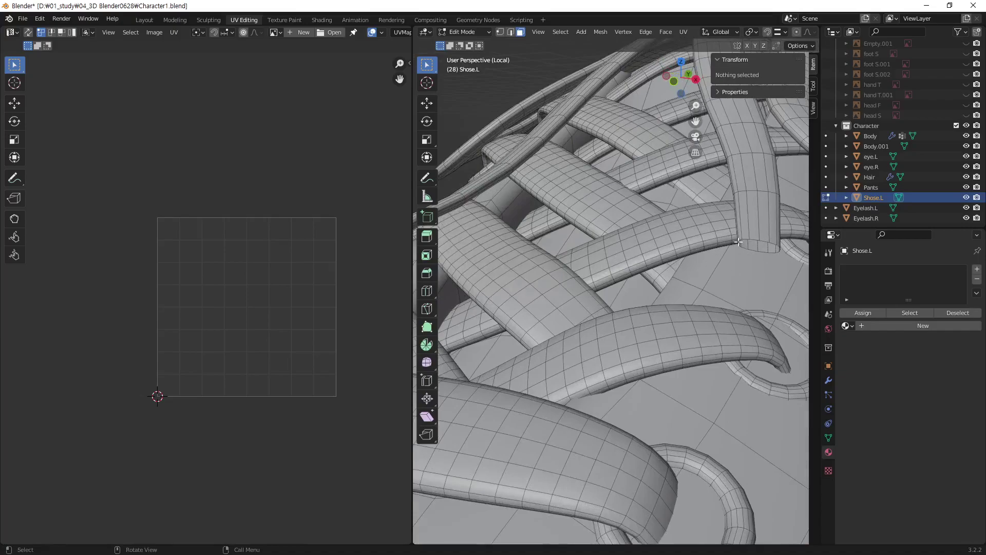
scroll(751, 235, "down", 5)
mouse_move(752, 236)
middle_mouse_down()
mouse_move(643, 282)
mouse_move(650, 384)
mouse_move(681, 273)
middle_mouse_up()
key("2")
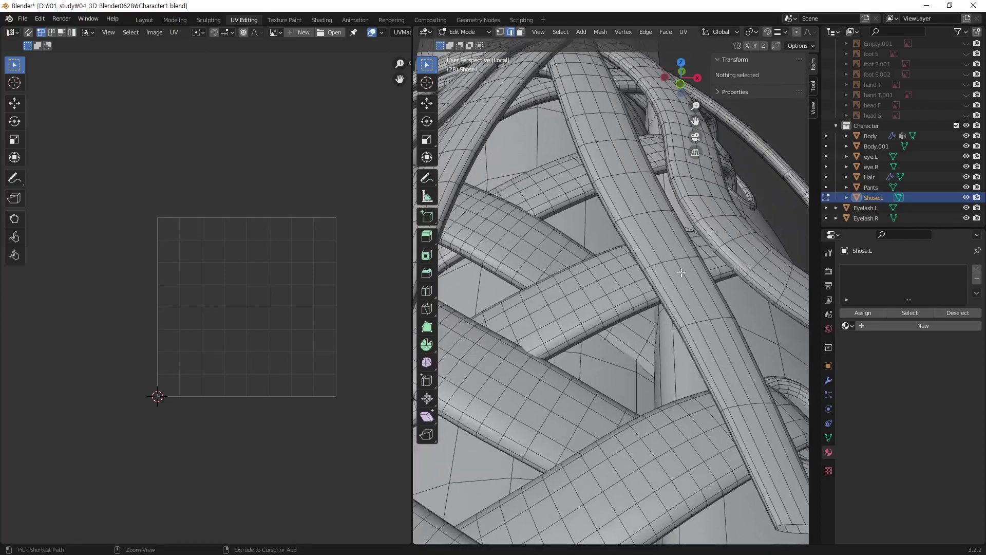
left_click(607, 221, "alt")
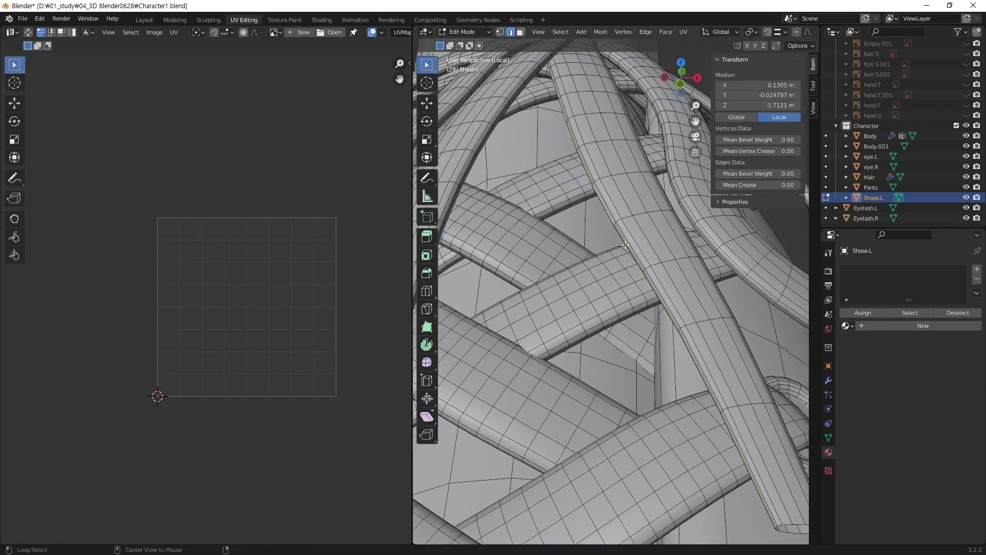
middle_click_drag(627, 266, 521, 270)
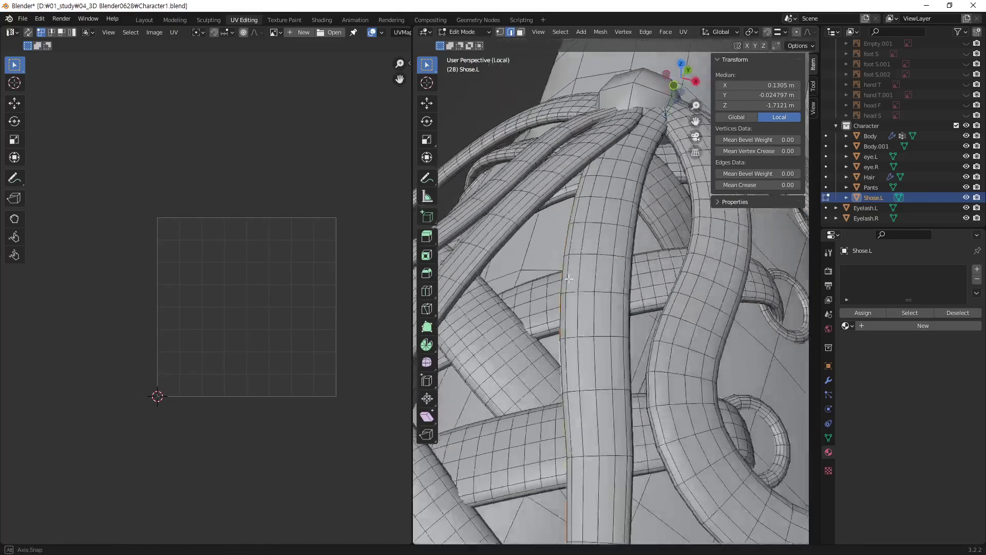
middle_click_drag(520, 270, 664, 276)
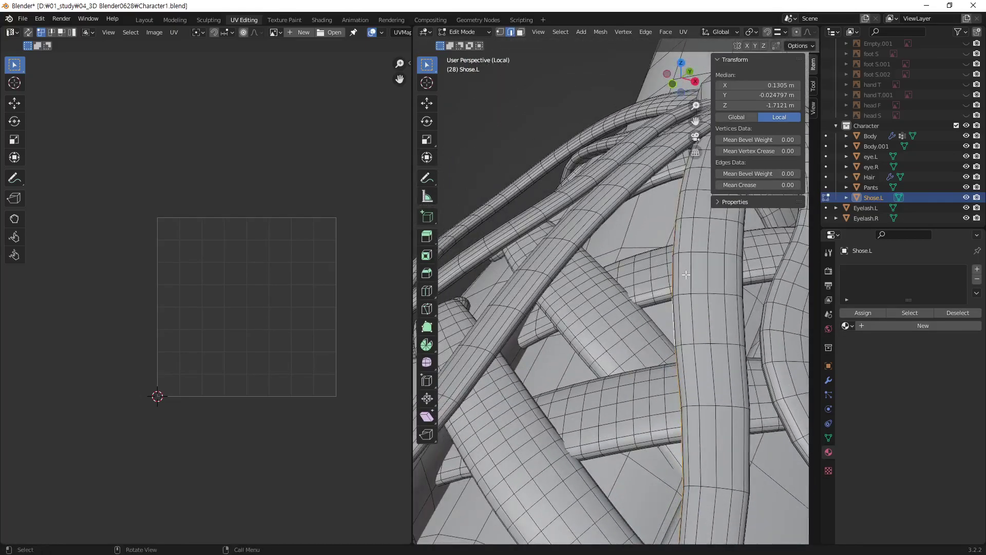
right_click(663, 276)
left_click(664, 276)
Mark the selected edges of another lace as seams
mouse_move(592, 243)
middle_mouse_down()
mouse_move(587, 256)
mouse_move(674, 263)
mouse_move(590, 288)
mouse_move(599, 280)
mouse_move(583, 324)
mouse_move(710, 240)
mouse_move(706, 251)
middle_mouse_up()
right_click(591, 287)
left_click(585, 287)
Select two more edge loops along the shoelace bow
middle_click_drag(733, 236, 657, 233)
left_click(634, 230, "alt")
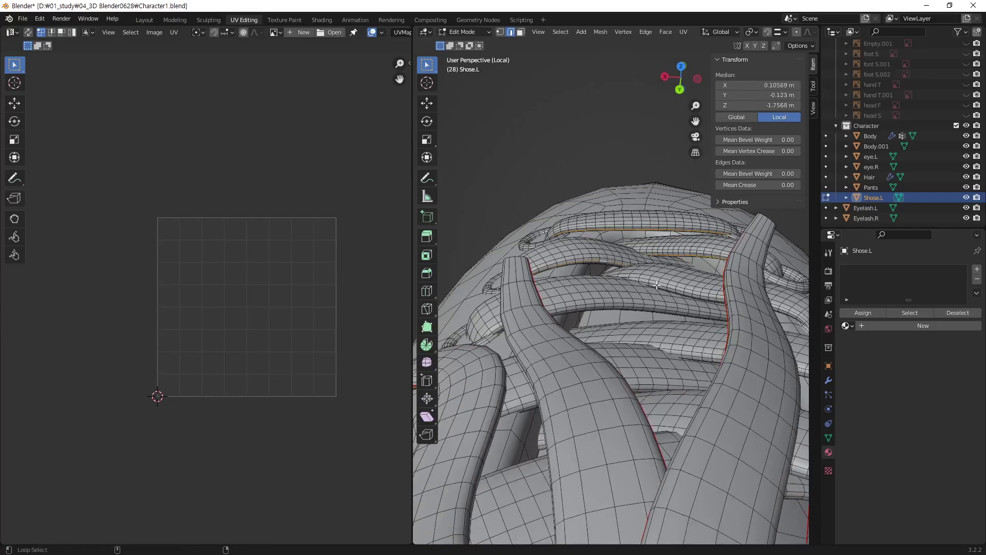
left_click(622, 307, "alt+shift")
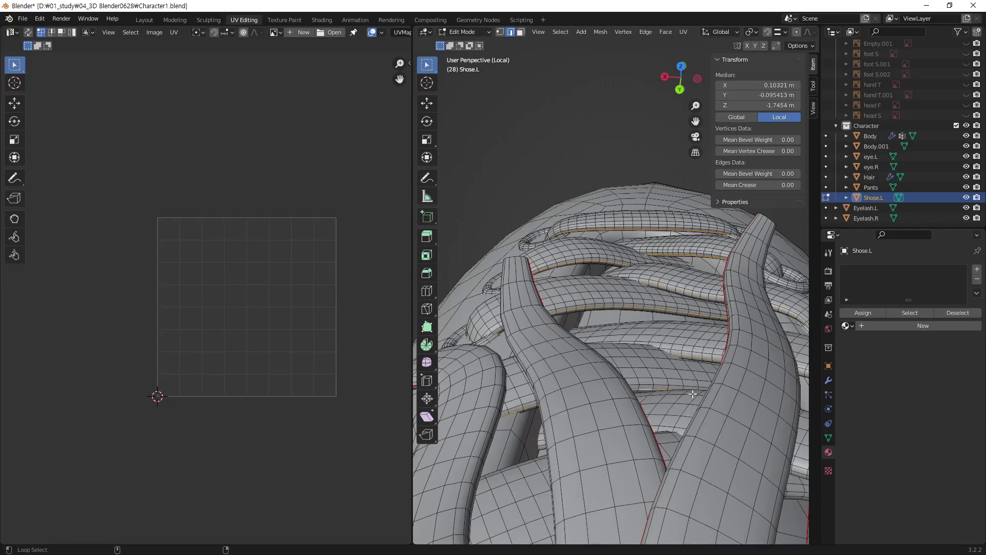
middle_click_drag(693, 393, 694, 387)
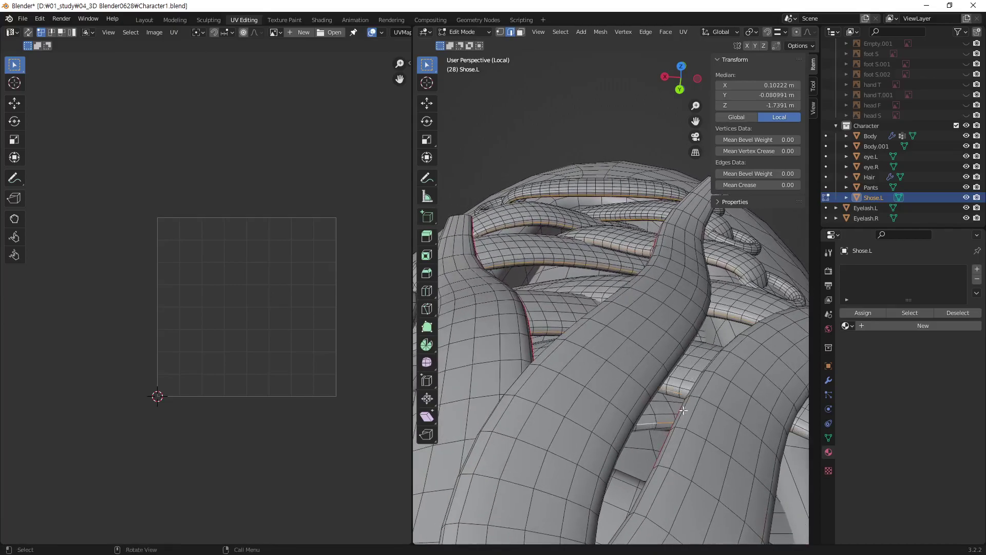
scroll(683, 410, "down", 5)
mouse_move(683, 409)
middle_mouse_down()
mouse_move(642, 416)
mouse_move(764, 336)
mouse_move(667, 367)
middle_mouse_up()
scroll(623, 420, "up", 4)
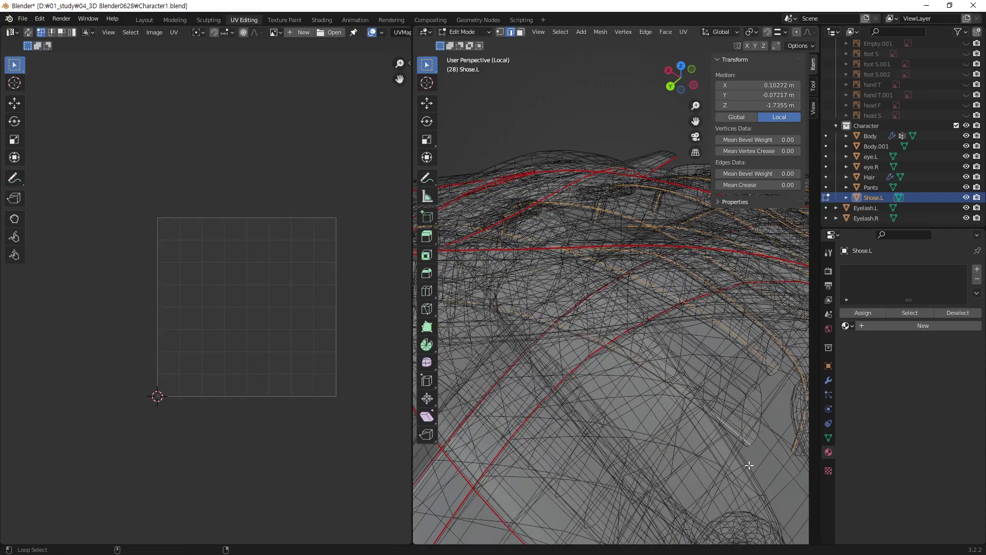
scroll(653, 392, "up", 5)
mouse_move(652, 392)
middle_mouse_down()
mouse_move(645, 406)
mouse_move(700, 411)
mouse_move(602, 380)
mouse_move(556, 297)
middle_mouse_up()
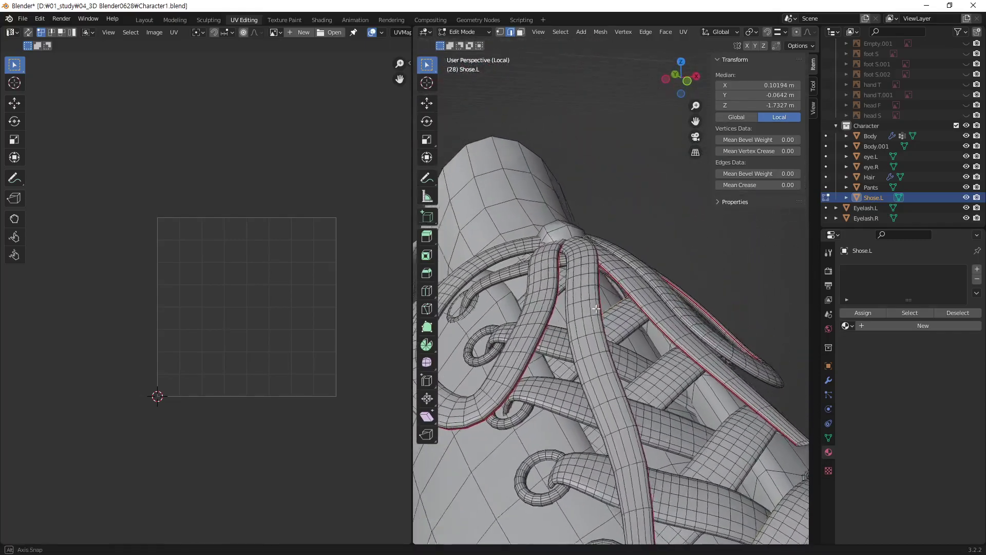
Check the lace loop selection in X-ray, then mark the selected loops as UV seams
scroll(557, 297, "up", 3)
scroll(556, 296, "up", 3)
scroll(556, 297, "up", 2)
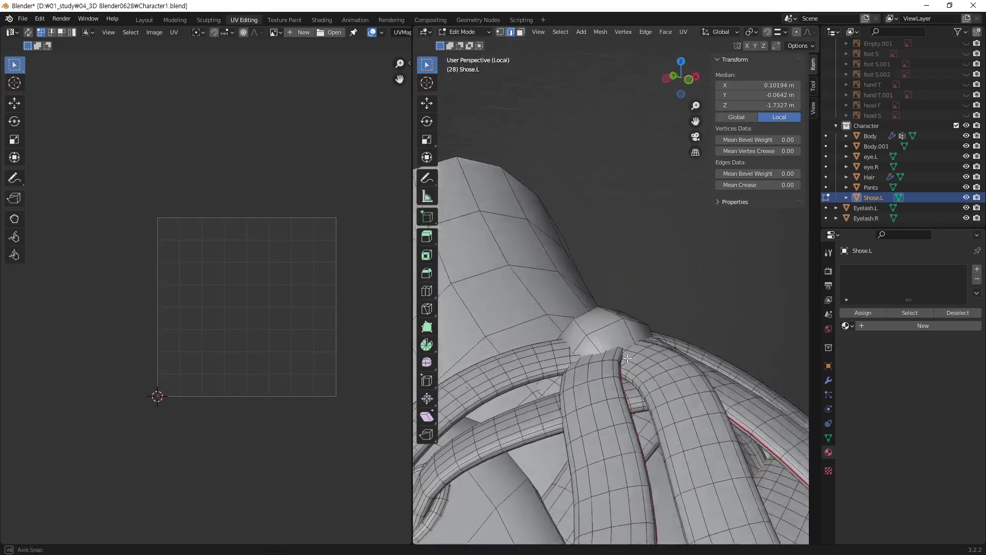
middle_click_drag(591, 350, 615, 383)
key("alt+z")
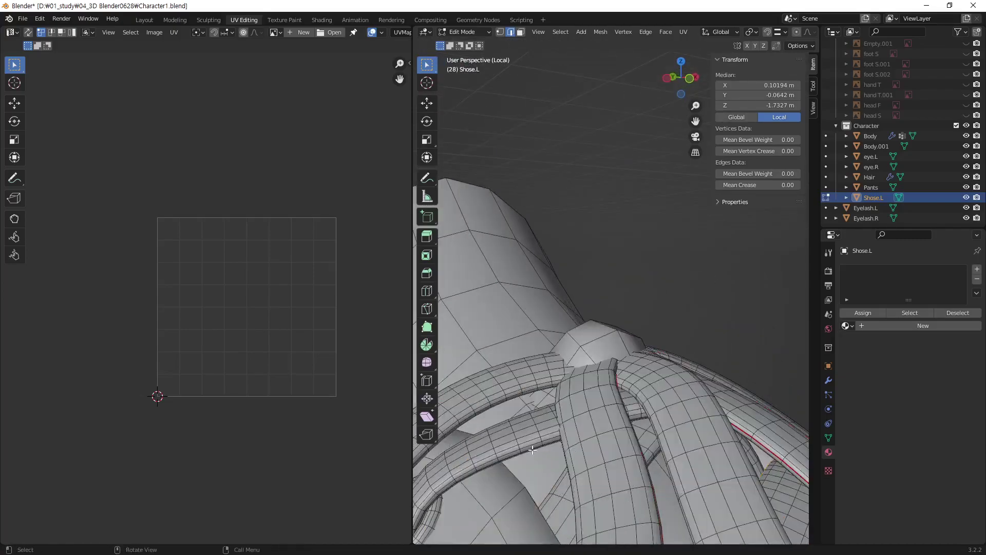
mouse_move(615, 415)
middle_mouse_down()
mouse_move(646, 397)
mouse_move(660, 414)
middle_mouse_up()
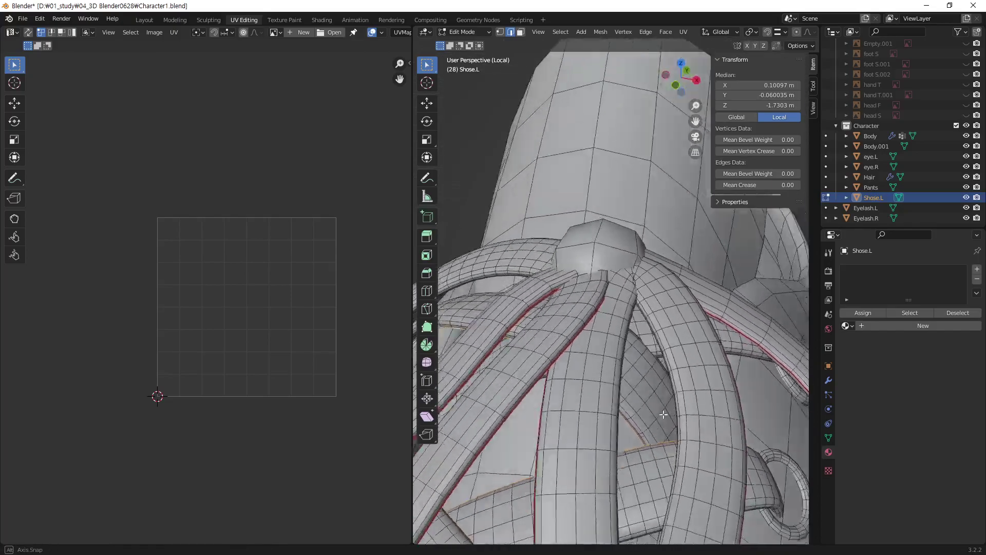
key("alt+z")
key("alt+z")
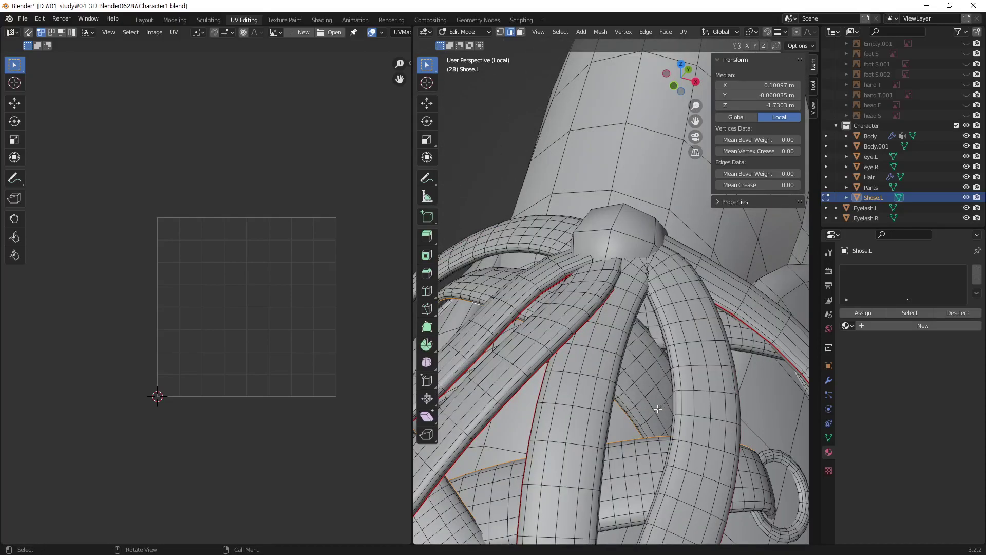
mouse_move(681, 339)
middle_mouse_down()
mouse_move(647, 375)
mouse_move(766, 381)
mouse_move(722, 336)
mouse_move(727, 385)
middle_mouse_up()
right_click(646, 374)
left_click(635, 375)
key("alt+z")
mouse_move(645, 403)
middle_mouse_down()
mouse_move(633, 357)
mouse_move(722, 389)
mouse_move(754, 367)
middle_mouse_up()
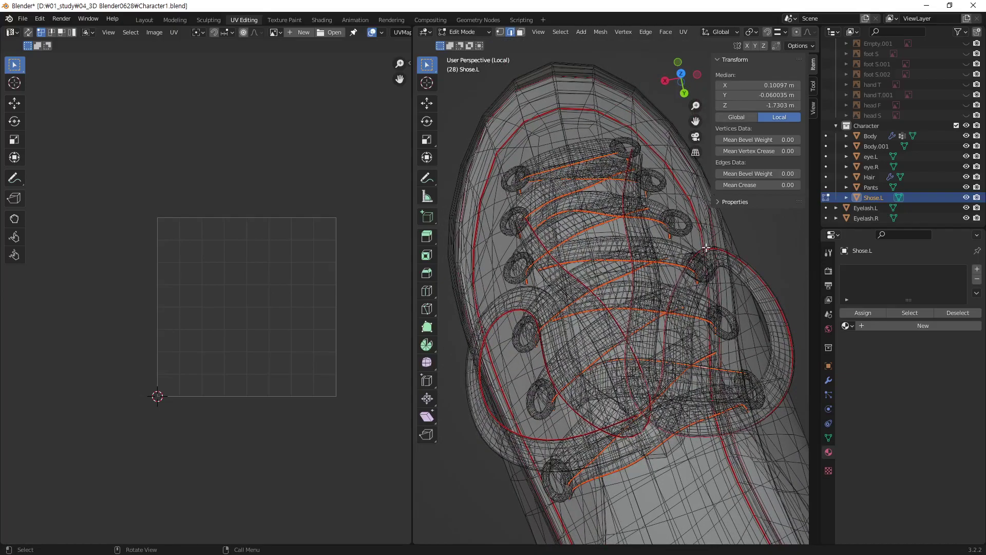
Clear the edge selection and view the laces top-down in solid shading
left_click(776, 244)
middle_click_drag(775, 244, 674, 328)
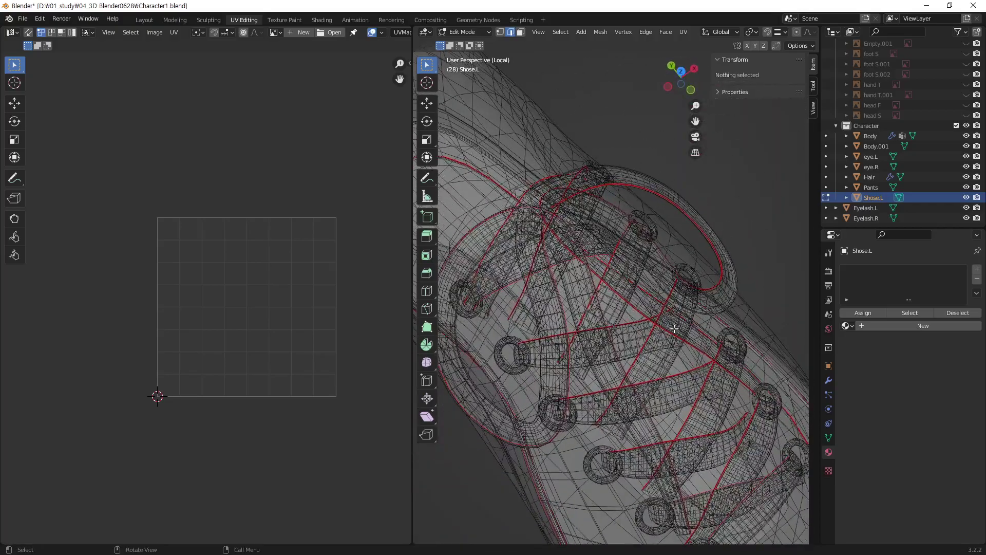
scroll(696, 319, "down", 3)
scroll(627, 378, "down", 1)
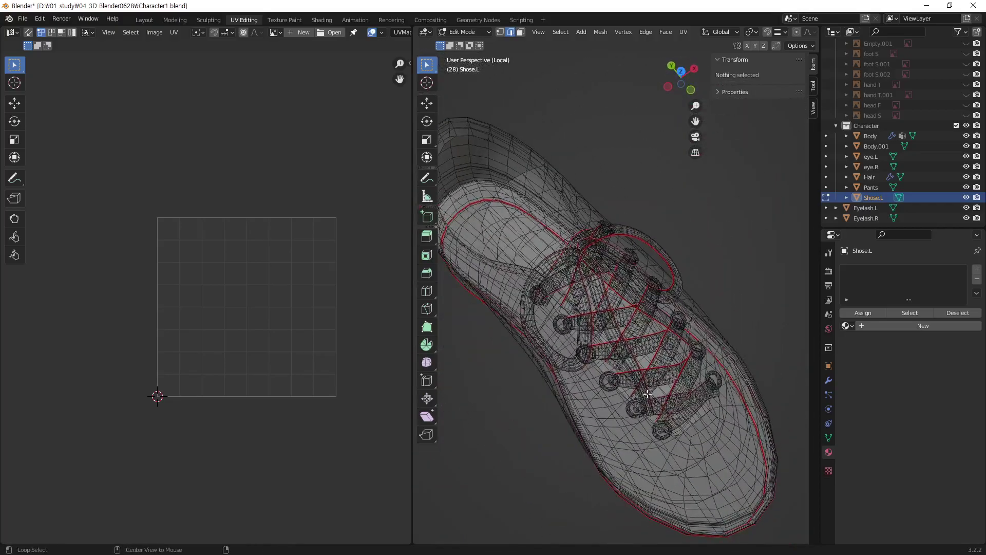
key("alt+z")
middle_click_drag(647, 394, 719, 298)
scroll(731, 282, "up", 5)
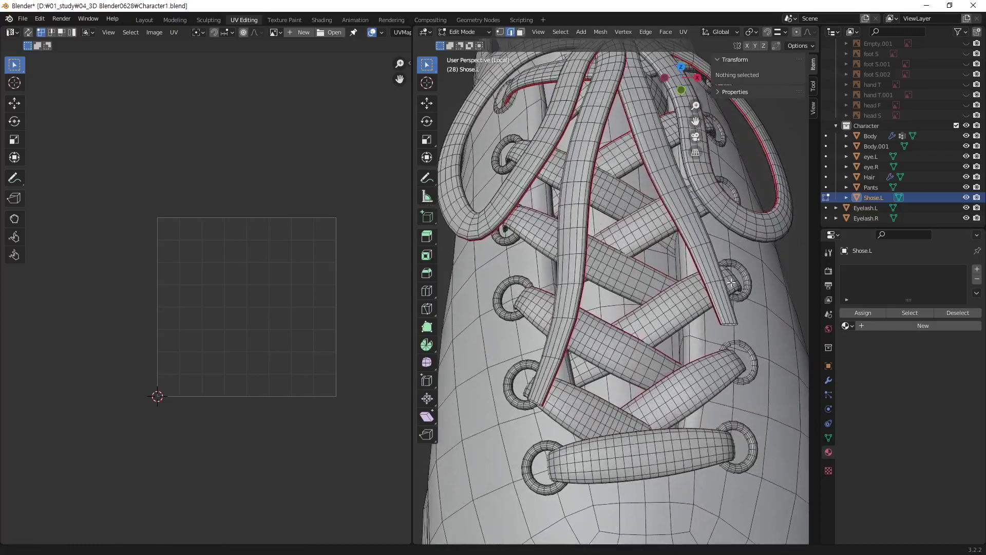
scroll(719, 303, "down", 5)
scroll(698, 334, "up", 2)
scroll(684, 359, "down", 2)
scroll(671, 383, "up", 1)
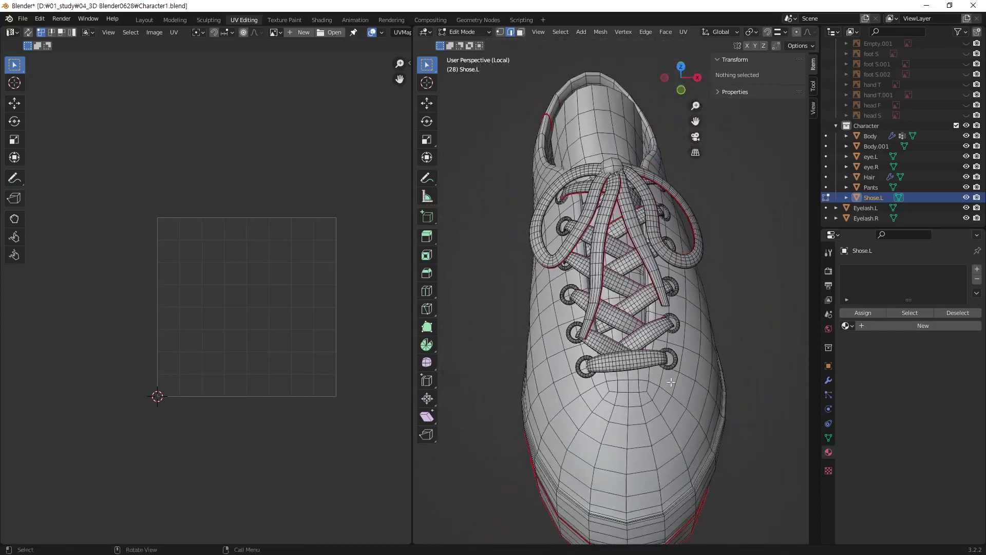
Select the entire shoe mesh in face select mode
key("a")
key("shift+l")
key("3")
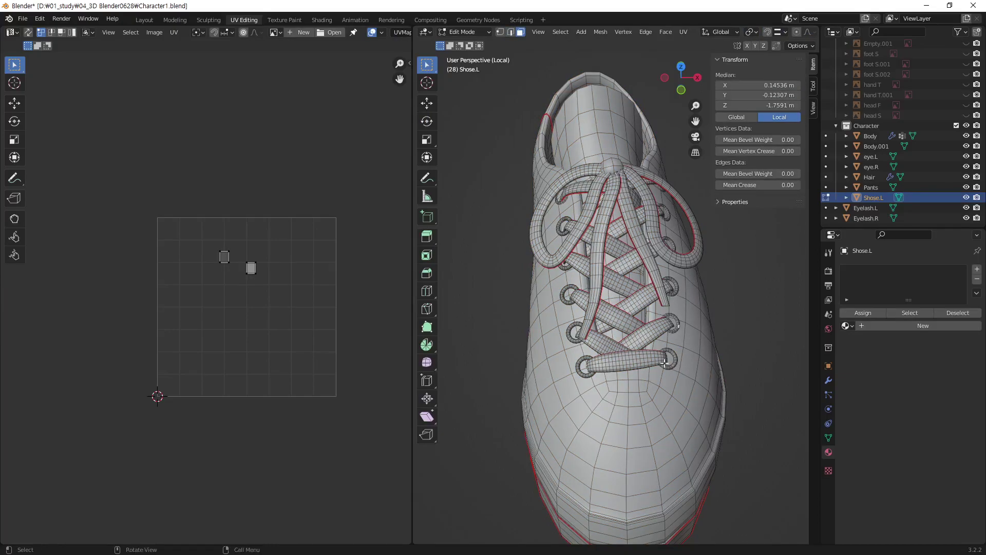
key("a")
scroll(368, 298, "up", 1)
scroll(341, 308, "up", 2)
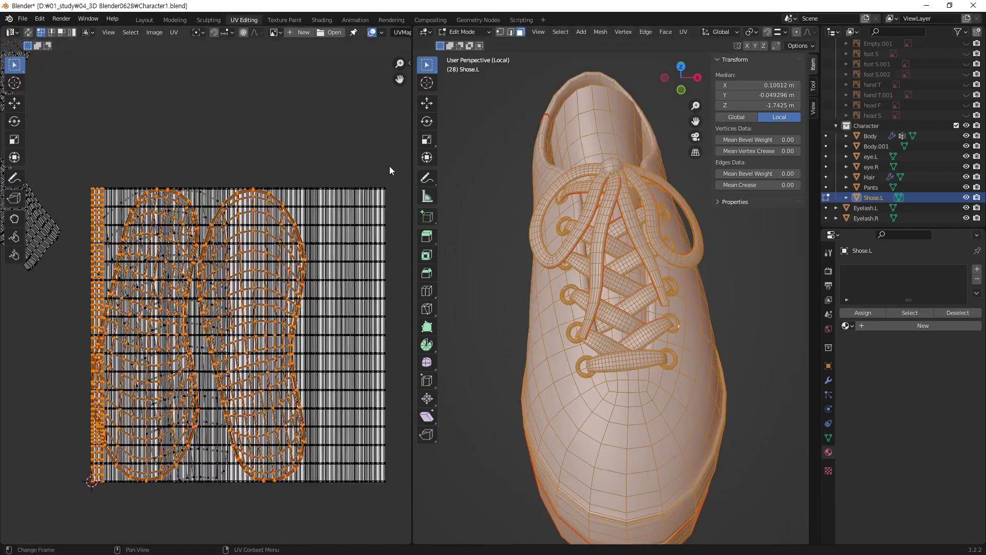
key("alt+a")
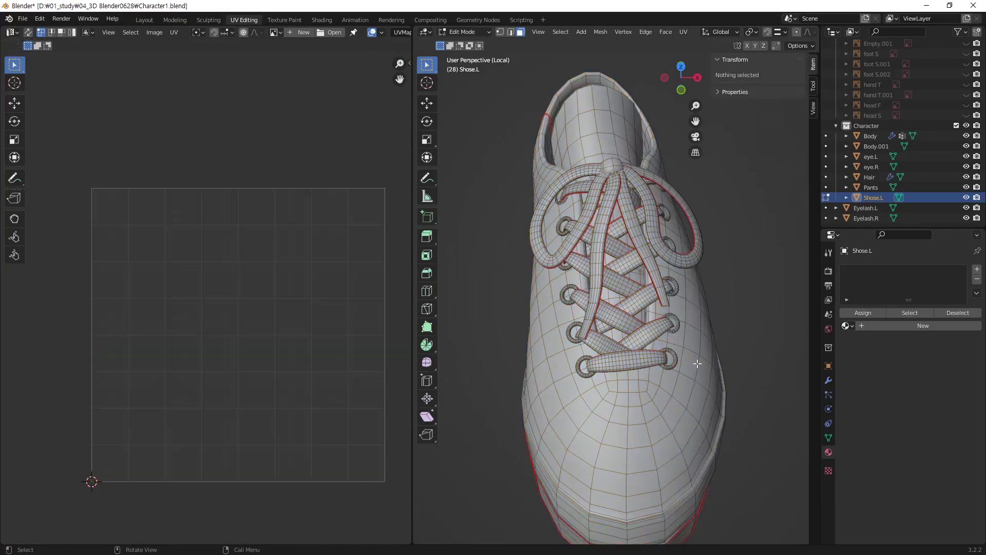
middle_click_drag(689, 351, 696, 400)
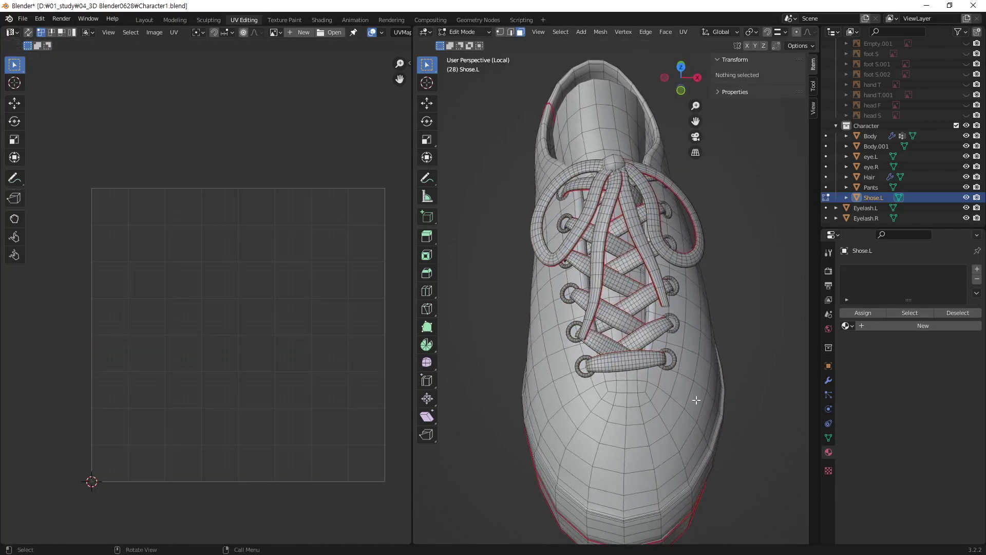
key("a")
scroll(724, 330, "down", 2)
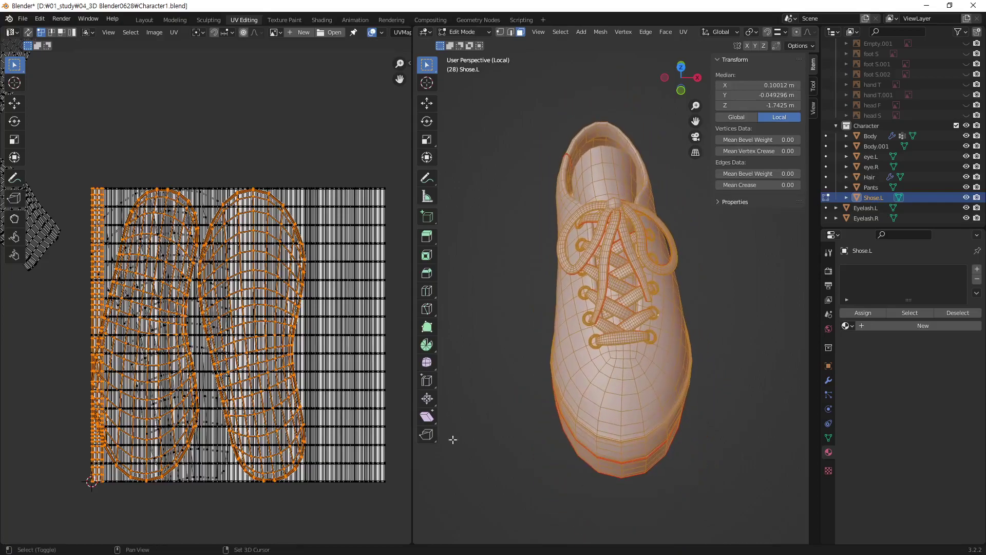
Unwrap the whole shoe into 32 UV islands, then box-select the square's top-right corner faces
mouse_move(257, 349)
middle_mouse_down()
mouse_move(302, 289)
mouse_move(288, 351)
middle_mouse_up()
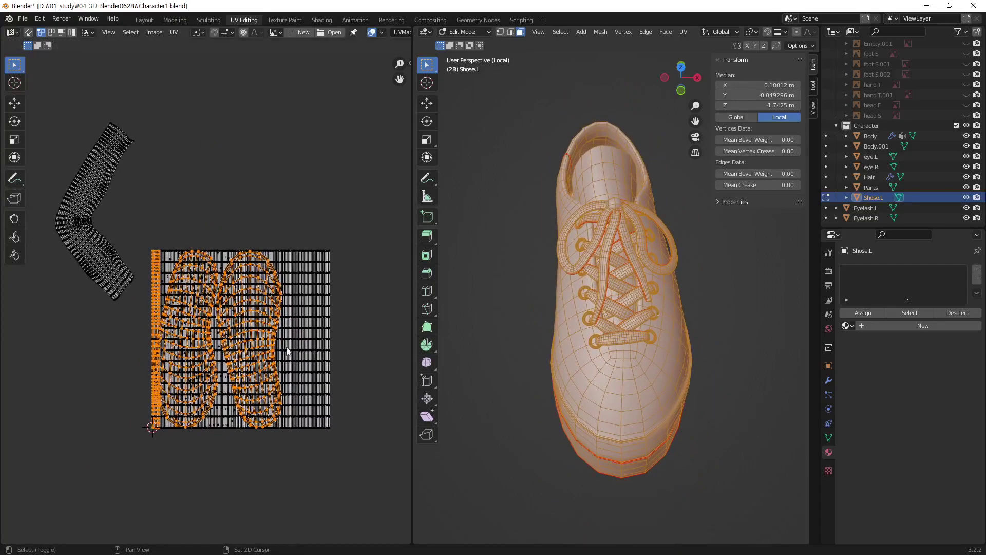
right_click(288, 353)
left_click(286, 353)
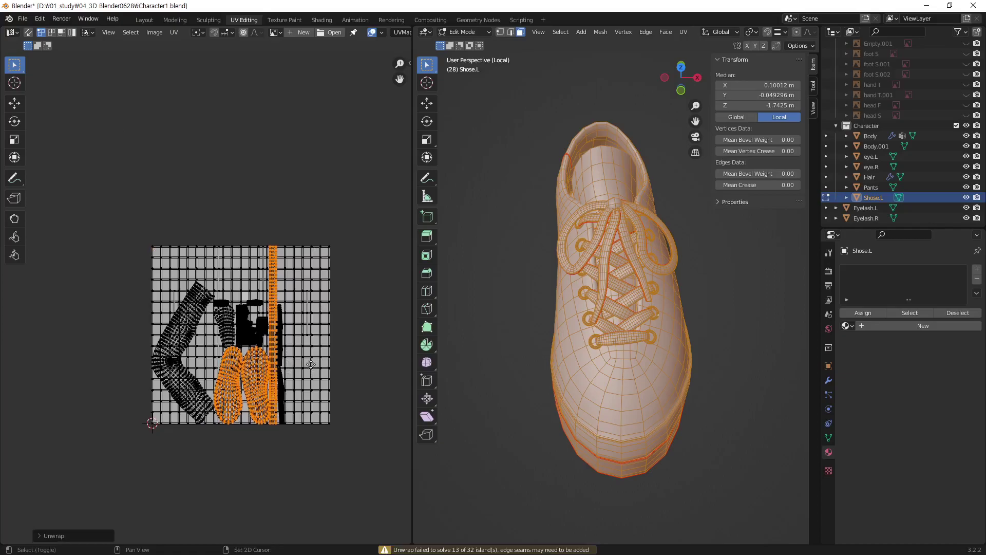
middle_click_drag(308, 449, 310, 399)
left_click(317, 389)
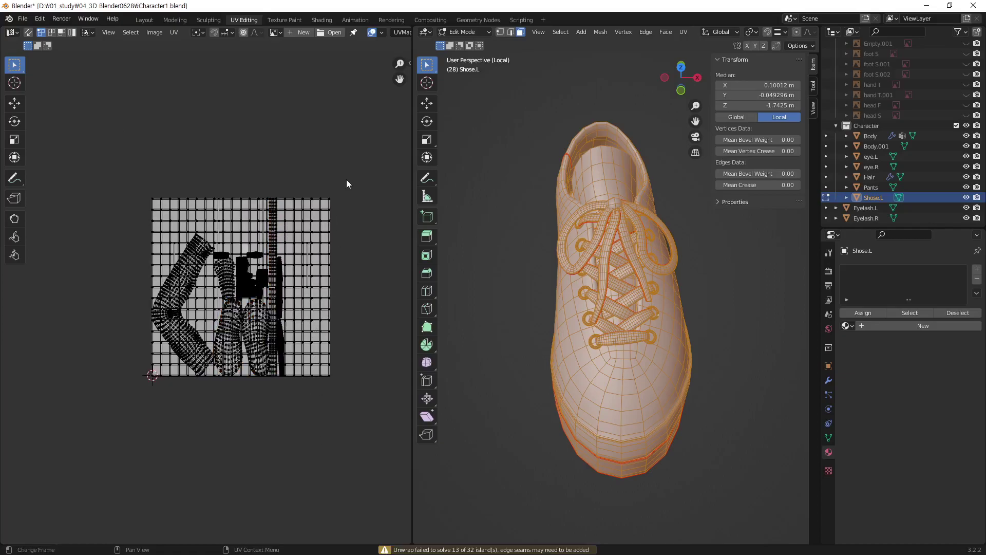
left_click_drag(347, 180, 305, 236)
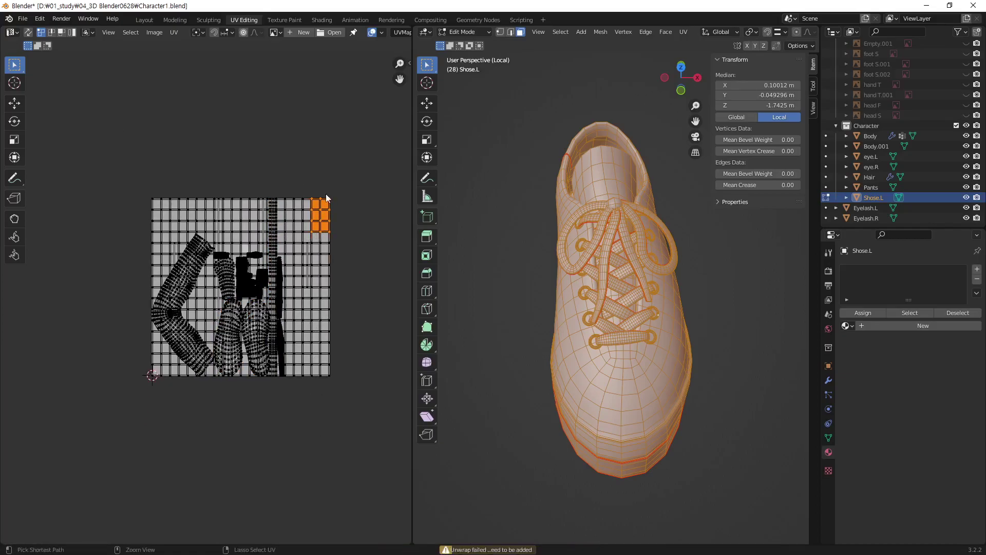
Move the large grid island above the UV square and the bent strip island to its left
key("a")
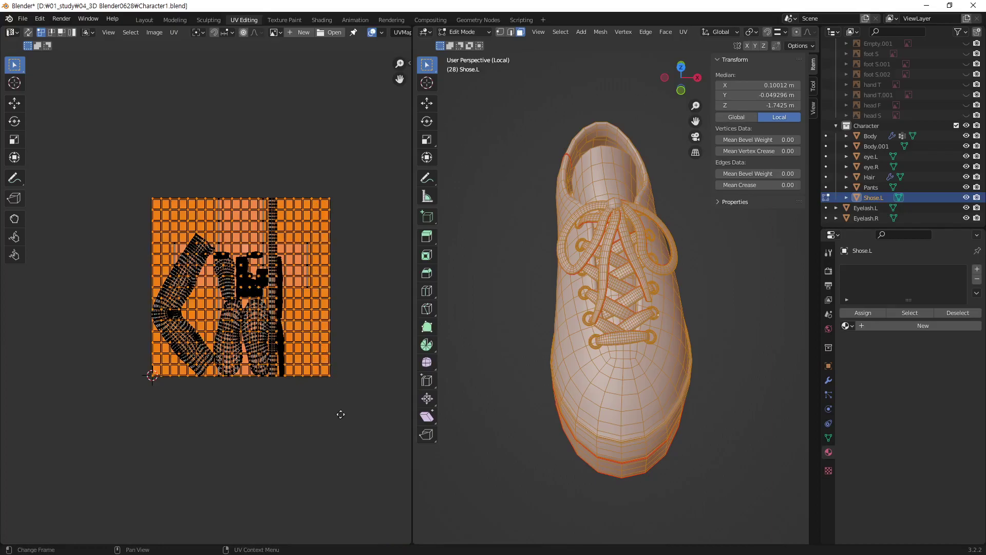
left_click(196, 215)
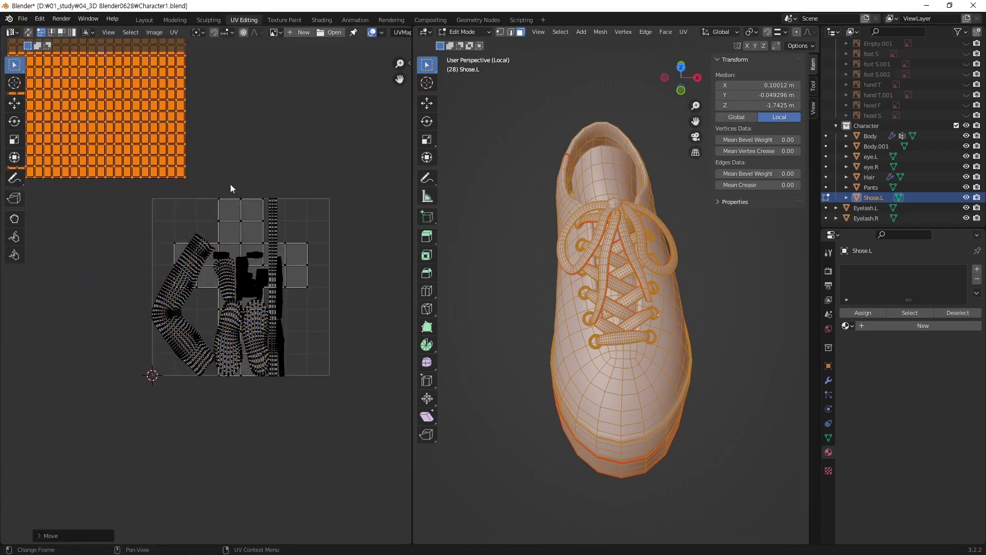
key("g")
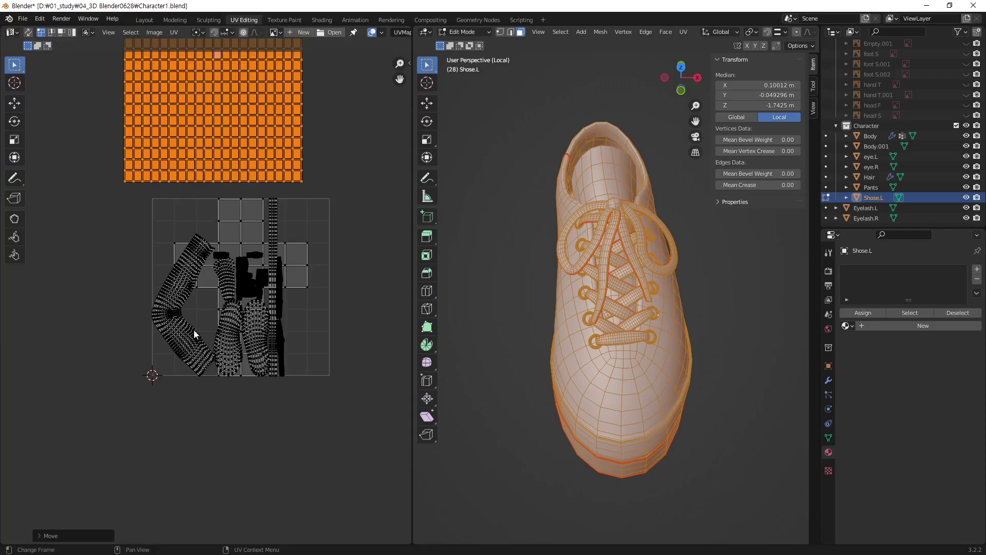
left_click(194, 334)
key("l")
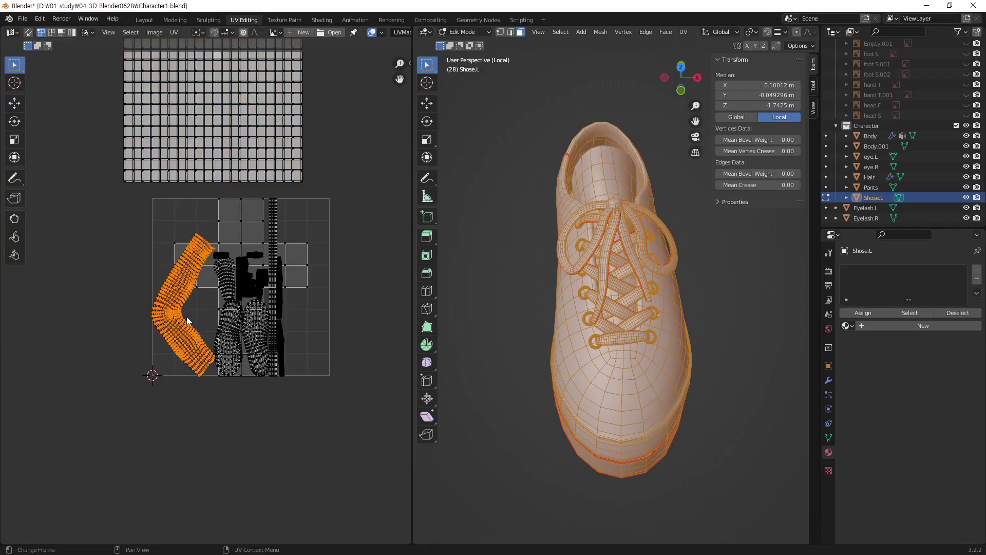
key("g")
left_click(250, 382)
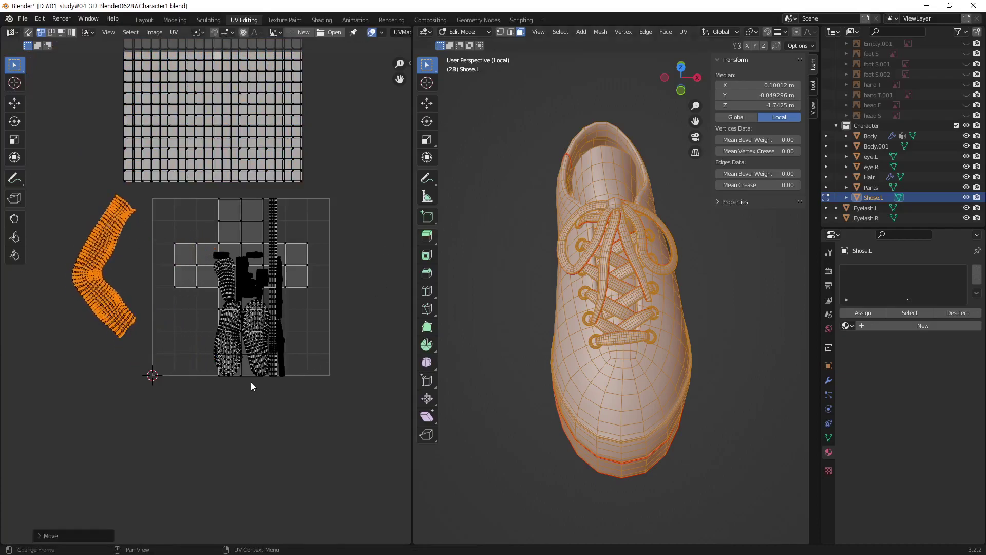
left_click(245, 361)
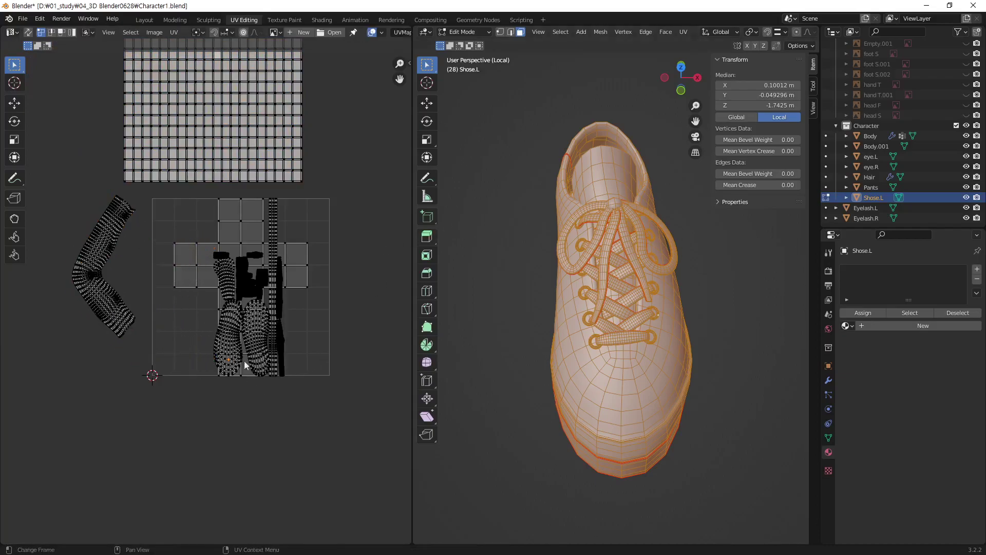
Move the cross-shaped UV island outside the square's lower left
left_click(227, 223)
key("l")
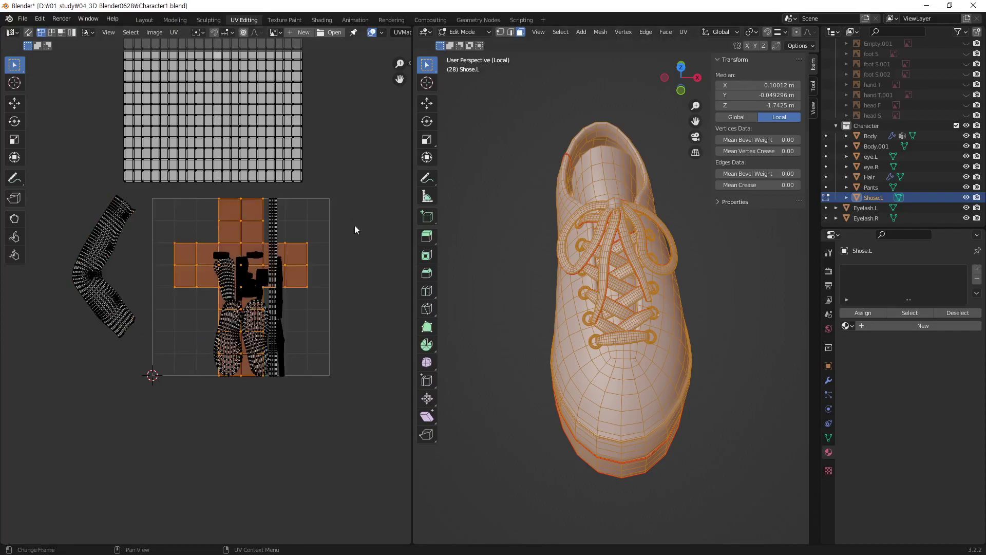
key("g")
left_click(147, 485)
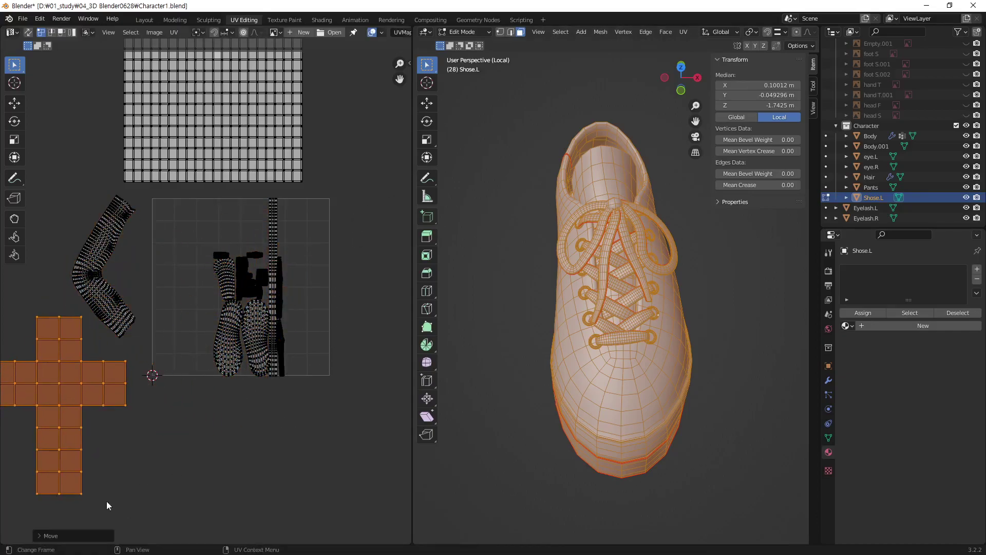
middle_click_drag(554, 273, 646, 324)
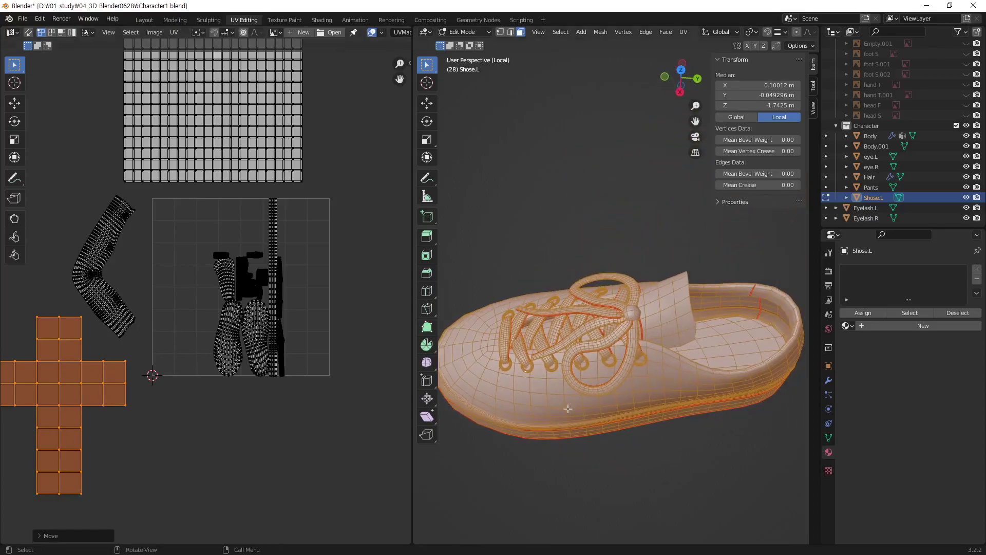
key("alt+a")
scroll(652, 326, "up", 4)
Select the whole shoe mesh and move both sole islands below the UV square
scroll(685, 338, "up", 3)
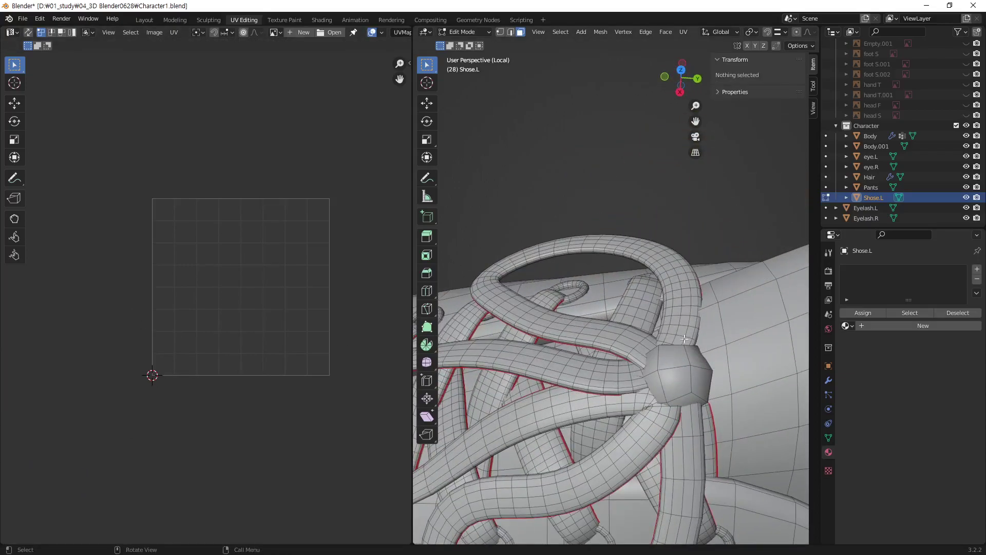
middle_click_drag(681, 353, 730, 311)
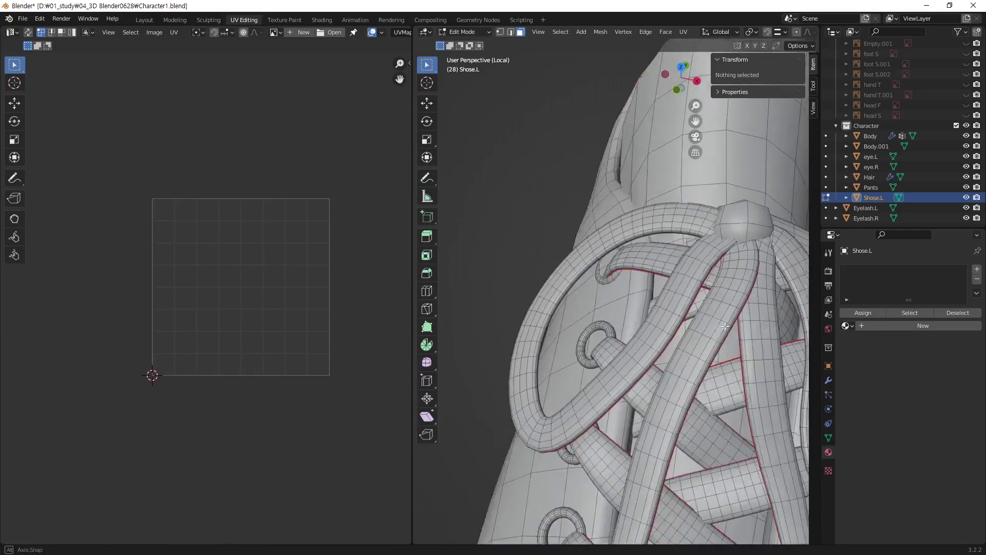
key("a")
scroll(300, 370, "down", 2)
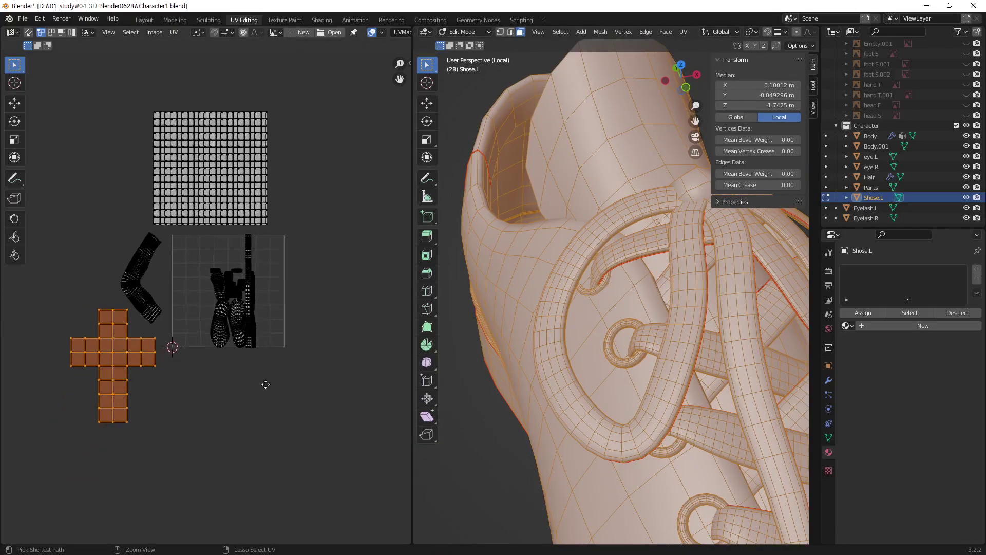
scroll(264, 380, "up", 3)
scroll(263, 365, "up", 1)
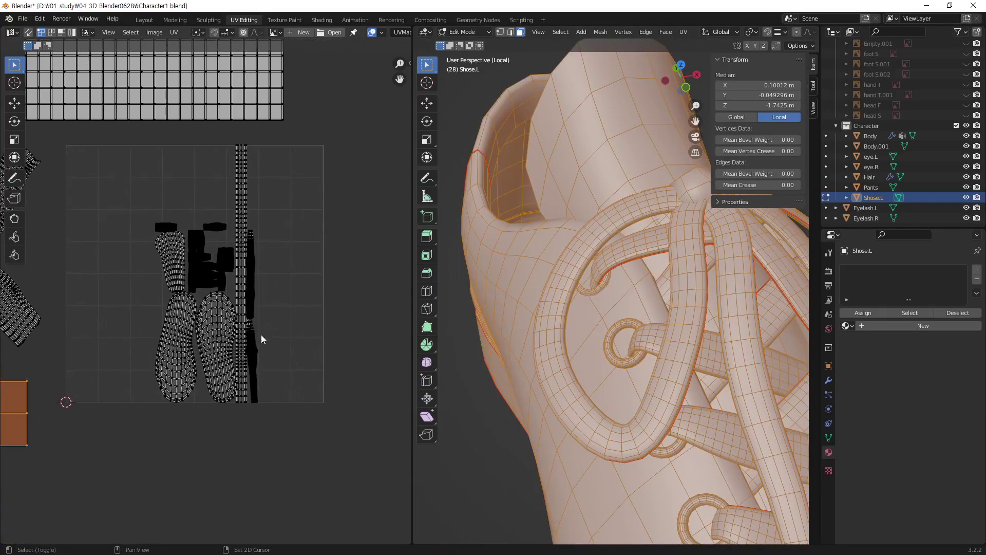
middle_click_drag(261, 334, 356, 365)
key("b")
left_click_drag(244, 364, 313, 408)
key("ctrl+l")
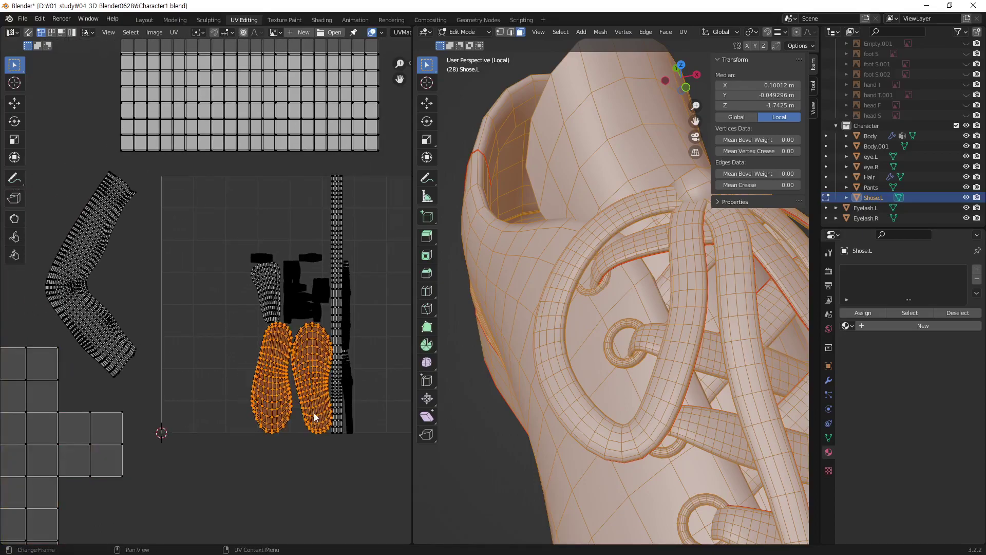
key("g")
left_click(333, 409)
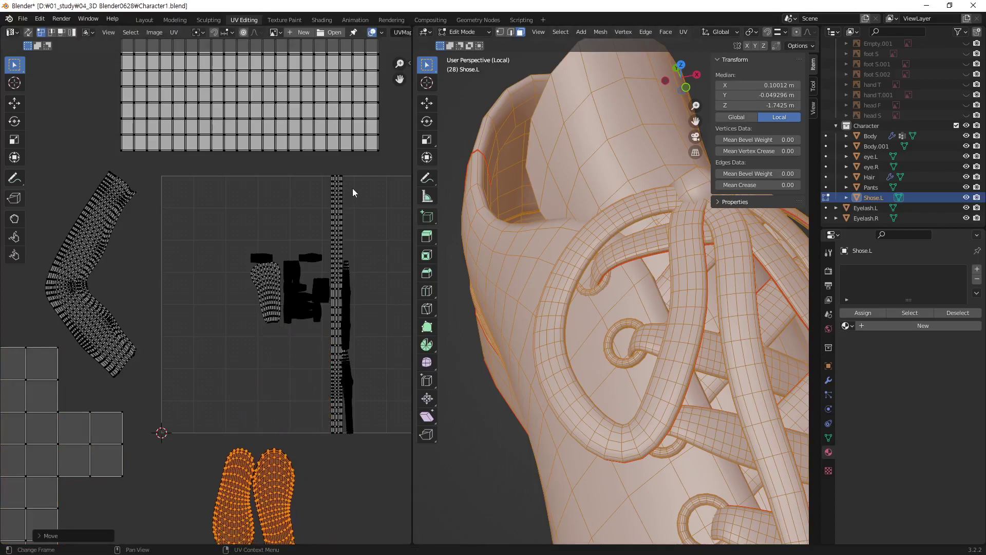
Move the long vertical strip island out to the right of the UV square
left_click(332, 192)
key("ctrl+l")
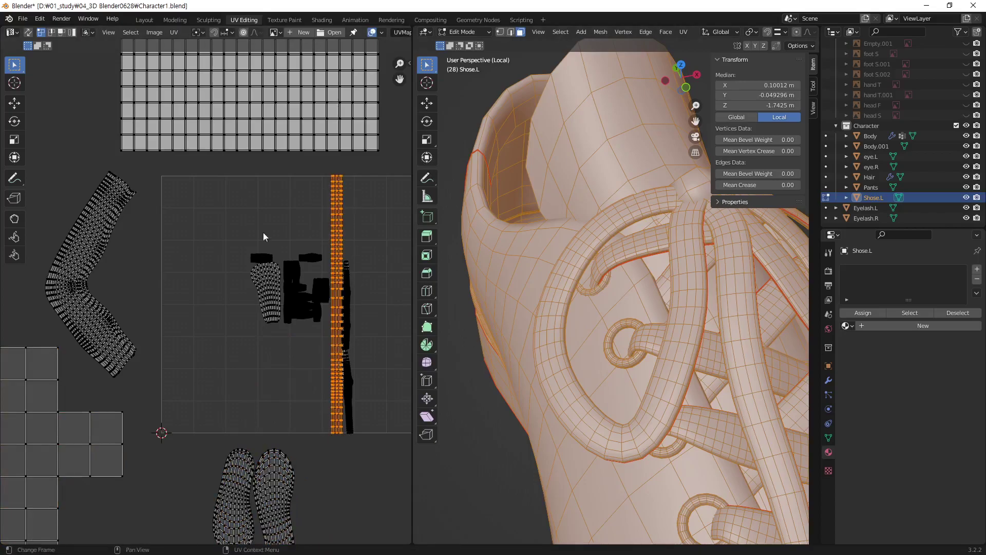
key("g")
left_click(372, 383)
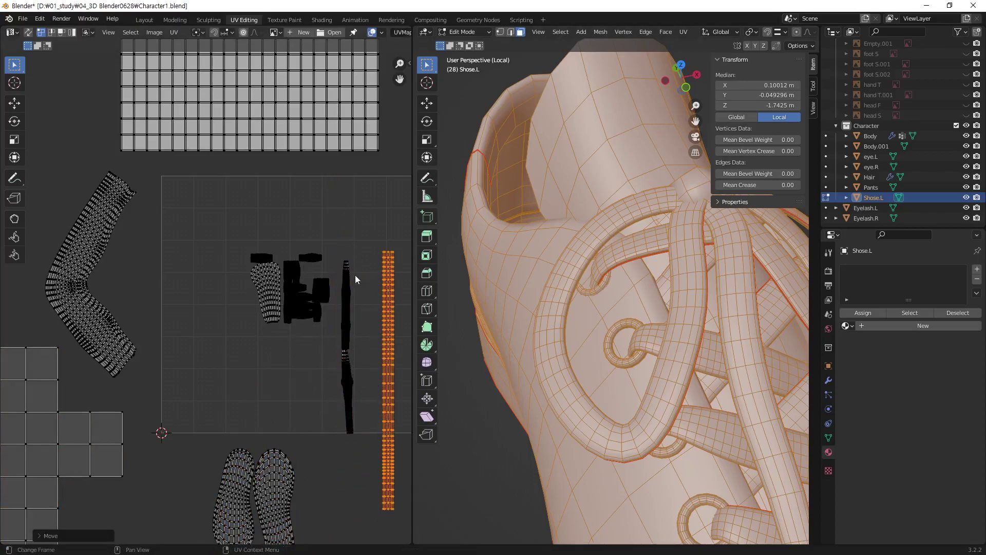
Move the left shoe upper island out to the bottom left
left_click_drag(268, 286, 256, 314)
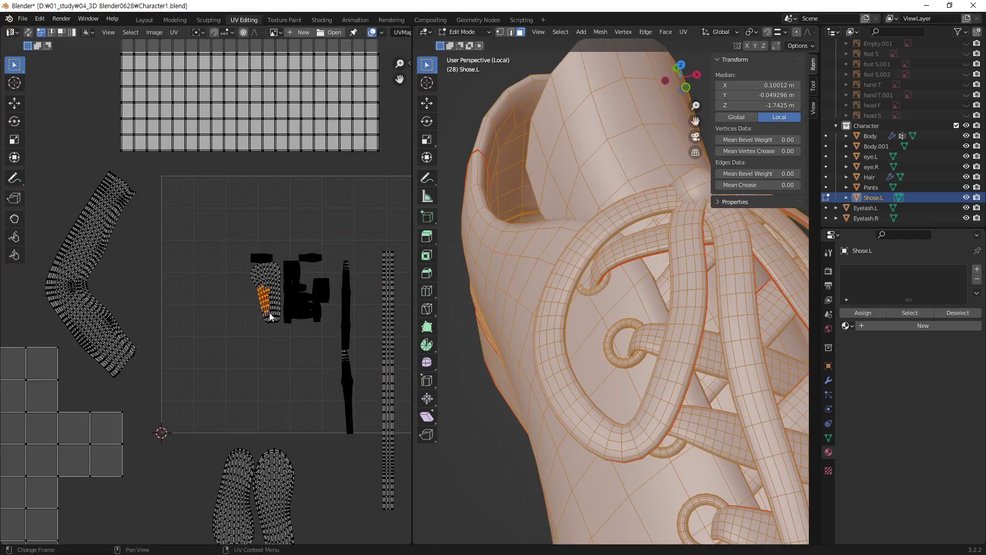
key("ctrl+l")
key("g")
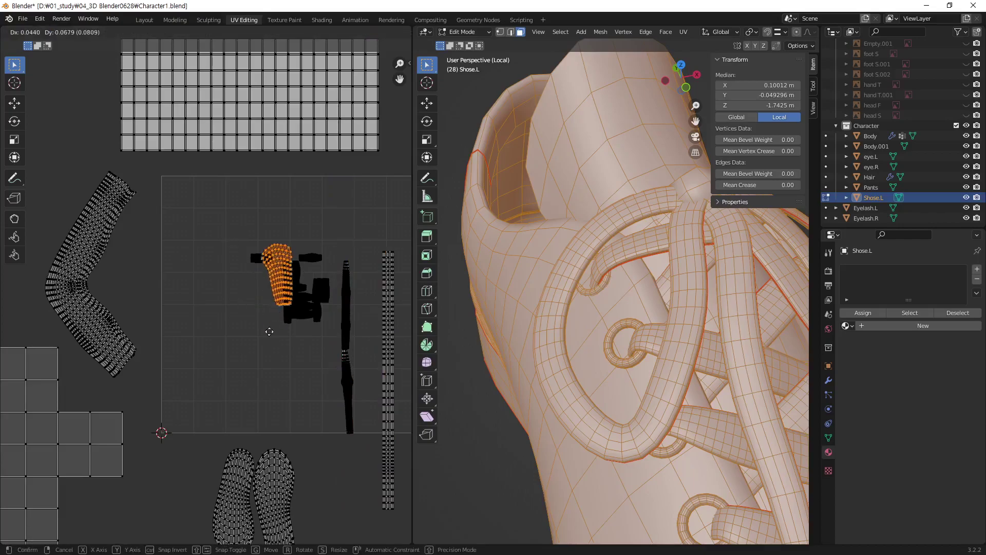
left_click(116, 501)
scroll(277, 334, "up", 2)
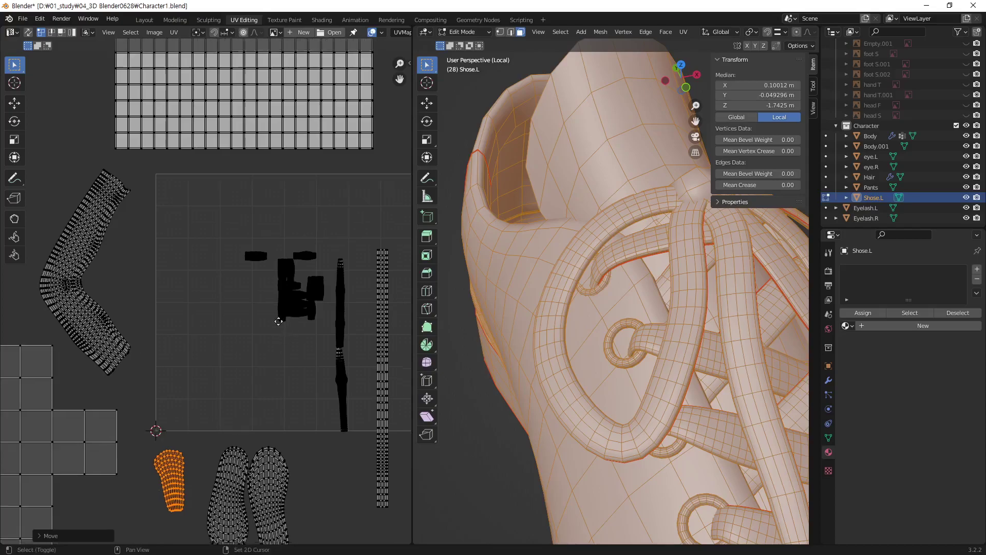
scroll(294, 260, "up", 2)
scroll(308, 308, "up", 2)
Switch to island select and regroup the top-left, top and lower shoe islands tightly
middle_click_drag(346, 369, 245, 325)
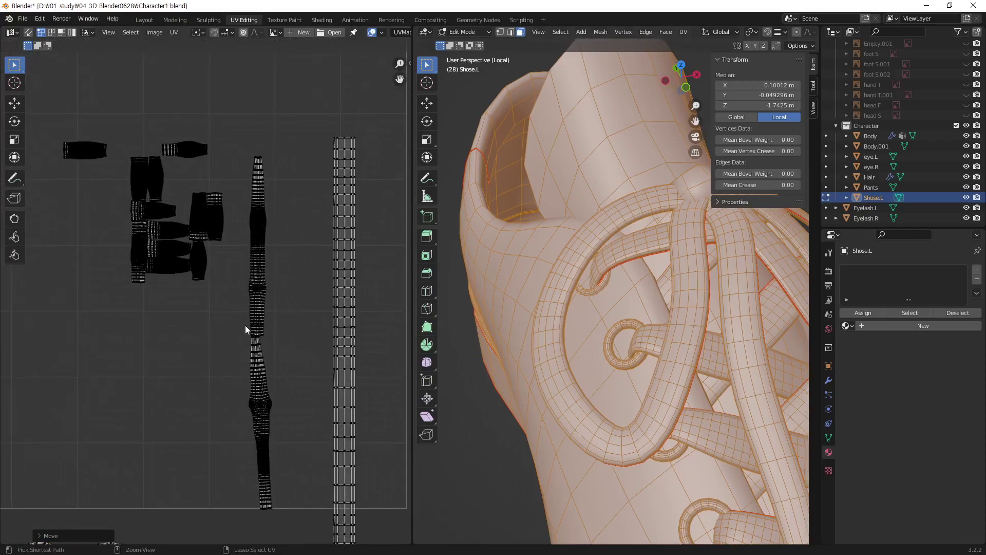
scroll(205, 232, "up", 2)
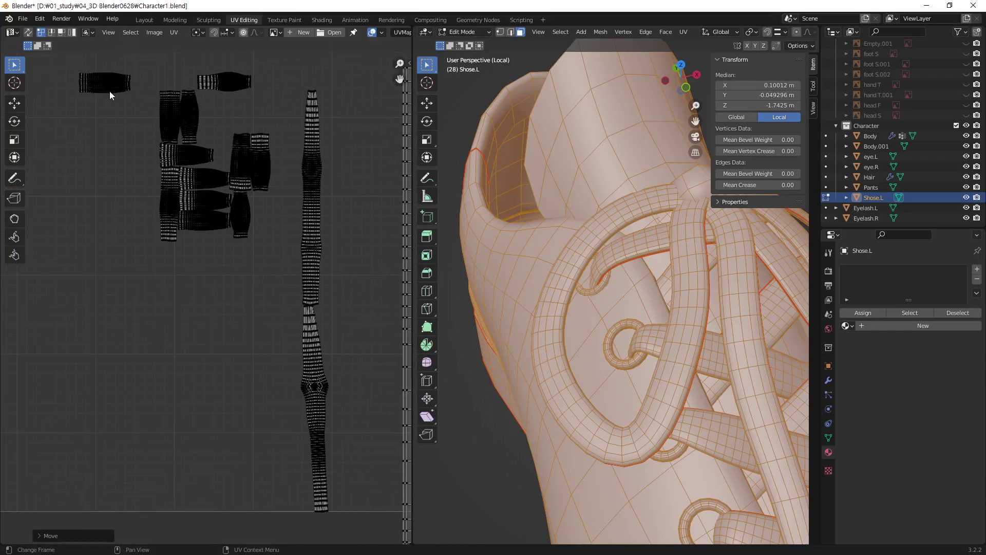
left_click(110, 91)
key("g")
left_click(215, 263)
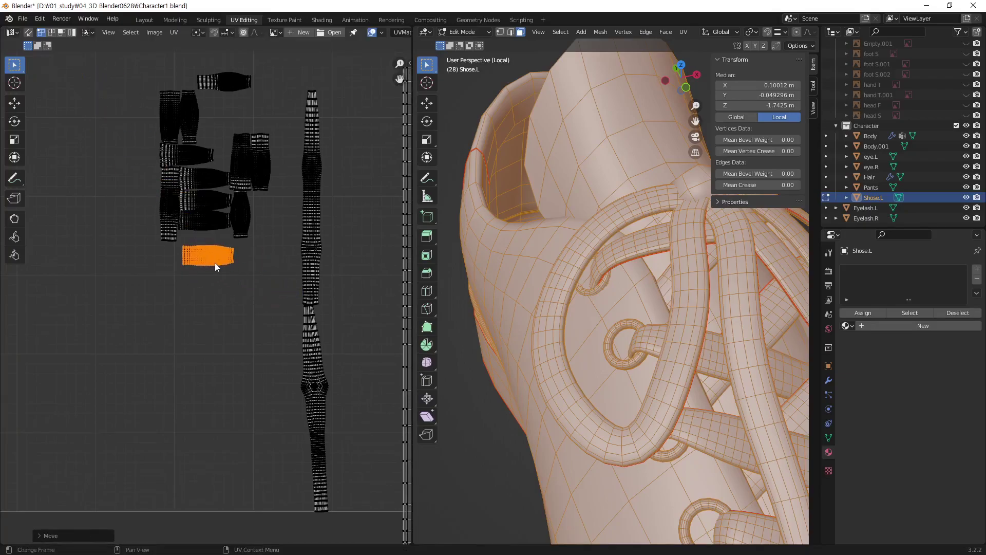
left_click(70, 32)
key("l")
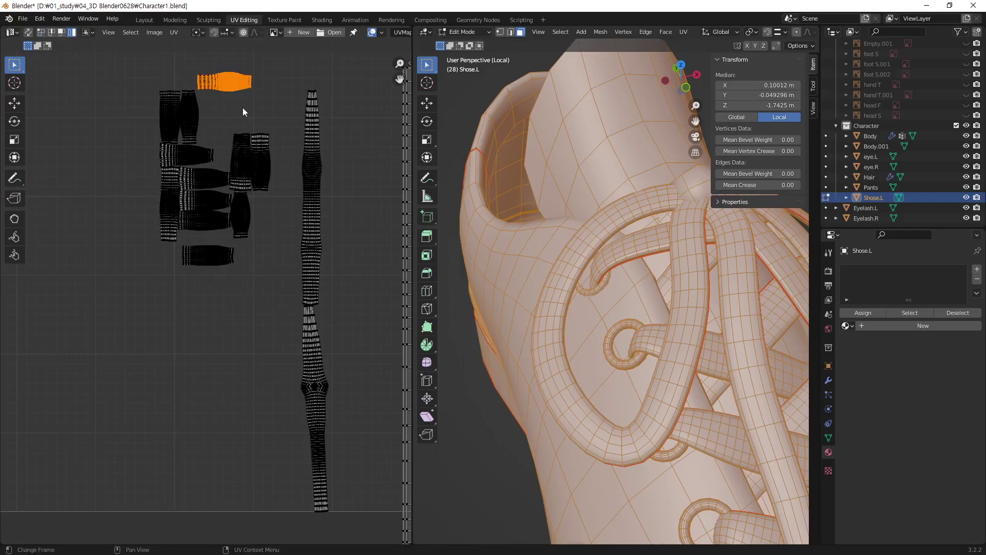
key("g")
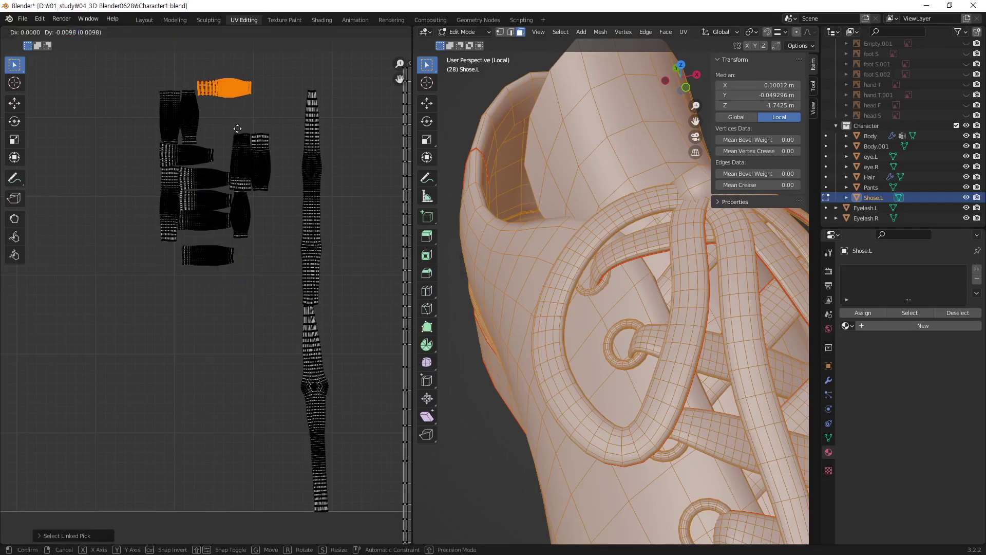
left_click(244, 139)
left_click(225, 247)
key("g")
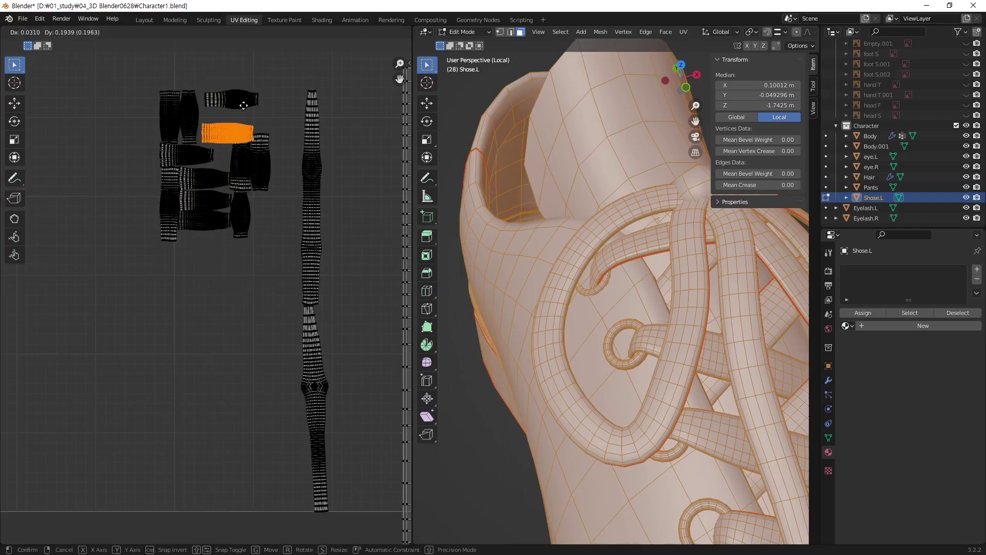
left_click(246, 103)
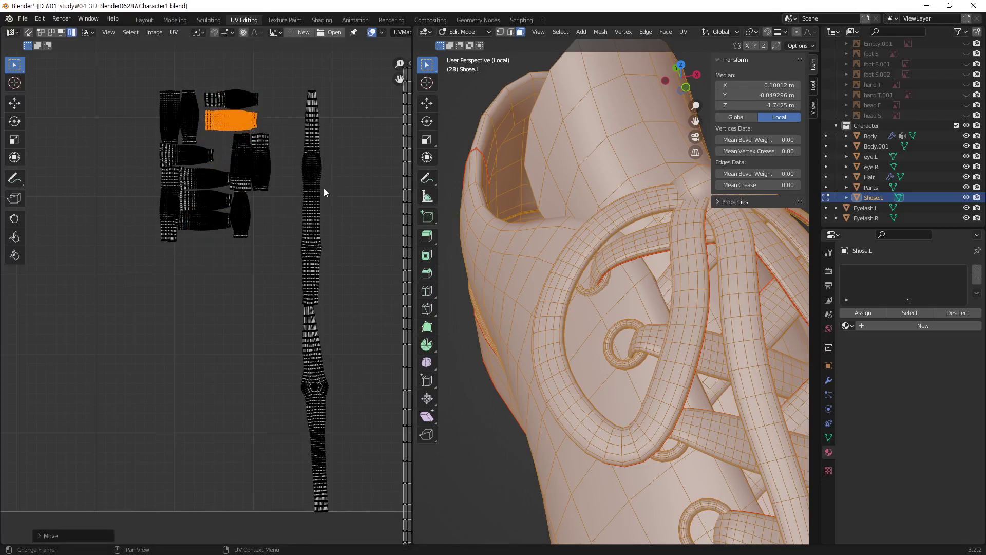
Stand the two long strips upright side by side, then select the small island below
left_click(302, 188)
key("g")
left_click(275, 185)
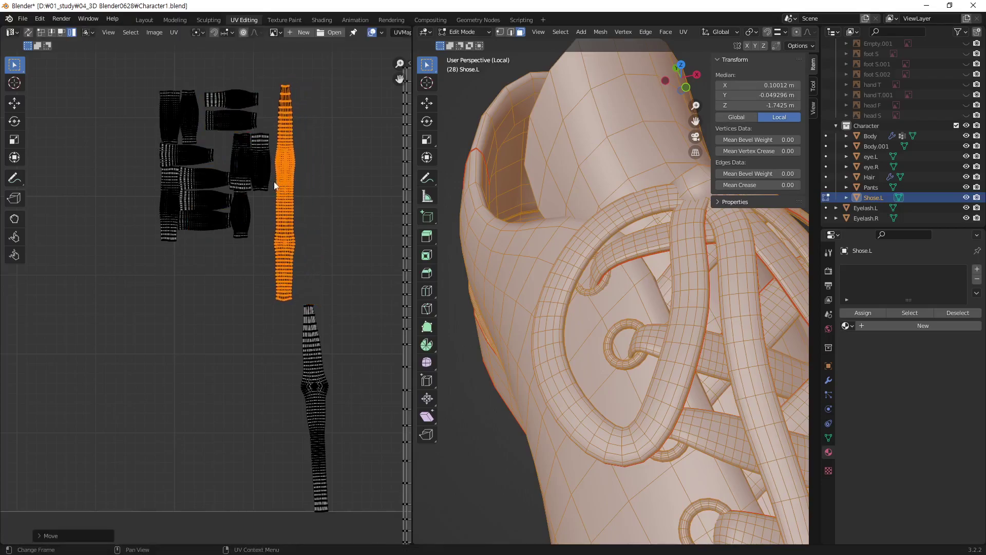
left_click(316, 372)
key("g")
left_click(355, 166)
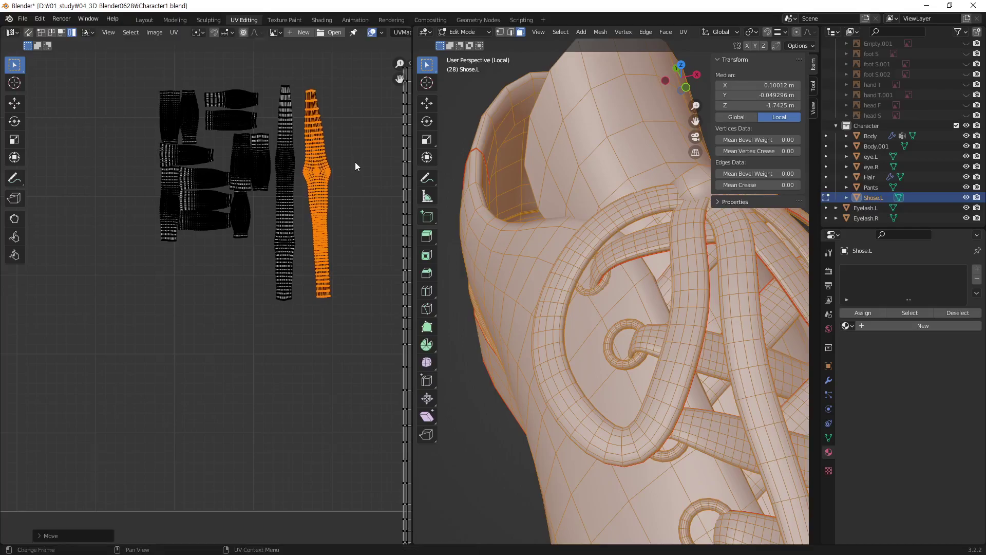
key("r")
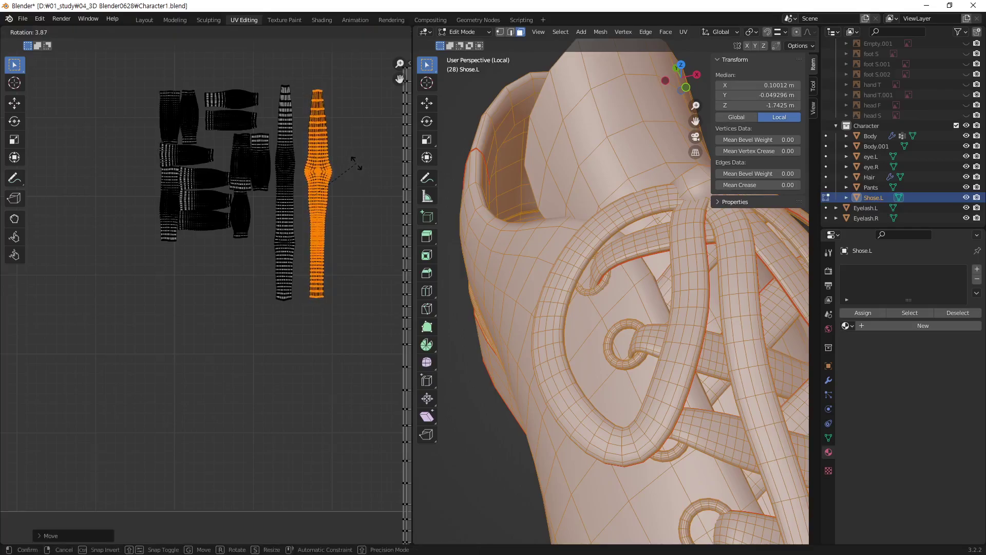
left_click(358, 191)
key("g")
left_click(356, 206)
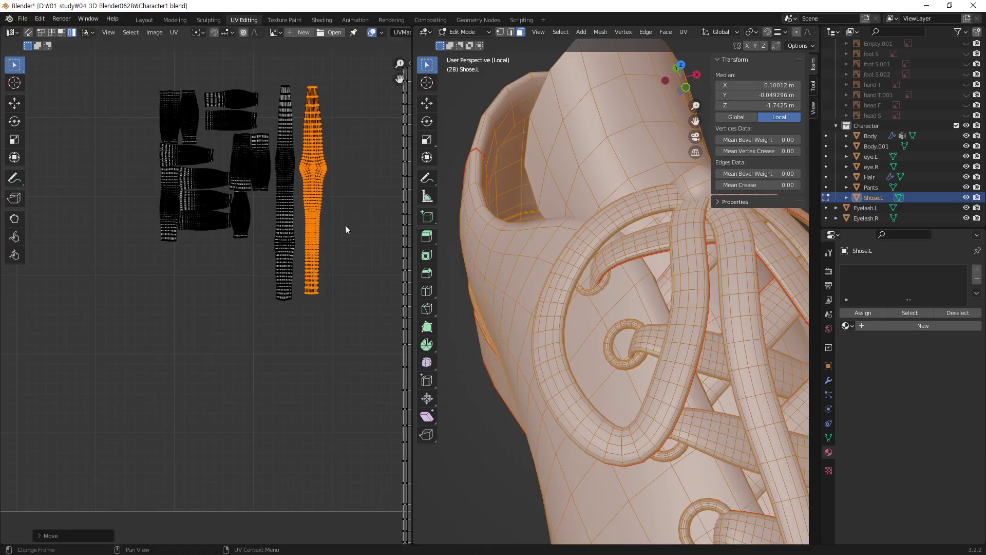
left_click(241, 221)
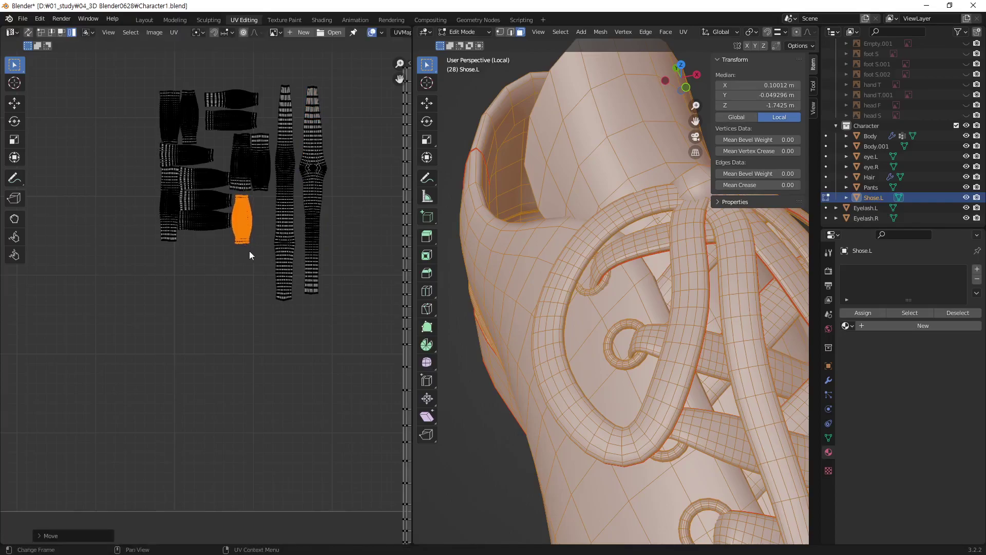
left_click(368, 322)
Box-select all the shoe's UV islands and move them right of the UV square
middle_click_drag(246, 240, 210, 303, "ctrl")
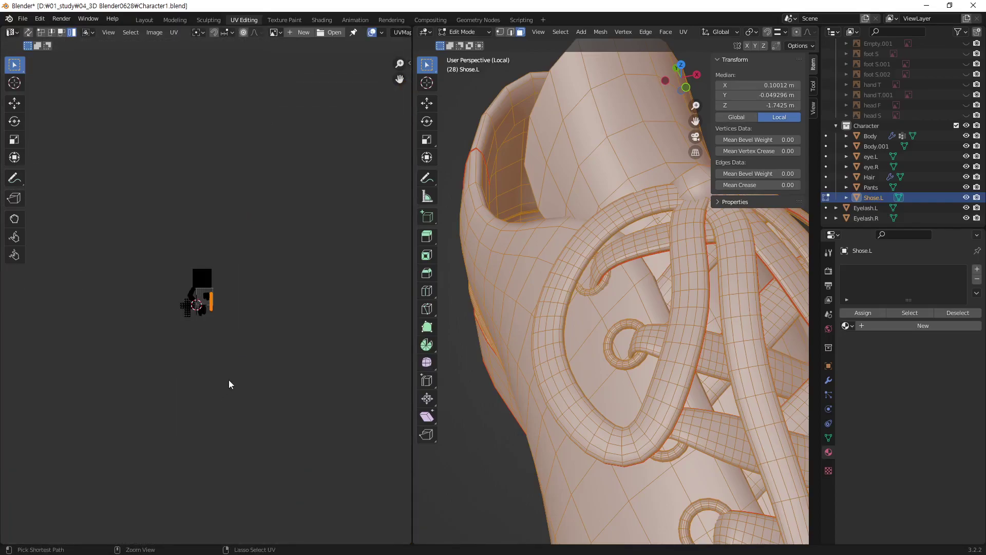
scroll(210, 303, "up", 3)
left_click_drag(306, 104, 54, 429)
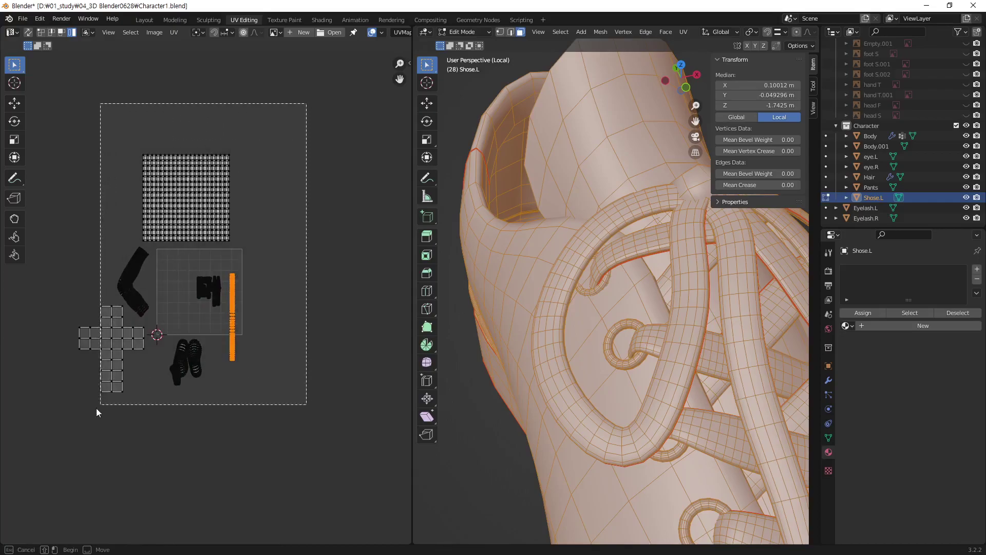
key("g")
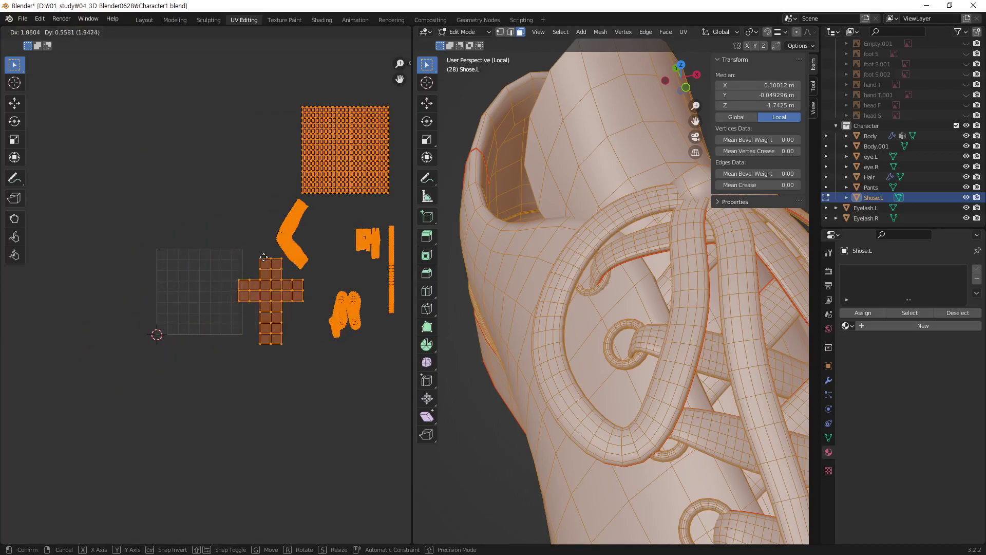
left_click(308, 267)
scroll(247, 287, "down", 4)
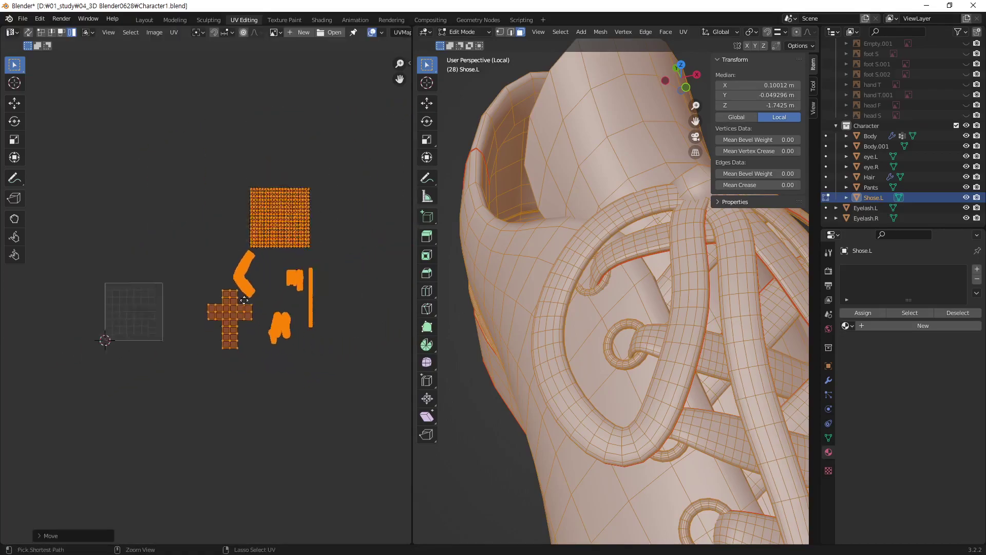
scroll(236, 288, "down", 2)
Toggle Object Mode and back into Edit Mode, reframing the shoe and its islands
key("Tab")
mouse_move(663, 312)
middle_mouse_down("ctrl")
mouse_move(528, 414)
mouse_move(700, 301)
mouse_move(627, 319)
middle_mouse_up("ctrl")
key("Tab")
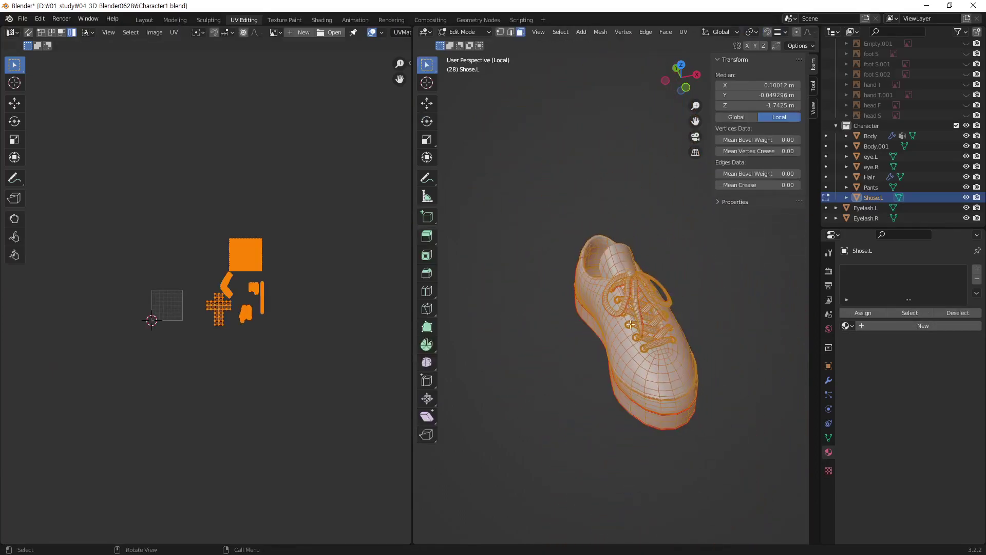
scroll(217, 295, "up", 1)
scroll(256, 257, "up", 2)
scroll(308, 231, "up", 2)
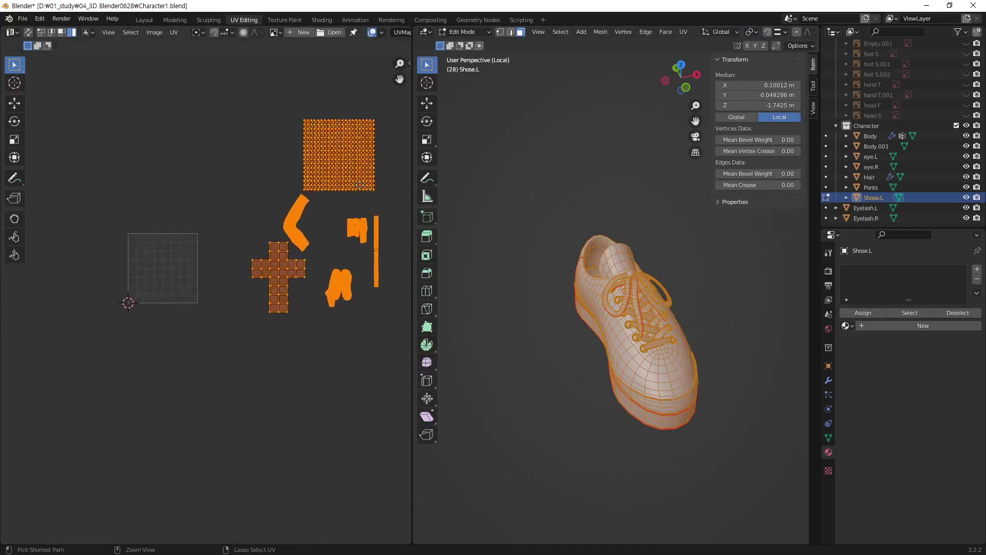
scroll(342, 193, "up", 2)
mouse_move(342, 193)
middle_mouse_down()
mouse_move(247, 260)
mouse_move(301, 248)
middle_mouse_up()
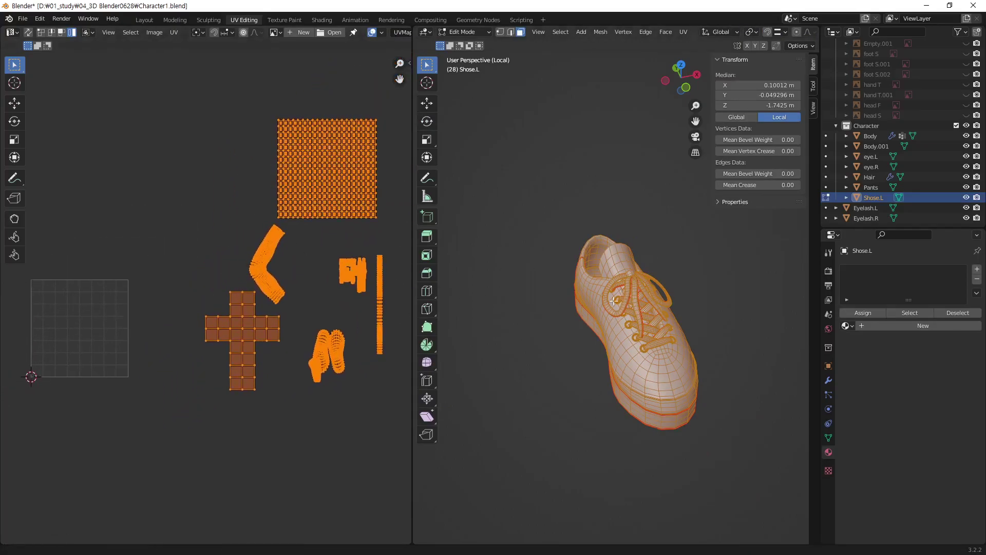
scroll(587, 327, "down", 3)
mouse_move(629, 317)
middle_mouse_down()
mouse_move(594, 322)
mouse_move(594, 311)
middle_mouse_up()
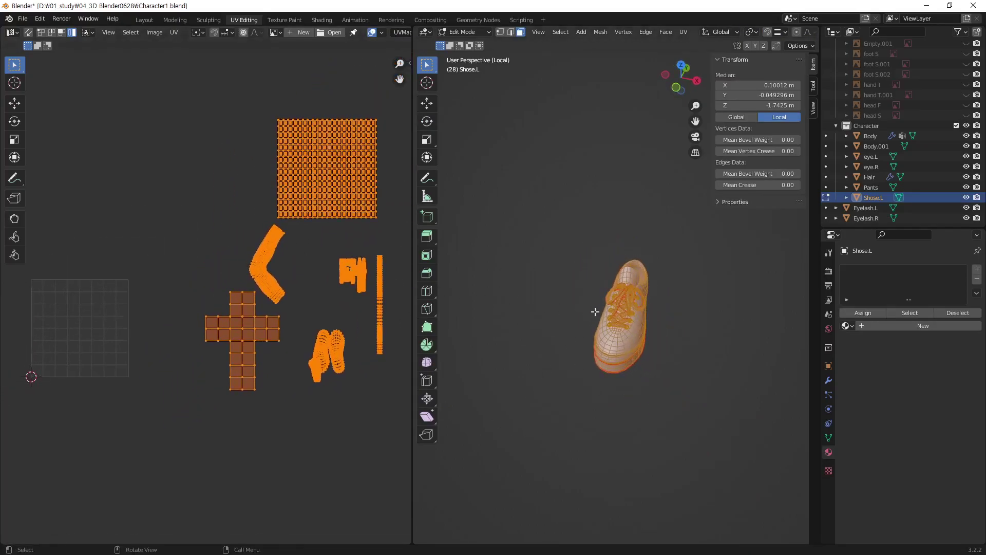
Exit local view to show the whole character from a near-front angle
key("KP_Divide")
scroll(682, 293, "down", 2)
scroll(668, 308, "down", 2)
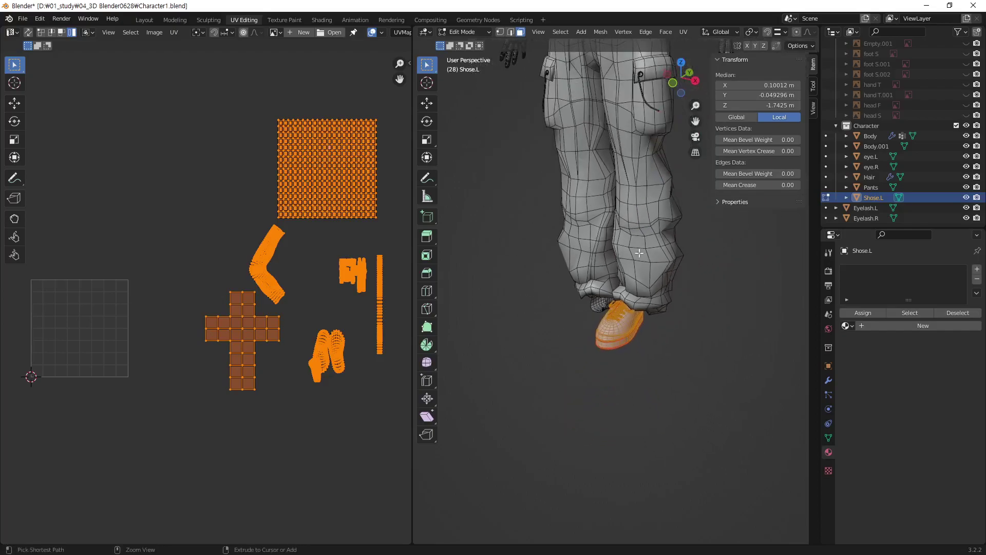
scroll(642, 334, "down", 3)
middle_click_drag(610, 312, 595, 426)
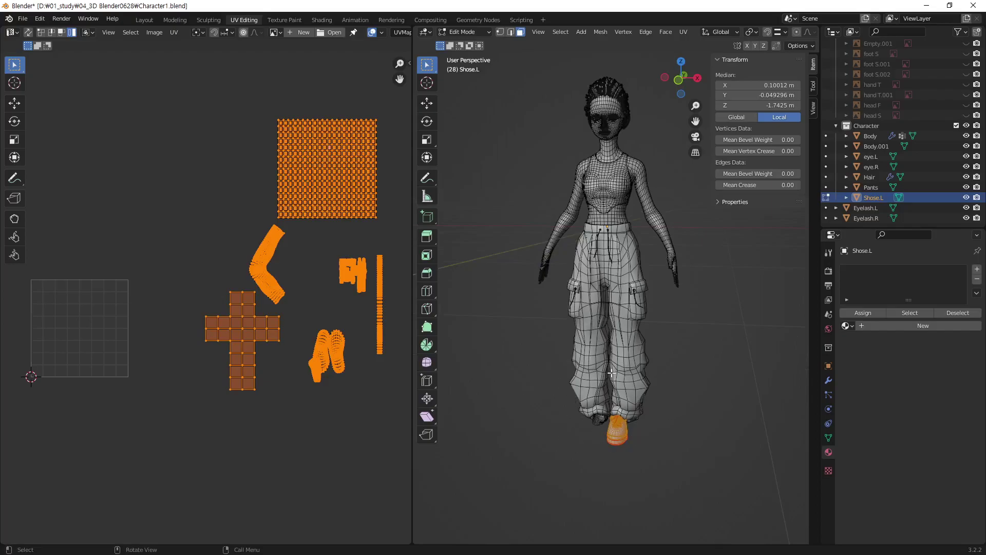
Add the pants and top to the shoe selection and edit all their faces together
mouse_move(611, 373)
middle_mouse_down()
mouse_move(568, 418)
mouse_move(628, 386)
middle_mouse_up()
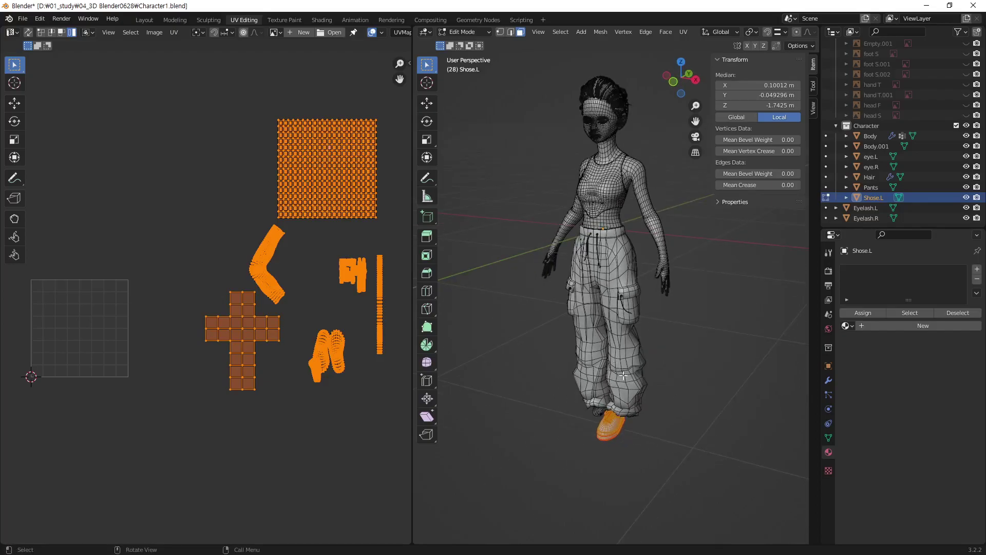
key("Tab")
left_click(635, 374, "shift")
left_click(618, 178, "shift")
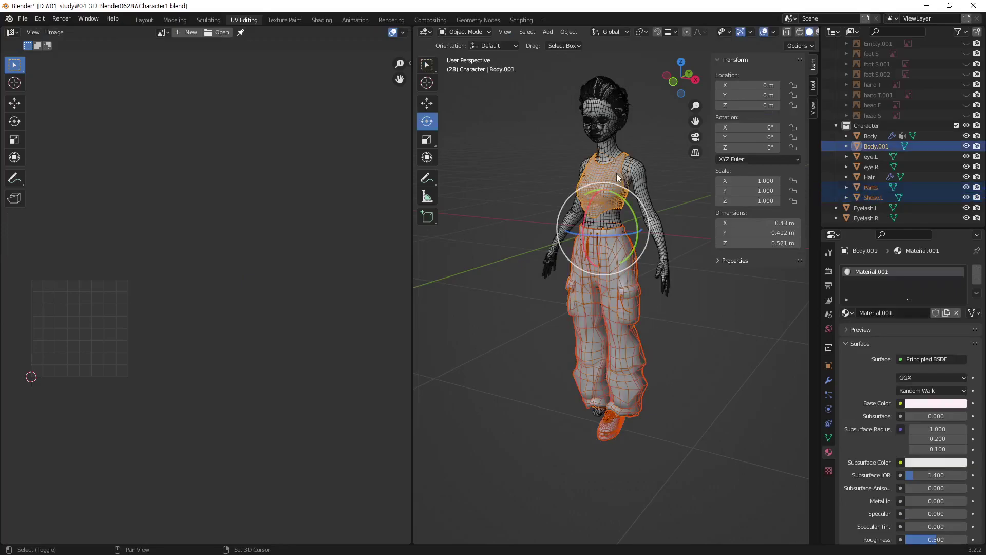
key("Tab")
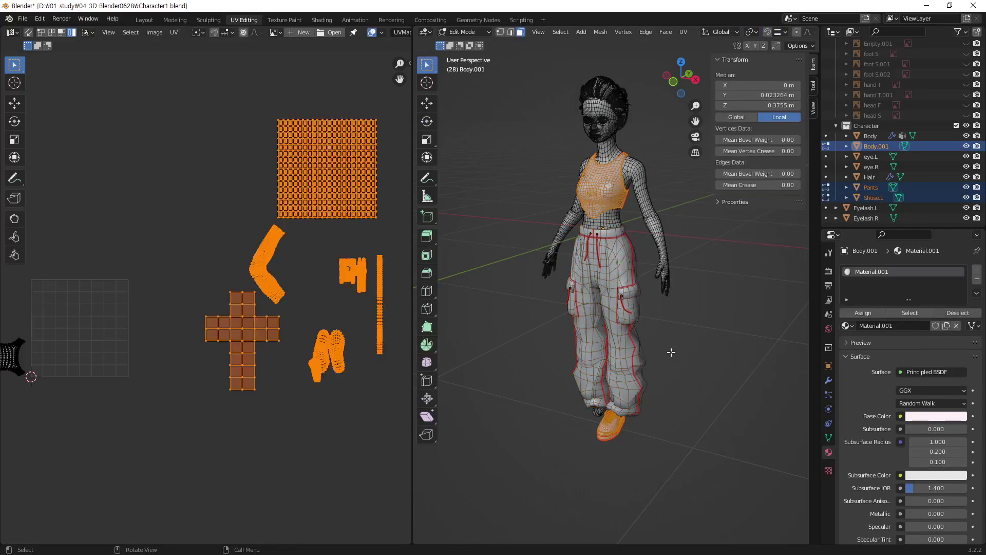
key("a")
Move the top's UV island down below the rest of the layout
mouse_move(172, 400)
middle_mouse_down()
mouse_move(286, 357)
mouse_move(249, 370)
mouse_move(236, 391)
mouse_move(270, 366)
middle_mouse_up()
scroll(267, 383, "down", 2)
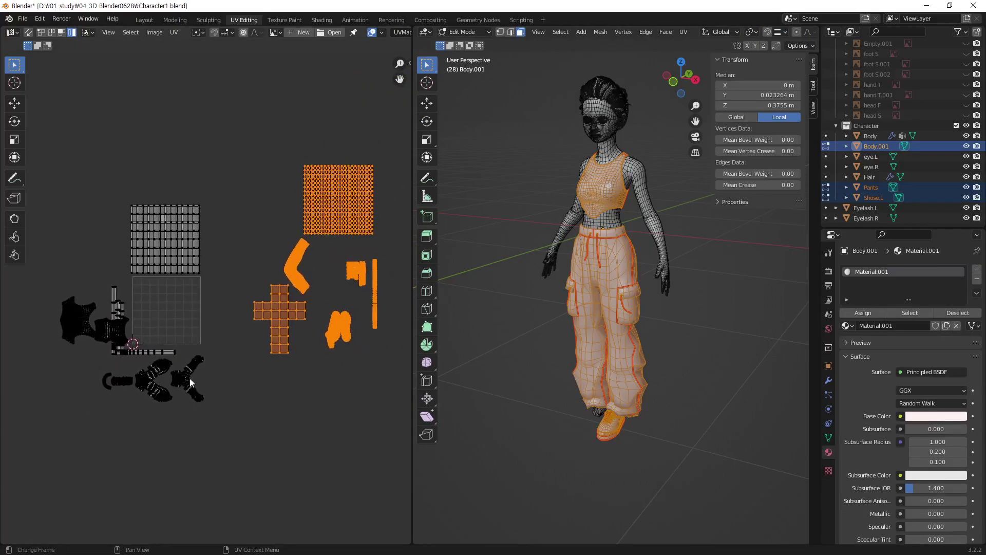
left_click_drag(66, 294, 100, 346)
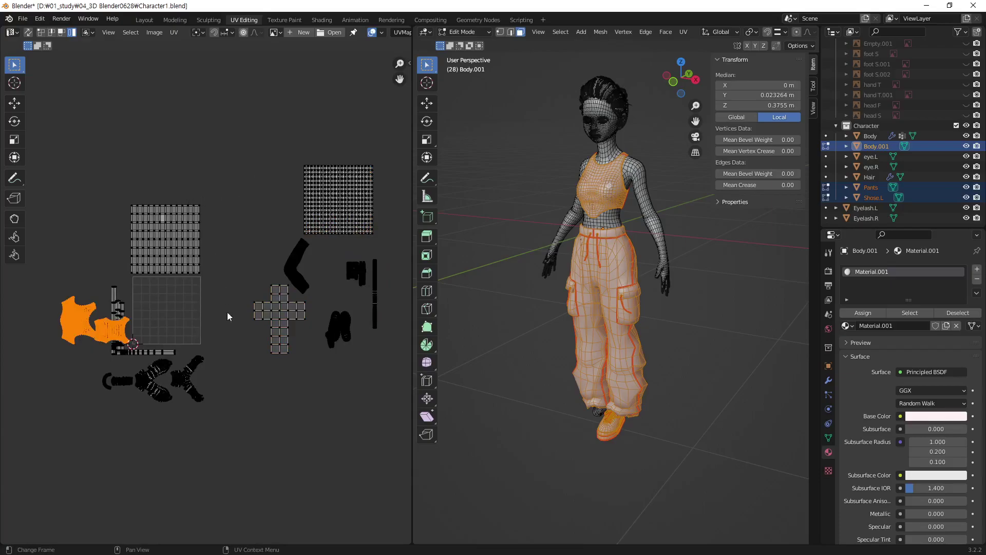
key("g")
left_click(275, 454)
left_click(313, 471)
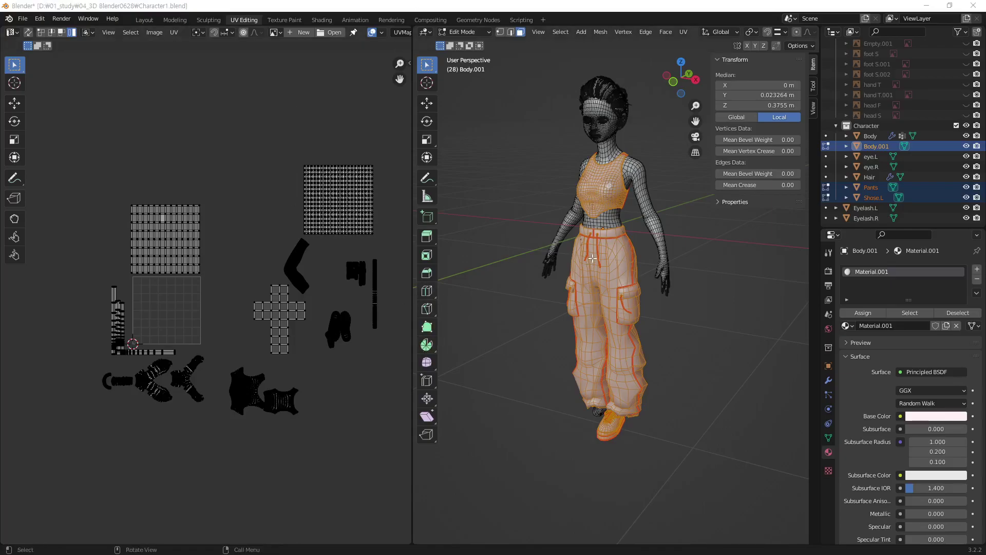
Pan and zoom the UV editor to frame the combined island layout
scroll(592, 258, "up", 1)
scroll(601, 269, "up", 2)
scroll(612, 285, "up", 2)
scroll(622, 302, "up", 2)
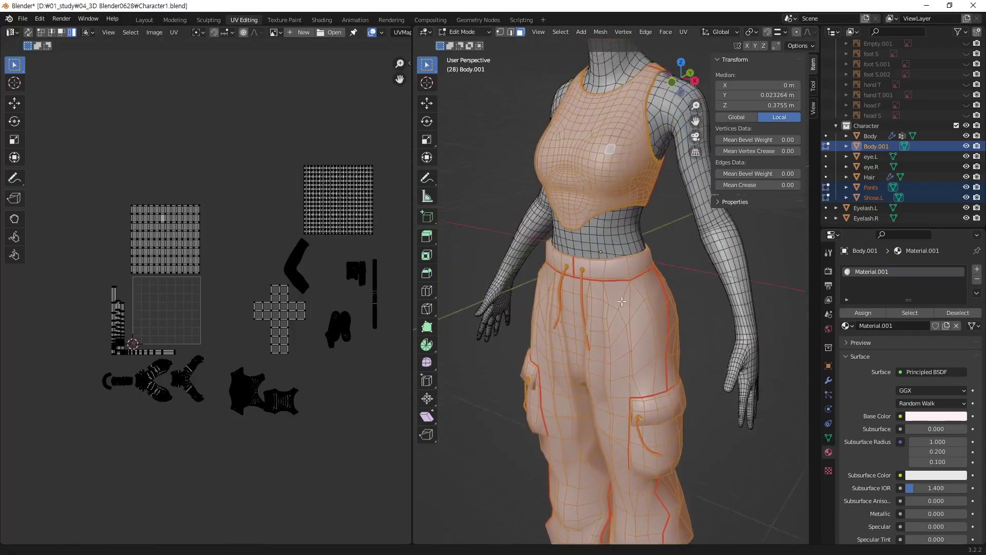
middle_click_drag(622, 301, 606, 292)
middle_click_drag(225, 409, 196, 337)
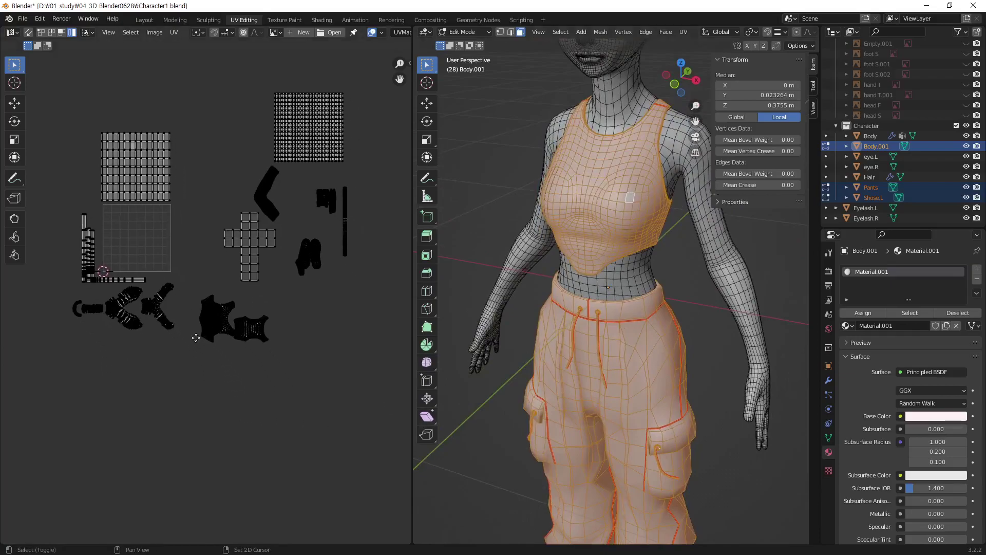
scroll(196, 337, "up", 2)
scroll(366, 196, "up", 1)
middle_click_drag(366, 197, 231, 287)
scroll(269, 384, "up", 1)
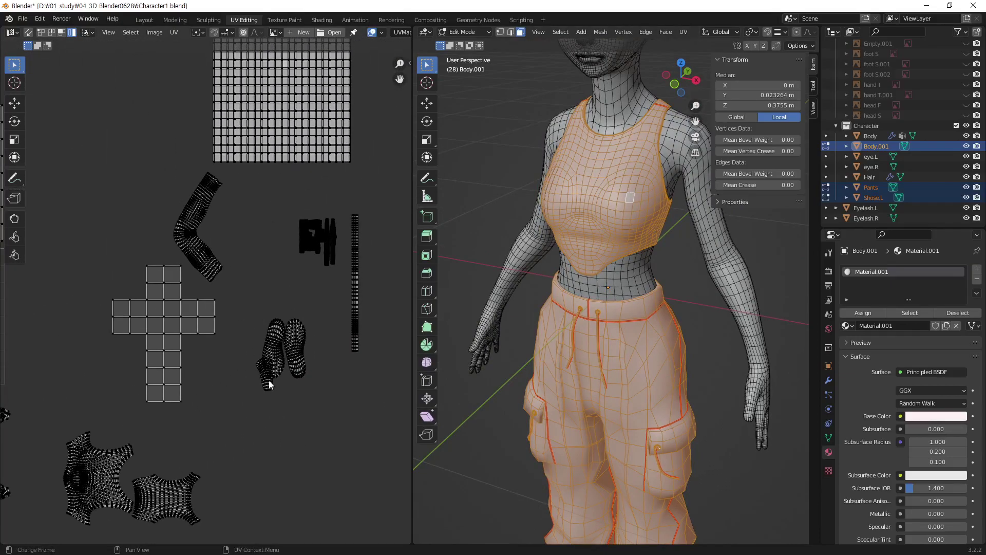
middle_click_drag(365, 270, 323, 249)
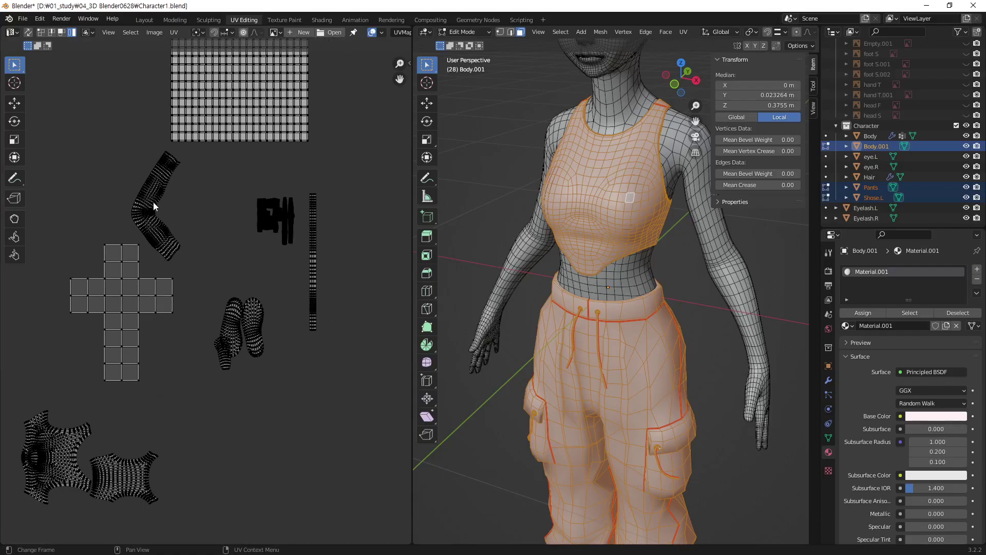
Switch UV selection to face mode and inspect the shoe lace faces up close
key("3")
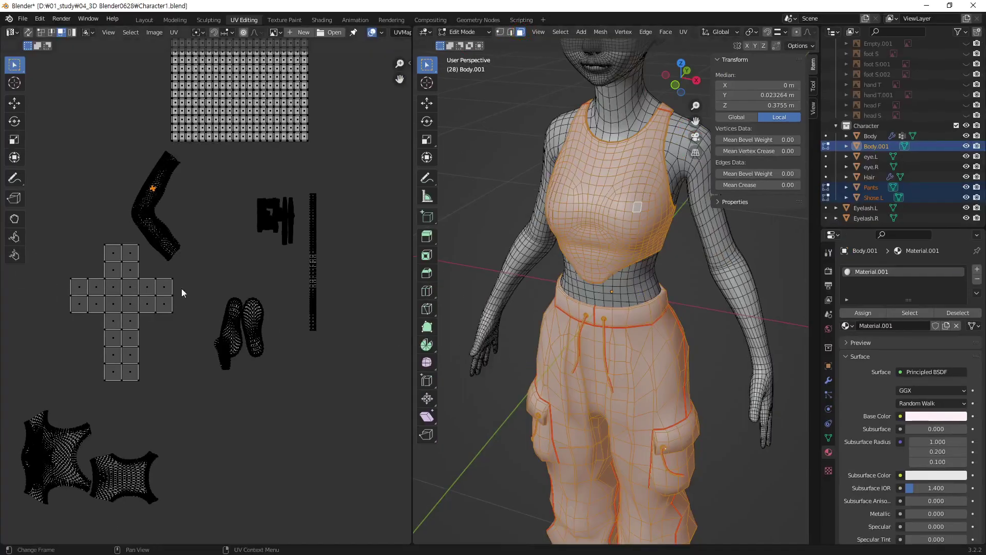
middle_click_drag(190, 305, 240, 331)
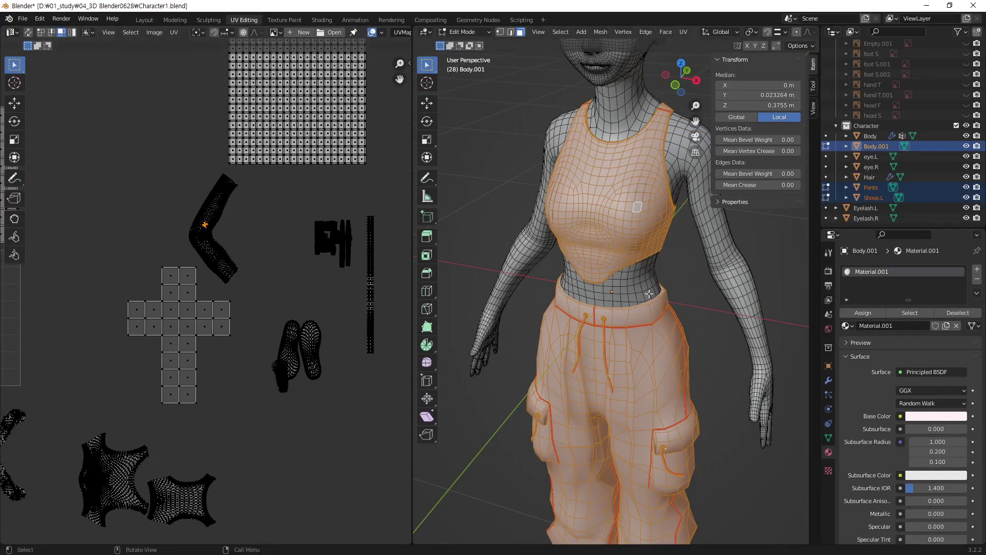
mouse_move(670, 294)
middle_mouse_down()
mouse_move(647, 320)
mouse_move(648, 308)
middle_mouse_up()
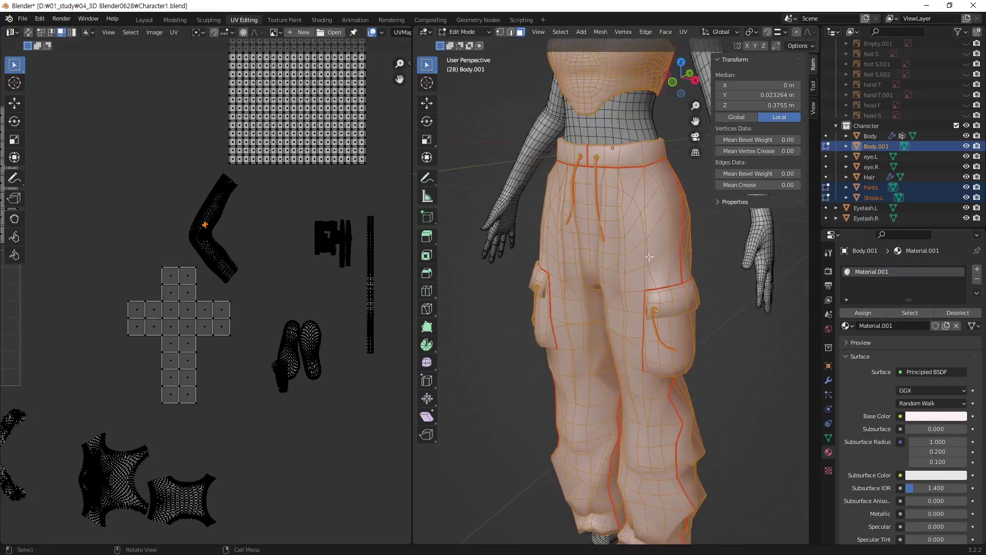
scroll(641, 293, "down", 3)
middle_click_drag(641, 382, 612, 155, "shift")
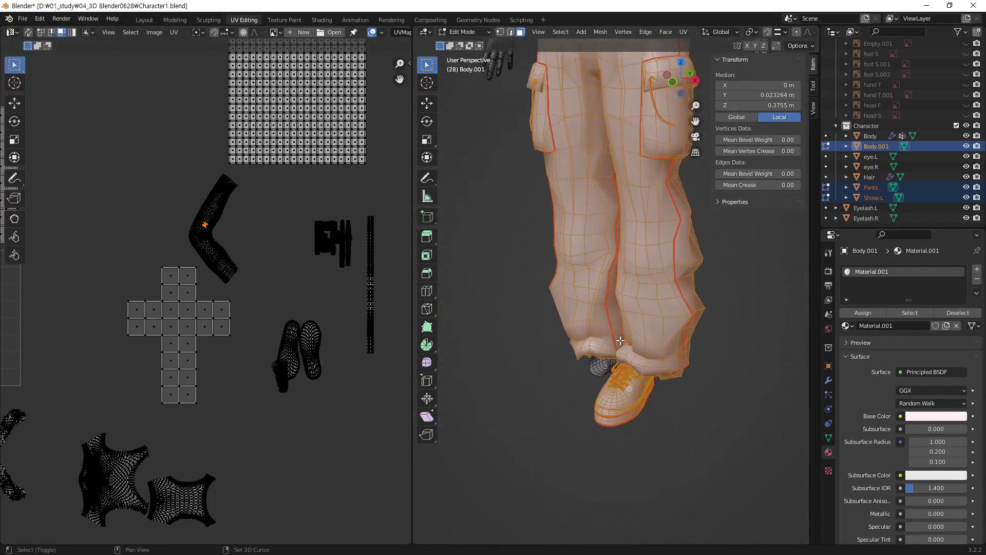
scroll(597, 363, "up", 3)
scroll(597, 363, "up", 5)
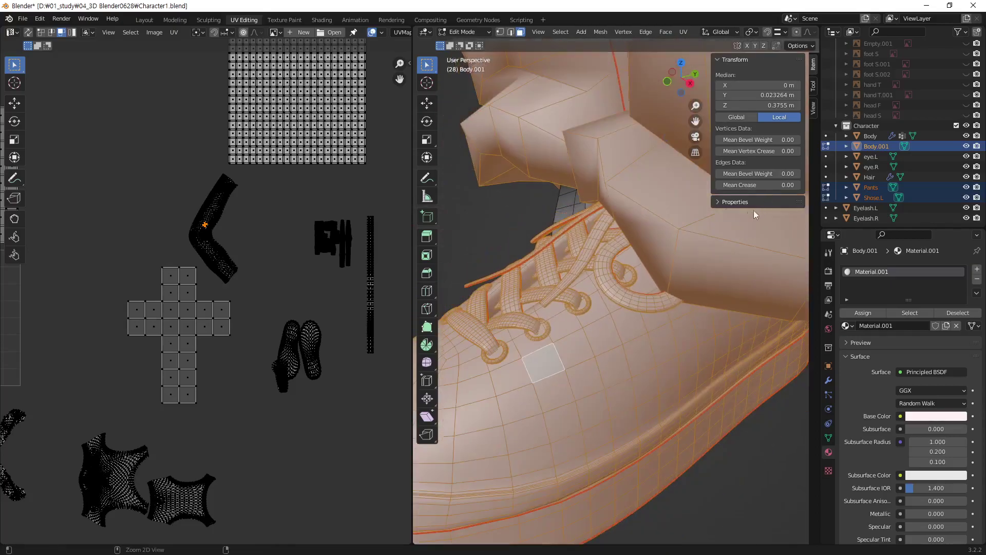
middle_click_drag(597, 363, 718, 335)
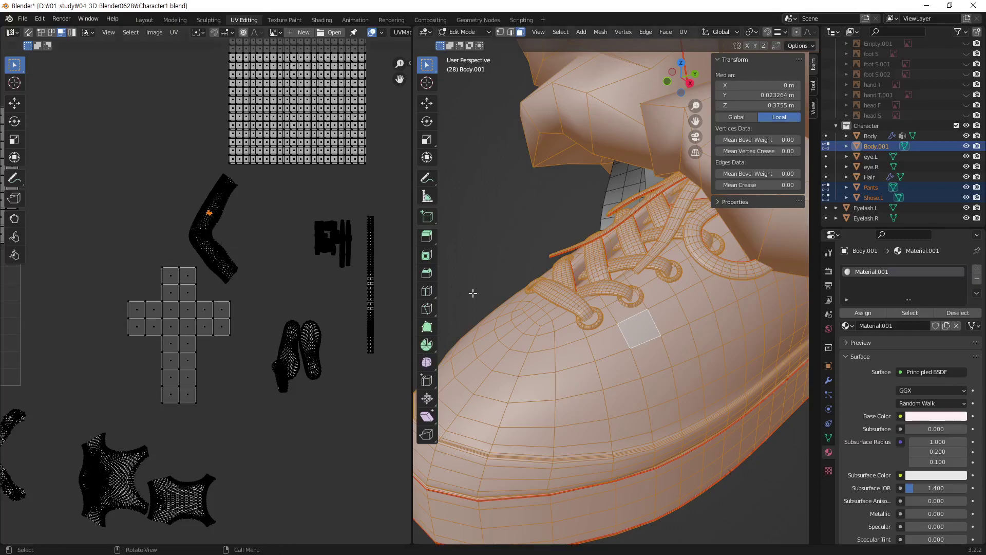
key("ctrl+z")
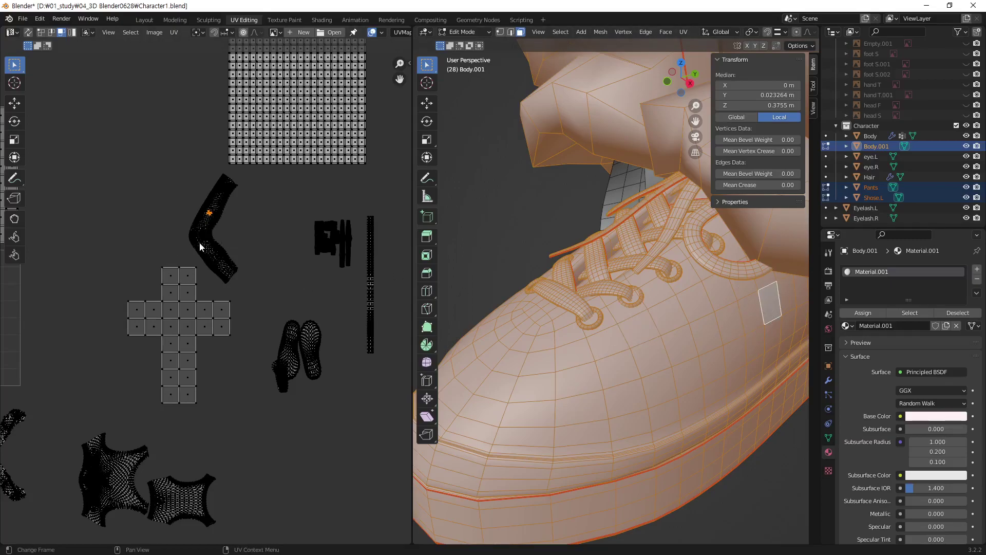
Orbit to check the shoe toe, the outfit's front and a low side view
middle_click_drag(545, 407, 593, 375)
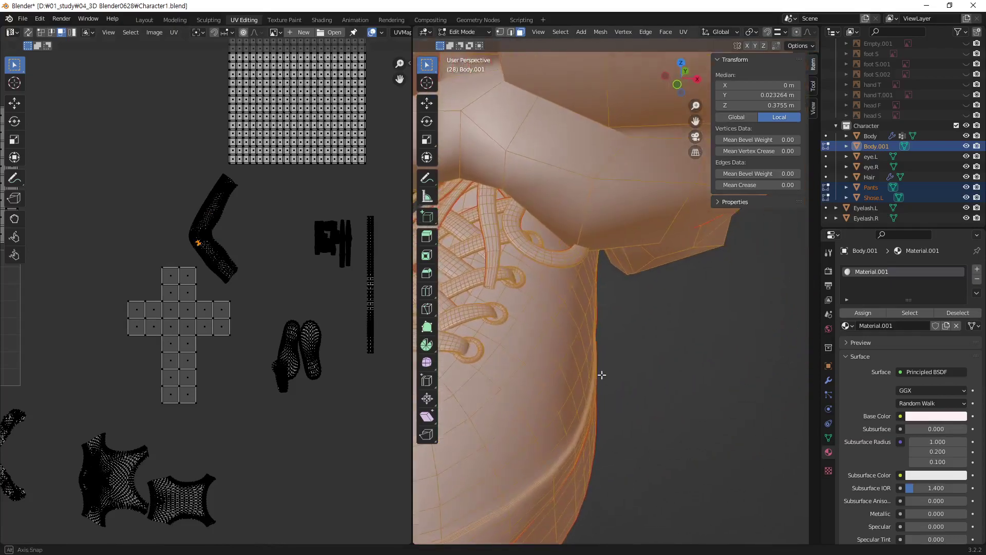
scroll(593, 375, "down", 3)
scroll(565, 390, "down", 2)
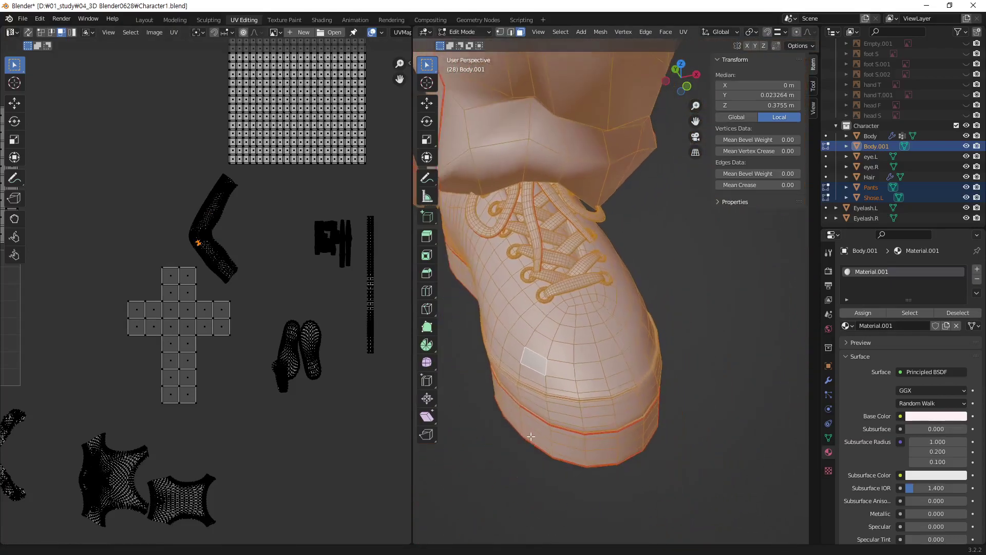
scroll(535, 403, "down", 3)
scroll(523, 389, "down", 2)
scroll(522, 386, "down", 2)
scroll(522, 386, "down", 2)
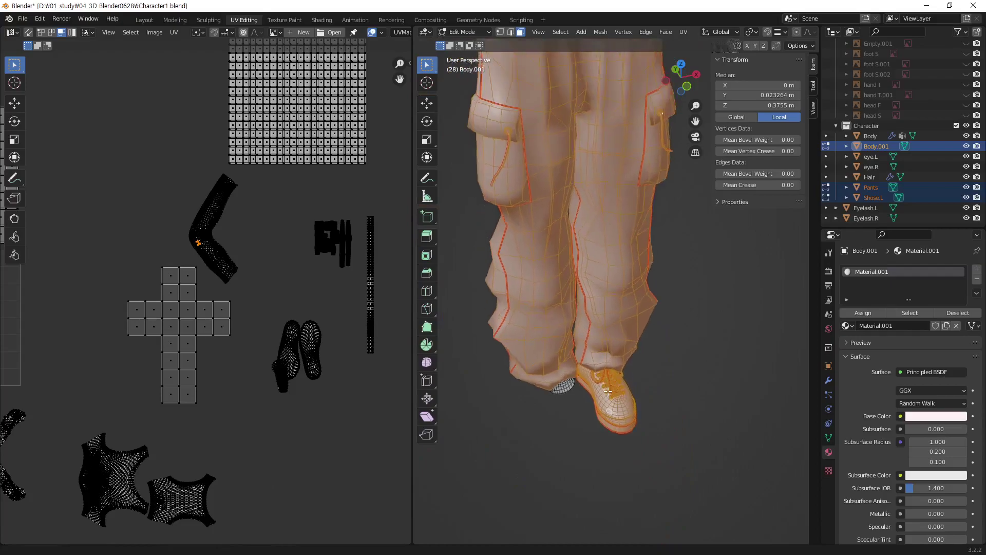
scroll(522, 386, "down", 2)
scroll(565, 364, "down", 1)
middle_click_drag(620, 341, 644, 308)
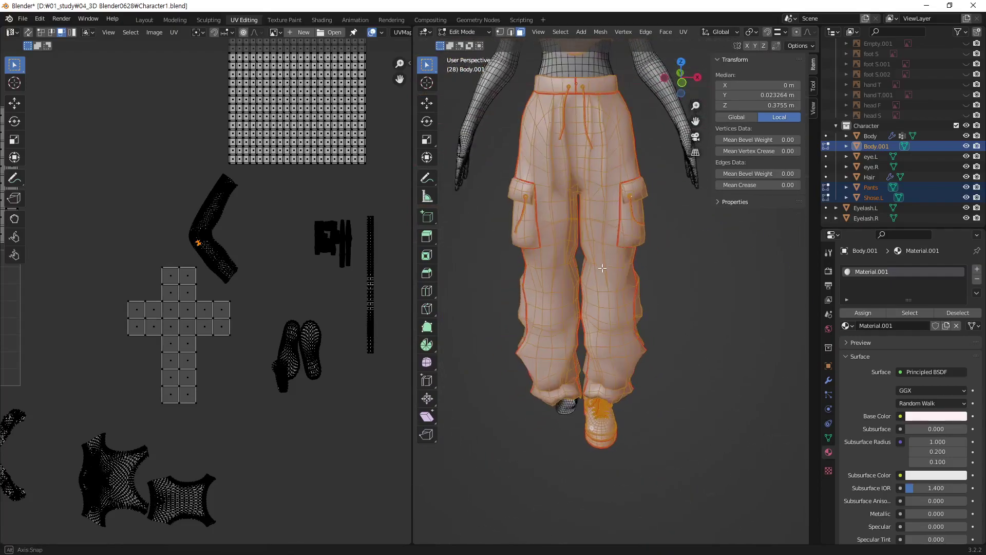
scroll(616, 318, "down", 2)
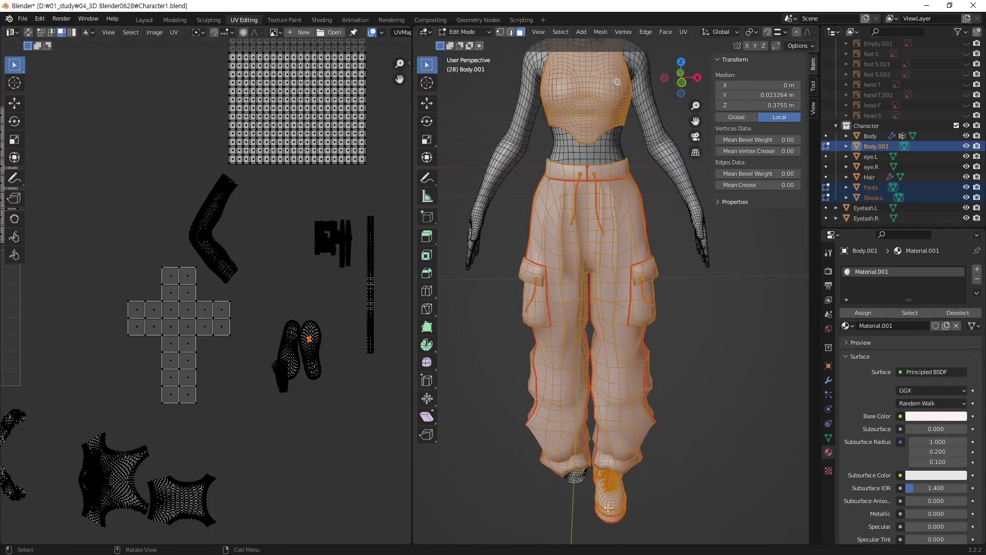
scroll(616, 488, "up", 2)
scroll(611, 514, "up", 3)
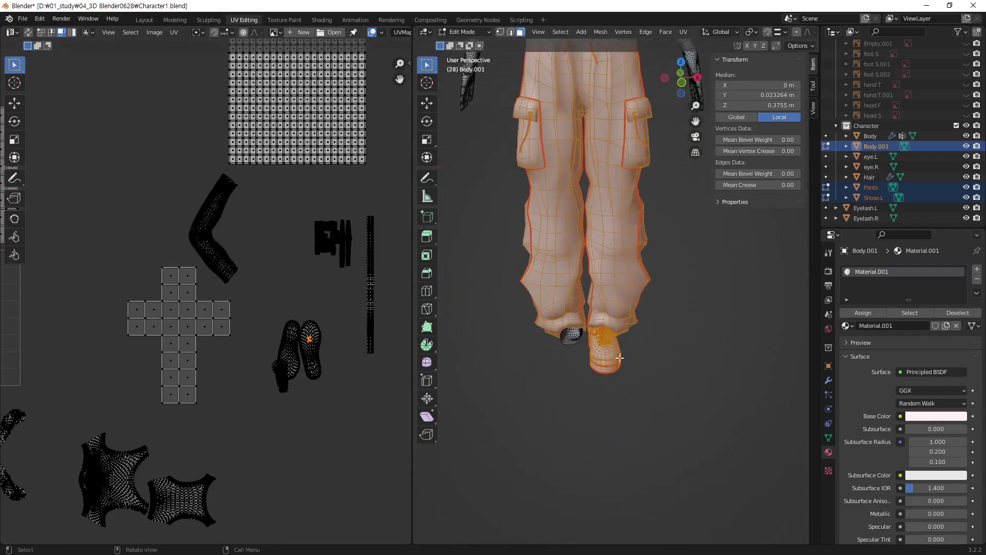
mouse_move(611, 514)
middle_mouse_down()
mouse_move(601, 379)
mouse_move(565, 392)
mouse_move(570, 370)
mouse_move(594, 404)
middle_mouse_up()
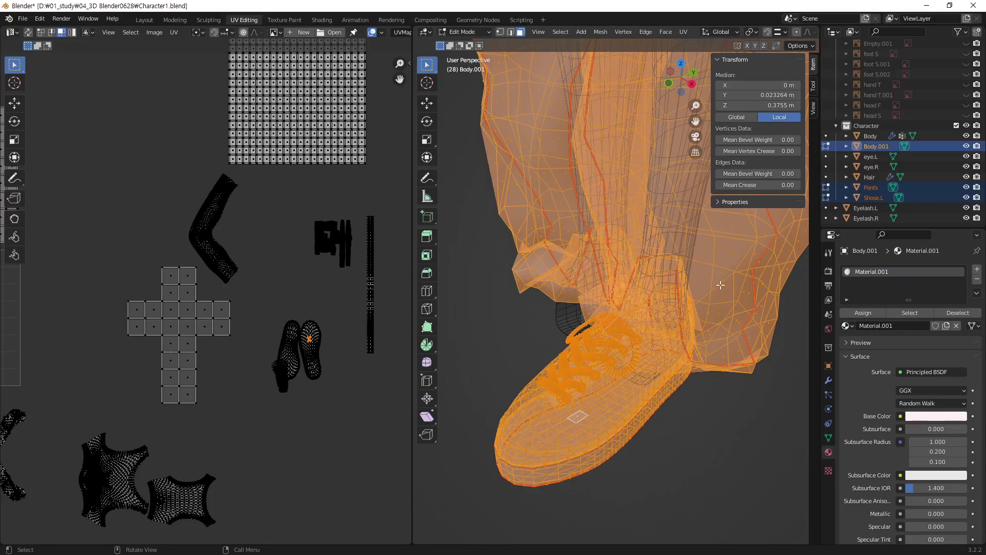
scroll(720, 285, "down", 2)
scroll(616, 359, "down", 2)
scroll(456, 399, "down", 1)
Select the right and left shoe-sole UV islands, then zoom out to the full character
middle_click_drag(324, 324, 303, 365)
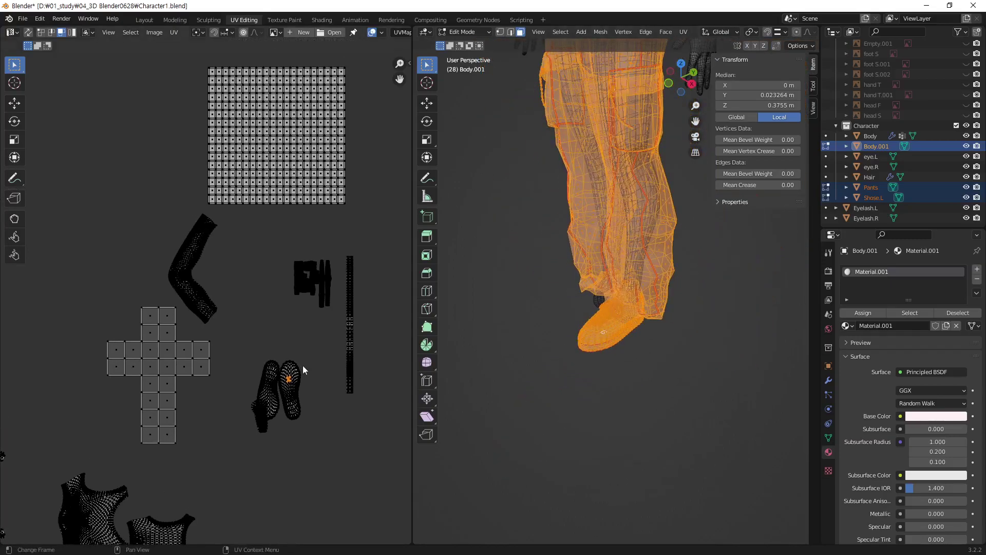
left_click_drag(317, 353, 288, 426)
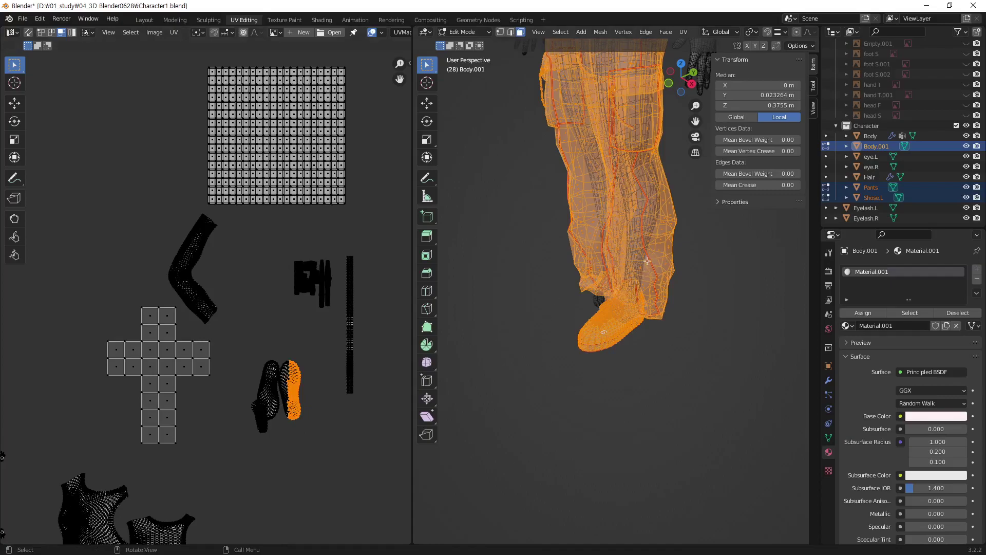
left_click(270, 405)
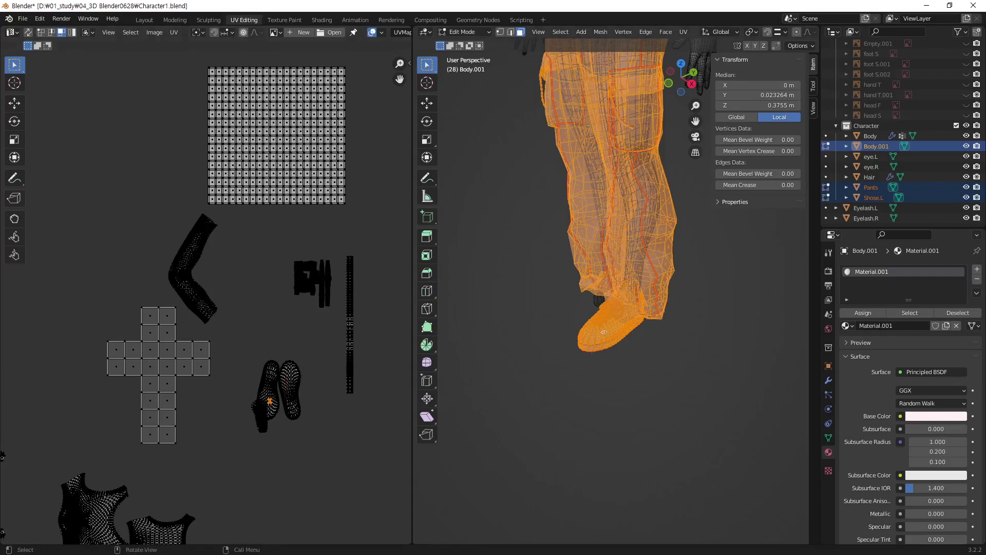
middle_click_drag(603, 332, 621, 382)
mouse_move(607, 312)
middle_mouse_down()
mouse_move(595, 311)
mouse_move(627, 262)
mouse_move(672, 339)
middle_mouse_up()
scroll(590, 308, "down", 5)
Select the top, pants and left shoe together and enter Edit Mode
key("Tab")
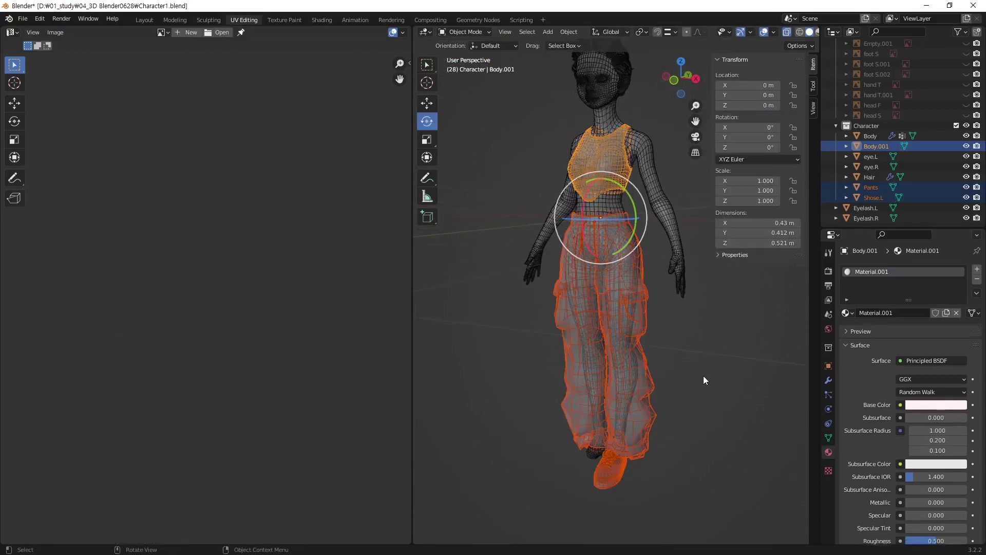
left_click(708, 381)
middle_click_drag(631, 275, 652, 264)
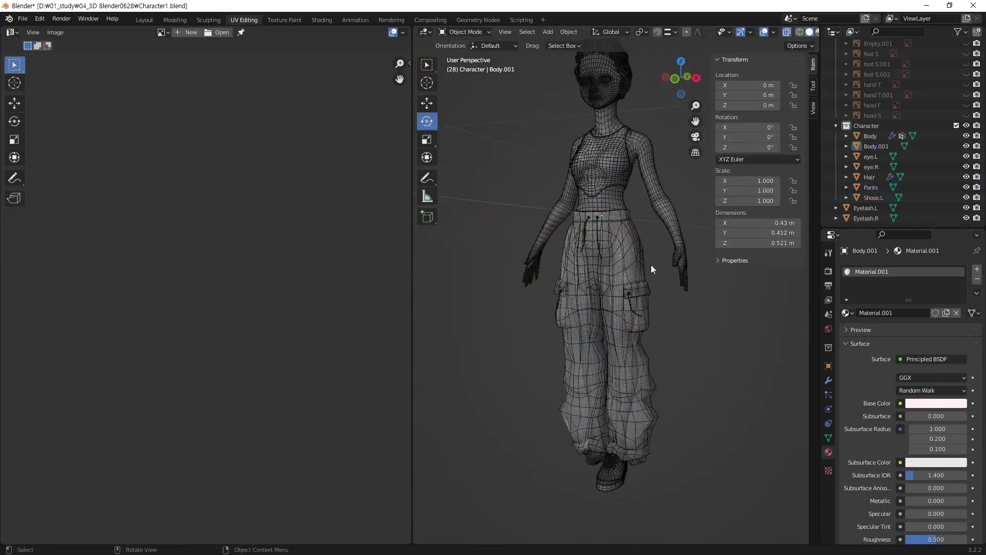
left_click(621, 167)
left_click(637, 355, "shift")
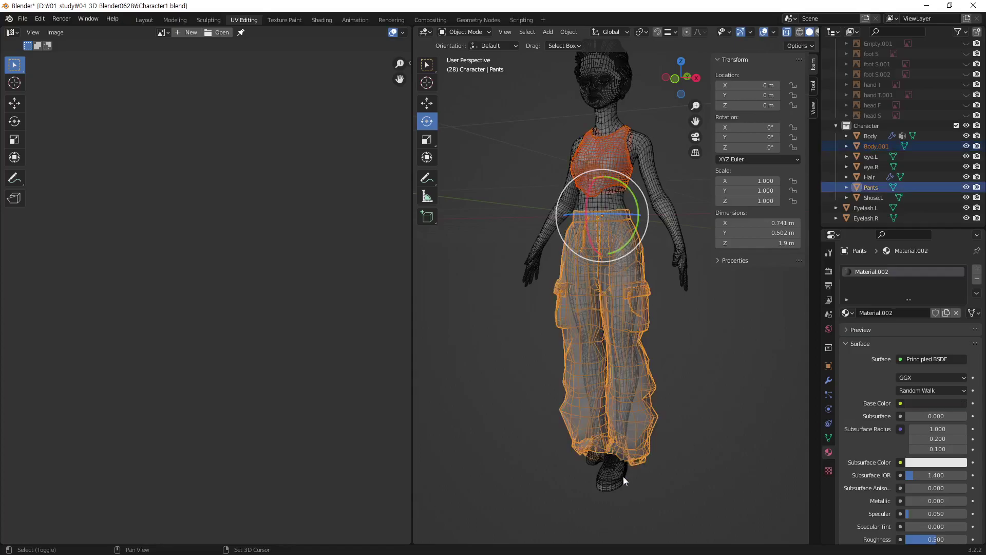
left_click(617, 486, "shift")
key("Tab")
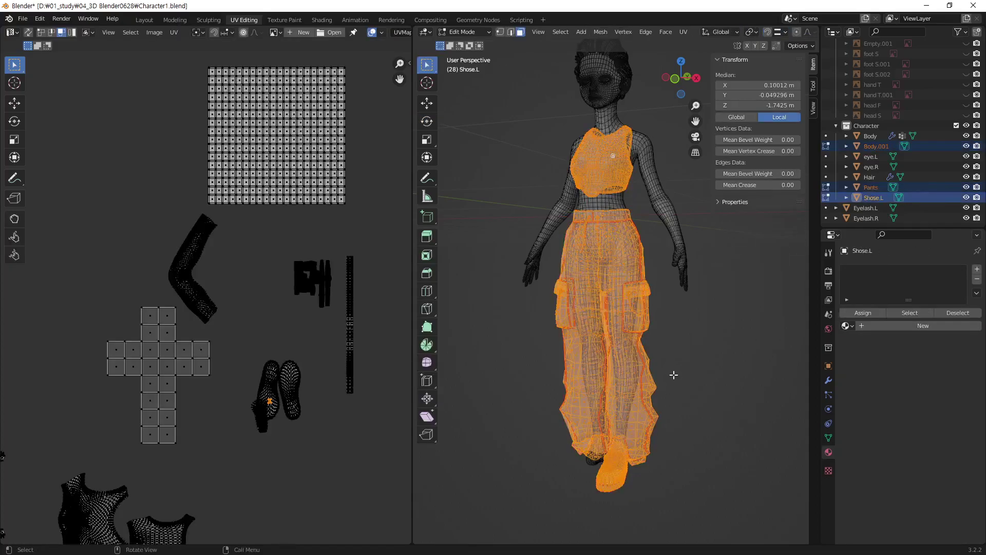
Shrink both large grid UV islands down into small squares
mouse_move(334, 318)
middle_mouse_down("ctrl")
mouse_move(295, 415)
mouse_move(221, 449)
mouse_move(159, 455)
mouse_move(196, 349)
mouse_move(238, 290)
mouse_move(225, 220)
middle_mouse_up("ctrl")
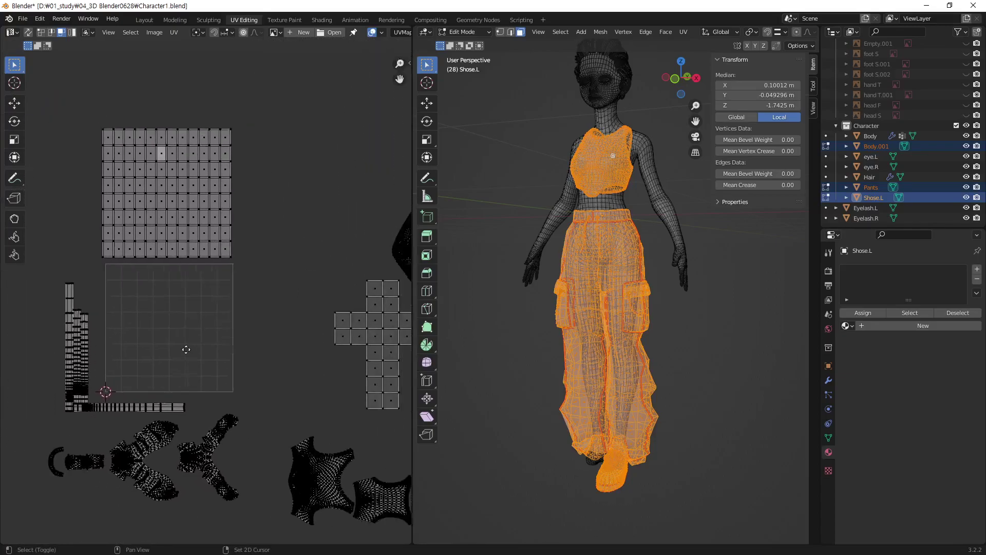
mouse_move(255, 122)
left_mouse_down()
mouse_move(178, 223)
mouse_move(67, 303)
left_mouse_up()
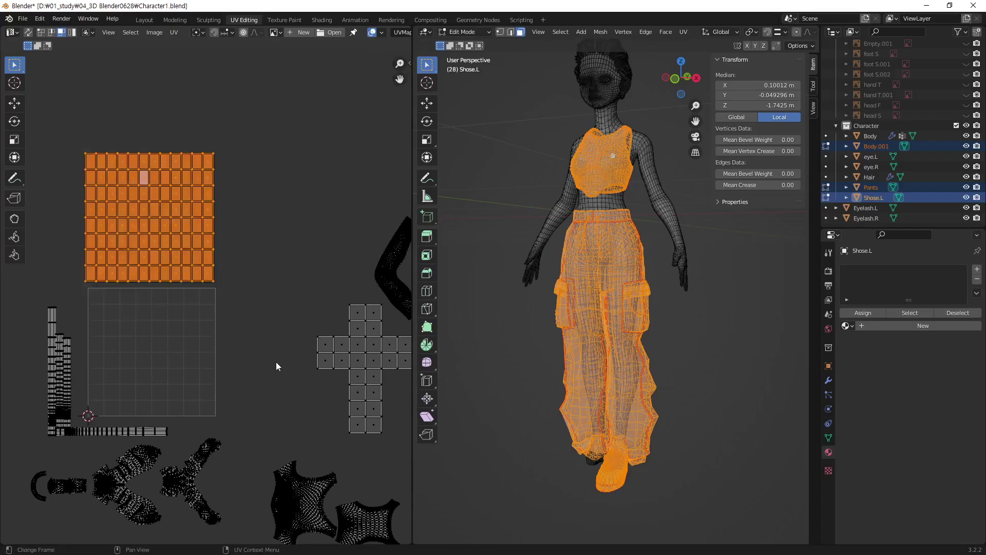
key("s")
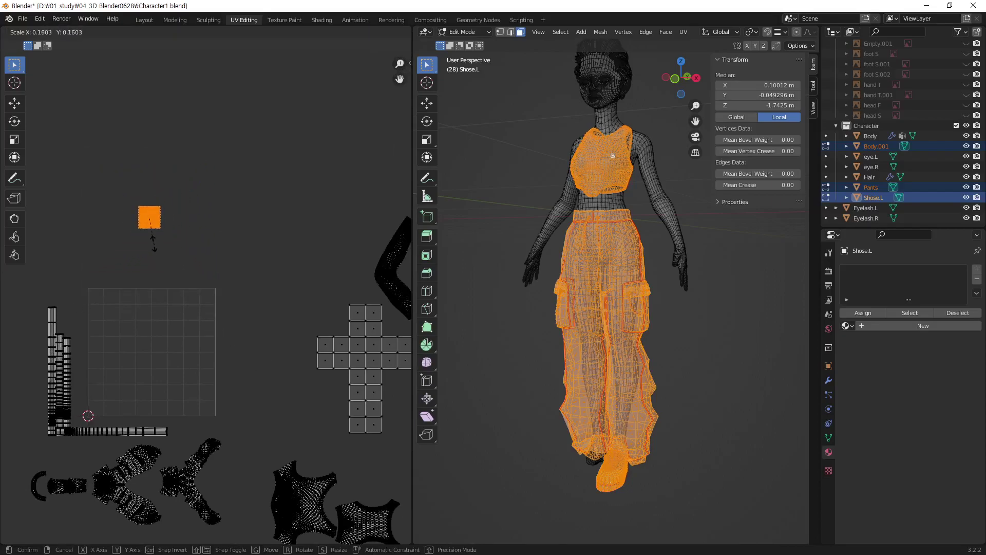
left_click(153, 243)
middle_click_drag(276, 267, 178, 292)
scroll(281, 222, "down", 2)
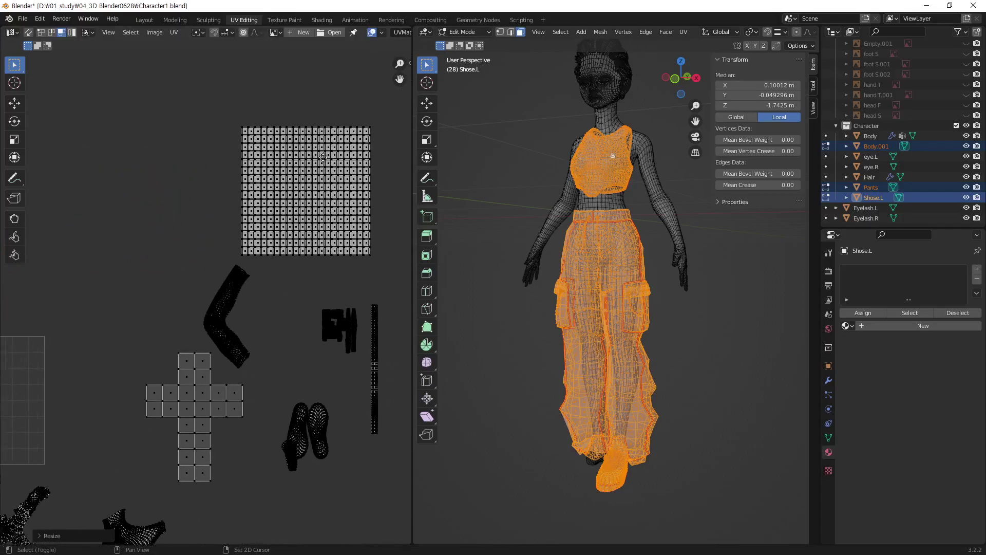
scroll(374, 112, "up", 2)
left_click_drag(374, 112, 222, 253)
key("s")
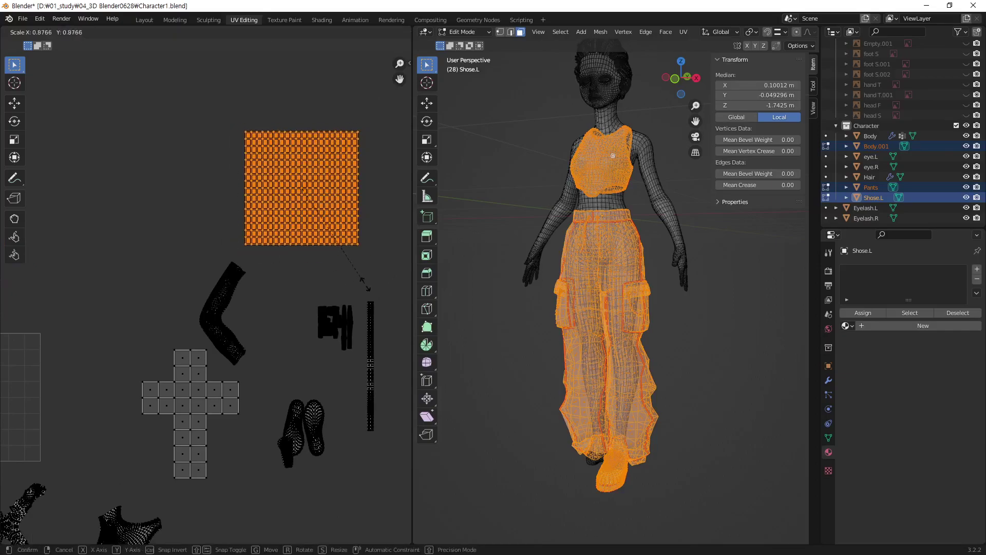
left_click(302, 203)
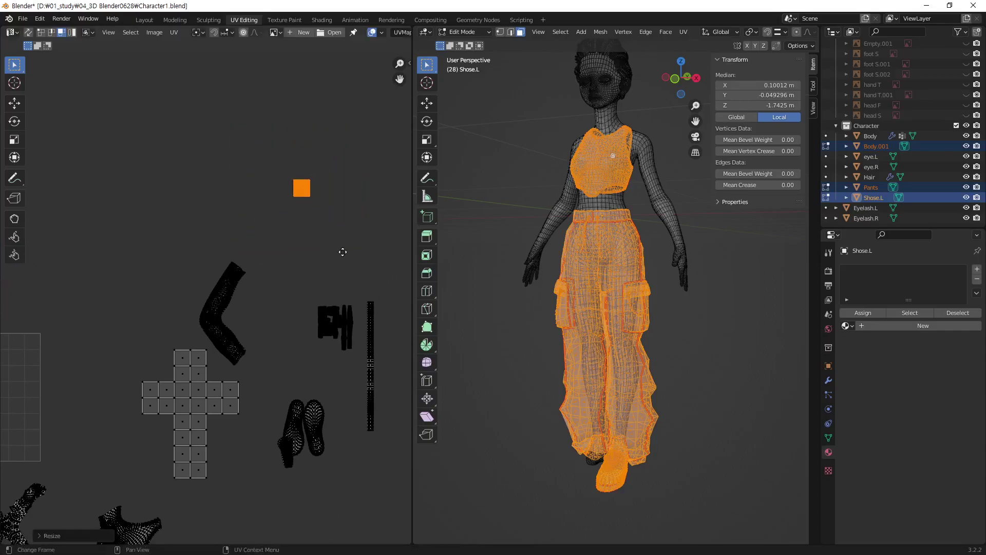
Move the small square island onto the black square island
key("g")
left_click(196, 282)
middle_click_drag(171, 310, 338, 319)
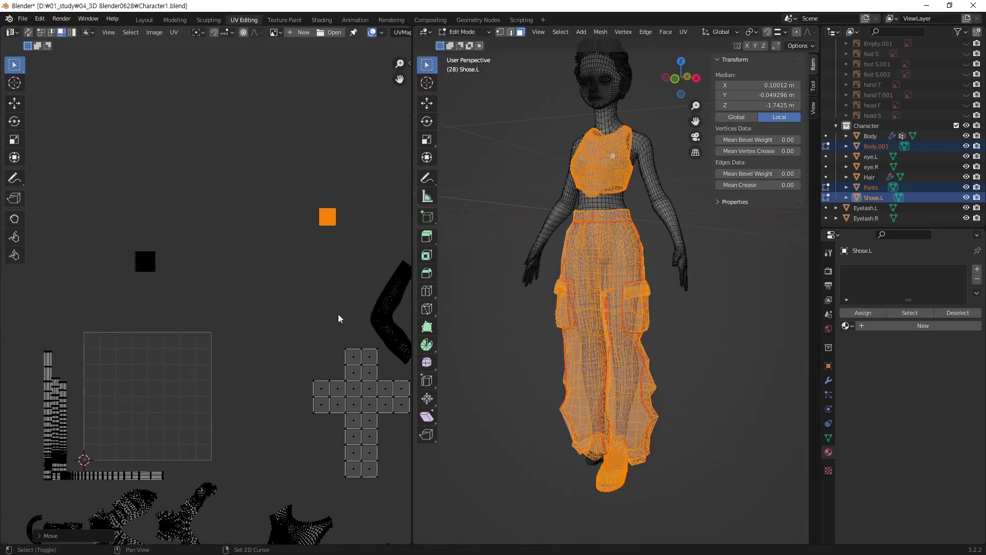
key("g")
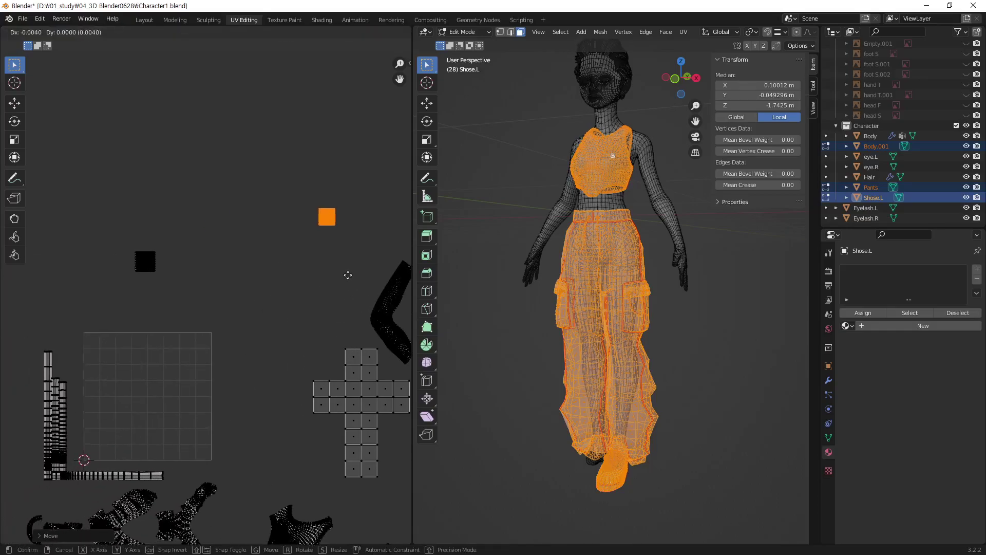
left_click(167, 320)
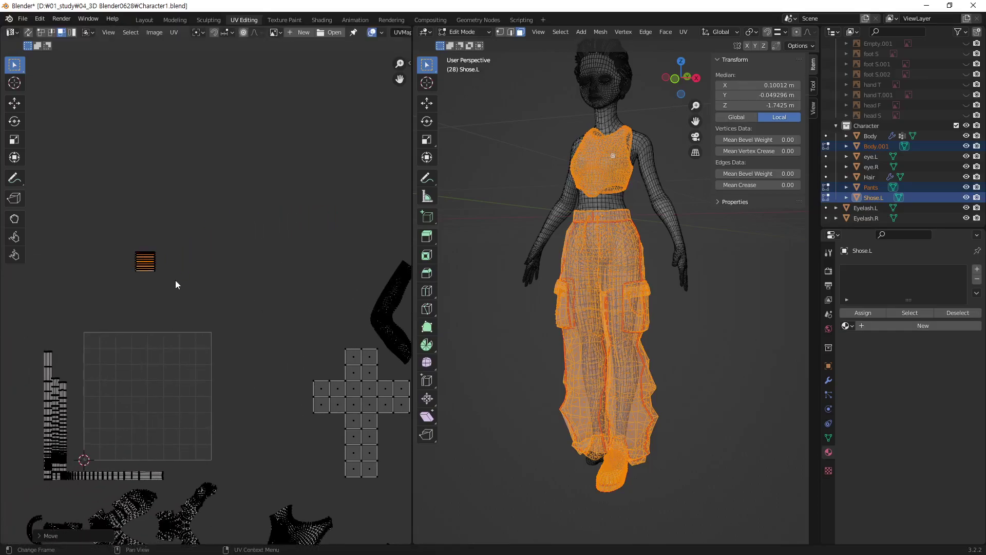
Move the stray piece at the shoe's tip aside
mouse_move(222, 326)
middle_mouse_down()
mouse_move(247, 231)
mouse_move(254, 265)
middle_mouse_up()
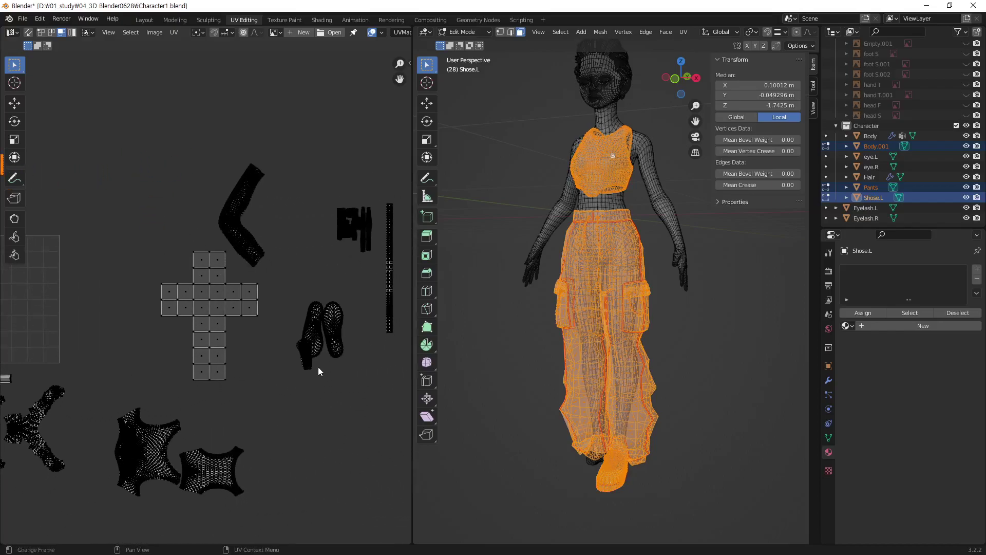
left_click(319, 368)
key("g")
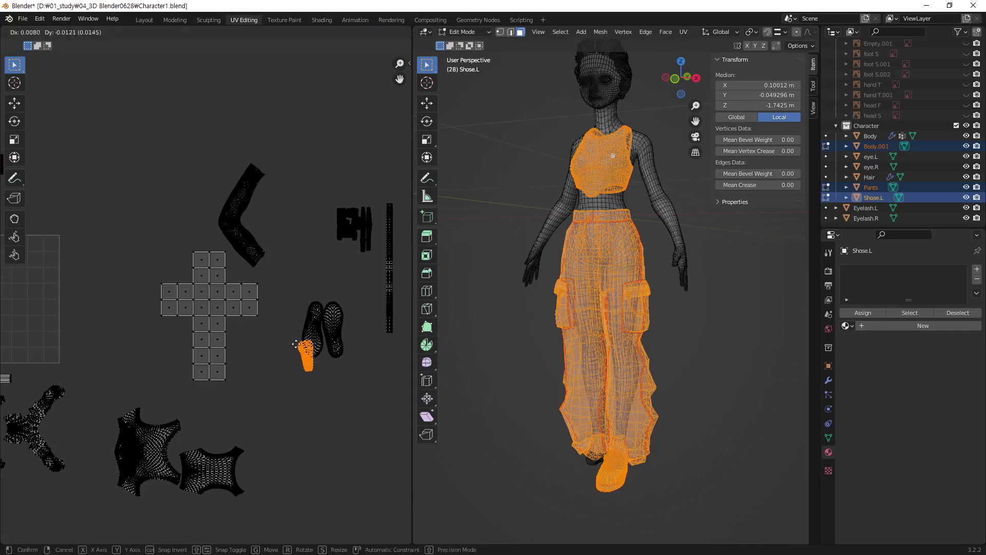
left_click(197, 284)
Select the middle Y-shaped and left clothing islands and scale them down
mouse_move(51, 455)
middle_mouse_down()
mouse_move(303, 381)
mouse_move(298, 397)
middle_mouse_up()
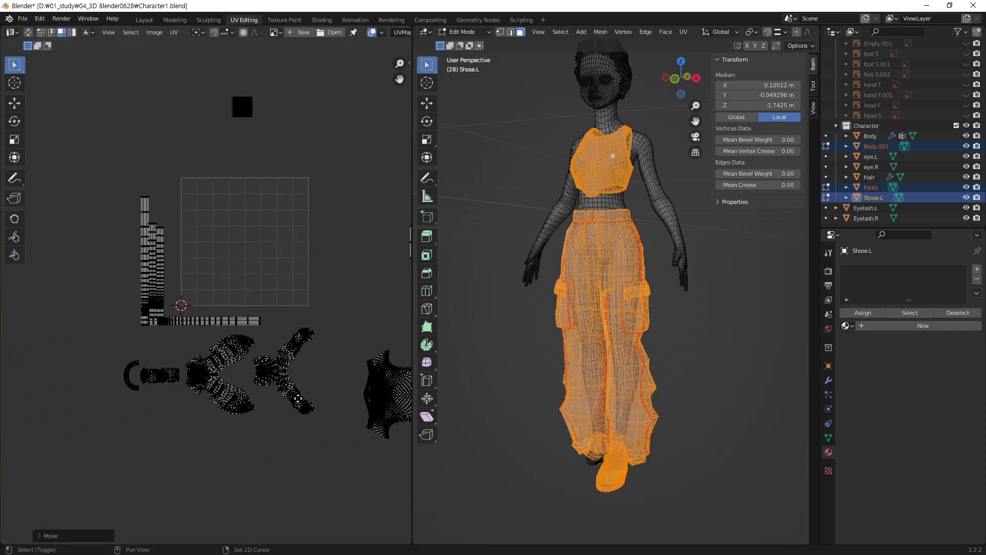
middle_click_drag(241, 331, 225, 334)
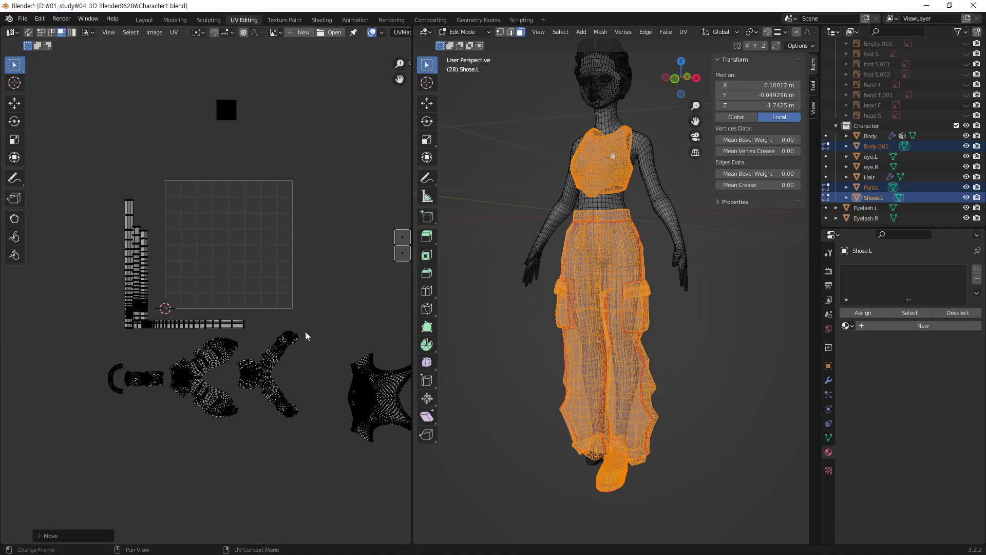
left_click_drag(310, 366, 244, 425)
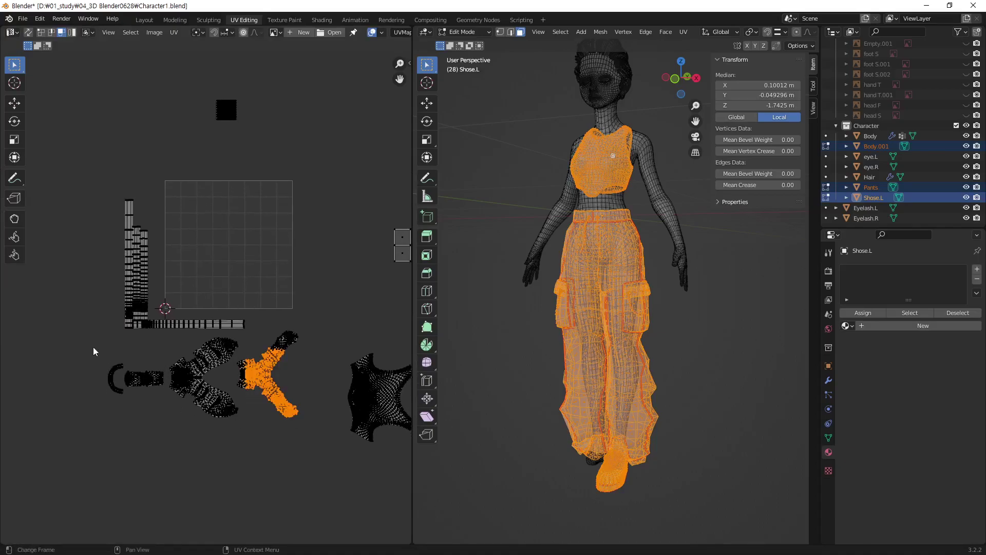
left_click_drag(95, 346, 294, 417)
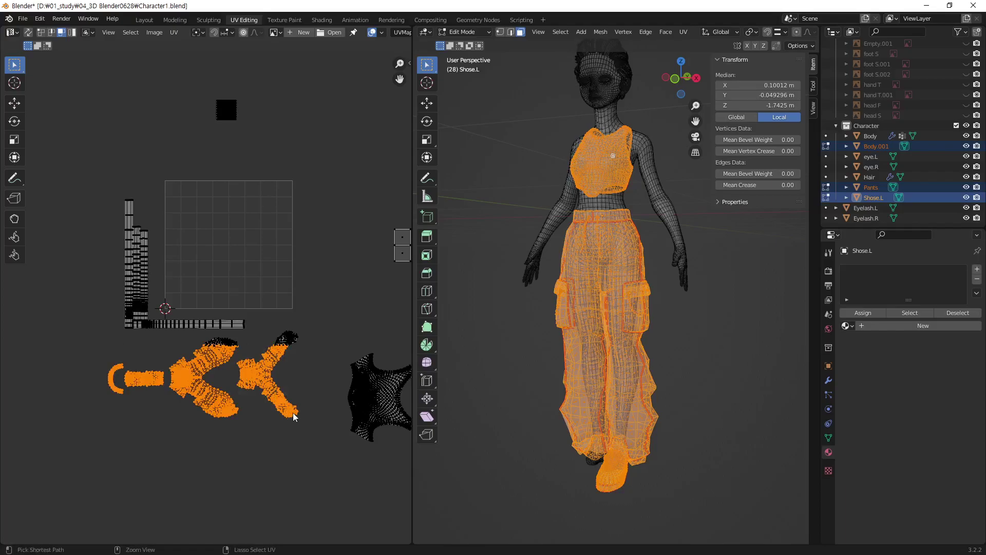
key("ctrl+l")
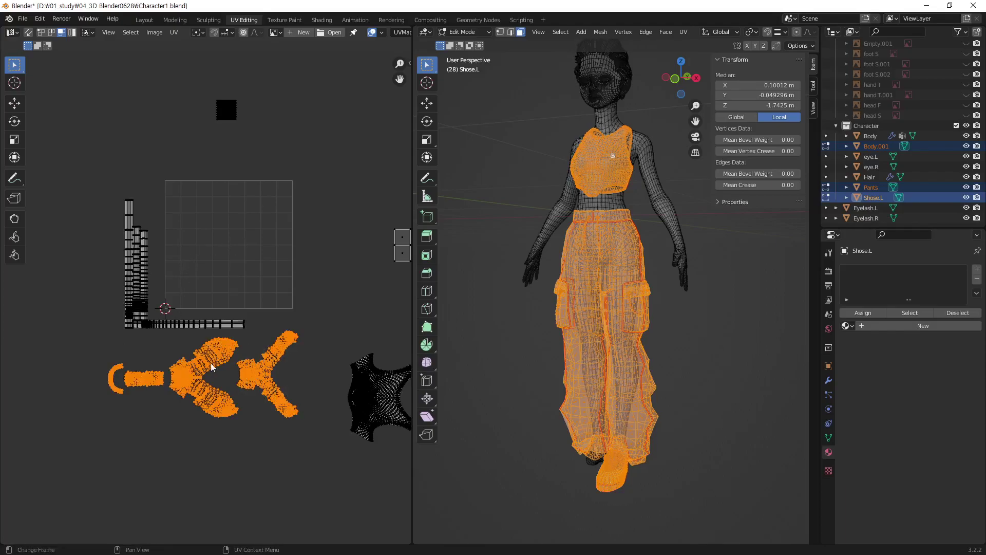
key("s")
left_click(260, 392)
Move the right Y-shaped island closer to the other clothing islands
scroll(260, 392, "up", 3)
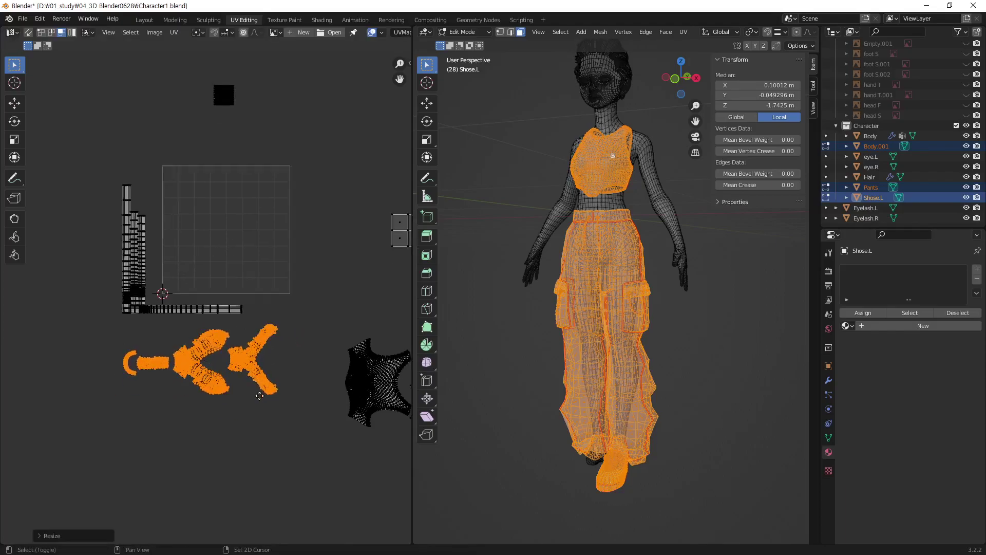
scroll(370, 307, "up", 1)
left_click_drag(351, 409, 297, 450)
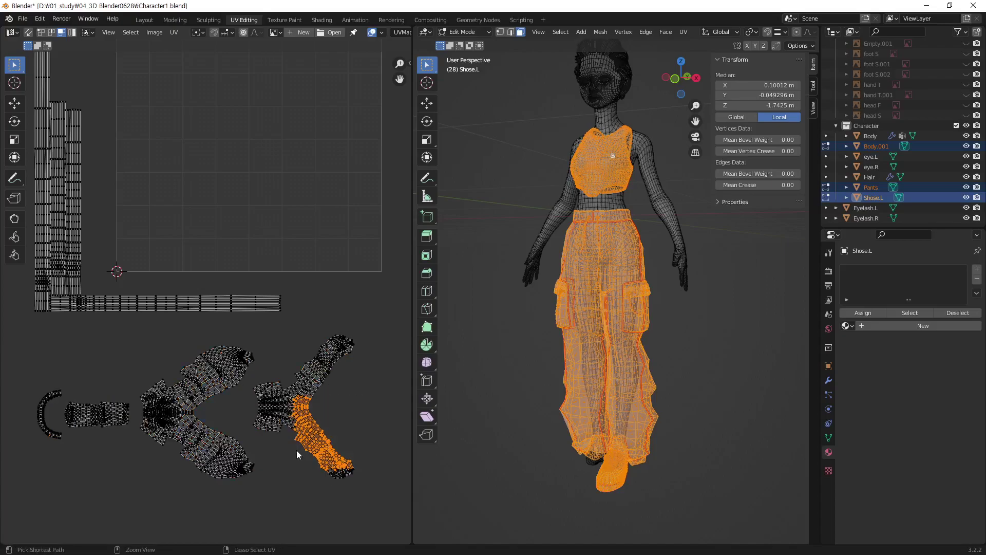
key("ctrl+l")
key("g")
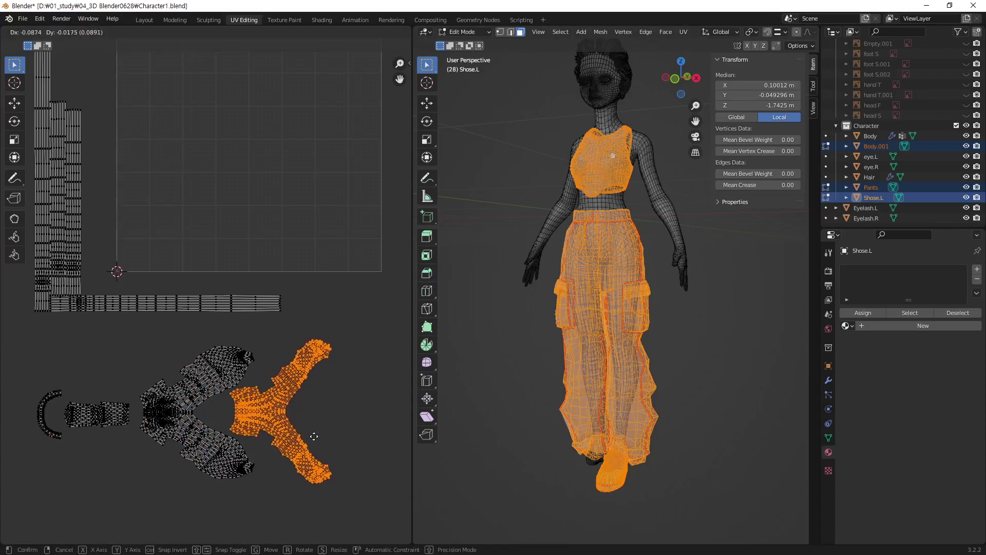
left_click(312, 440)
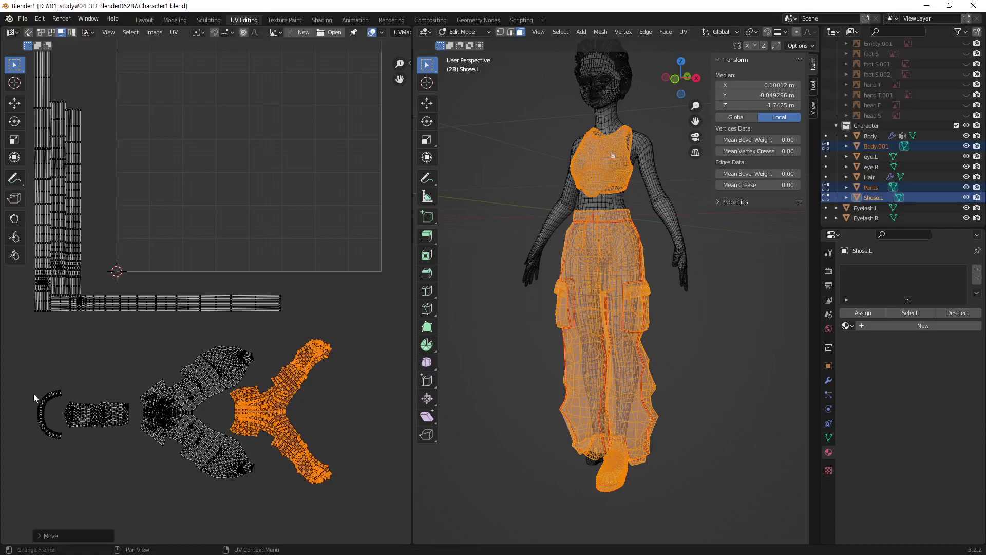
Move the small cylinder island right and rotate it 90° upright
left_click_drag(103, 393, 90, 442)
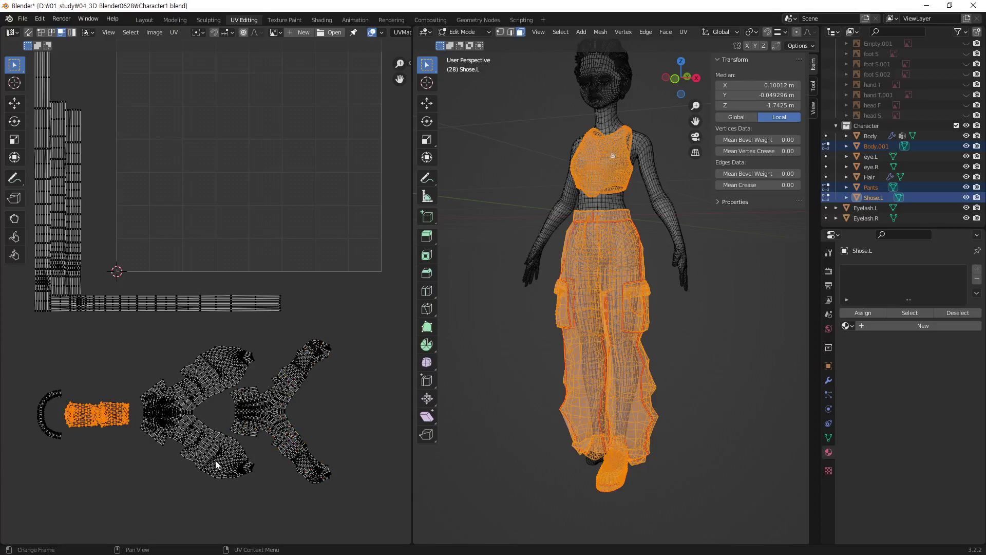
key("g")
left_click(447, 458)
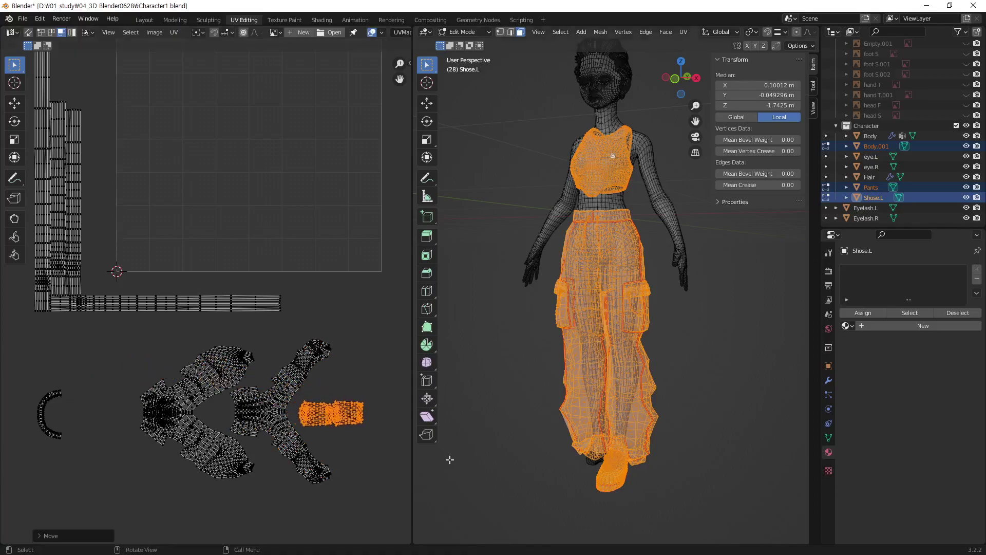
type("r90")
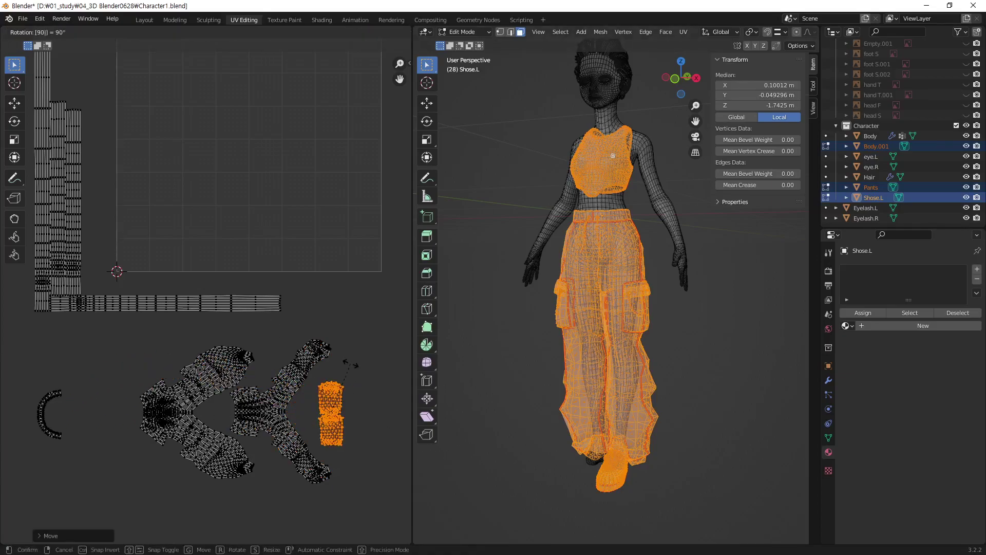
key("Return")
key("g")
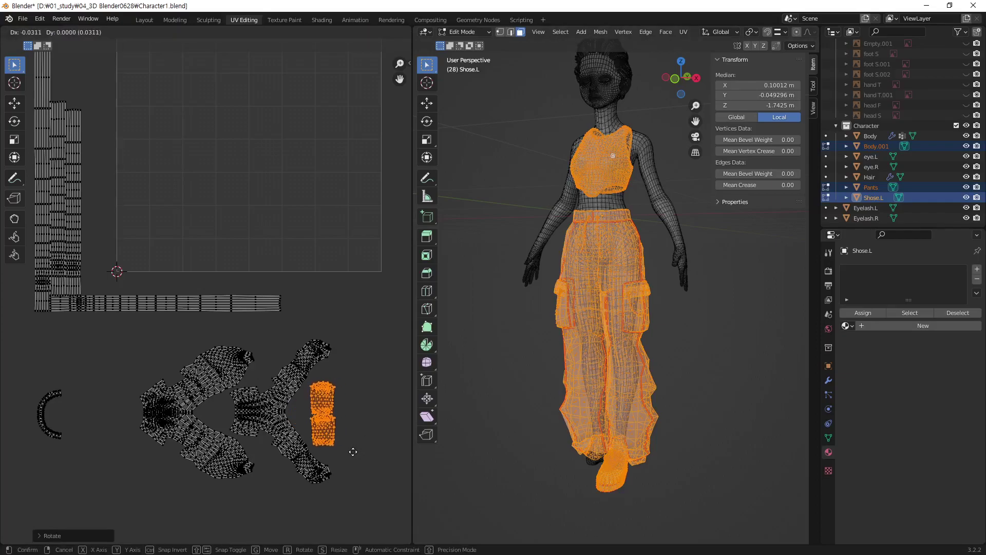
left_click(352, 452)
Move the arc-shaped island next to the body island
left_click_drag(68, 364, 22, 471)
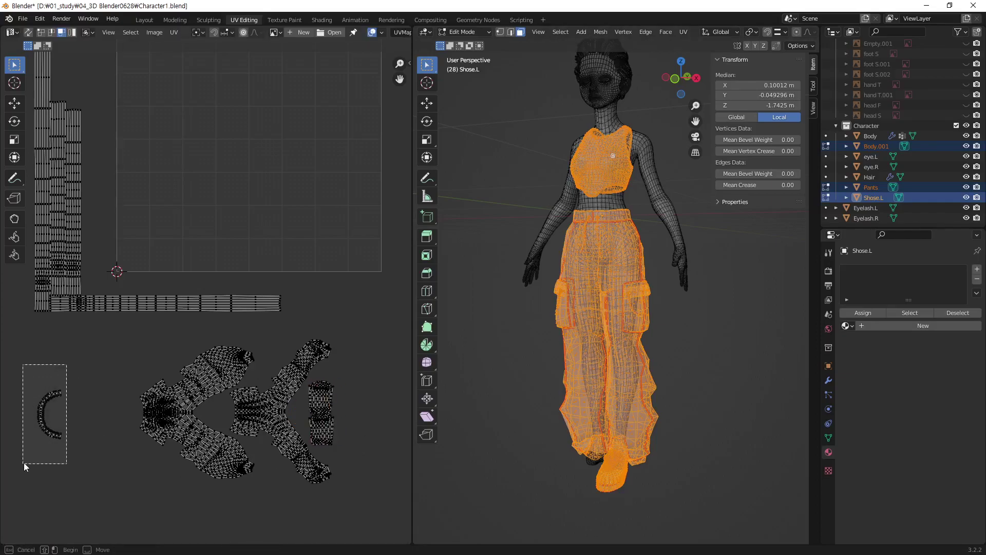
key("g")
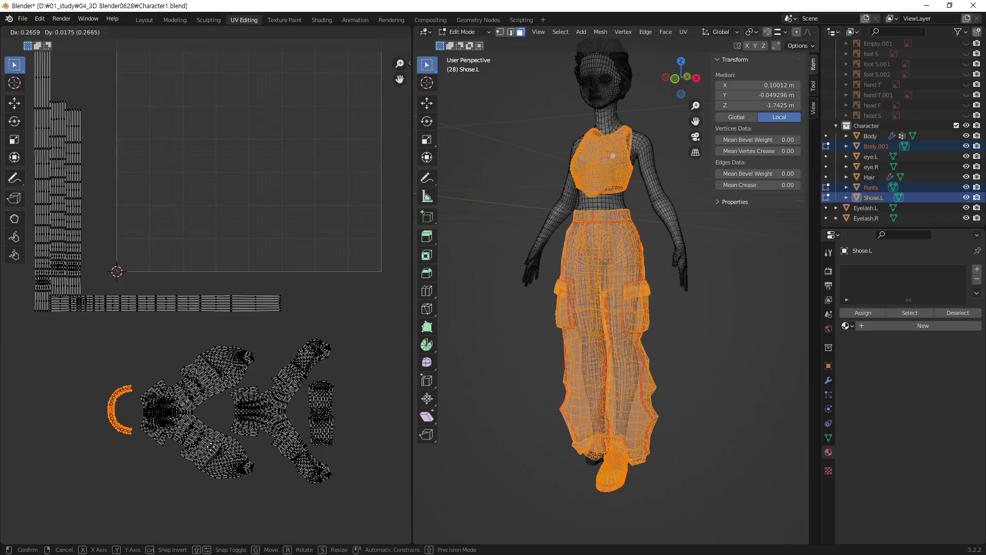
left_click(216, 452)
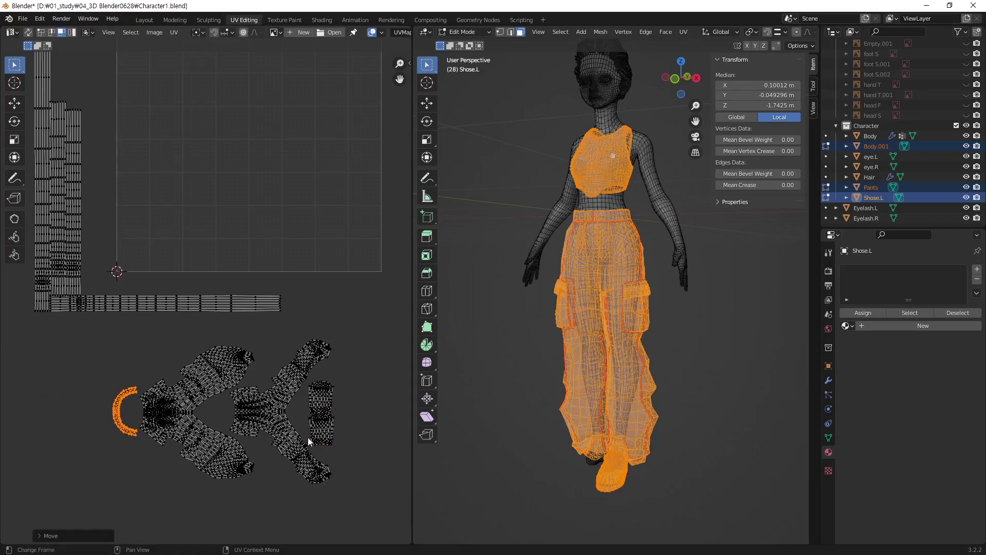
scroll(308, 441, "down", 1)
scroll(319, 447, "down", 2)
scroll(334, 454, "down", 1)
Rotate the grouped clothing islands 90° upright and place them inside the UV square
left_click_drag(308, 330, 133, 461)
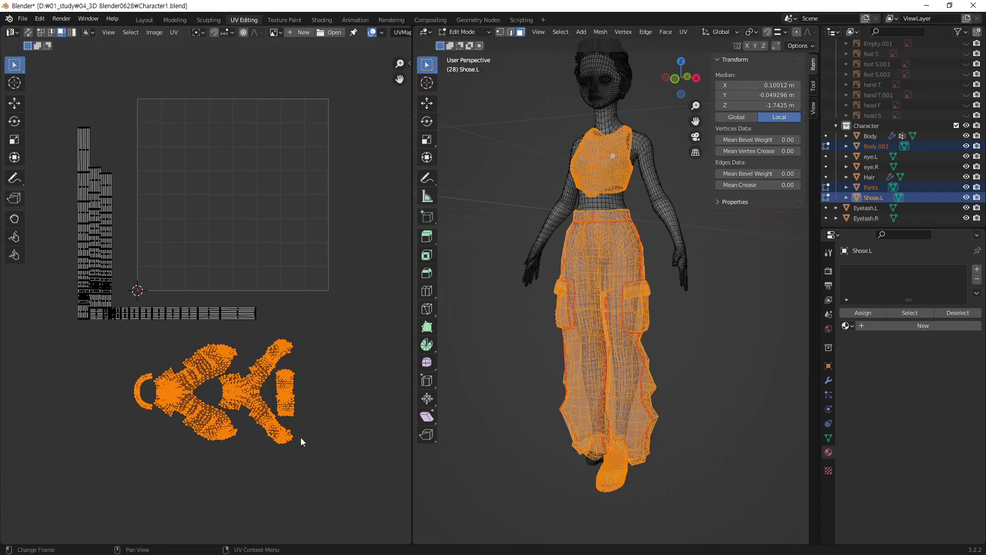
left_click(299, 212)
key("r")
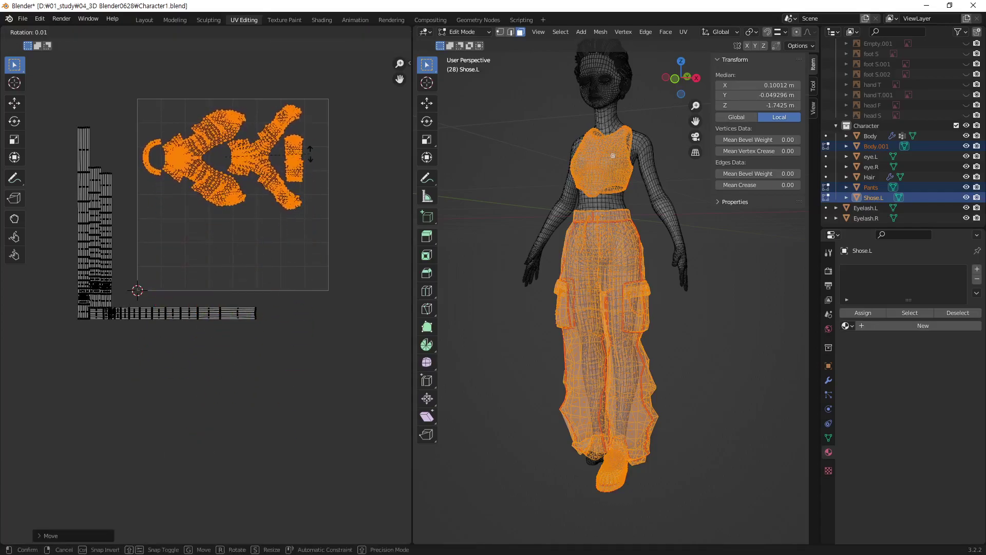
left_click(300, 185)
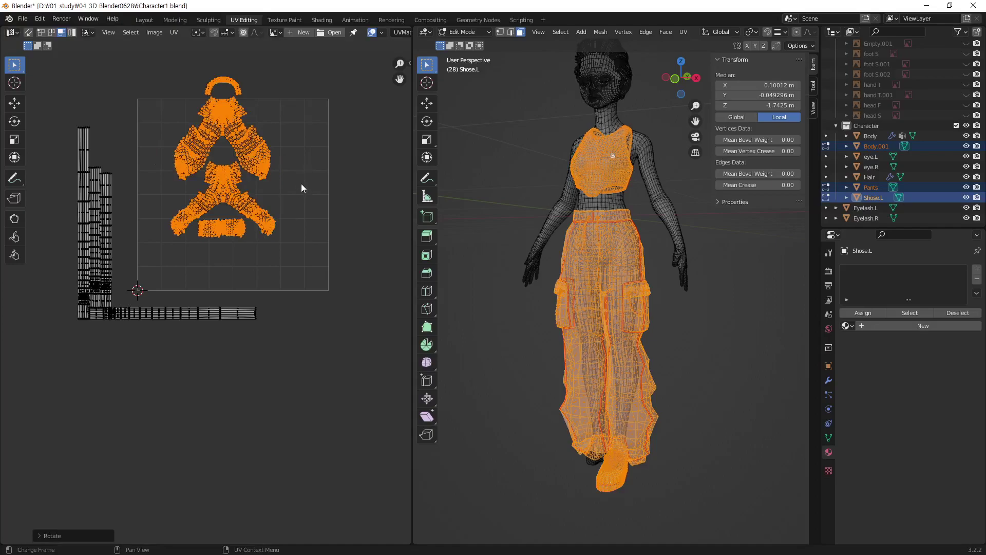
key("g")
left_click(276, 221)
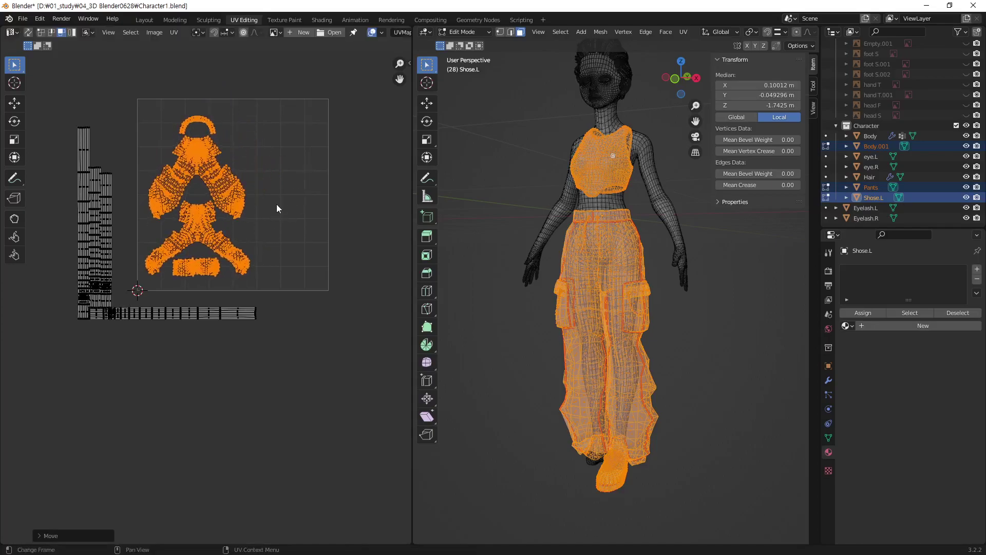
Scale the island group up slightly to fill the square, then deselect all
key("s")
left_click(264, 242)
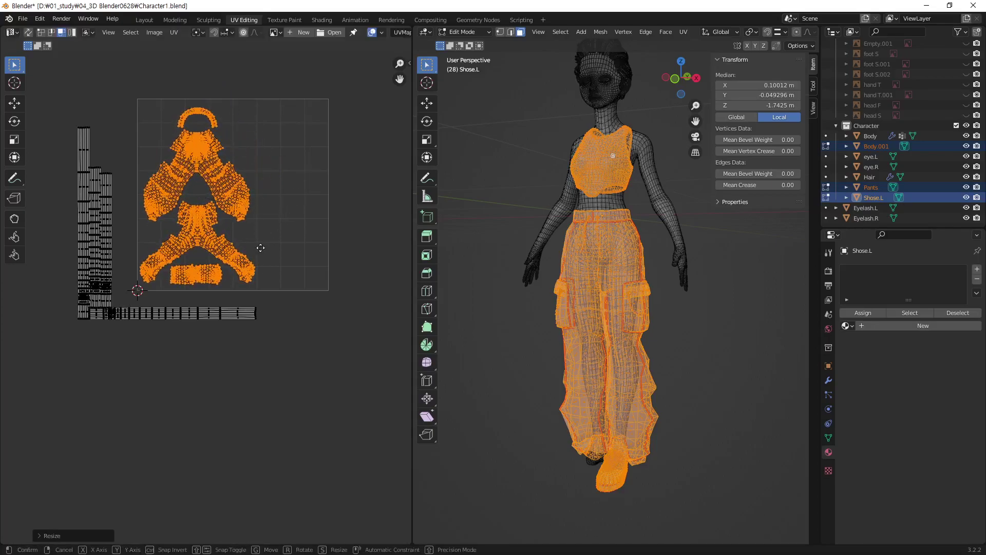
key("g")
left_click(263, 246)
key("s")
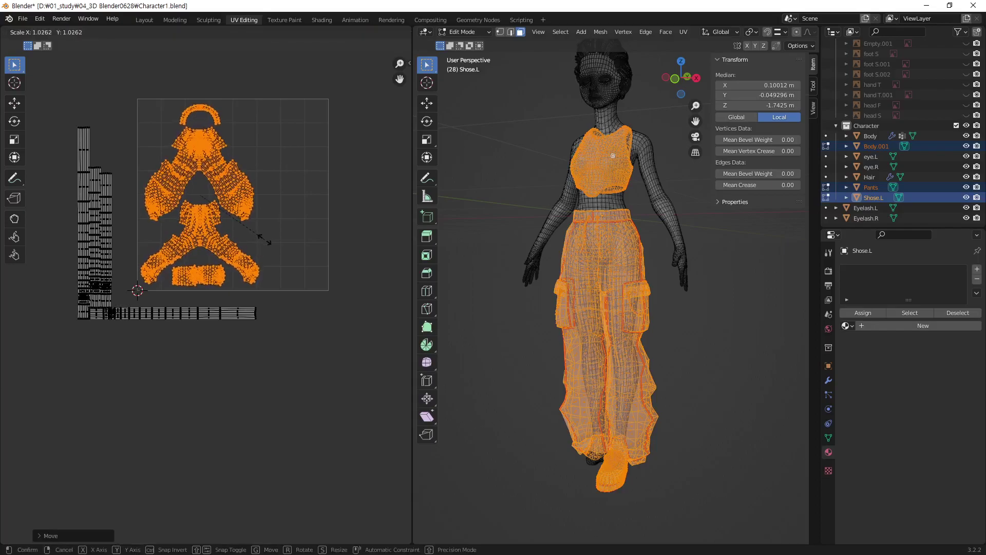
left_click(264, 240)
middle_click_drag(283, 287, 312, 316)
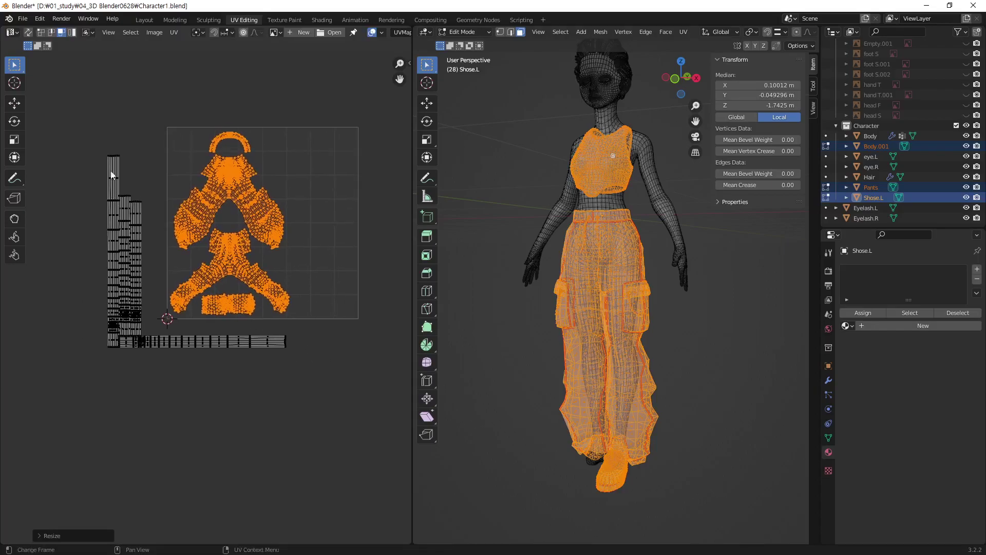
left_click(128, 168)
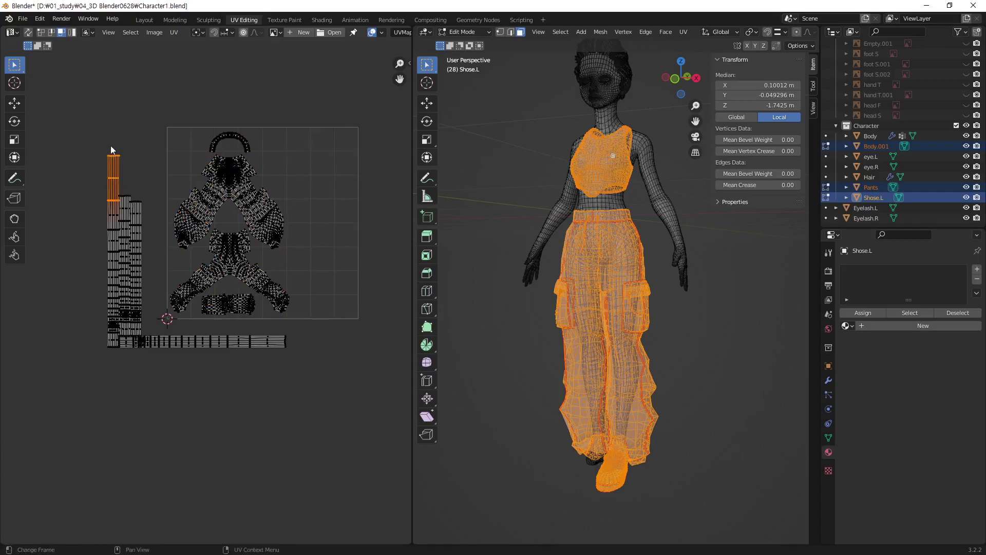
Stack the three vertical strip islands into one column on the left
key("ctrl+l")
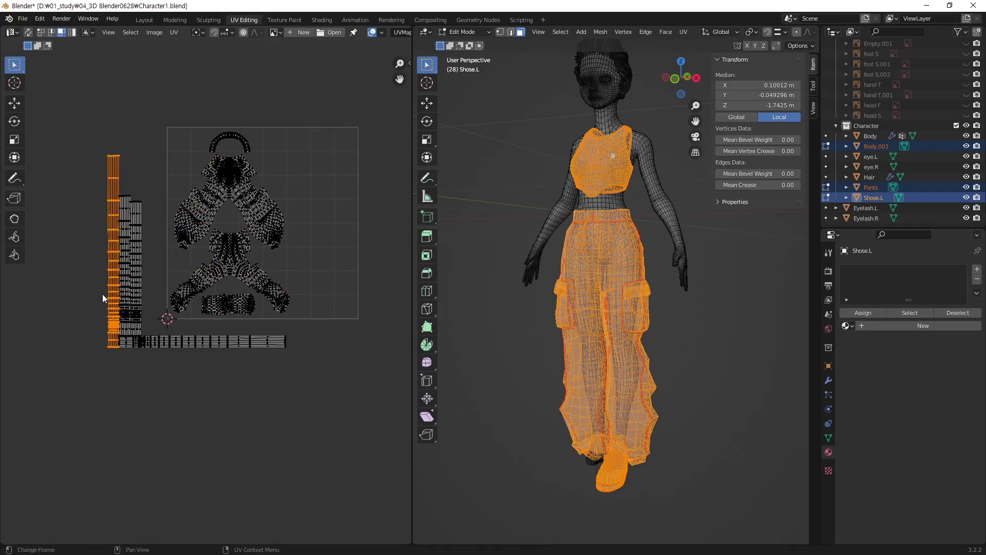
key("g")
left_click(112, 352)
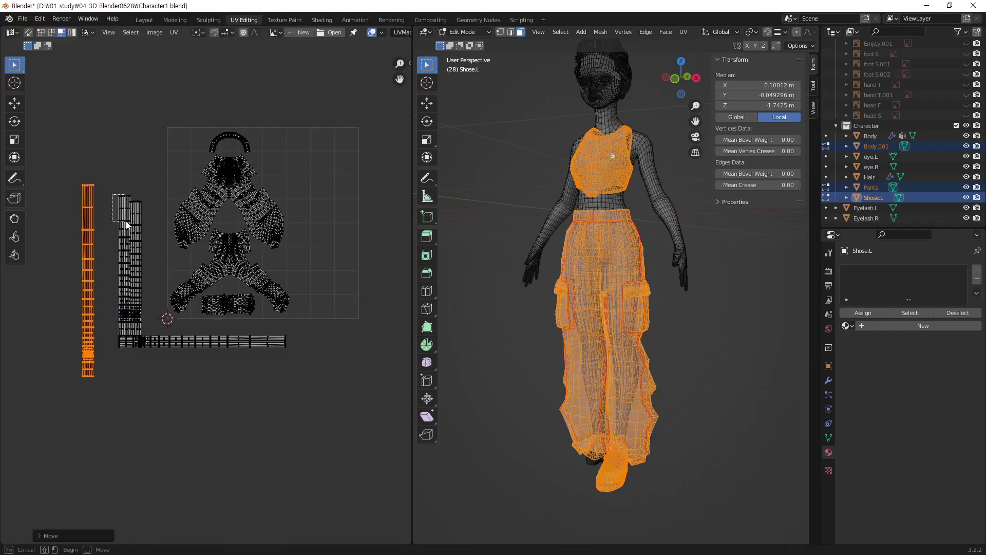
left_click(127, 225)
key("ctrl+l")
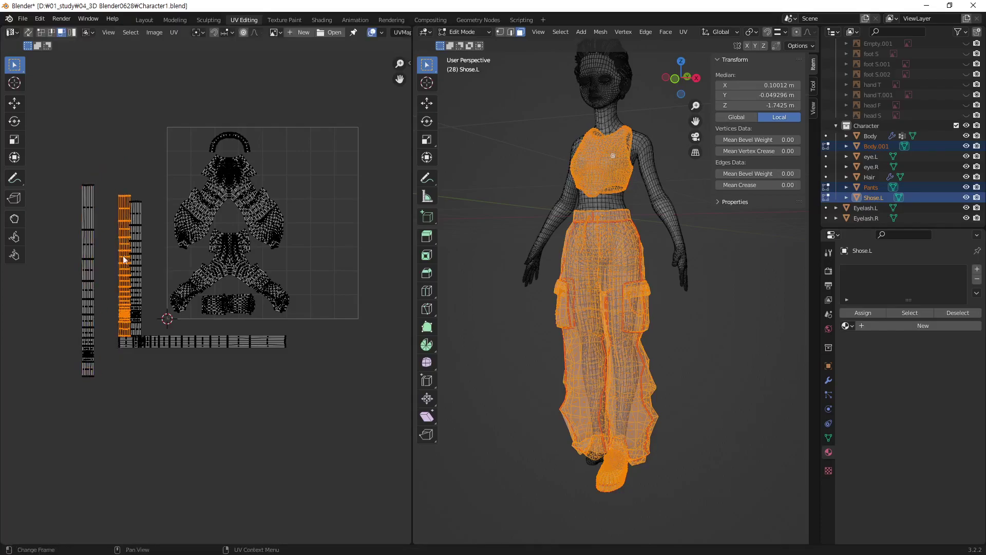
key("g")
left_click(107, 305)
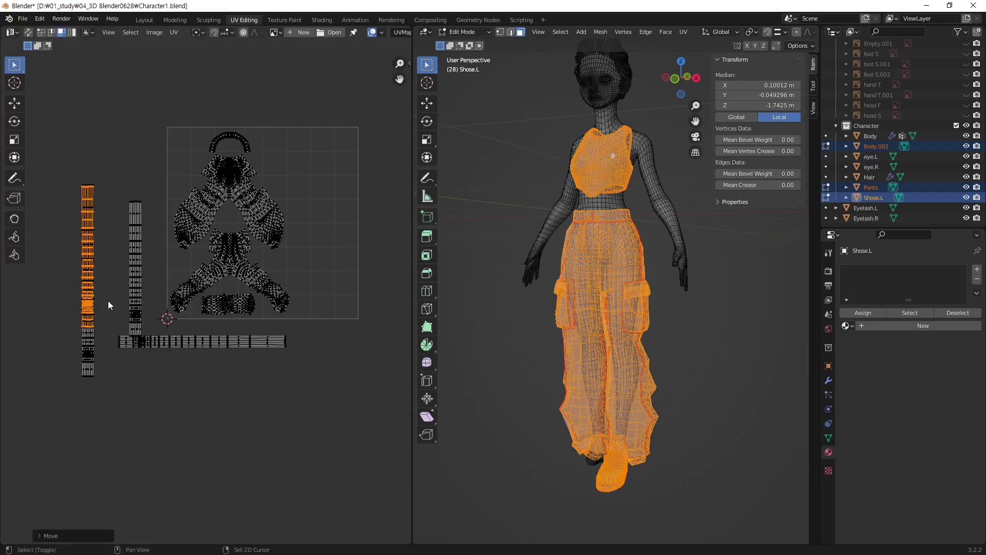
left_click(147, 235)
key("ctrl+l")
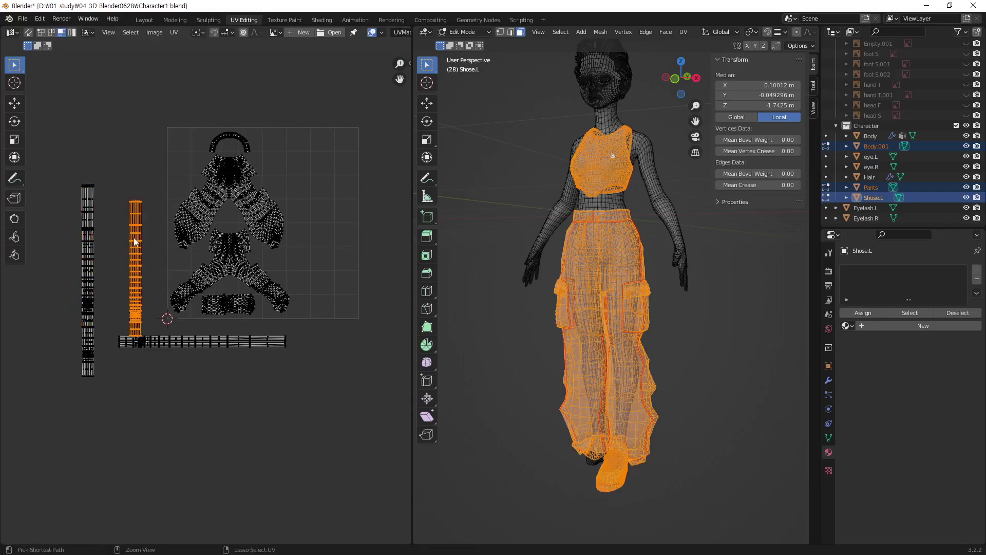
key("g")
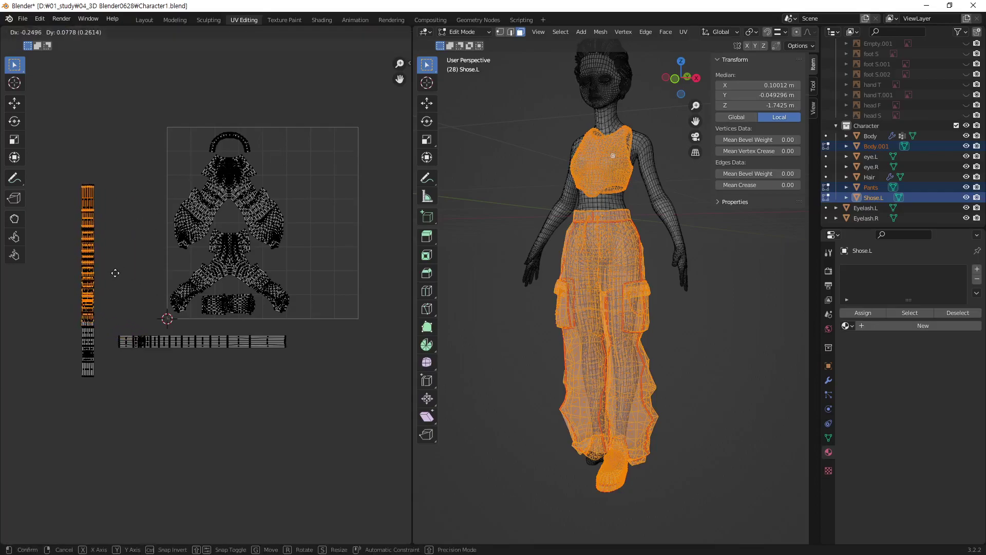
left_click(122, 280)
Rotate the horizontal strip 90° and add it to the left stack
left_click(150, 361)
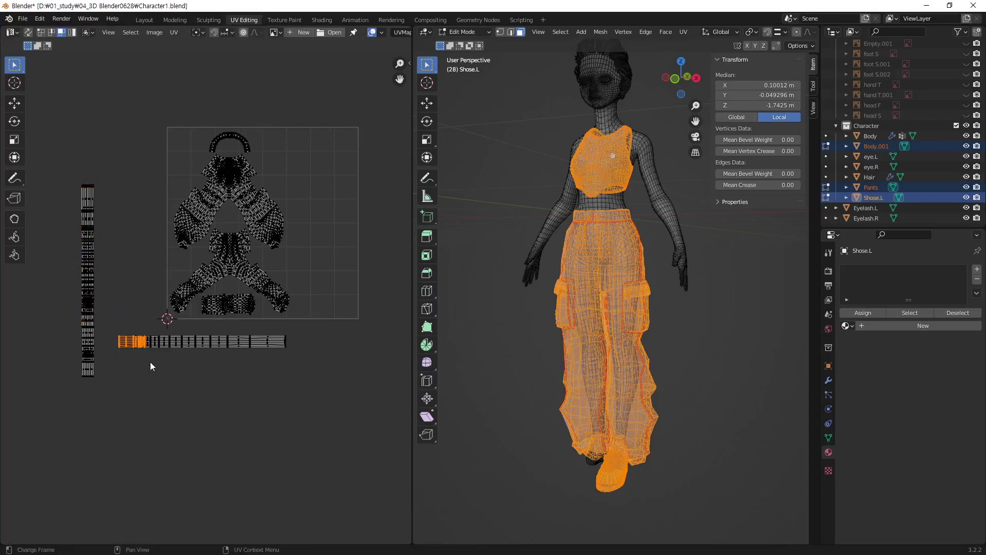
key("ctrl+l")
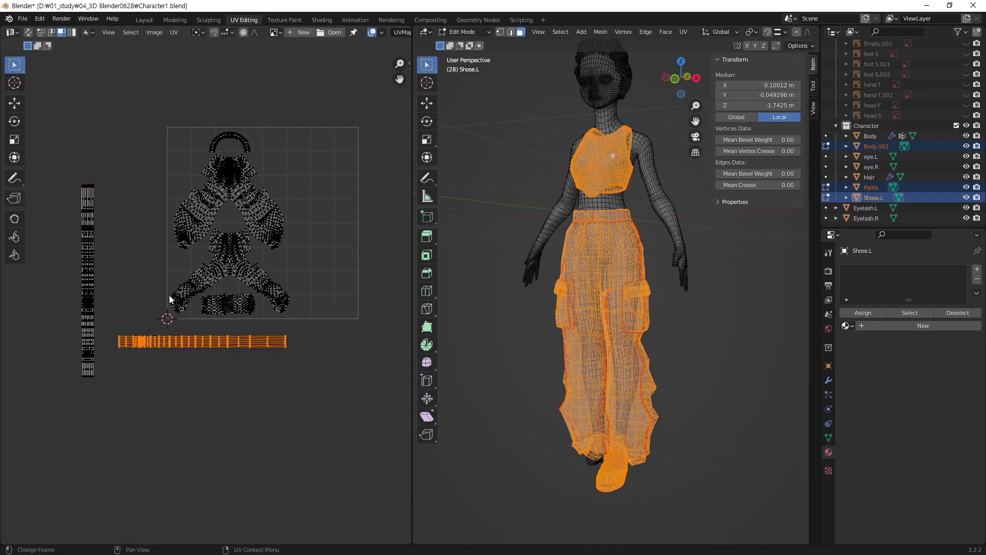
type("r90")
key("Return")
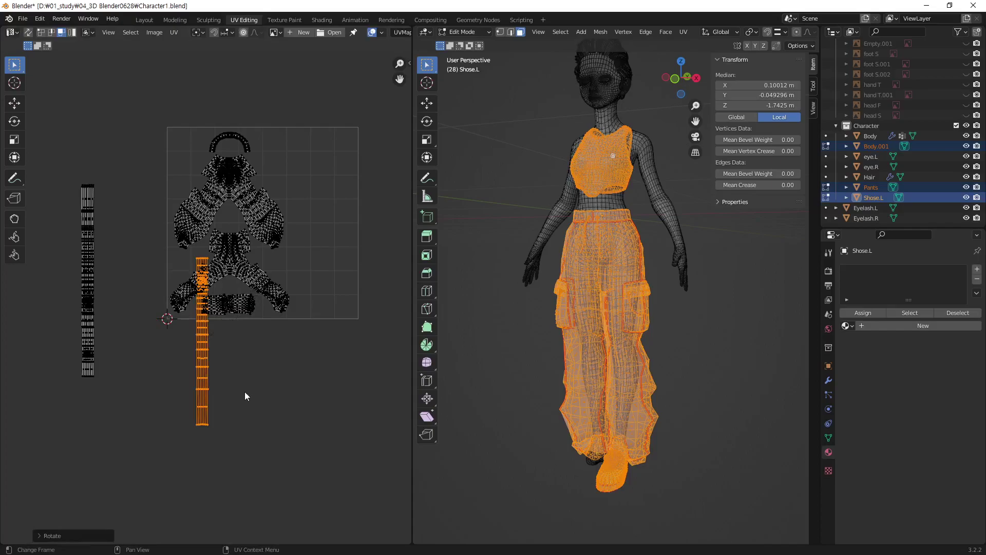
key("g")
left_click(131, 318)
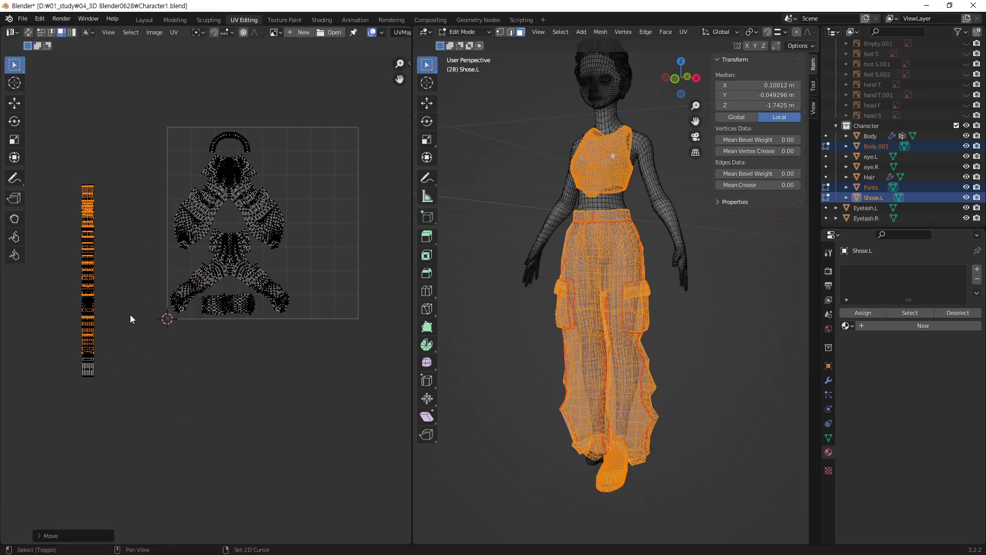
Move the stacked strips to the UV square's left edge and shrink them to fit
left_click_drag(128, 172, 67, 295)
key("l")
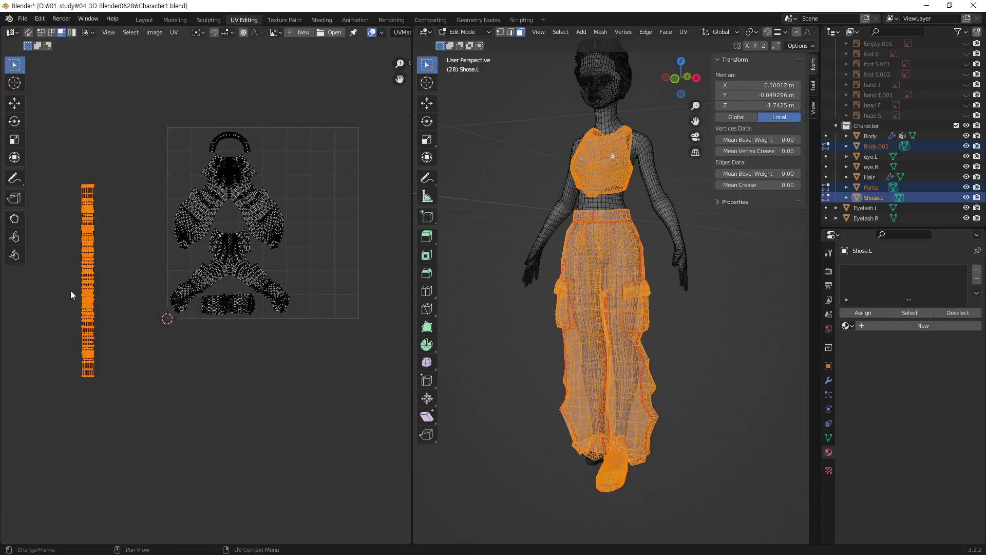
key("g")
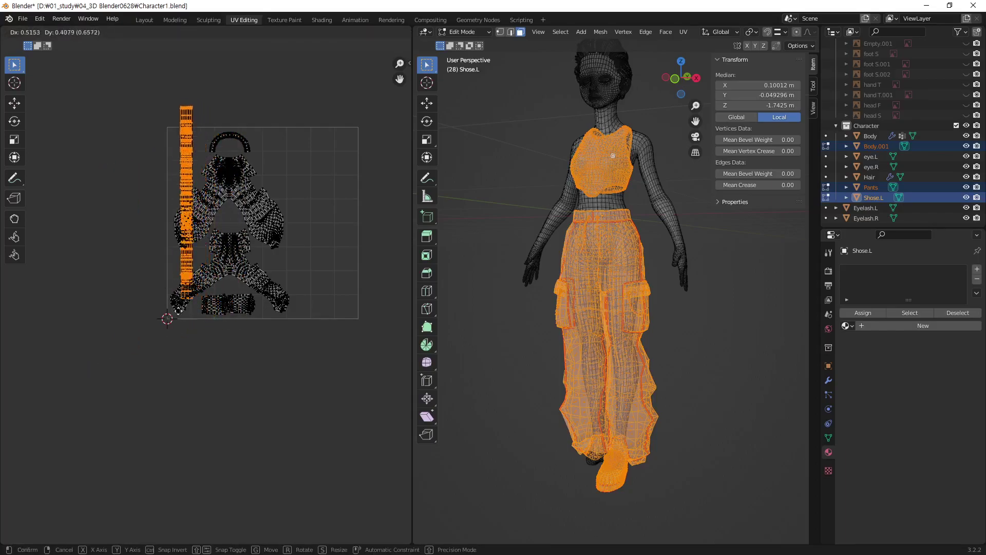
left_click(172, 326)
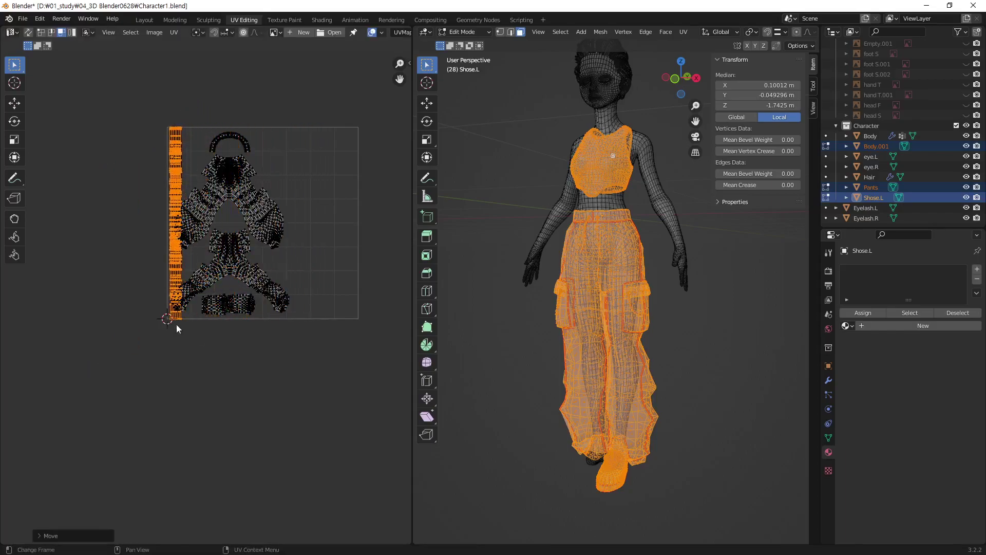
key("s")
left_click(219, 281)
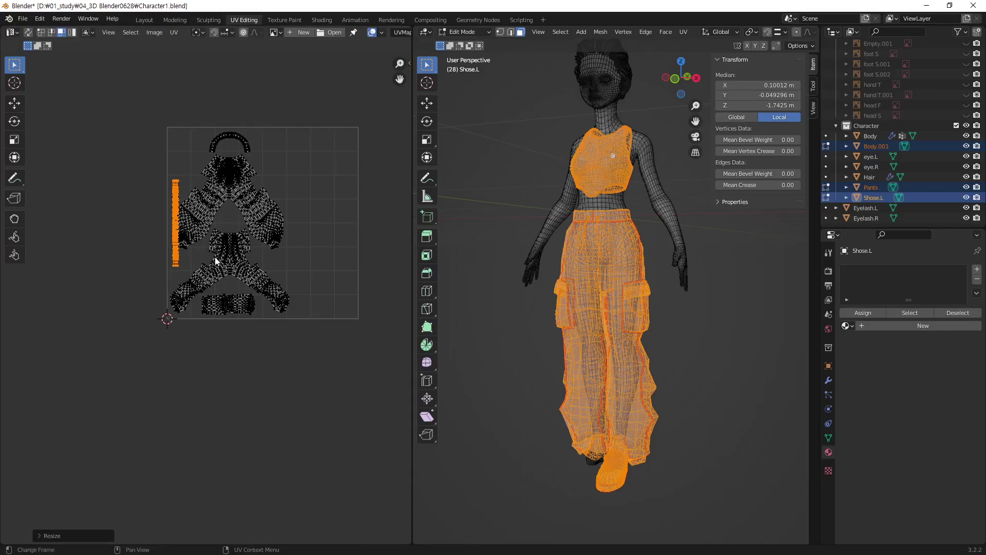
Raise the strip column, shorten it slightly and nudge it into place
key("g")
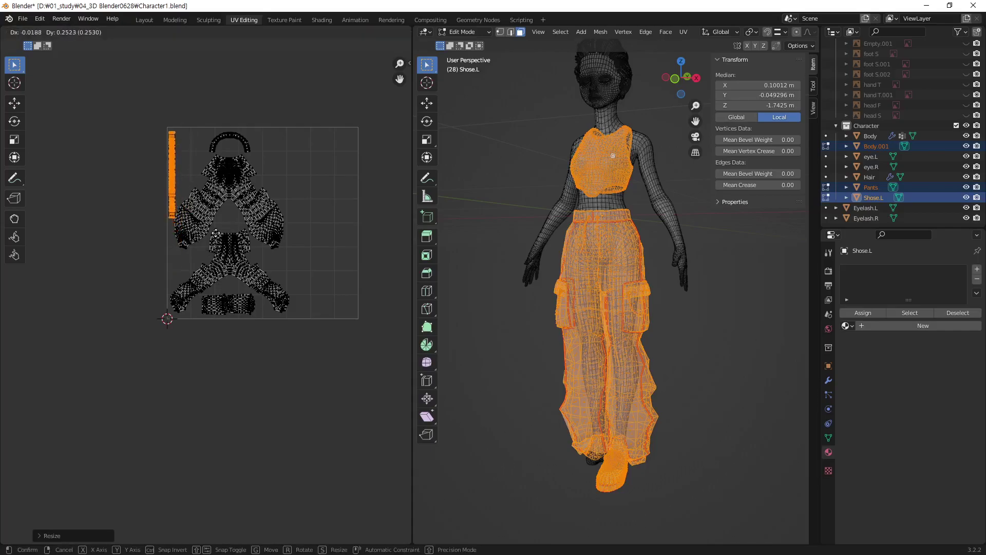
left_click(216, 232)
scroll(193, 213, "up", 1)
scroll(180, 200, "up", 2)
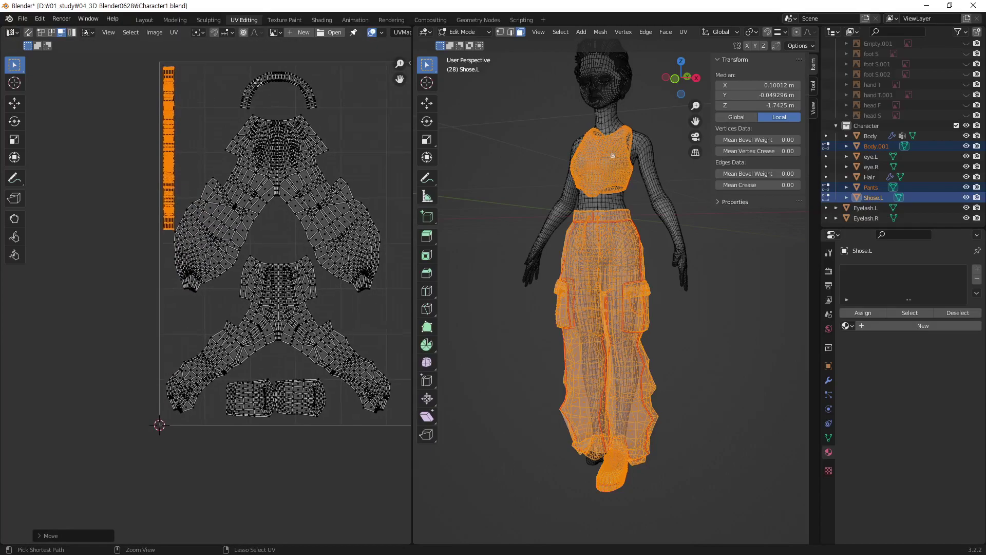
scroll(163, 183, "up", 1)
scroll(190, 221, "up", 2)
scroll(241, 226, "up", 2)
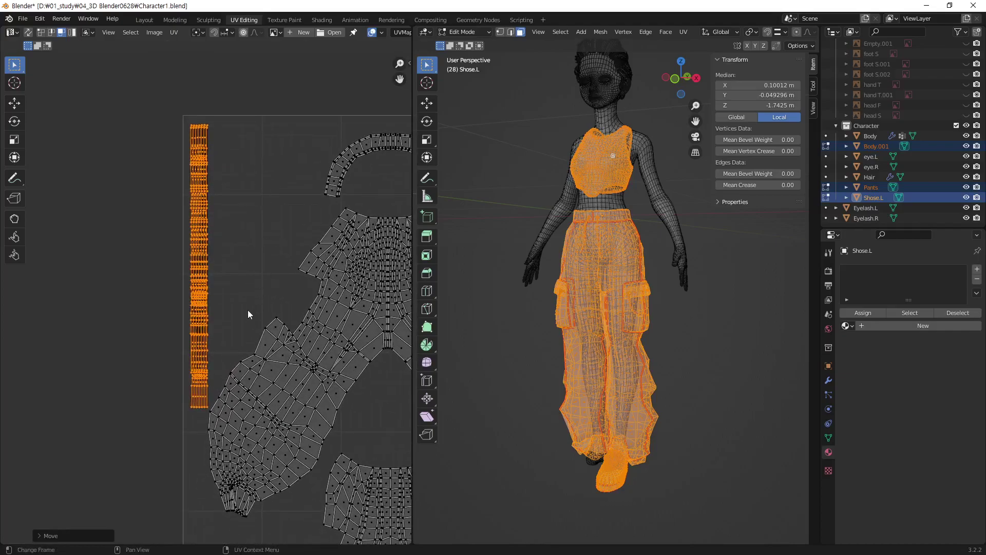
key("s")
left_click(257, 300)
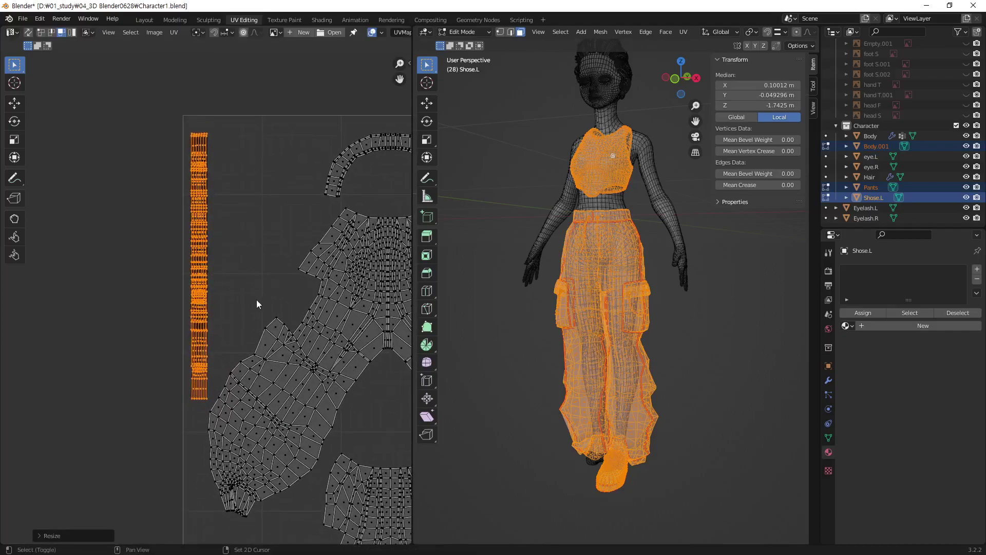
key("g")
left_click(257, 294)
scroll(213, 368, "down", 5)
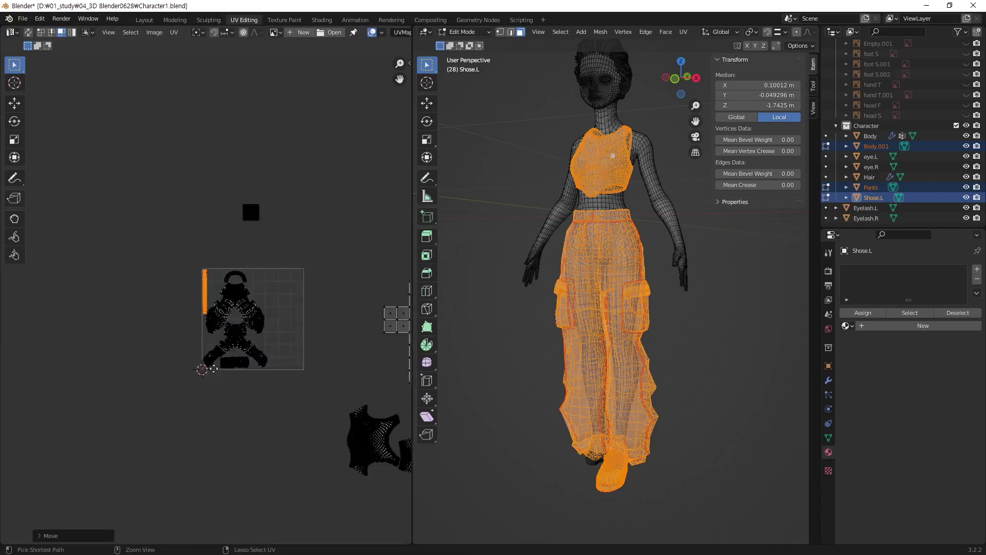
scroll(323, 213, "up", 3)
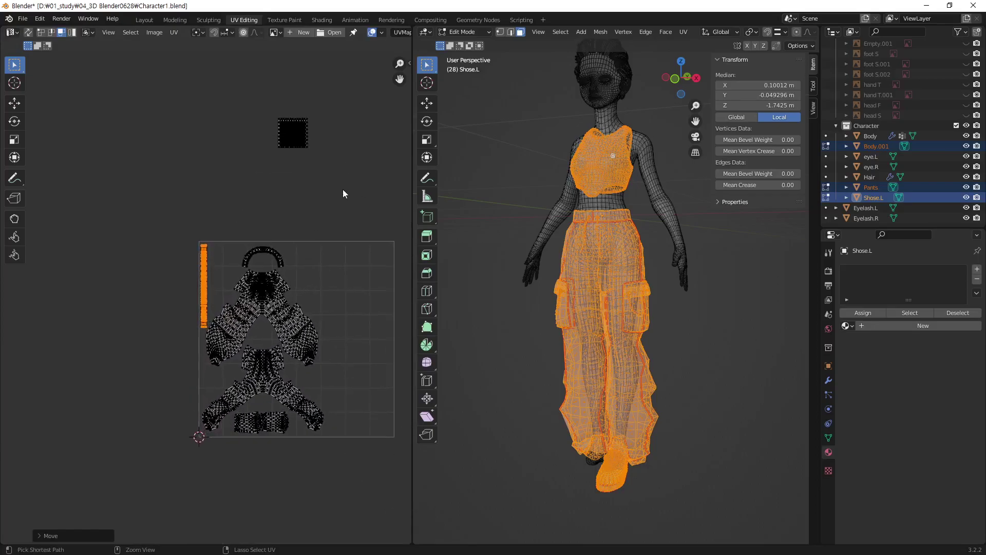
Bring the outside square island into the central gap and shrink it to fit
left_click(321, 107)
key("g")
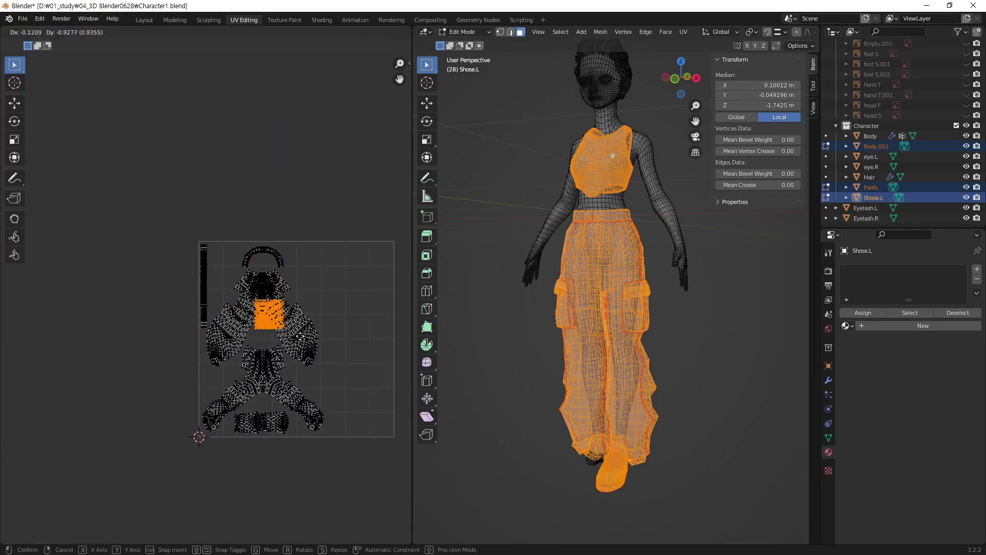
left_click(291, 355)
scroll(282, 371, "up", 1)
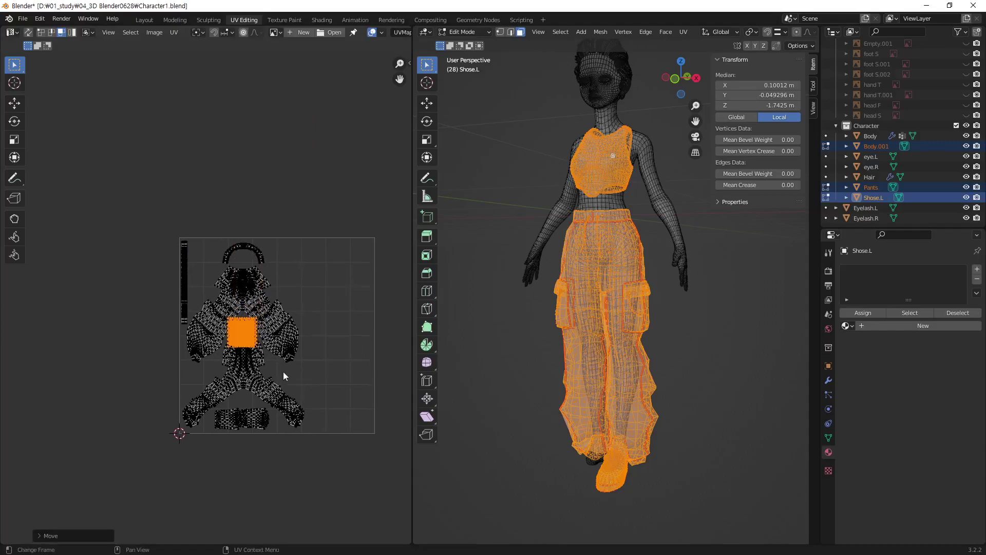
scroll(308, 334, "up", 1)
scroll(341, 289, "up", 1)
key("s")
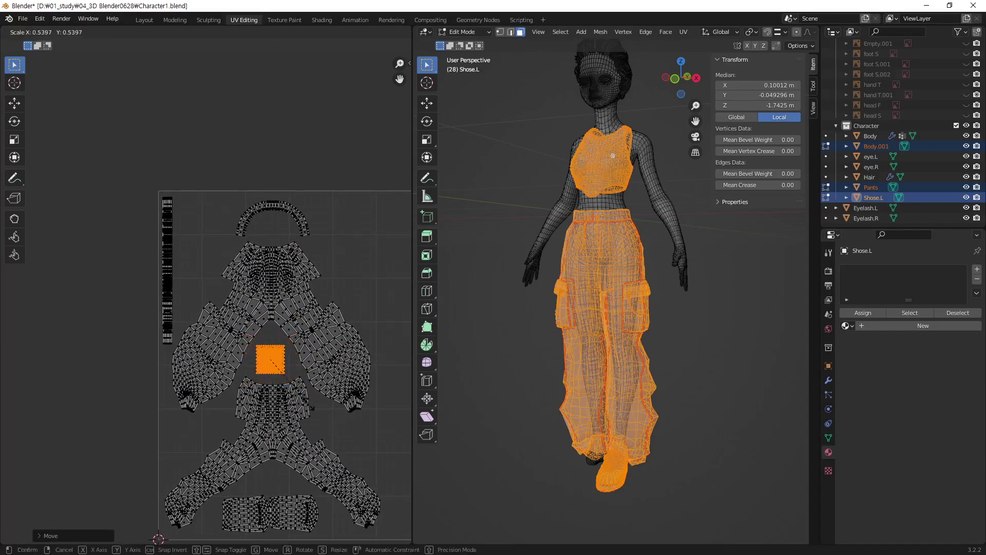
left_click(315, 409)
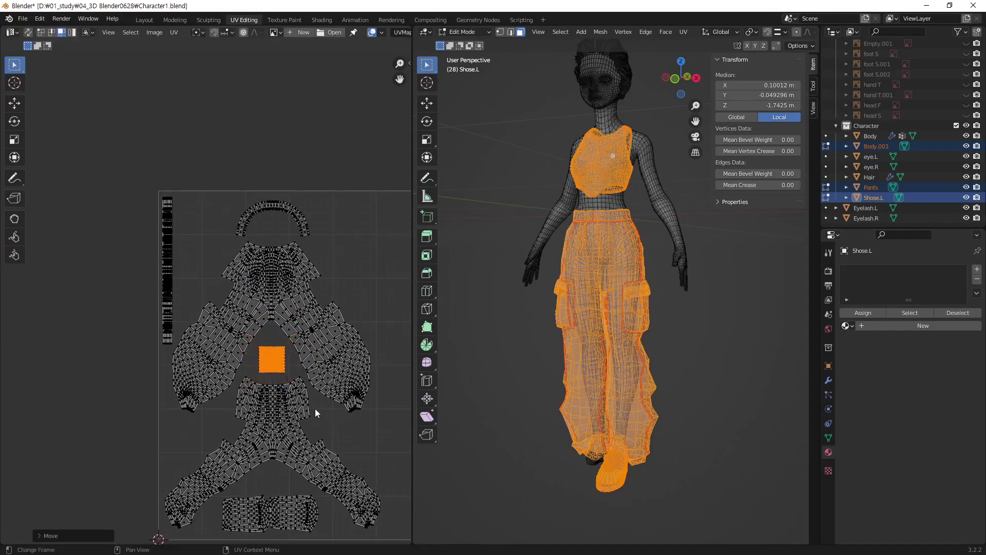
Nudge the lower-left rectangular island slightly to the left
left_click(356, 316)
middle_click_drag(356, 317, 242, 343)
scroll(343, 317, "down", 3)
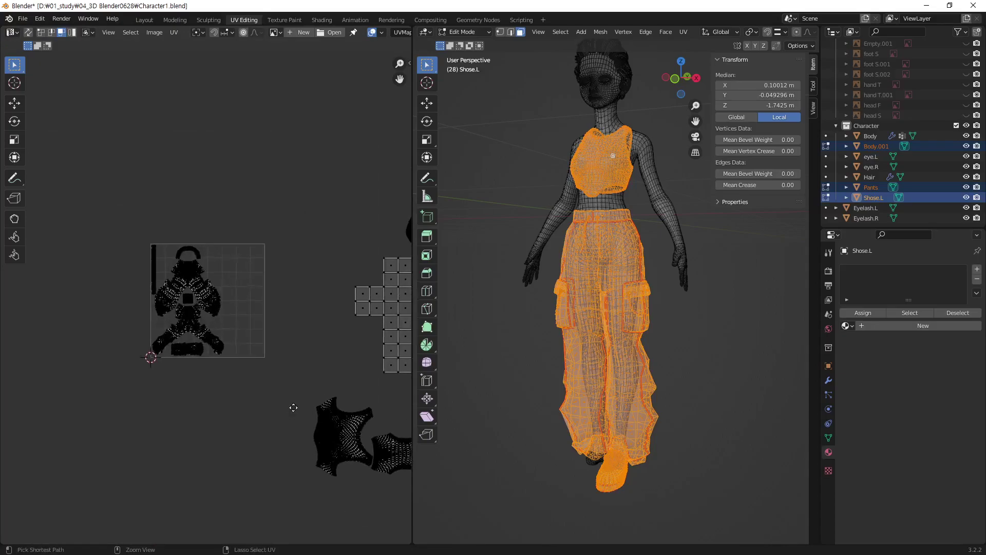
scroll(319, 380, "up", 1)
scroll(180, 329, "up", 2)
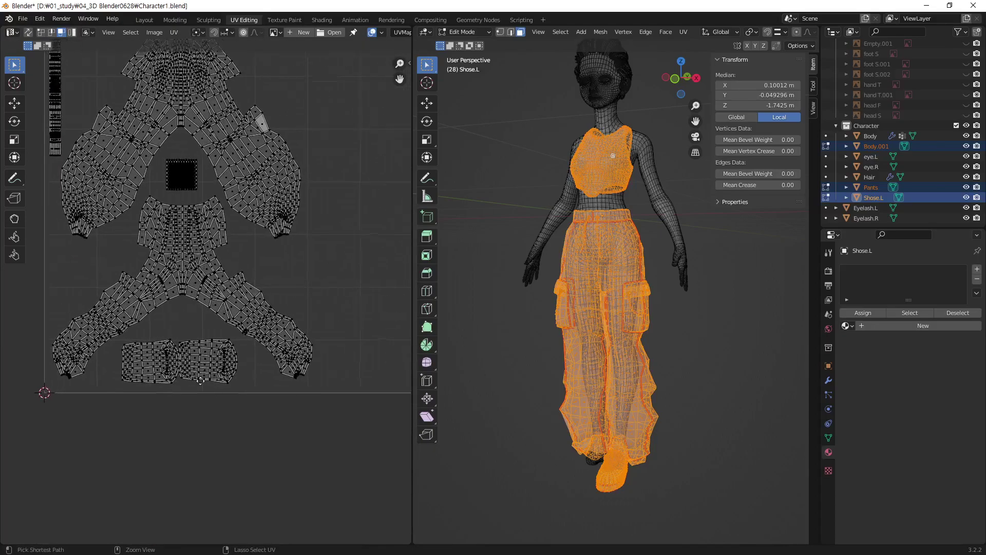
scroll(195, 334, "up", 2)
scroll(210, 339, "up", 1)
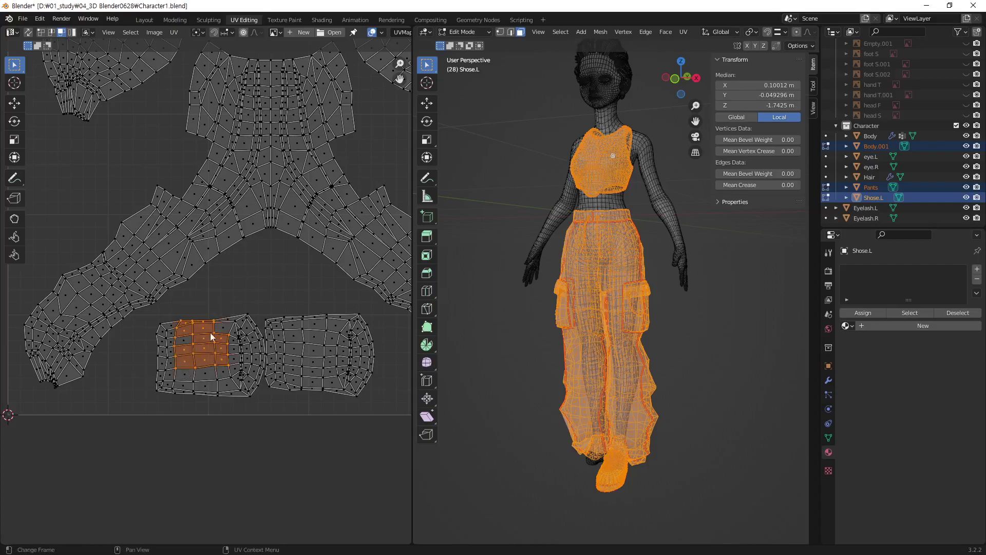
key("ctrl+l")
key("g")
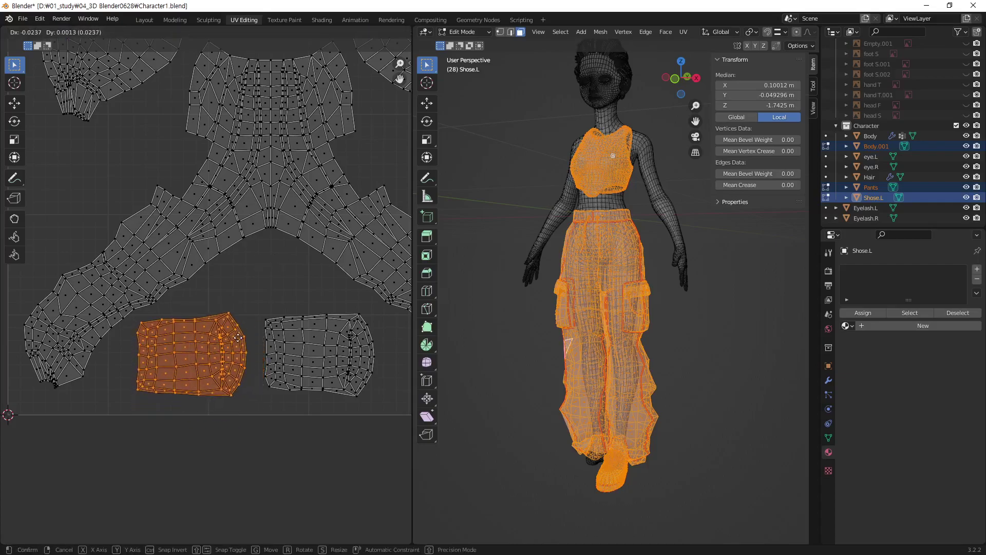
left_click(238, 342)
Move the right-hand small island further right, apart from its neighbour
left_click(325, 365, "alt")
key("ctrl+l")
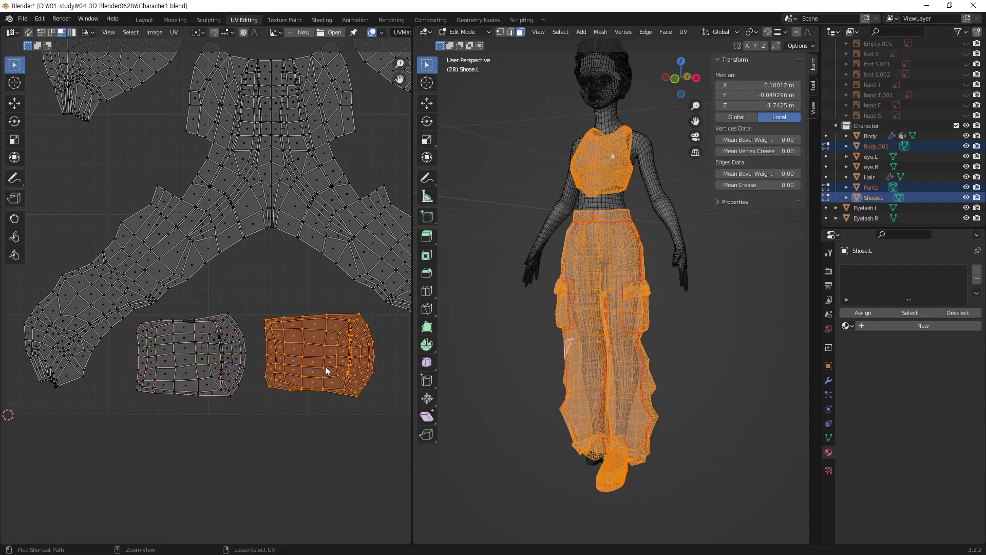
key("g")
left_click(350, 368)
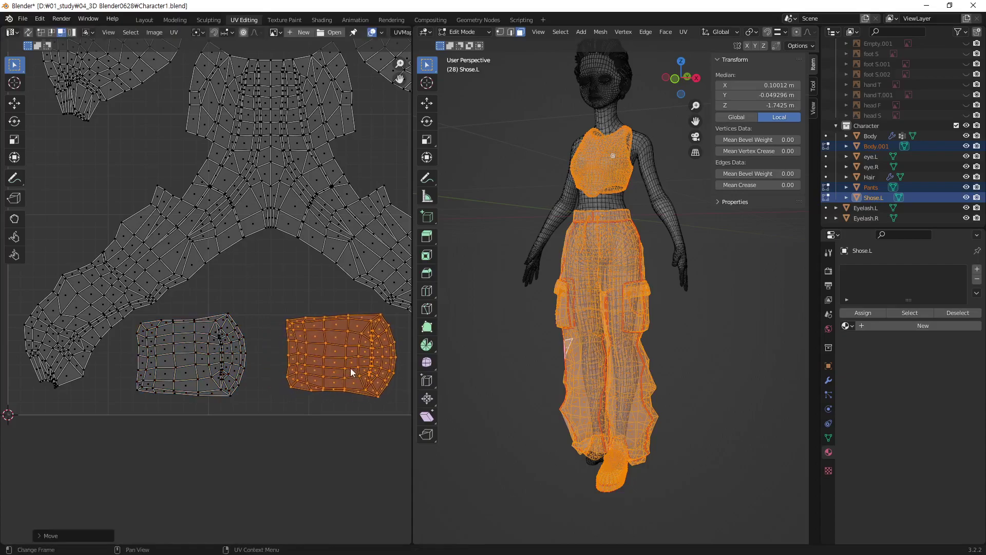
middle_click_drag(340, 338, 251, 379, "ctrl")
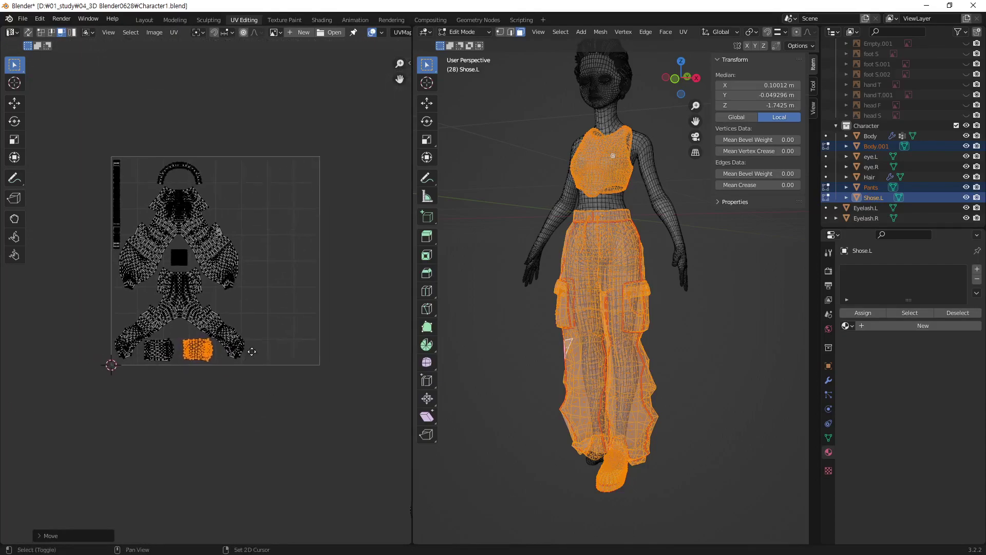
Rotate both top islands 90°, shrink them and drop them inside the square beside the body
scroll(252, 379, "up", 1)
middle_click_drag(290, 400, 236, 347, "shift")
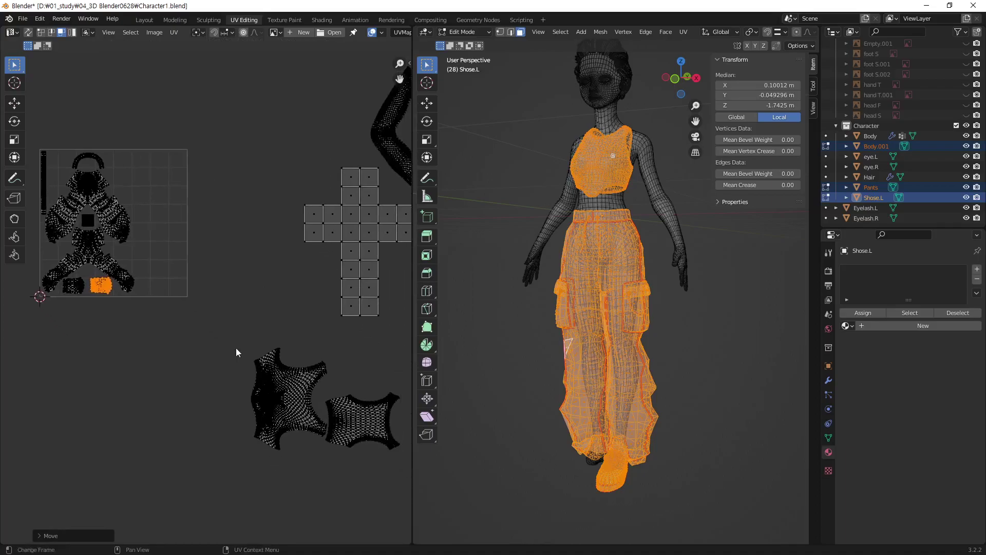
left_click_drag(232, 339, 403, 465)
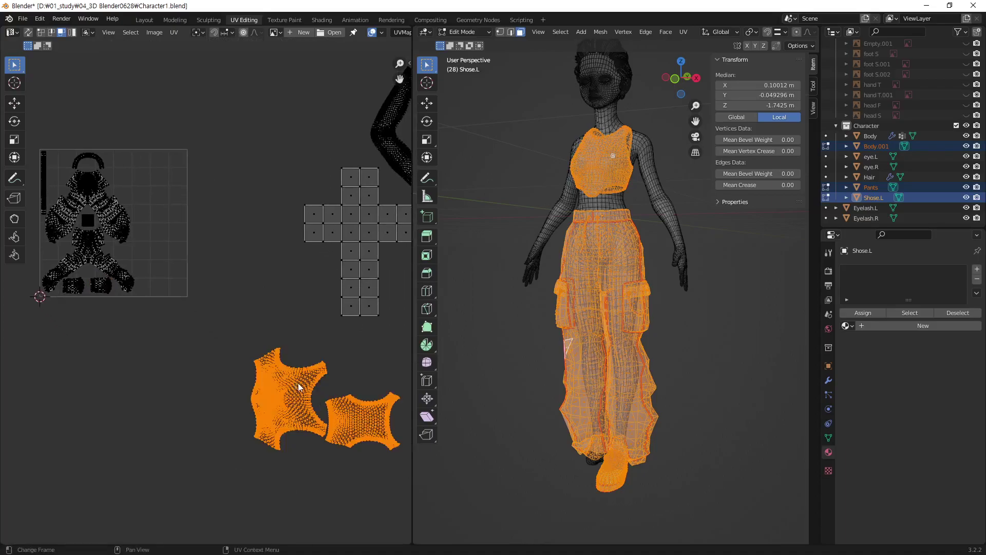
type("r90")
key("Return")
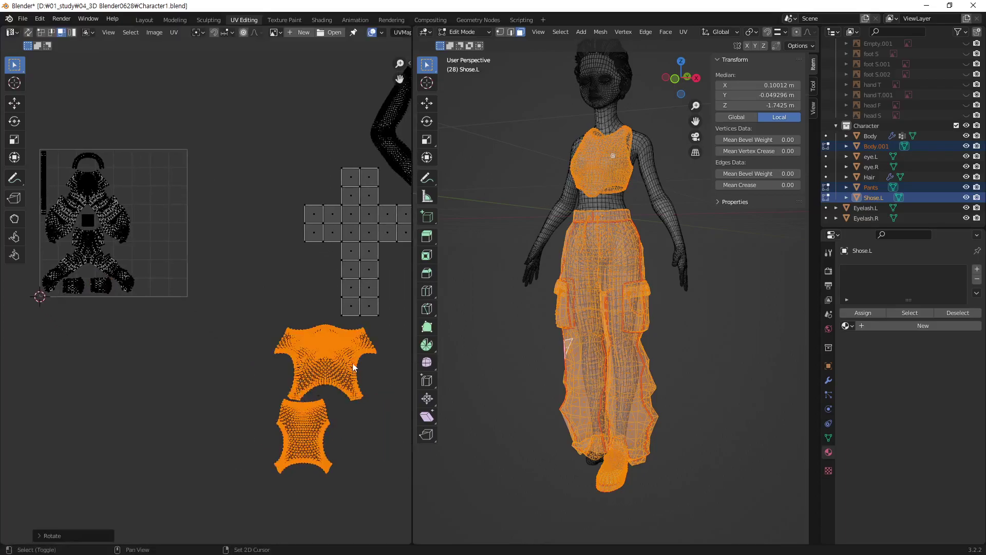
middle_click_drag(353, 366, 331, 409)
key("s")
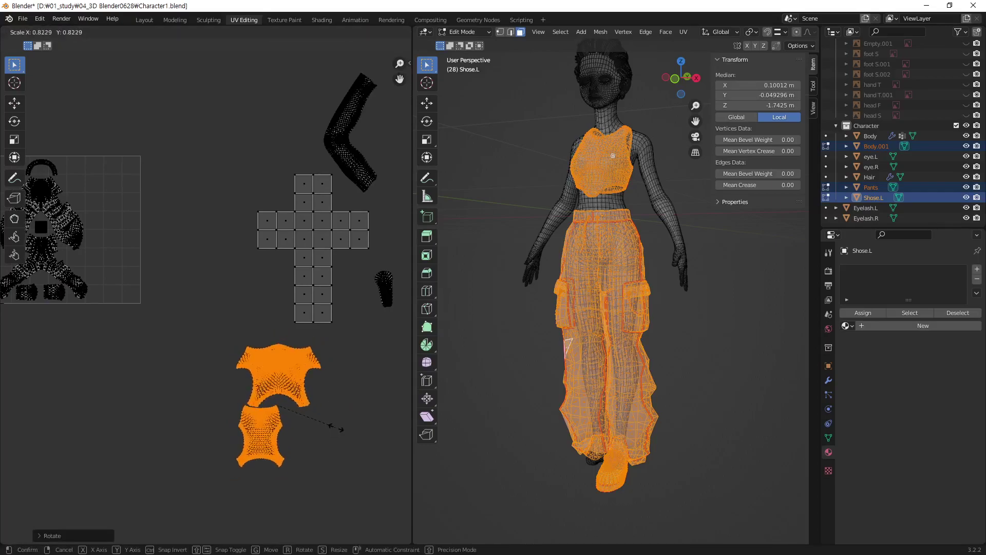
left_click(329, 425)
key("g")
left_click(189, 278)
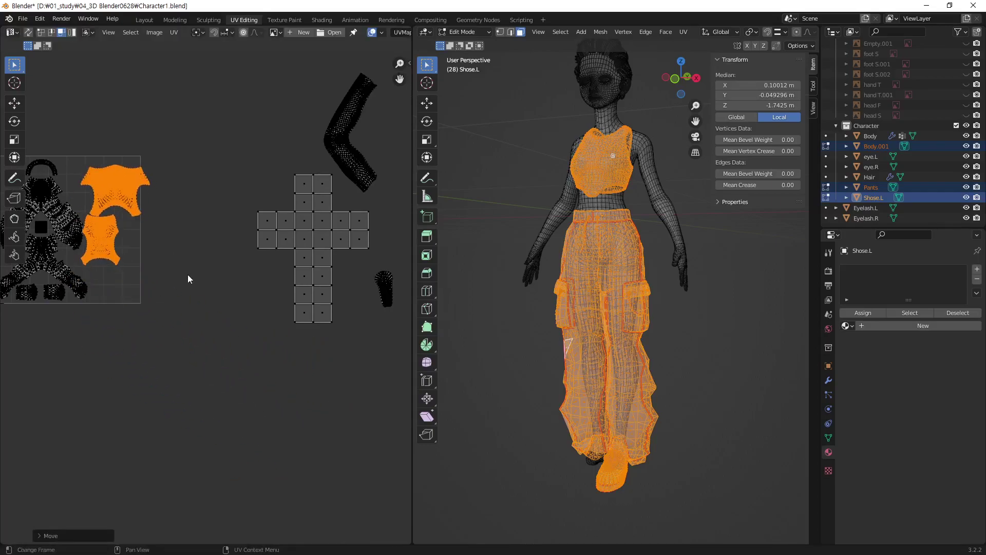
Move the lower top island down and to the right
scroll(257, 231, "up", 2)
scroll(331, 193, "up", 2)
scroll(331, 193, "up", 2)
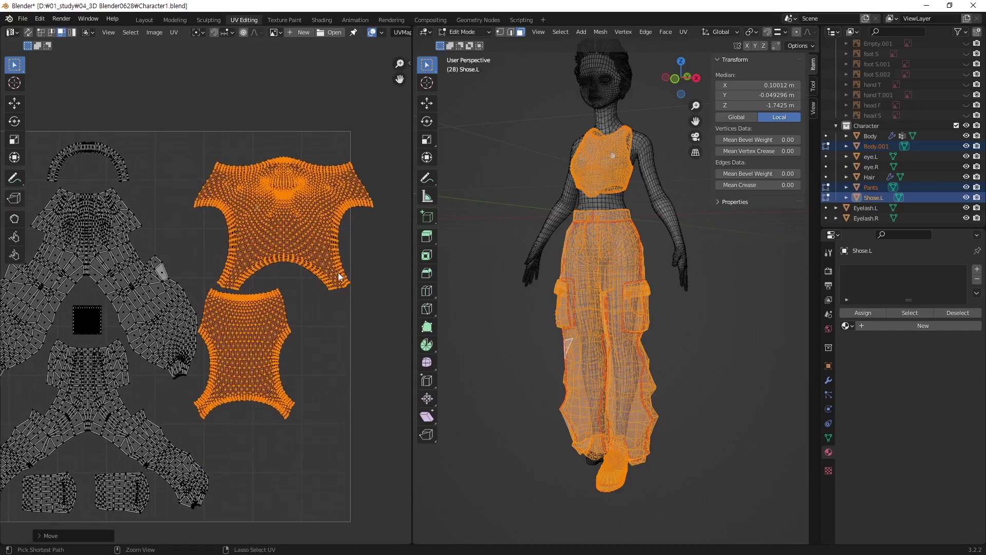
scroll(348, 274, "up", 1)
left_click(242, 403)
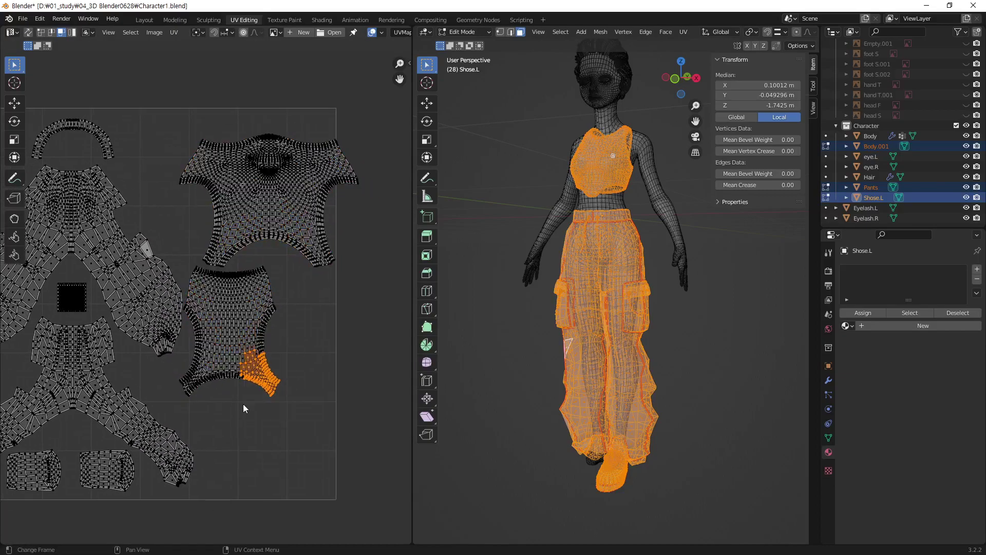
key("ctrl+l")
key("g")
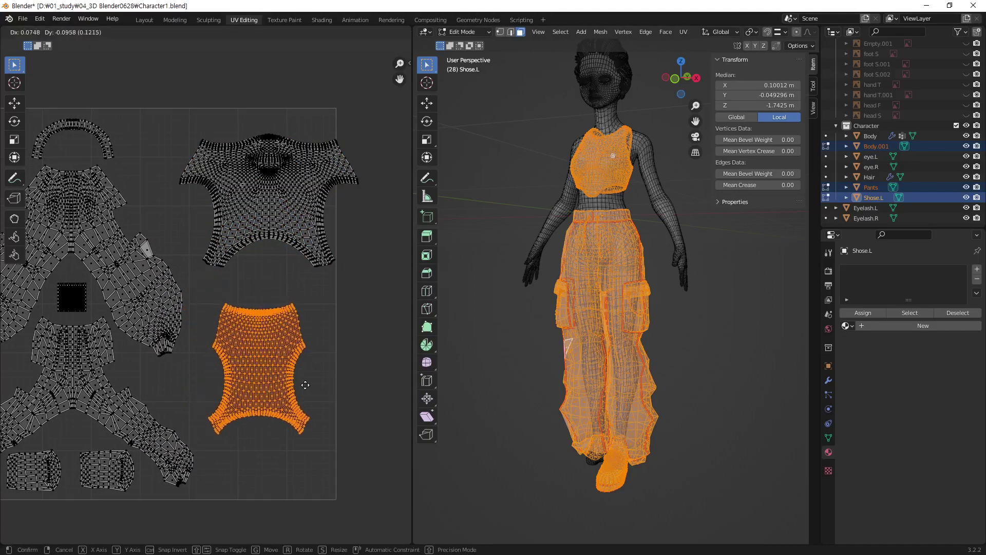
left_click(358, 366)
Move the upper top island up and left, then nudge it slightly further left
left_click_drag(377, 135, 272, 231)
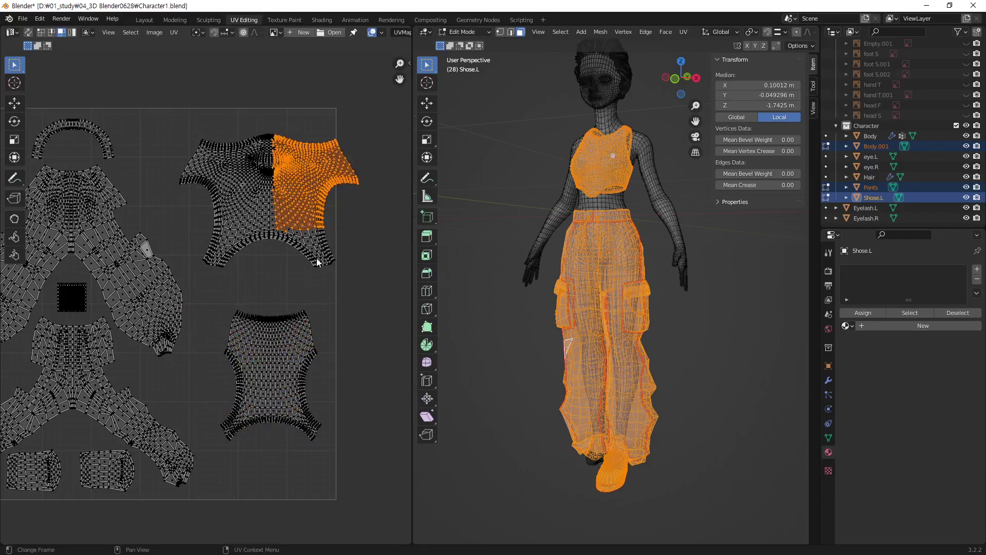
key("ctrl+l")
key("g")
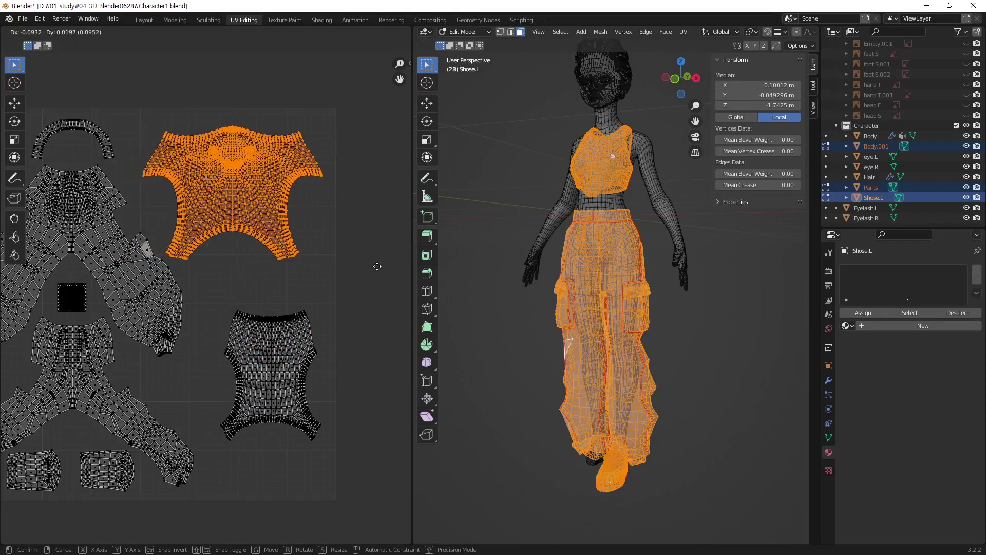
left_click(383, 262)
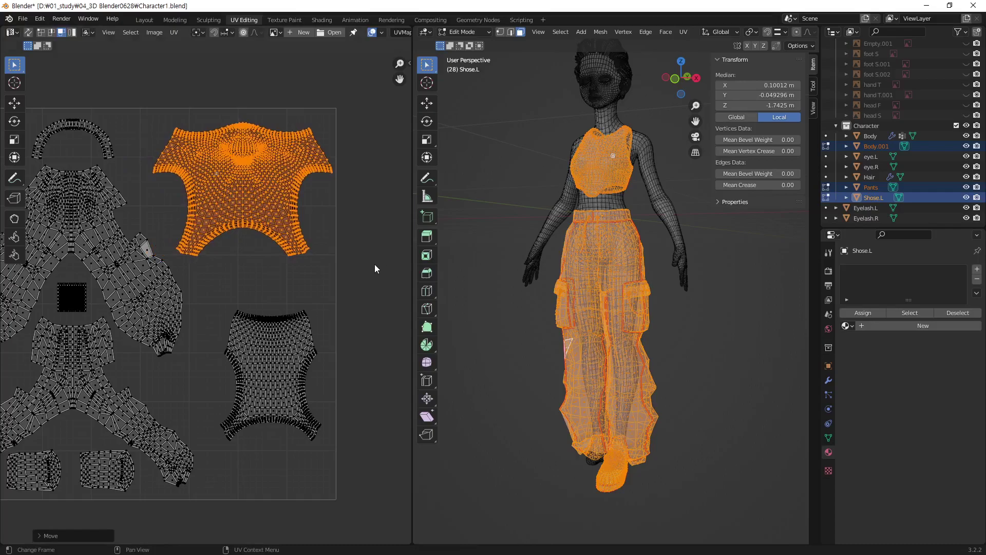
key("g")
left_click(371, 265)
Place the lower top island directly beneath the upper one
left_click_drag(340, 309, 289, 384)
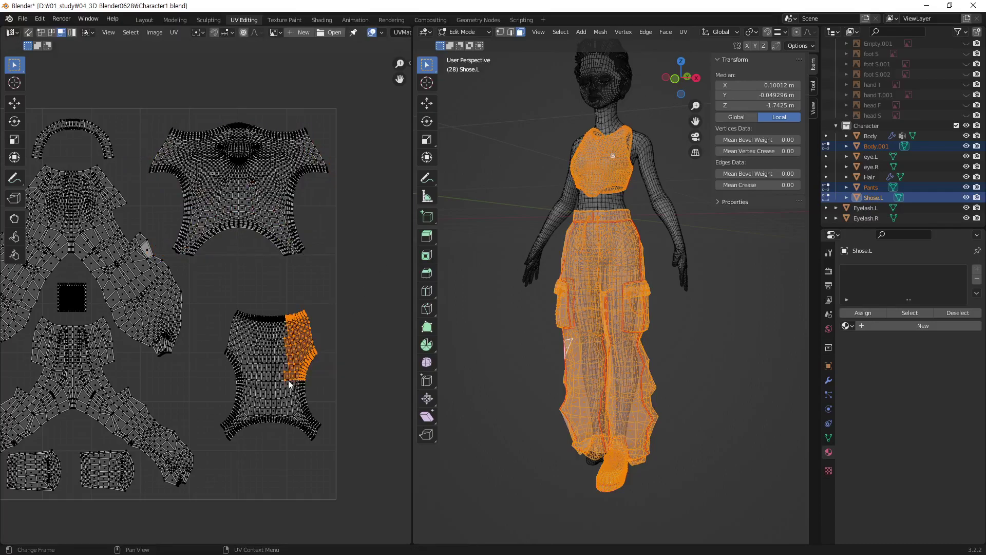
key("l")
key("g")
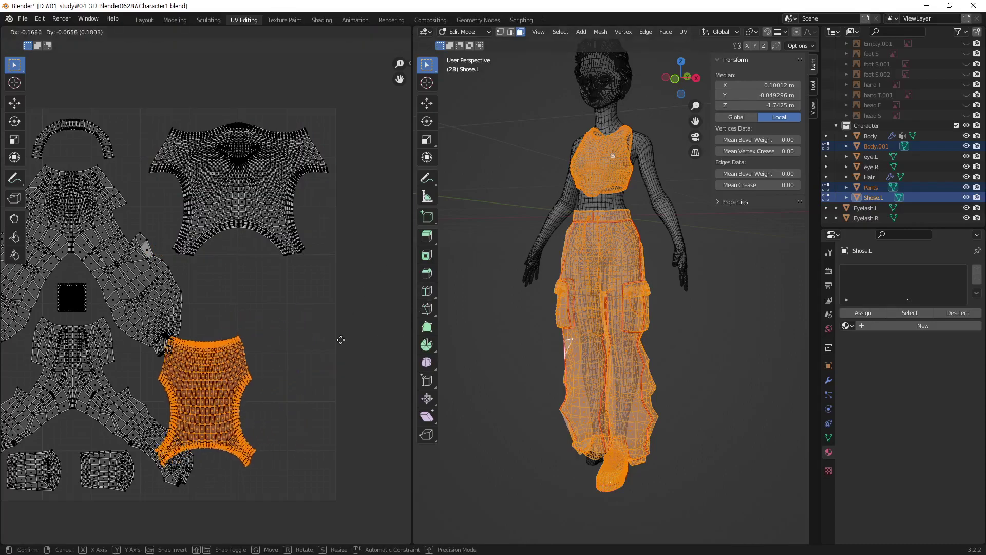
left_click(375, 268)
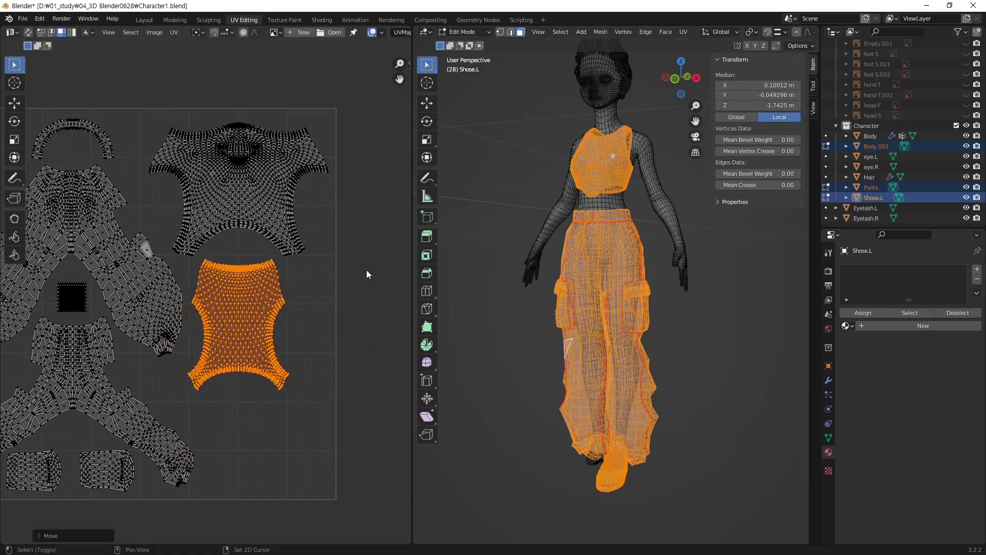
Enlarge both top islands slightly and shift them to fit the right-side space
left_click_drag(335, 209, 255, 305)
key("ctrl+l")
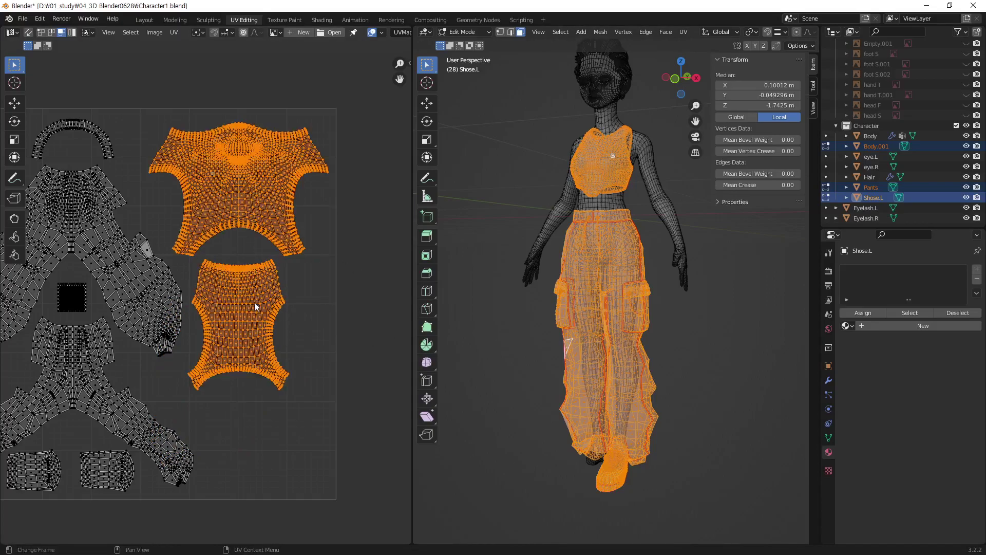
key("s")
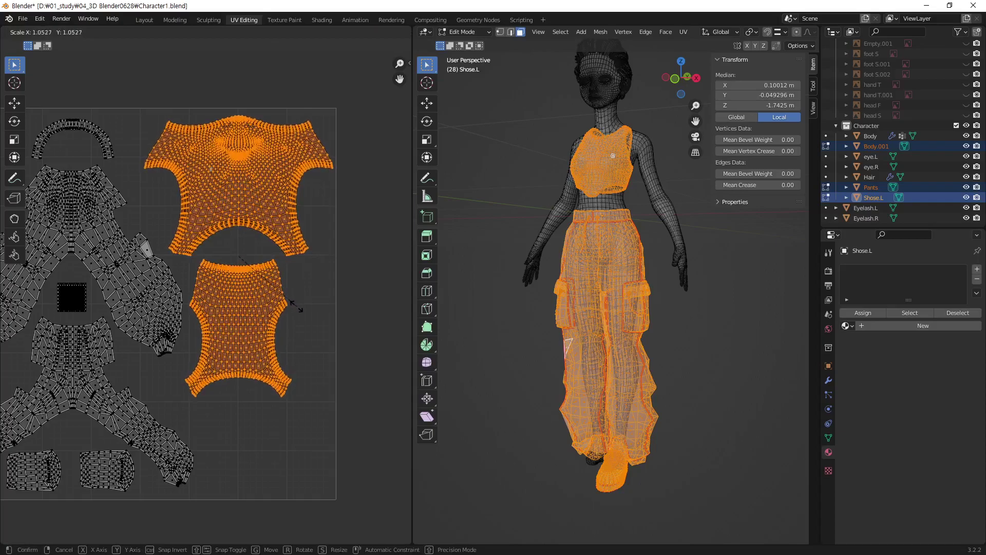
left_click(303, 315)
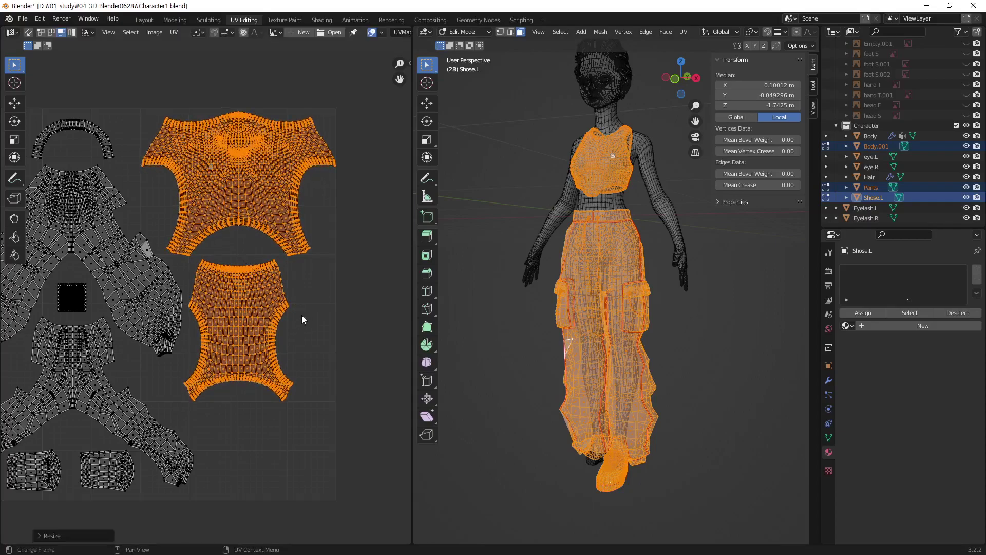
key("g")
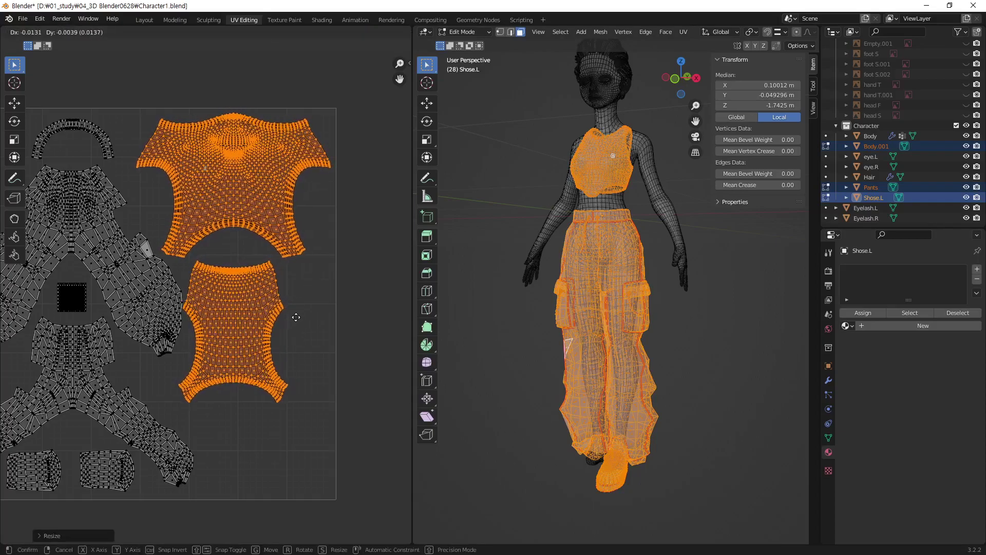
left_click(297, 317)
Shift the lower top island to the right and clear the selection
left_click_drag(259, 353, 254, 358)
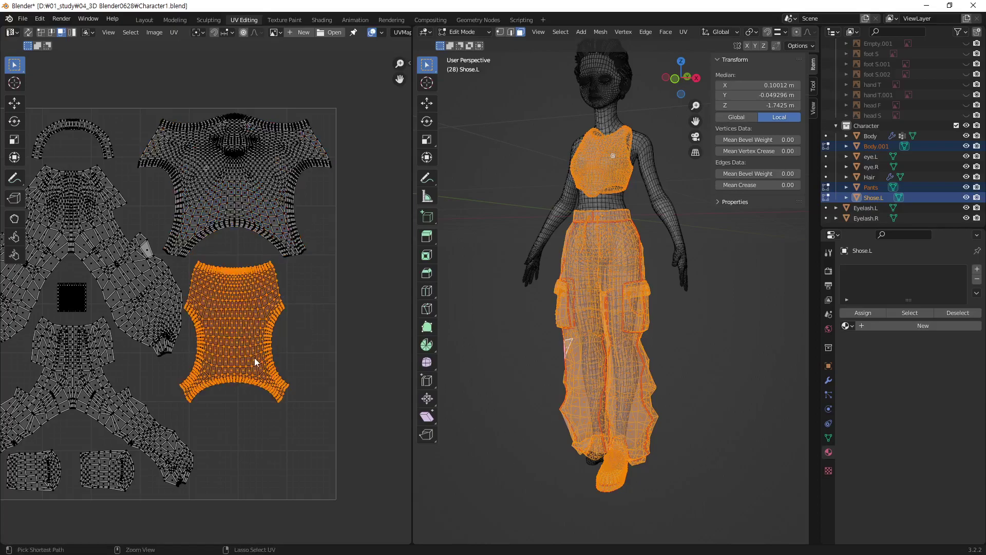
key("ctrl+l")
key("g")
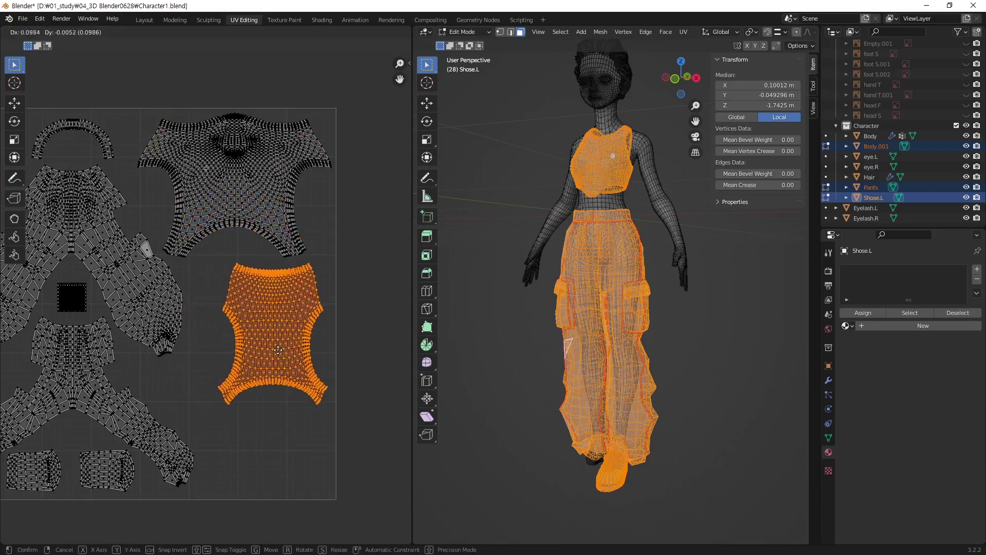
left_click(246, 348)
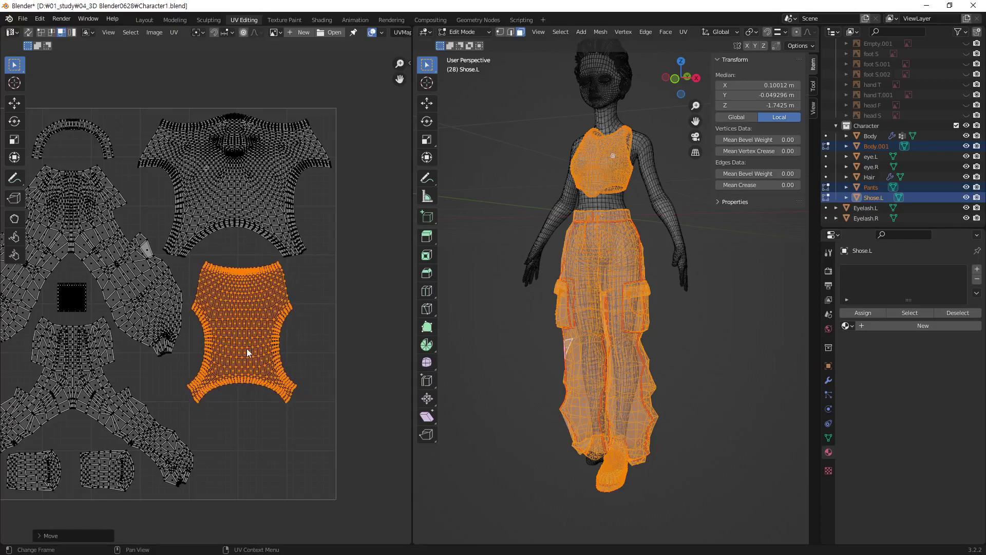
left_click(369, 353)
scroll(362, 336, "down", 3)
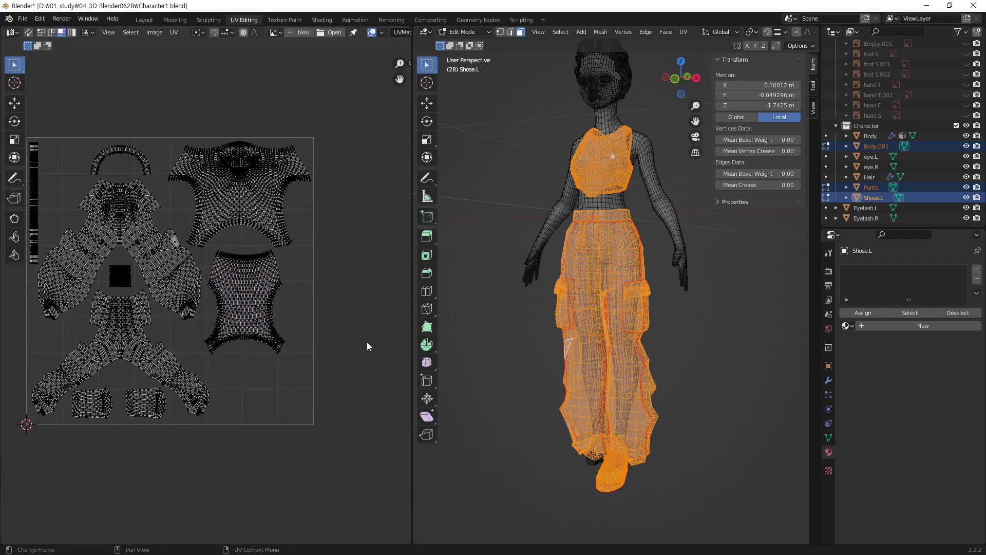
Shrink all the islands lying outside the UV square
middle_click_drag(627, 315, 611, 339)
scroll(590, 360, "up", 4)
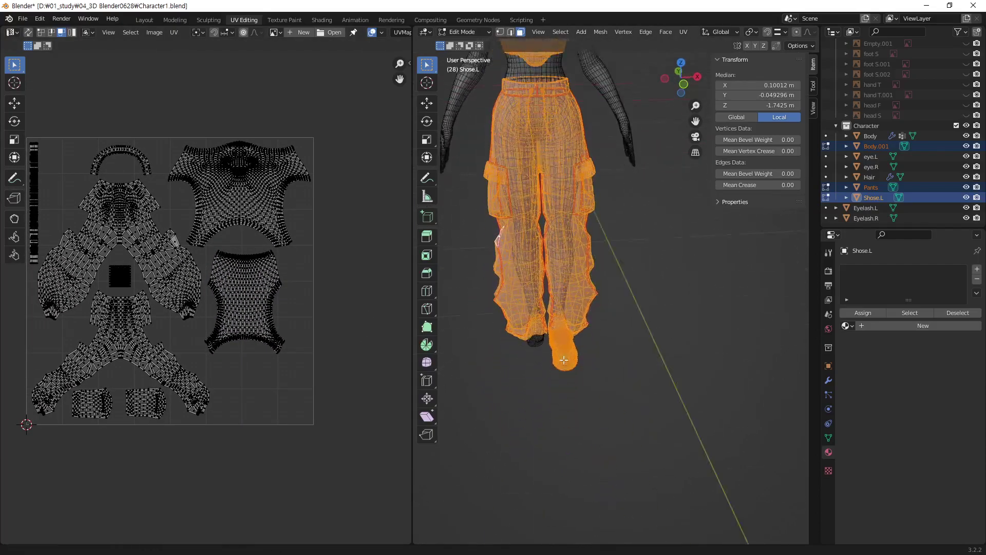
scroll(235, 396, "down", 4)
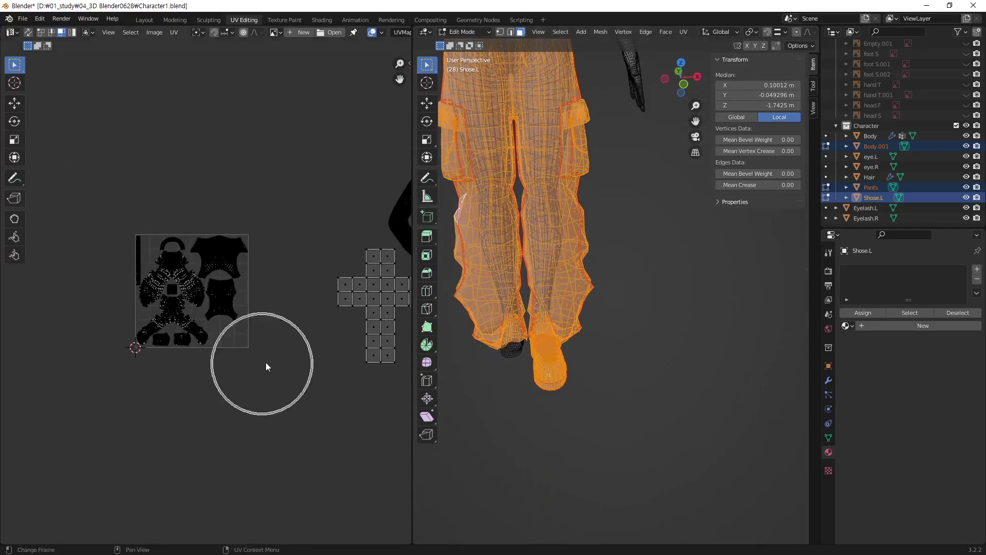
middle_click_drag(264, 378, 204, 338)
middle_click_drag(364, 326, 274, 337)
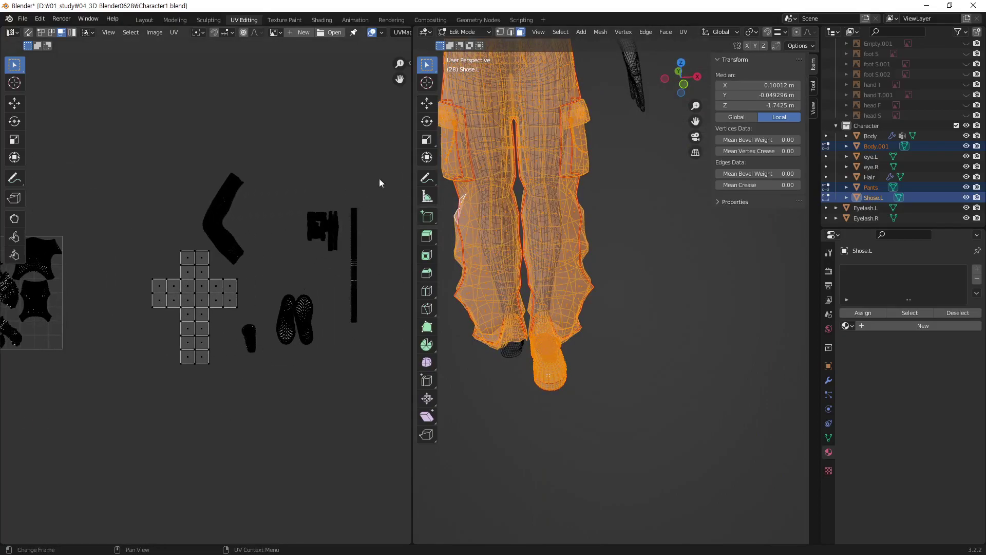
left_click_drag(390, 165, 180, 454)
key("s")
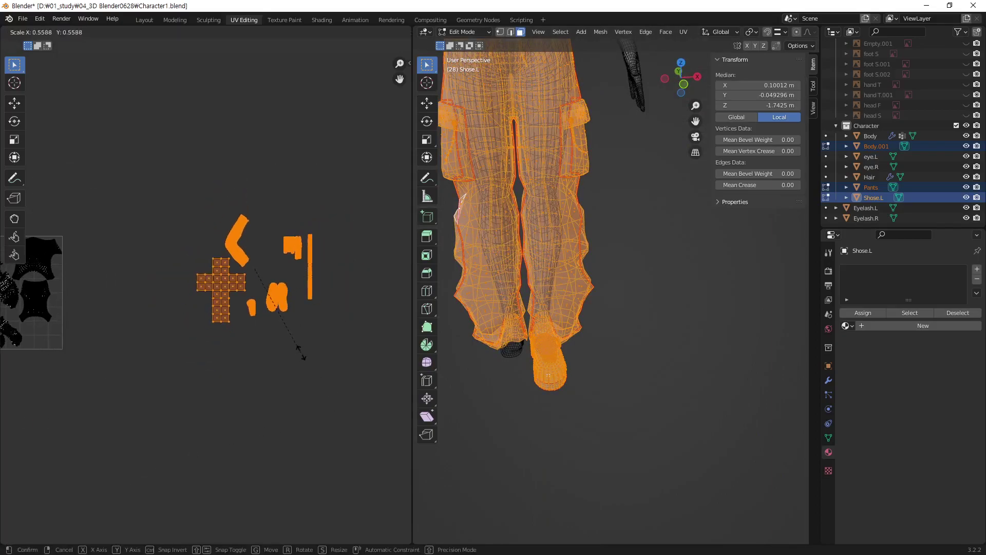
left_click(298, 348)
Move the shoe island to the square's bottom and the bent island down-left
left_click_drag(292, 272, 263, 327)
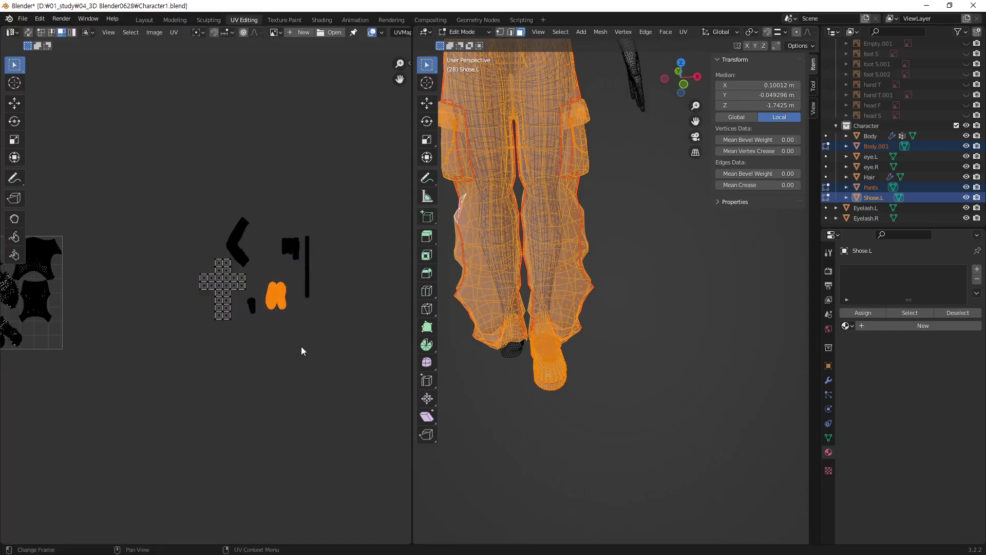
key("g")
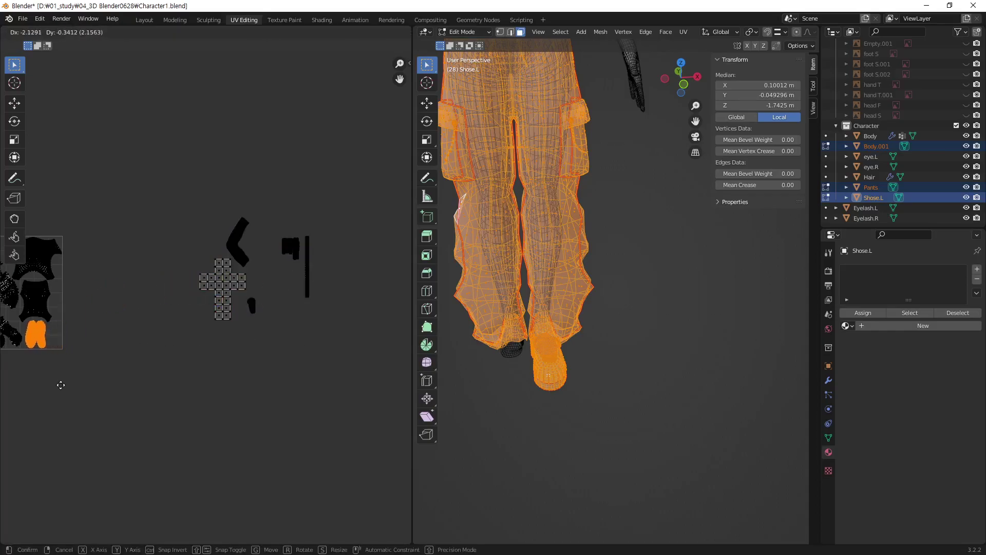
left_click(60, 389)
left_click(237, 237)
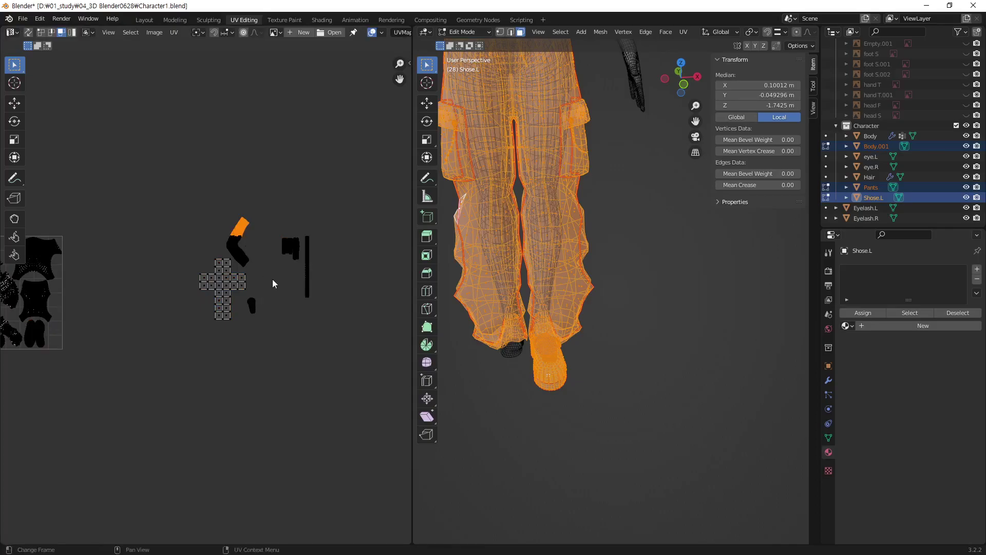
key("l")
key("g")
left_click(110, 393)
Move the black strip islands left and the checkered cross with its small piece lower-left
left_click_drag(359, 194, 282, 326)
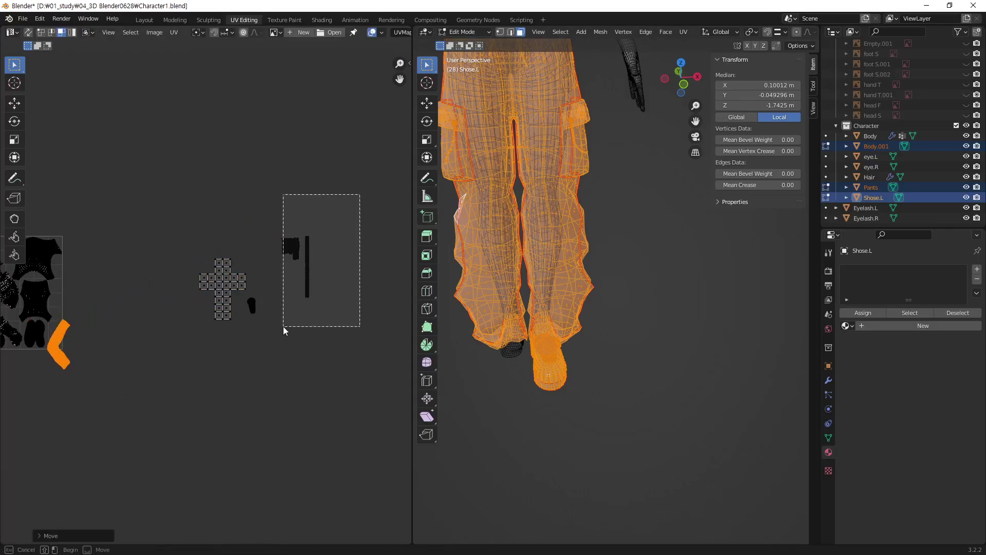
key("g")
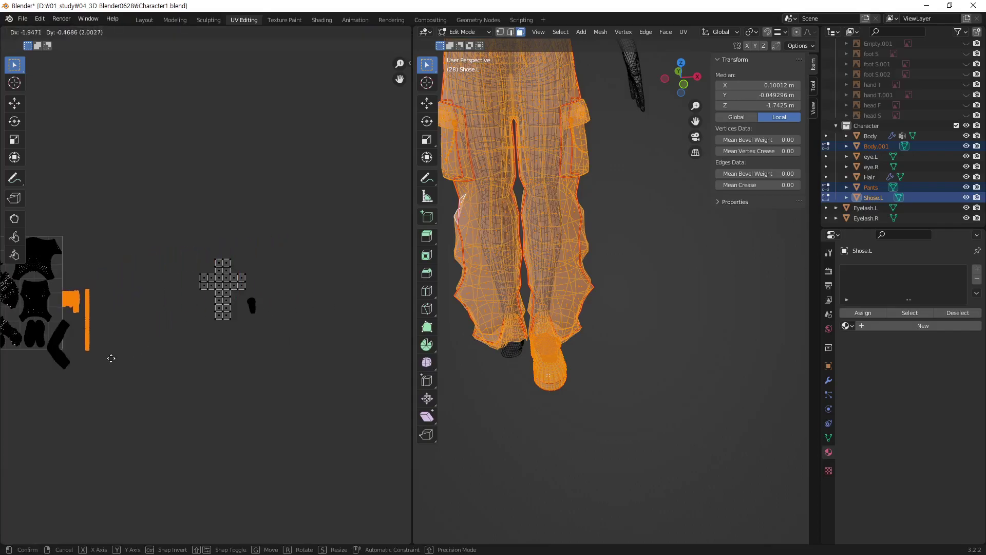
left_click(111, 358)
left_click_drag(277, 235, 158, 364)
key("g")
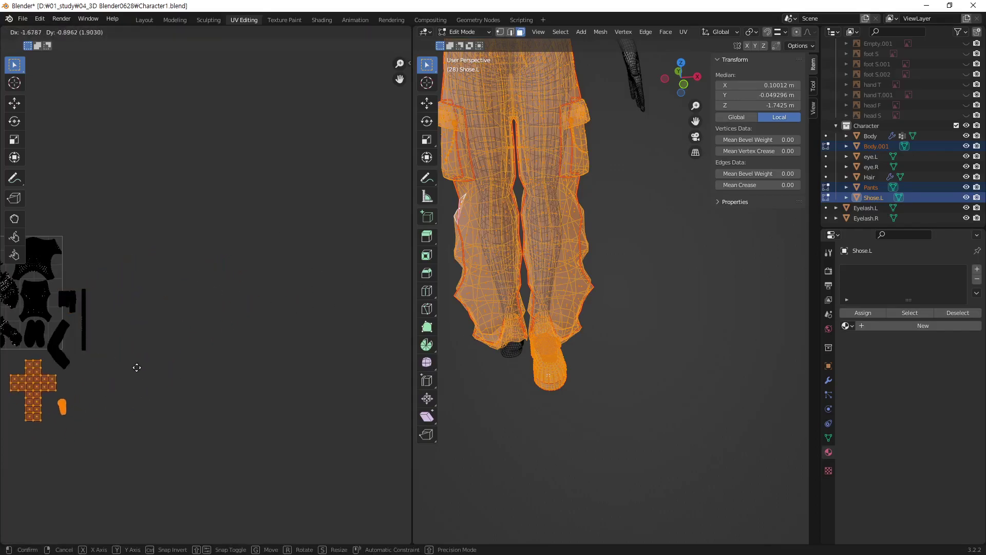
left_click(137, 367)
mouse_move(101, 365)
middle_mouse_down()
mouse_move(214, 353)
mouse_move(284, 295)
middle_mouse_up()
scroll(282, 262, "up", 2)
scroll(228, 366, "up", 3)
Scale down the cross, shoe, arm and upper-right strip islands together
left_click_drag(343, 146, 228, 275)
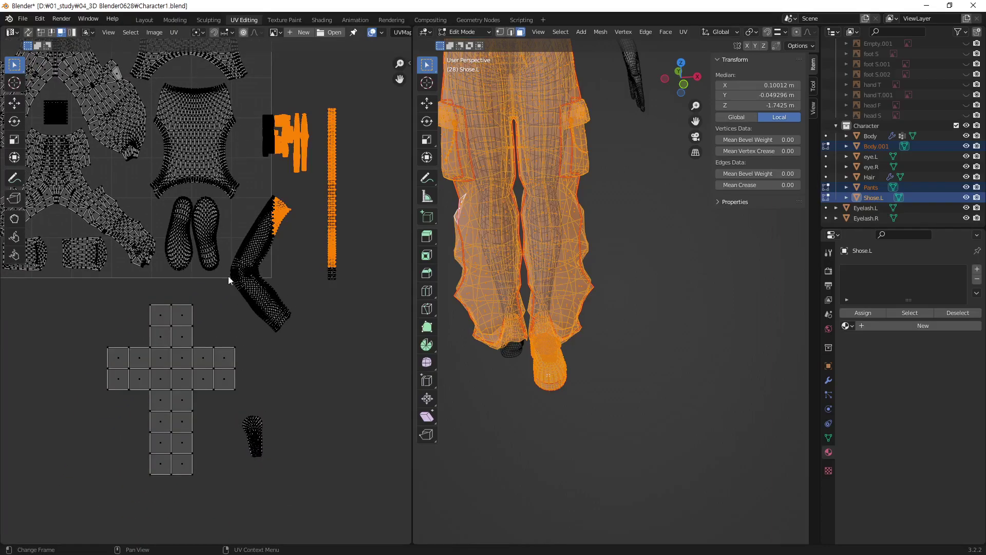
left_click_drag(198, 226, 183, 232, "shift")
left_click_drag(308, 426, 223, 465, "shift")
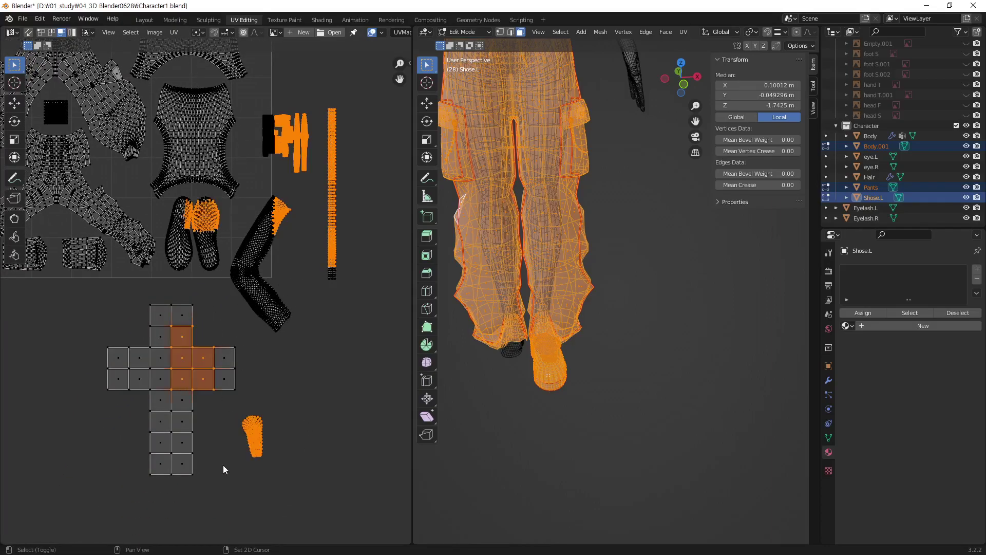
key("ctrl+l")
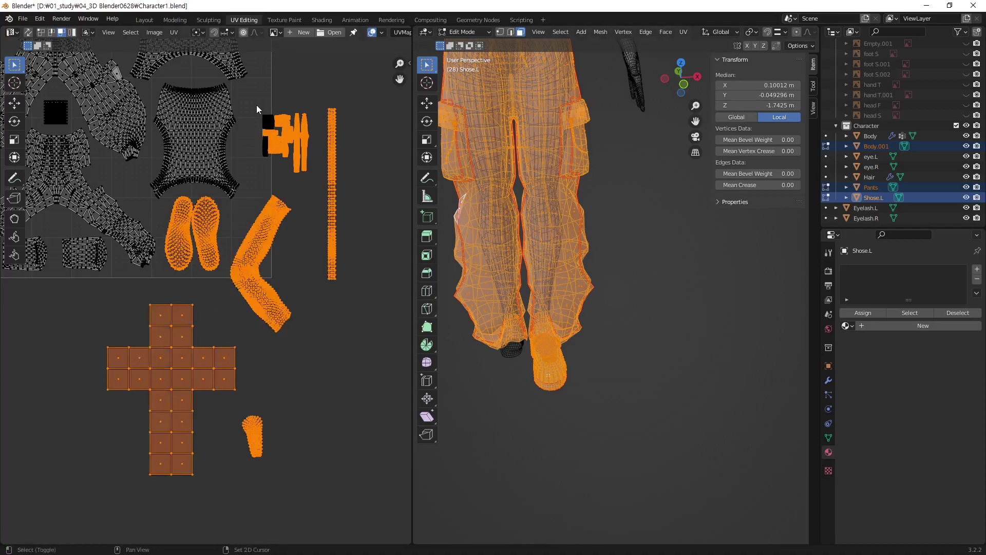
left_click_drag(257, 104, 293, 168, "shift")
key("s")
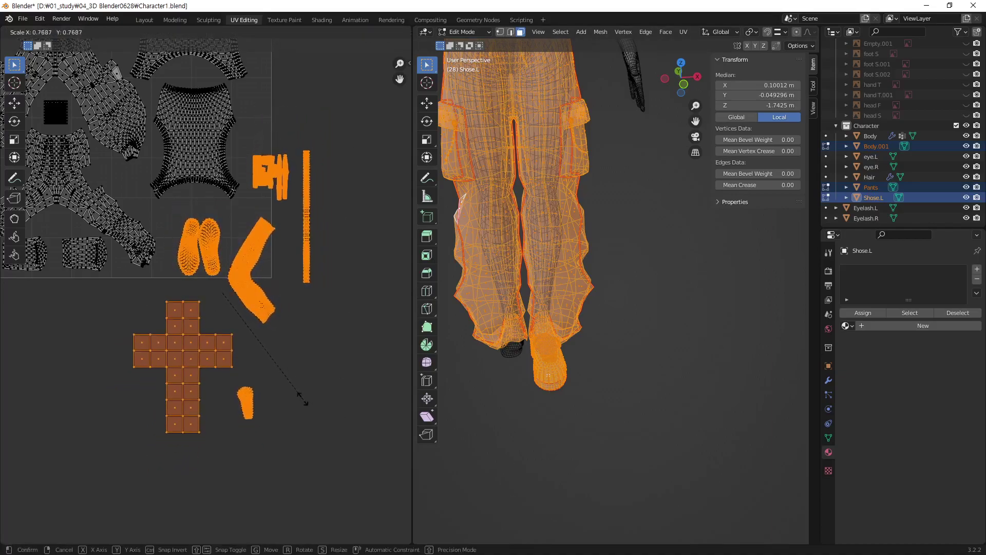
left_click(293, 392)
scroll(227, 303, "up", 1)
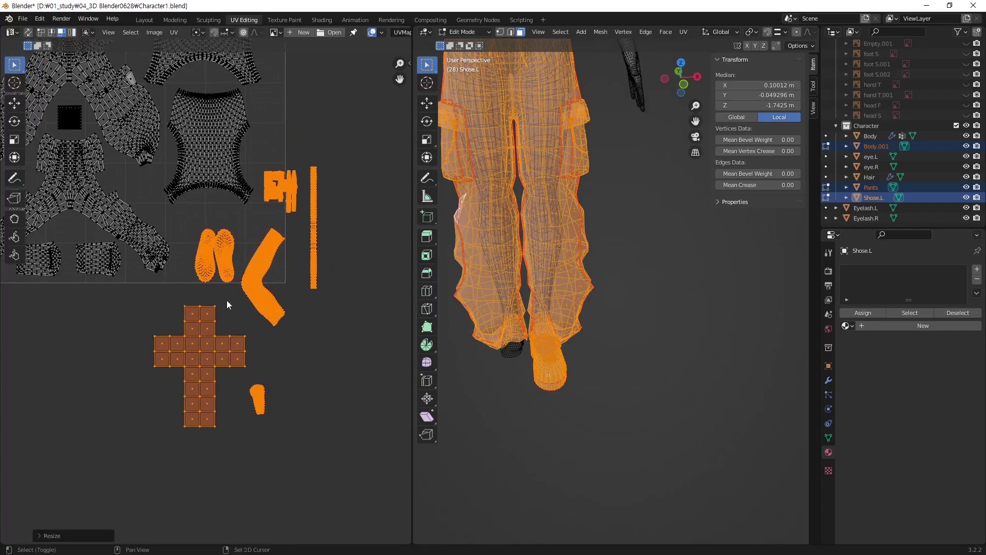
scroll(259, 173, "up", 1)
left_click(178, 209)
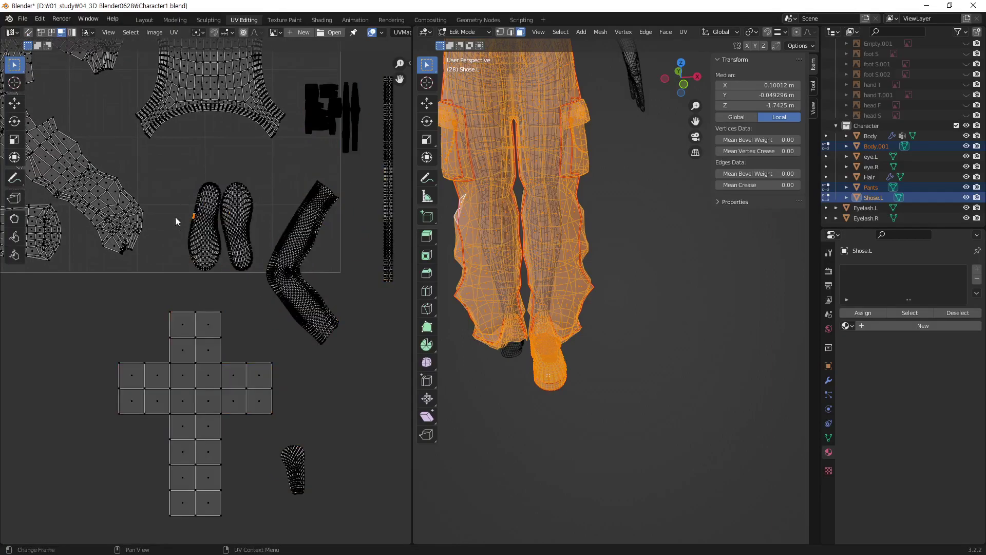
Place the left and right shoe sole islands side by side
left_click_drag(175, 218, 200, 254)
key("ctrl+l")
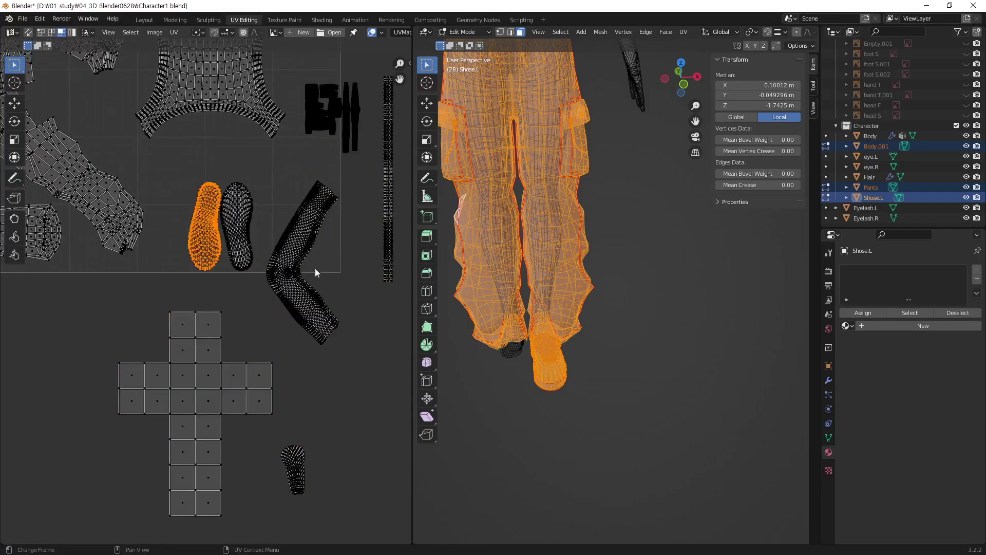
key("g")
left_click(204, 215)
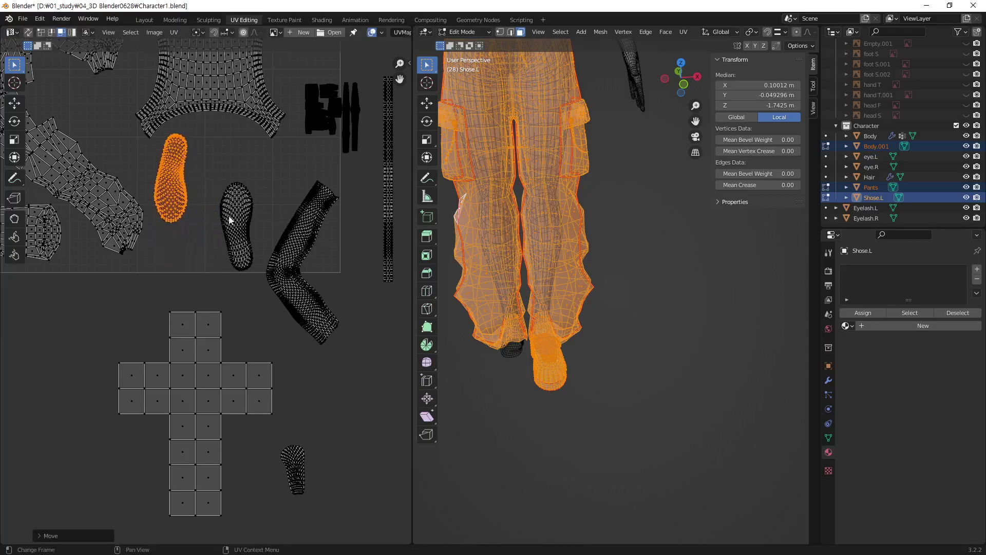
left_click_drag(215, 180, 245, 226)
key("ctrl+l")
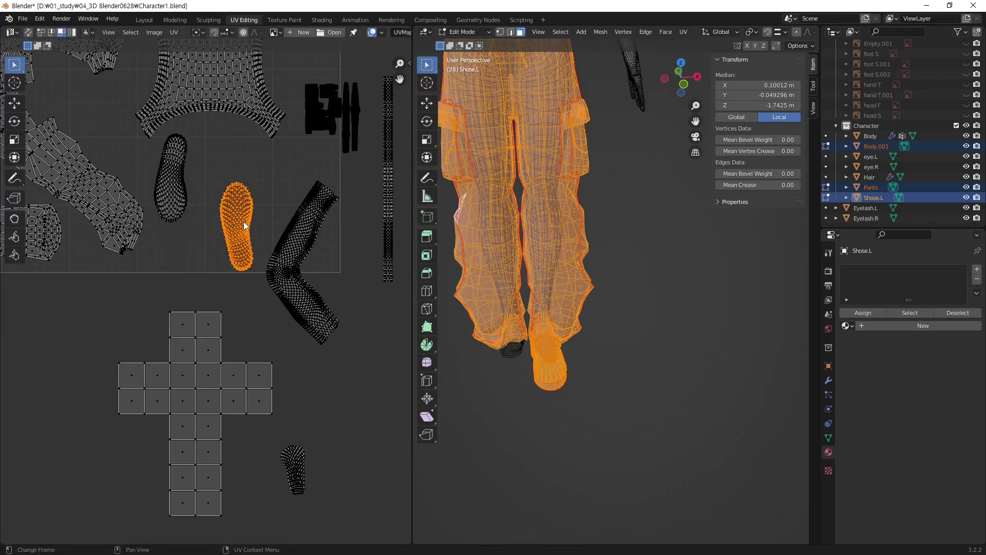
key("g")
left_click(261, 229)
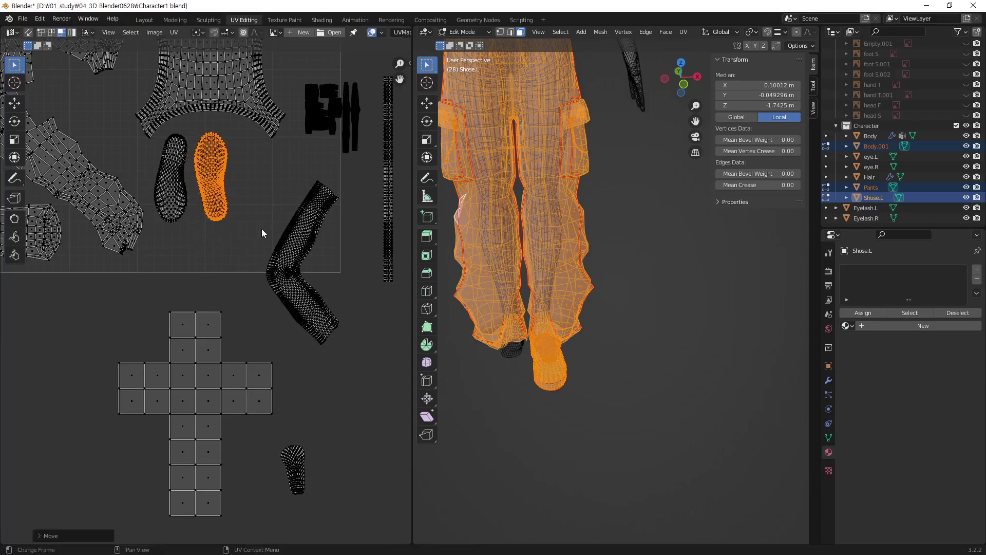
Undo an accidental view shift and select both sole islands entirely
middle_click_drag(179, 273, 355, 363)
key("ctrl+z")
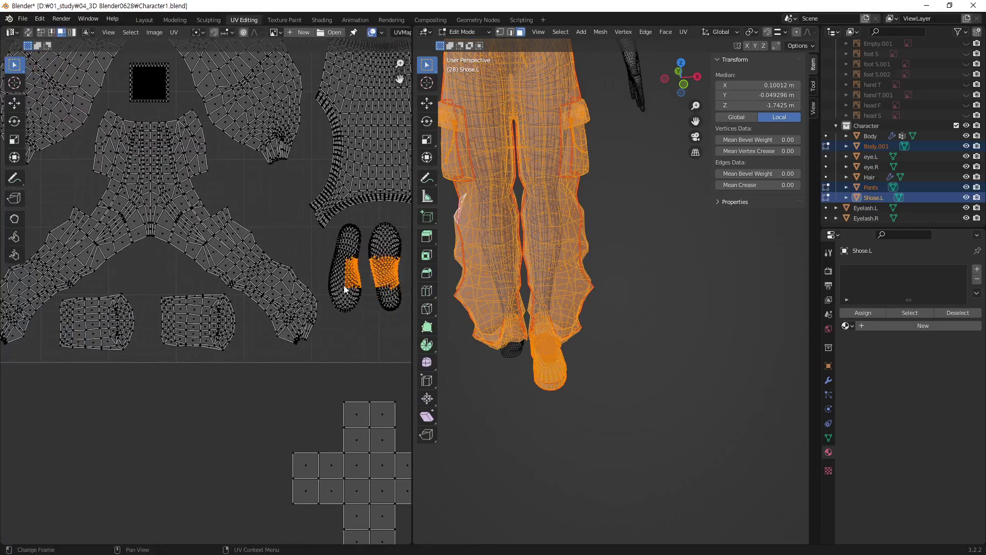
scroll(355, 286, "down", 3)
key("ctrl+l")
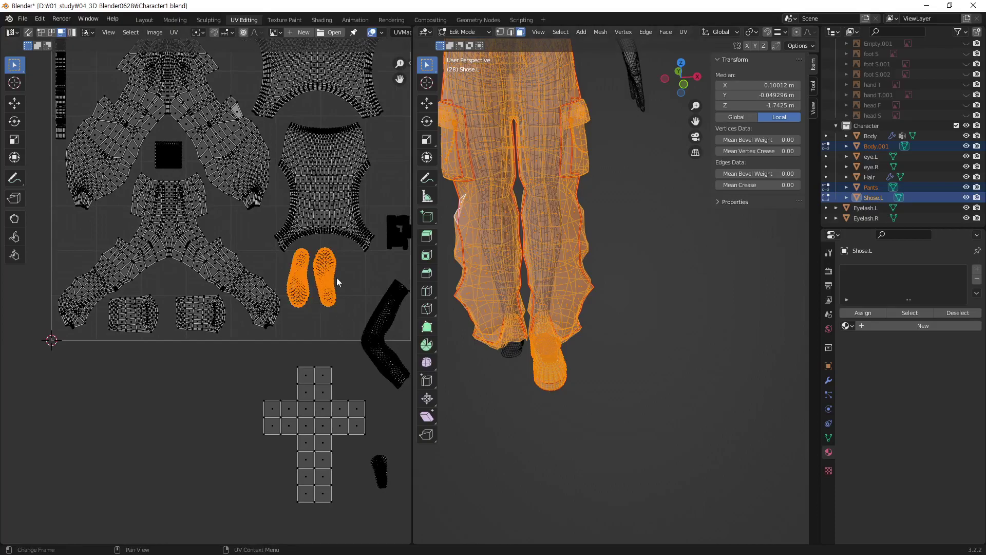
middle_click_drag(337, 203, 335, 316)
Set both soles at the square's top-left and shift the cross island left
key("g")
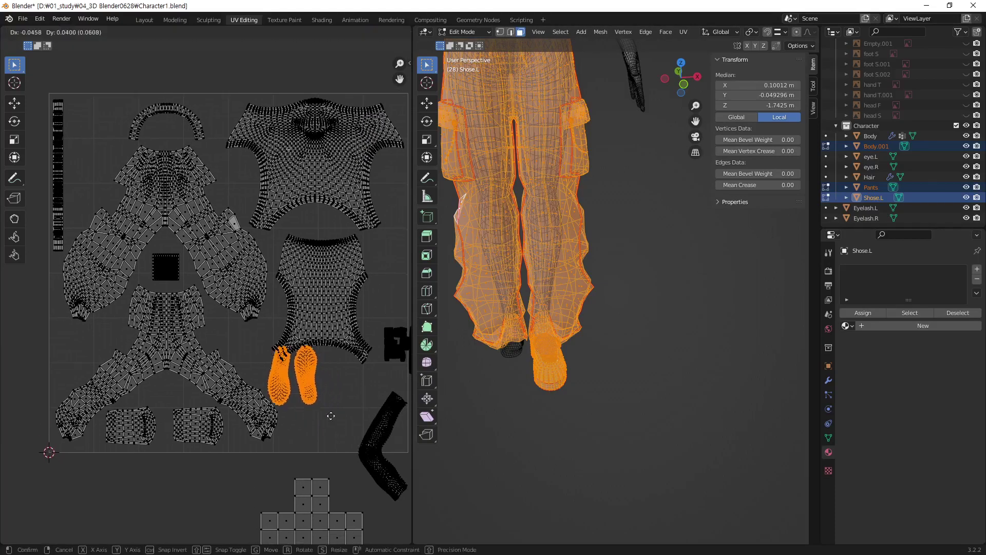
left_click(144, 187)
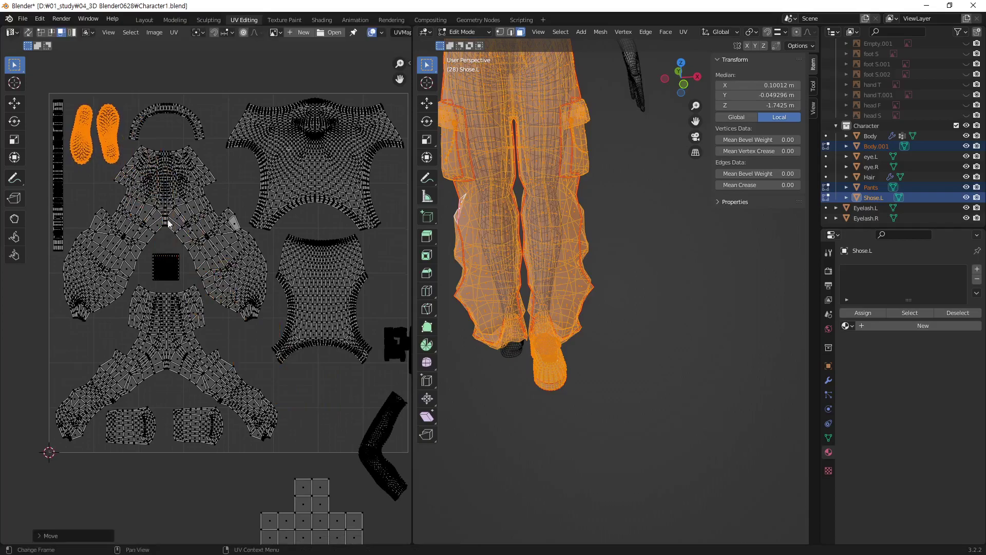
mouse_move(275, 392)
middle_mouse_down()
mouse_move(194, 284)
mouse_move(206, 276)
middle_mouse_up()
left_click_drag(280, 380, 242, 433)
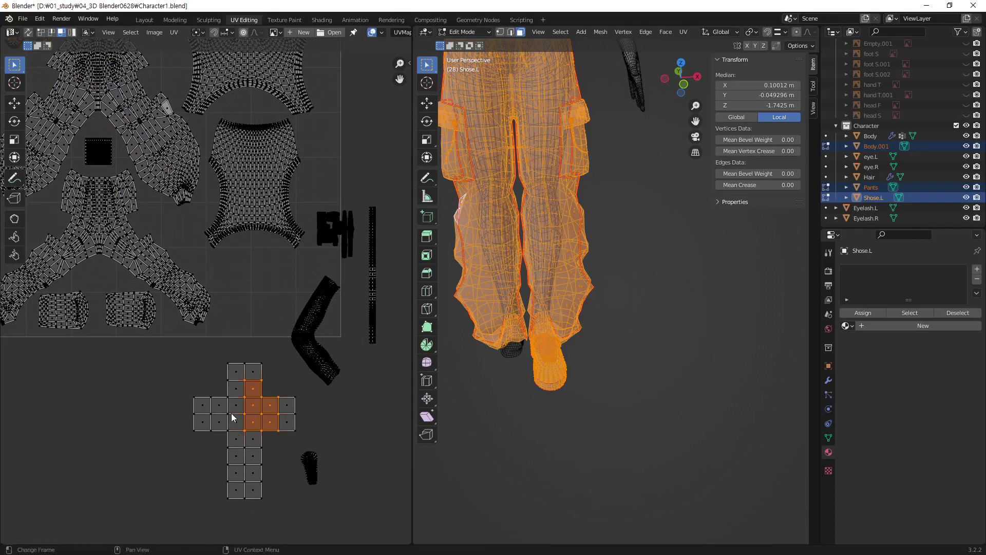
key("ctrl+l")
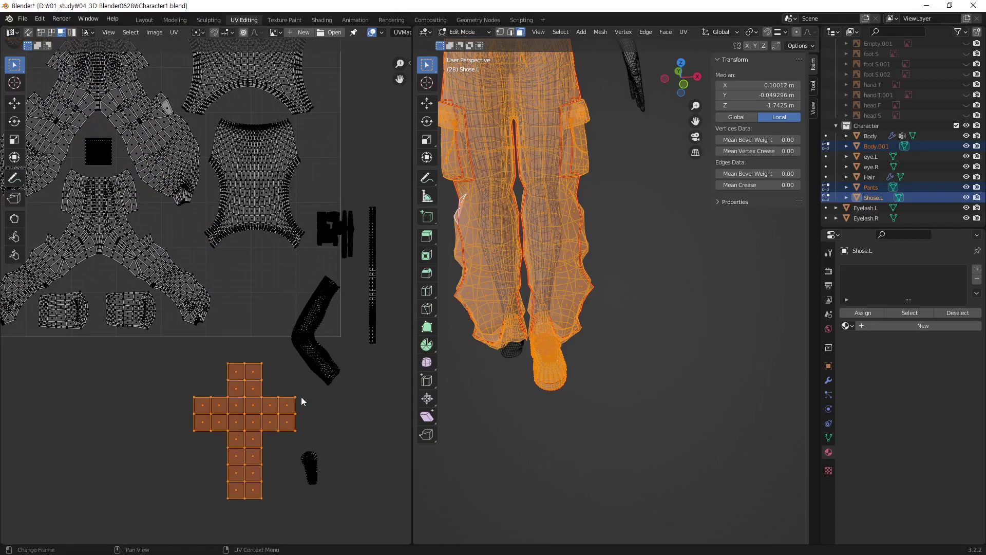
key("g")
left_click(260, 420)
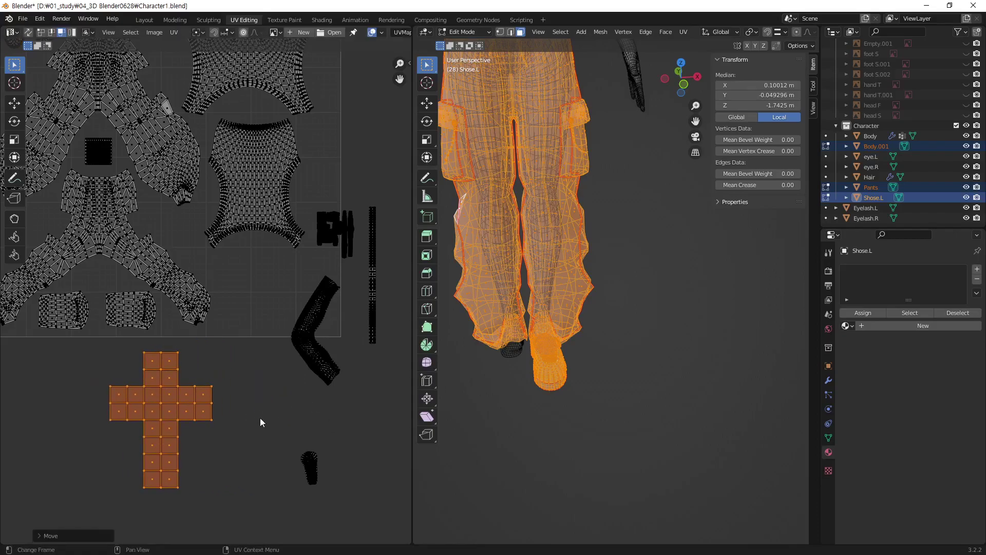
Shrink the cross island and move it inside the UV square's left side
key("s")
left_click(235, 407)
mouse_move(235, 407)
middle_mouse_down()
mouse_move(348, 412)
mouse_move(342, 452)
mouse_move(302, 463)
mouse_move(282, 440)
middle_mouse_up()
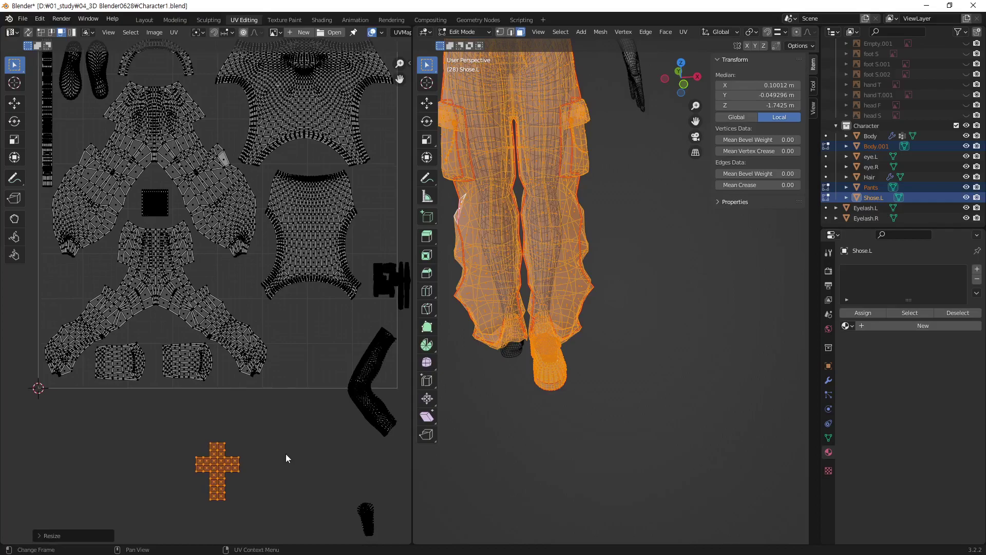
key("g")
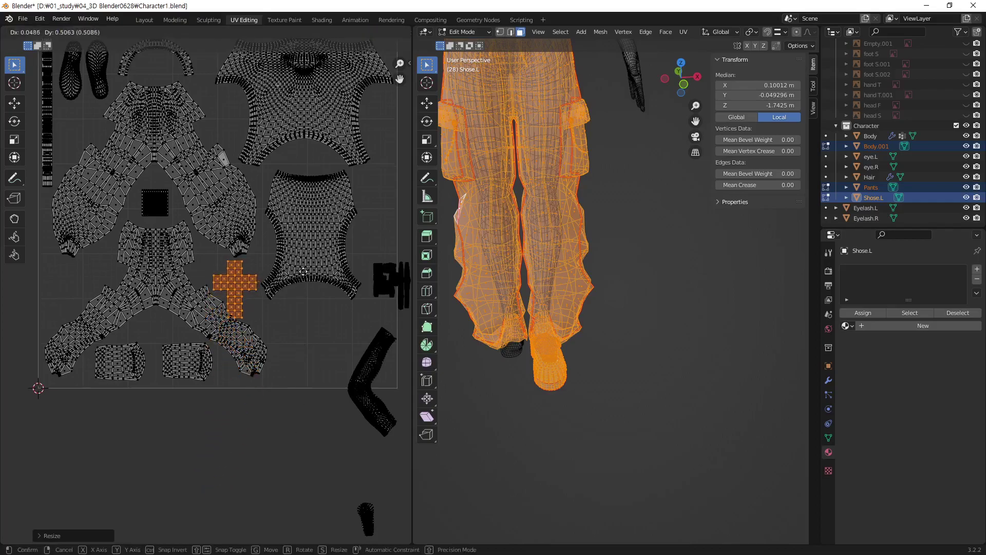
left_click(141, 274)
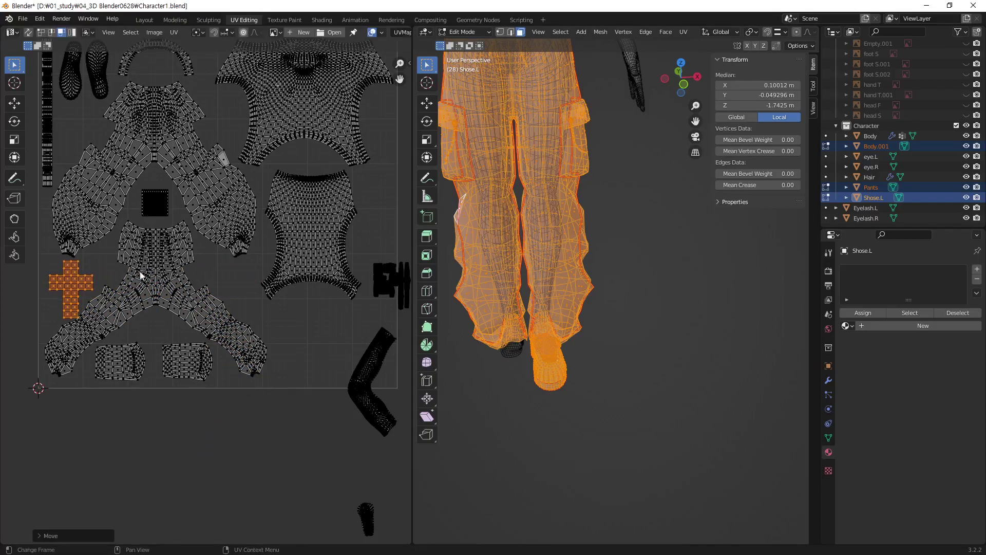
key("s")
left_click(157, 323)
Tilt the cross island about 45°, reposition it and enlarge it slightly
key("r")
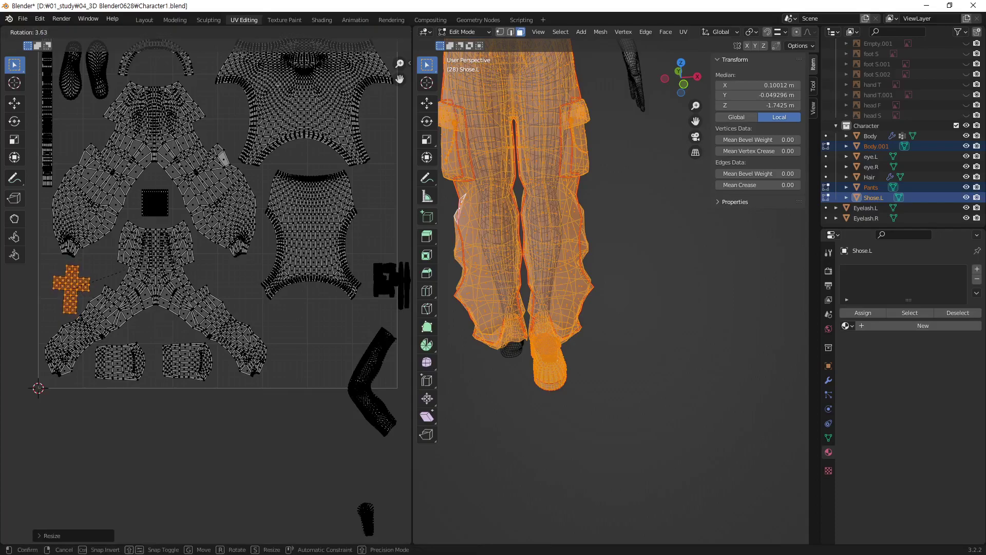
left_click(178, 324)
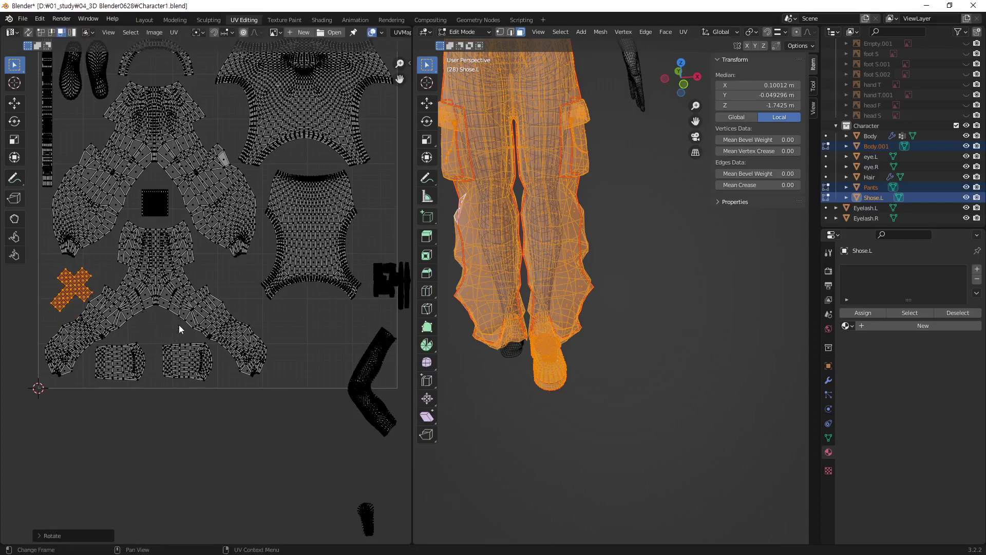
key("g")
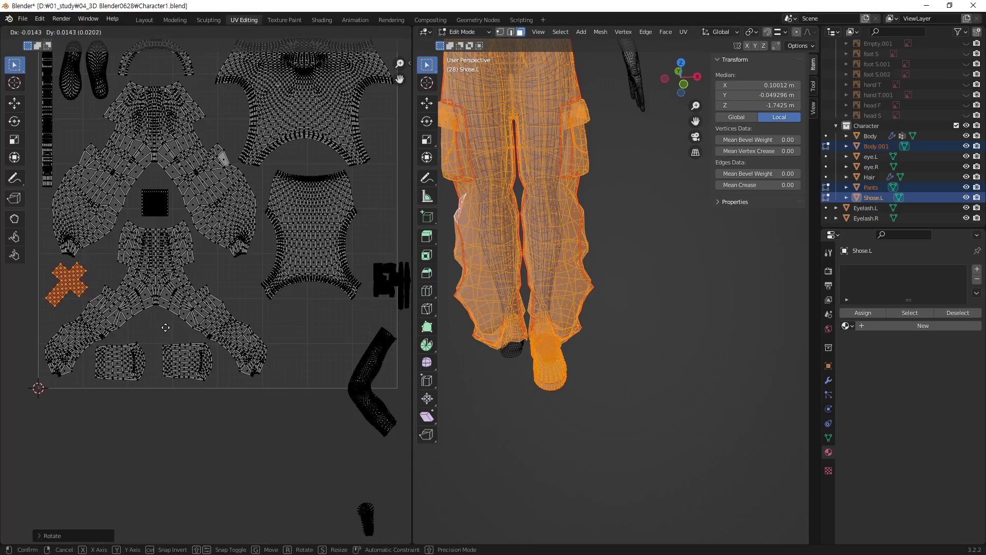
left_click(165, 326)
key("s")
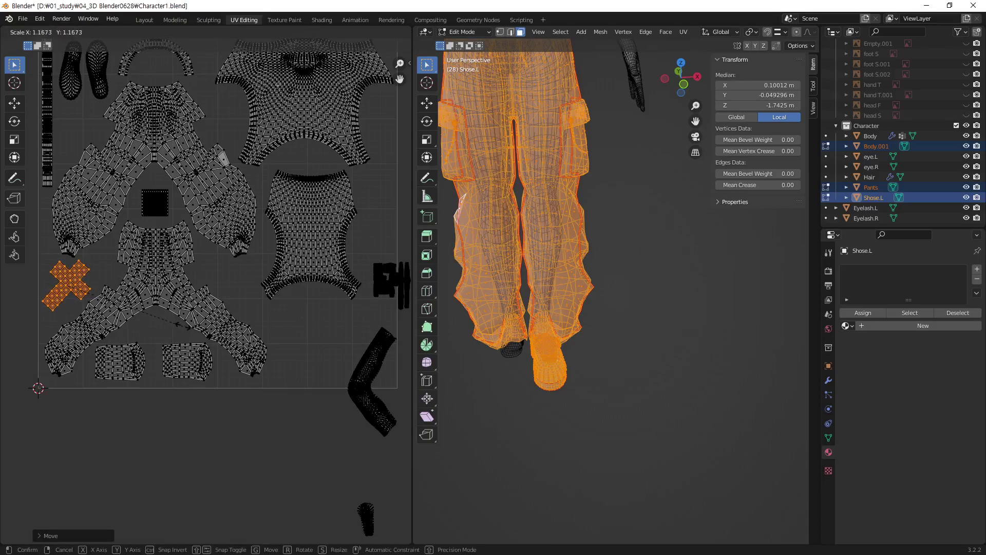
left_click(178, 324)
Move the bent arm island inside the square and rotate it to lie flat
scroll(264, 295, "up", 3)
middle_click_drag(218, 304, 308, 263)
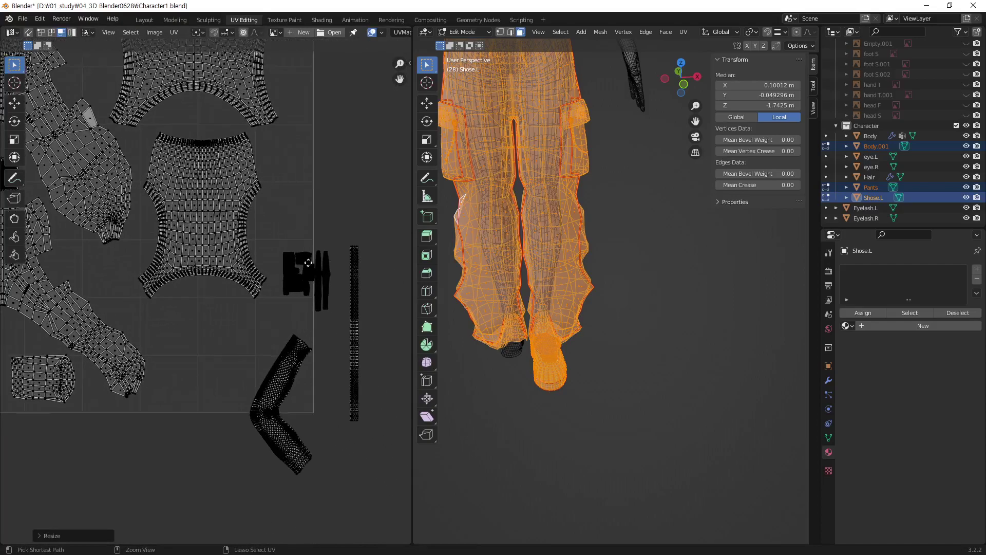
scroll(308, 263, "up", 1)
left_click_drag(309, 266, 207, 446)
key("g")
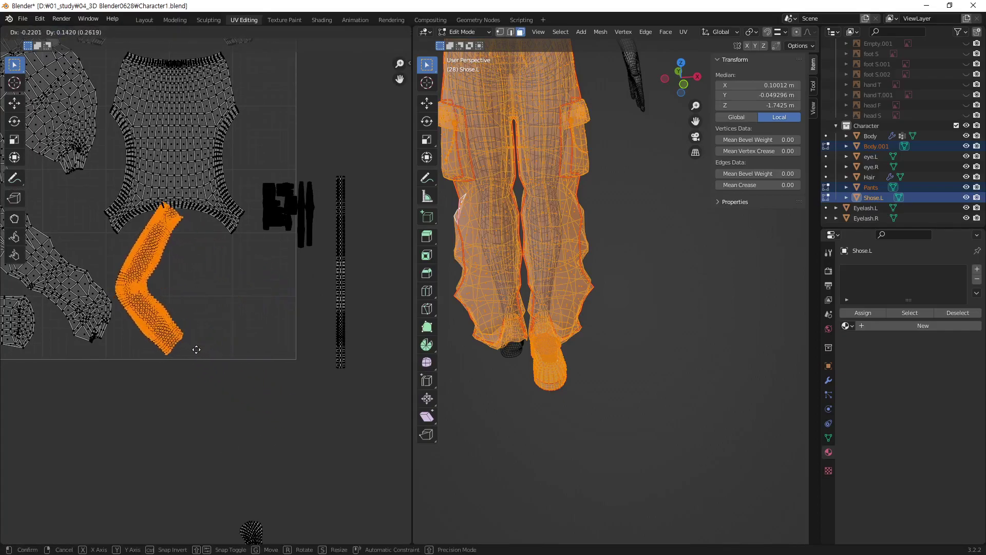
left_click(214, 360)
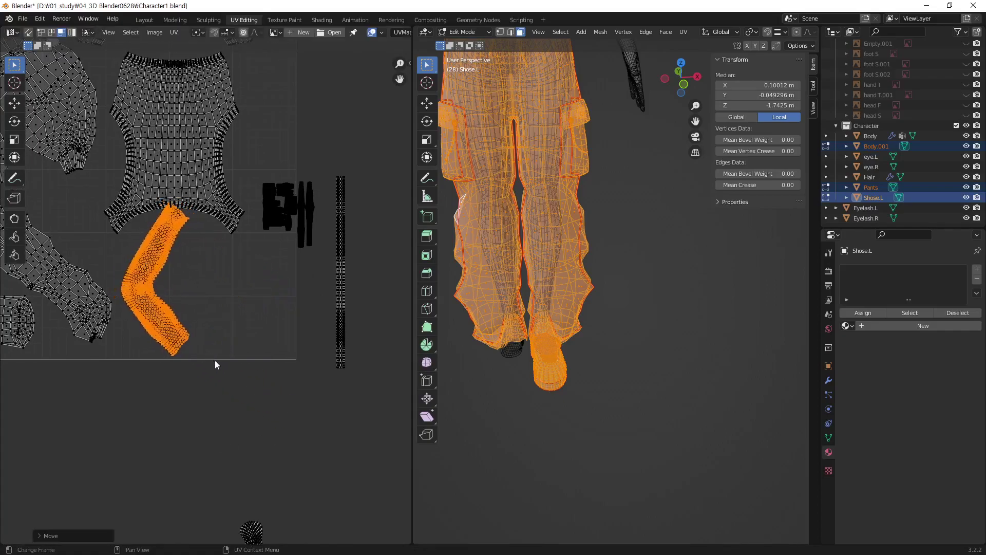
key("r")
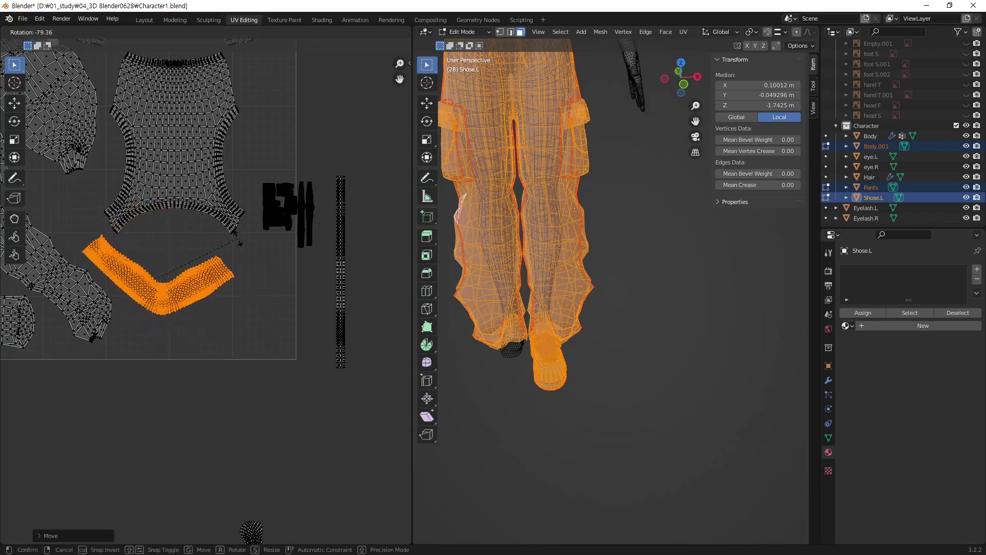
left_click(237, 239)
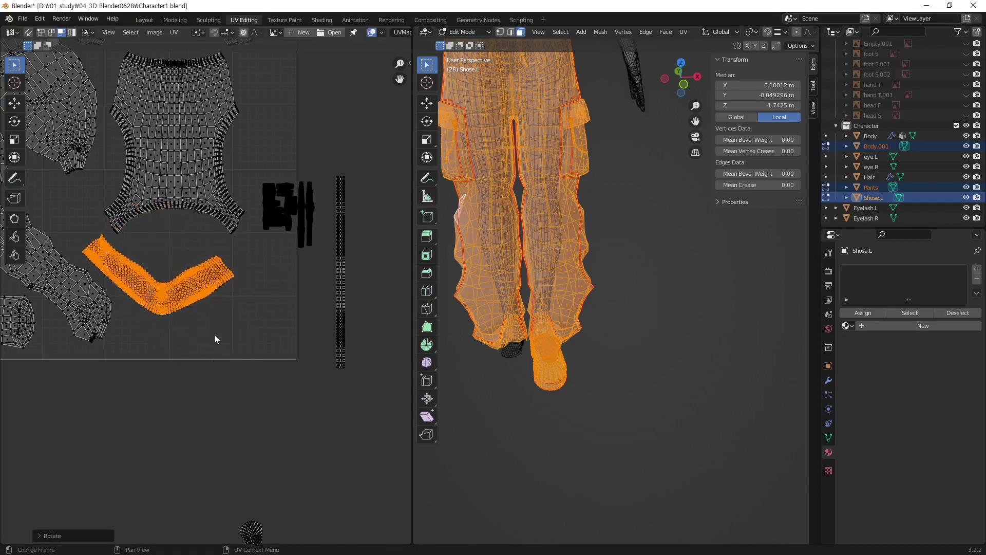
key("g")
left_click(188, 316)
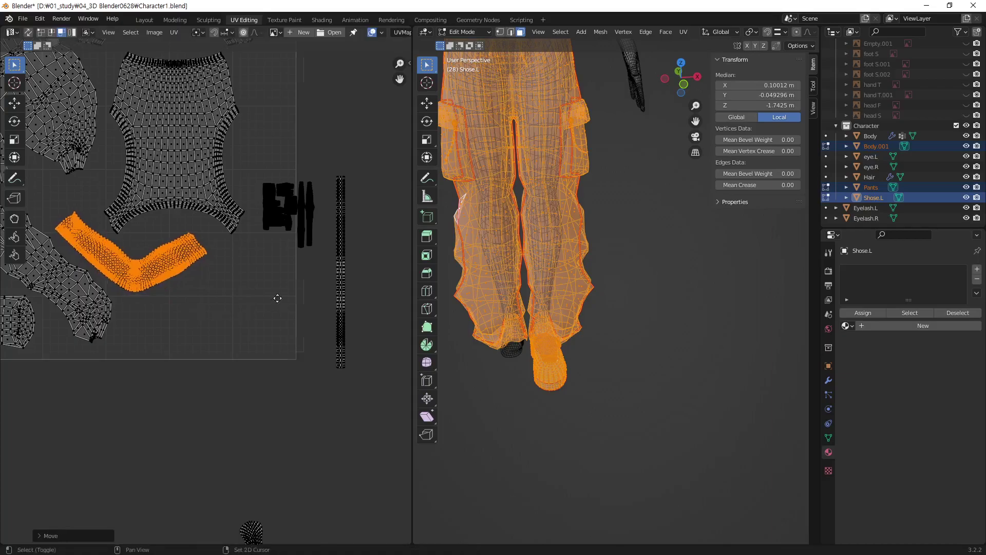
Move the shoe island from below the square into it
middle_click_drag(277, 298, 286, 166)
left_click(265, 403)
middle_click_drag(268, 292, 271, 372)
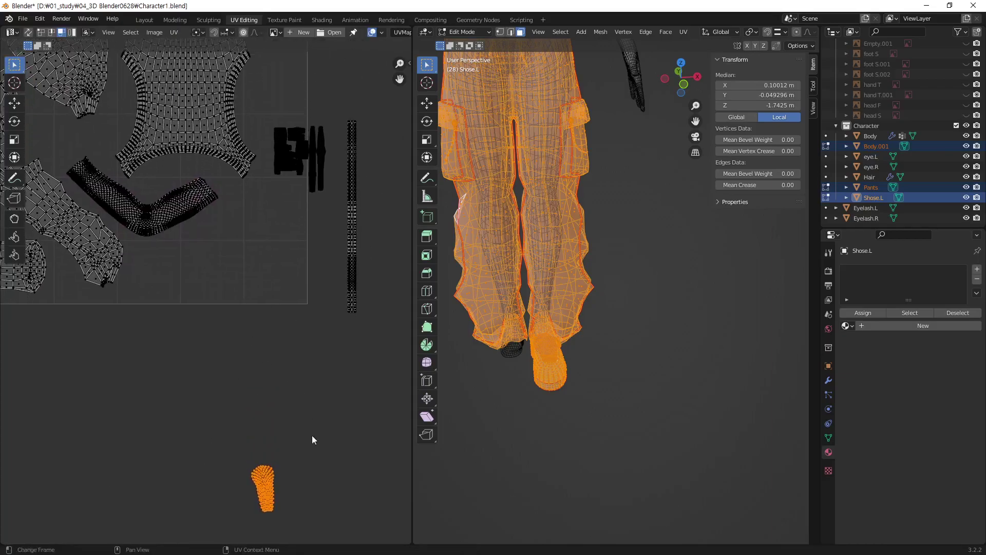
key("g")
left_click(203, 255)
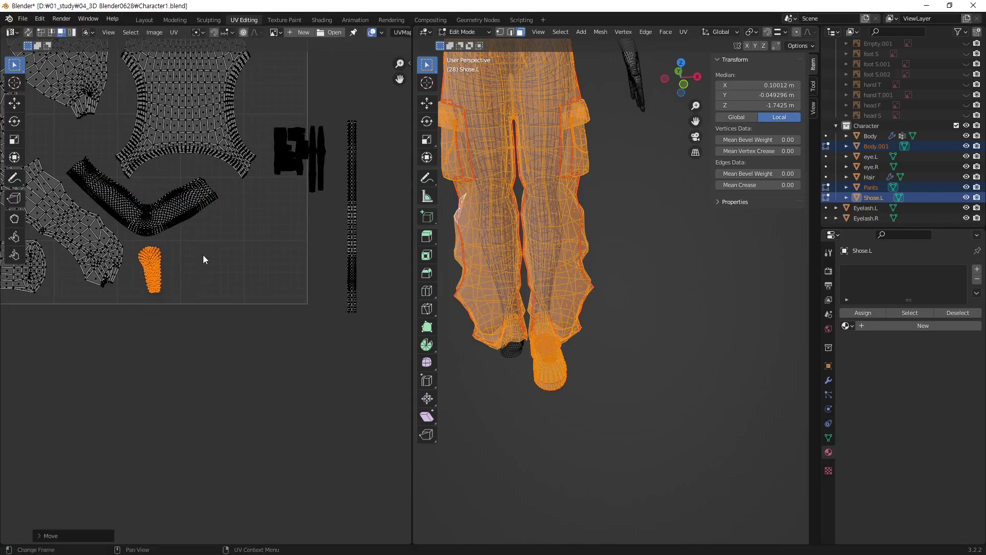
Place the black shoe-part islands lower left and the long vertical strip inside the square
middle_click_drag(267, 108, 263, 173)
left_click_drag(263, 173, 326, 255)
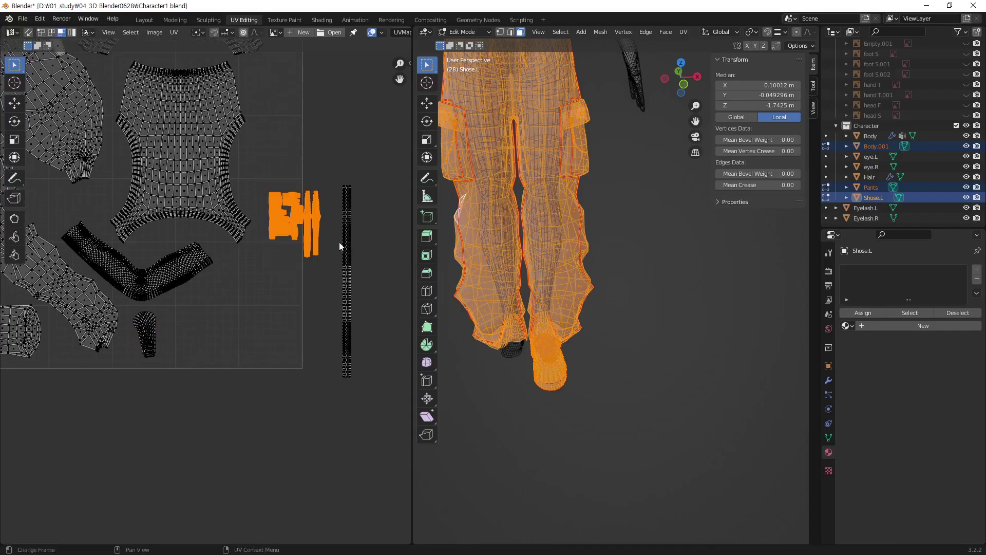
key("g")
left_click(260, 316)
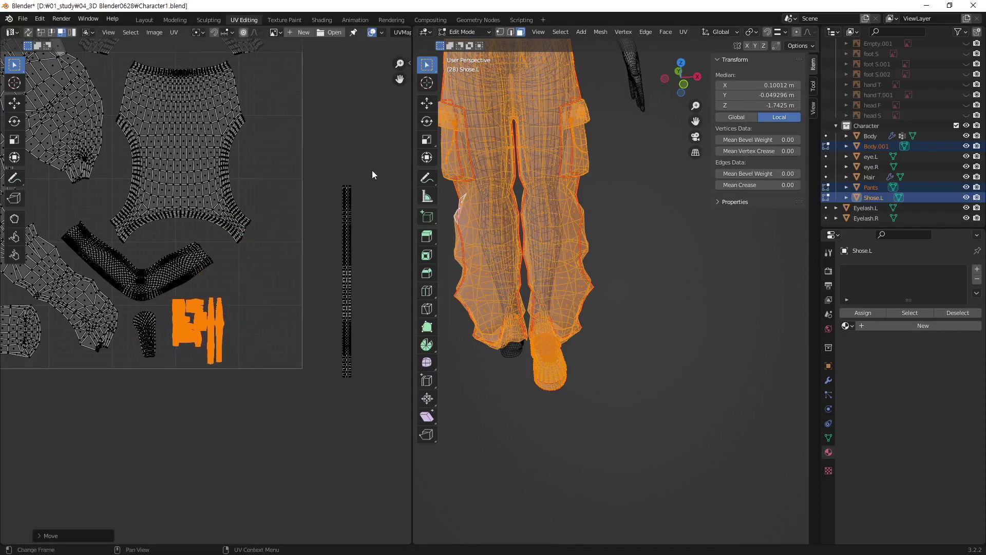
left_click_drag(374, 161, 310, 403)
key("g")
left_click(286, 396)
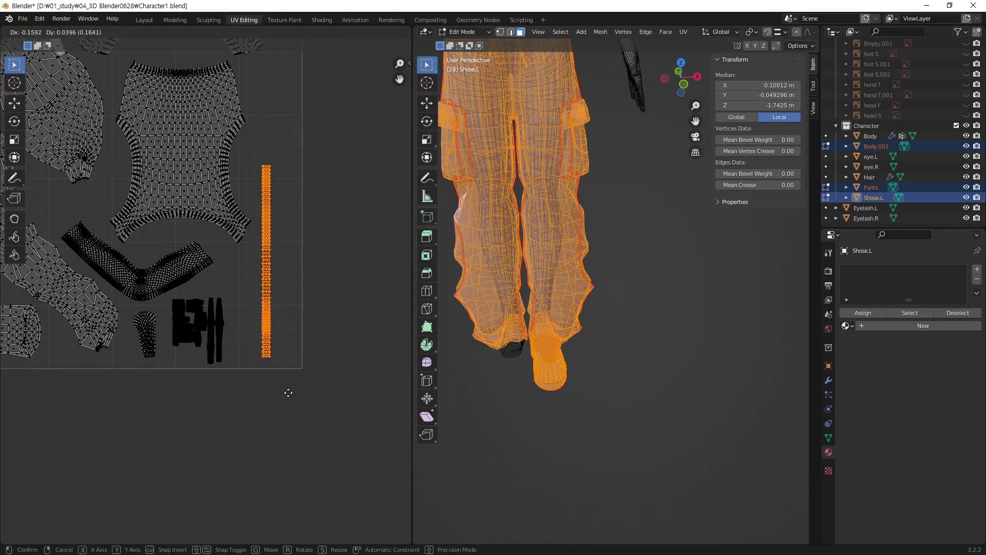
left_click(313, 315)
Recentre the UV layout and move the lower-right L-shaped and shoe islands
scroll(368, 214, "up", 3)
scroll(312, 261, "down", 3)
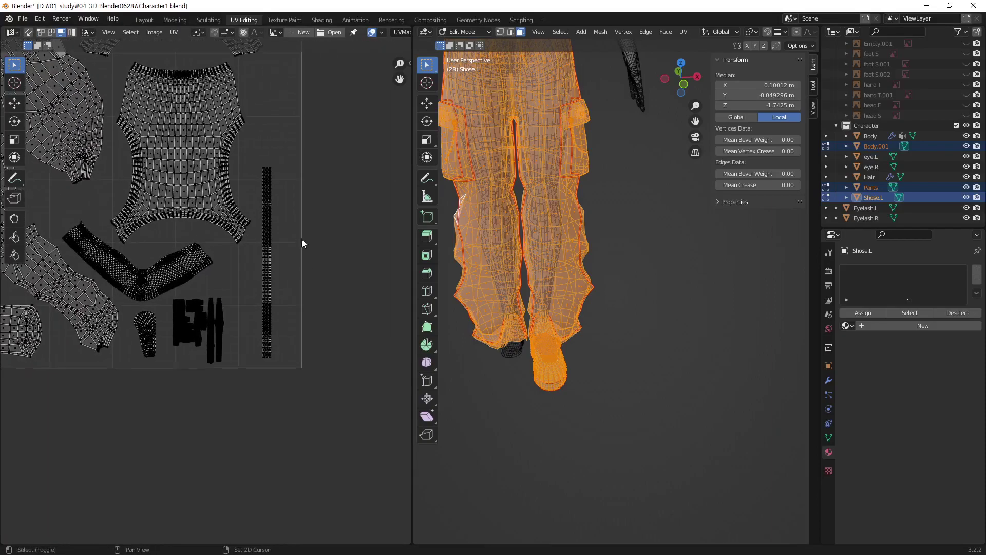
scroll(308, 288, "down", 3)
scroll(277, 355, "up", 2)
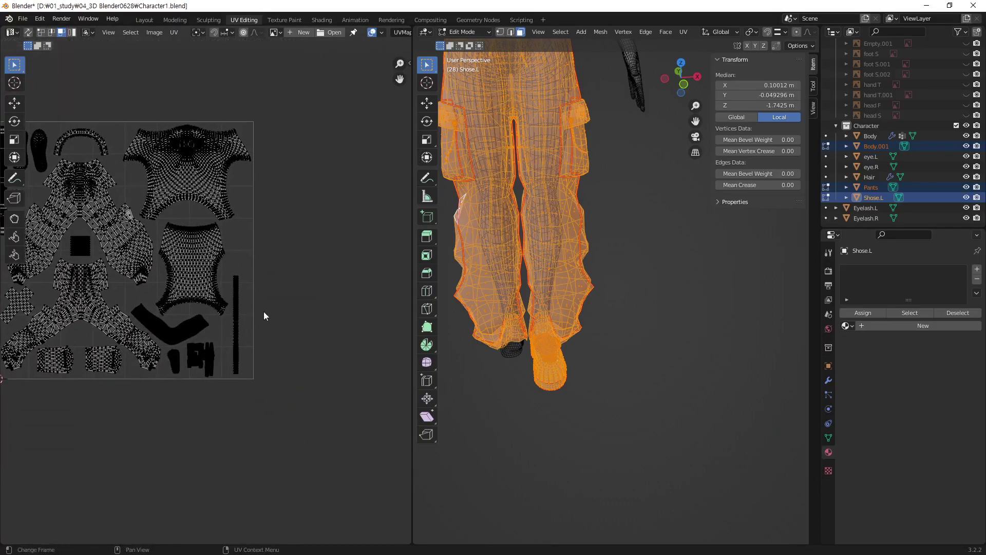
scroll(240, 320, "up", 1)
middle_click_drag(240, 320, 306, 343)
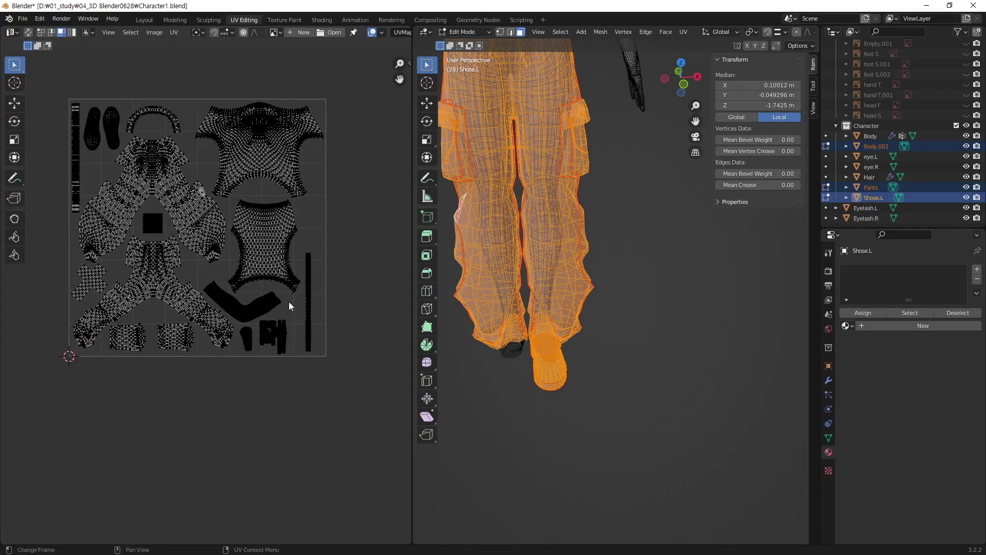
left_click_drag(292, 299, 245, 353)
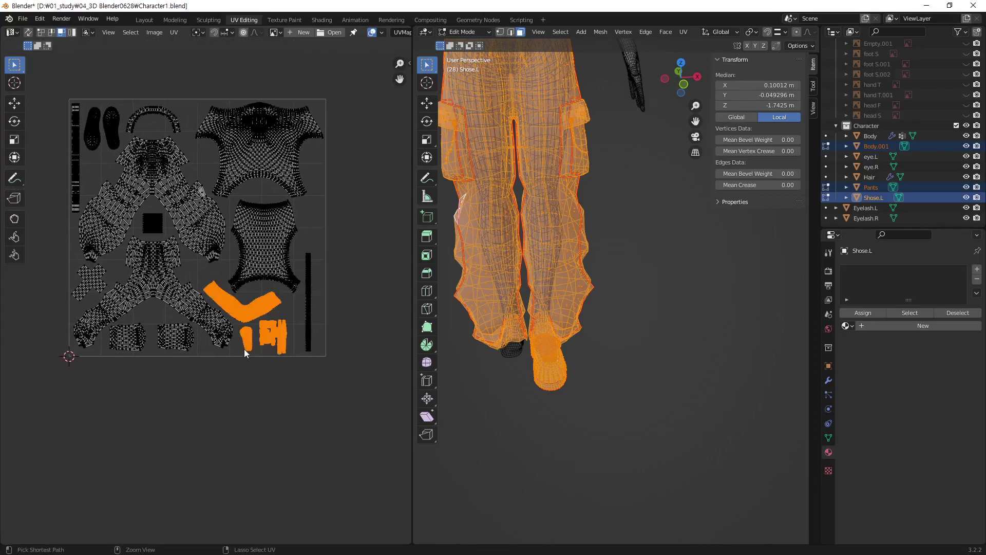
key("g")
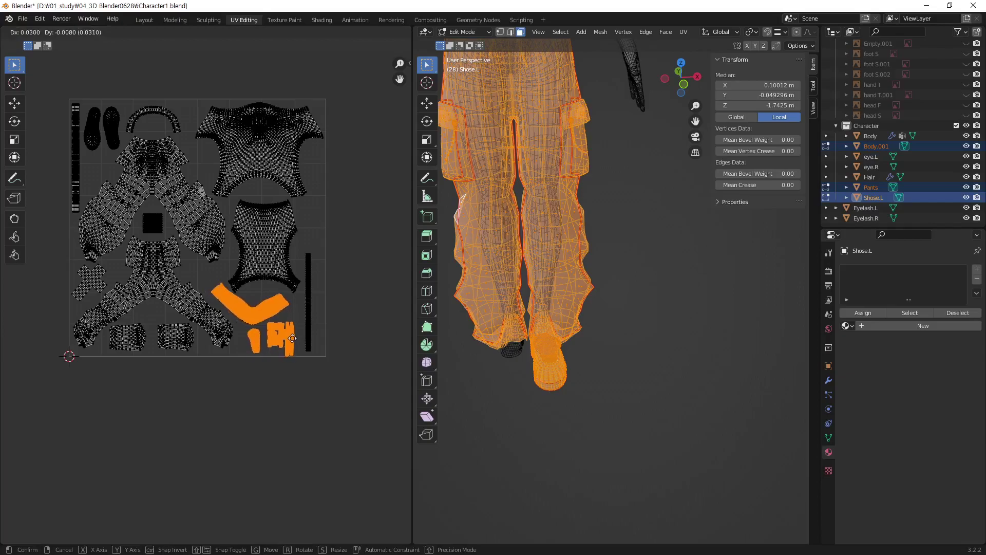
left_click(288, 342)
Select the full shoe UV islands and shift them up and to the right
scroll(332, 319, "up", 1)
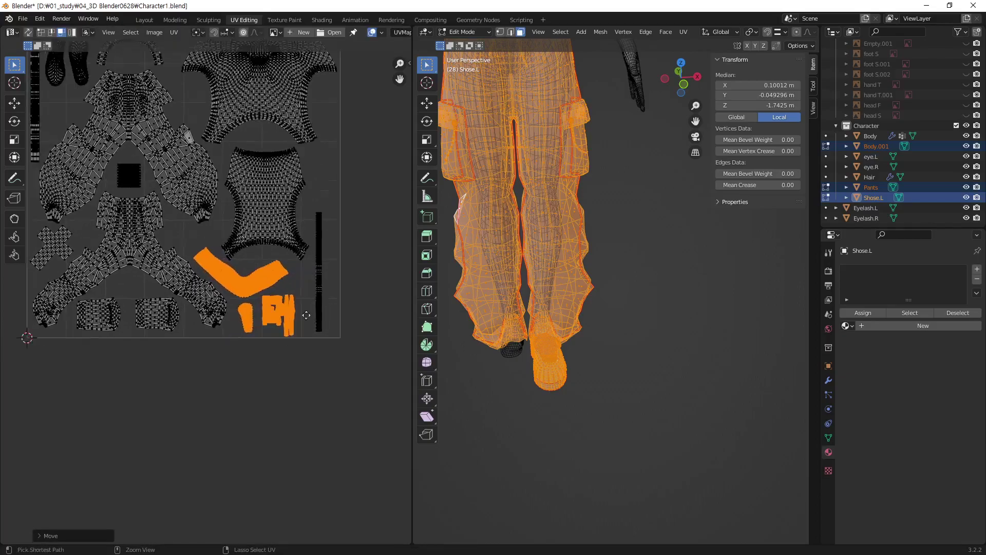
scroll(333, 319, "up", 2)
left_click(334, 300)
left_click_drag(333, 297, 266, 347)
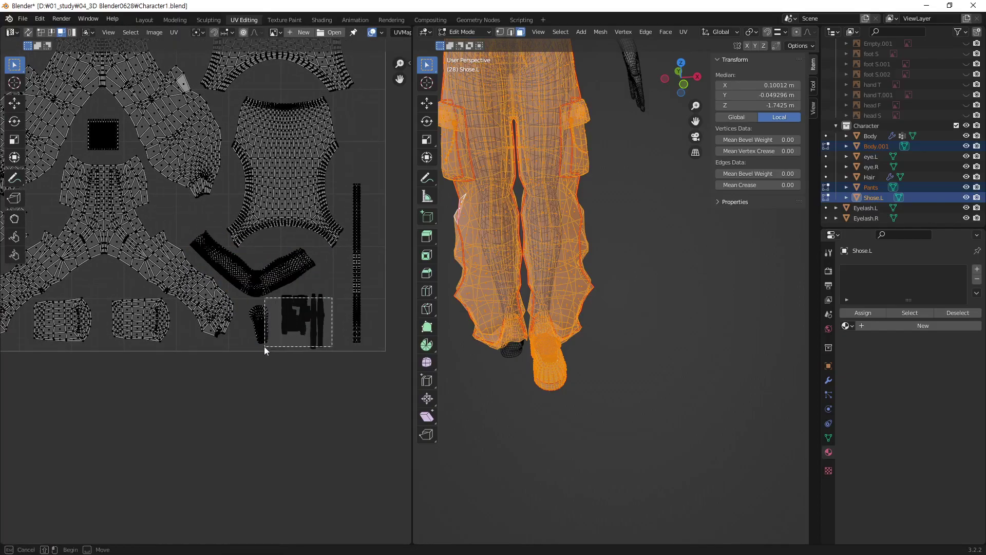
key("ctrl+l")
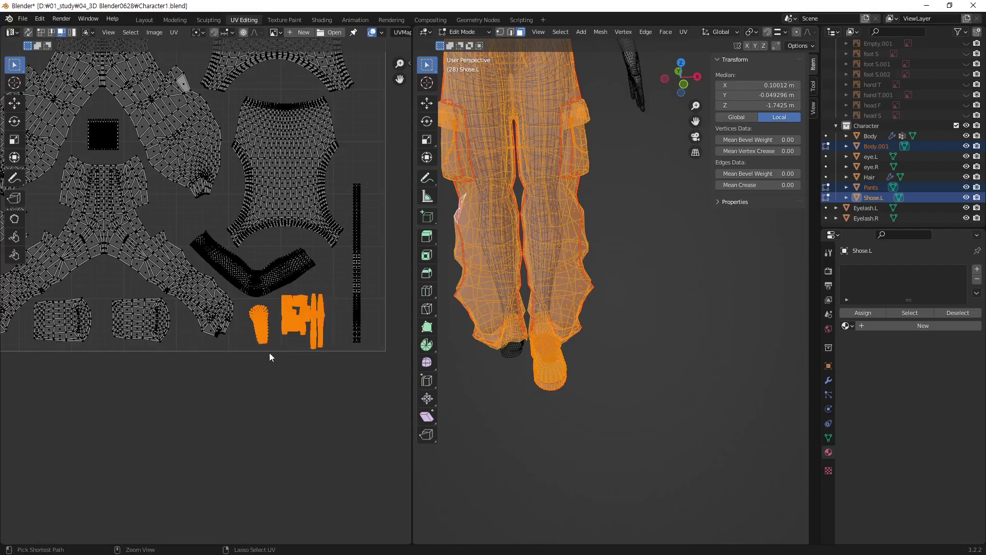
key("g")
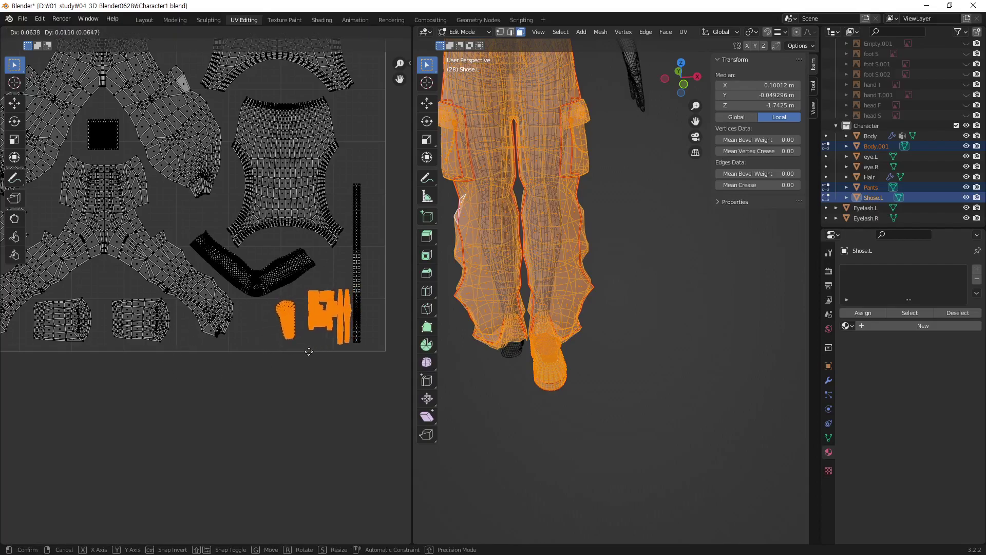
left_click(365, 304)
Nudge the vertical strip island right, then fit the whole UV square in view
left_click(349, 283)
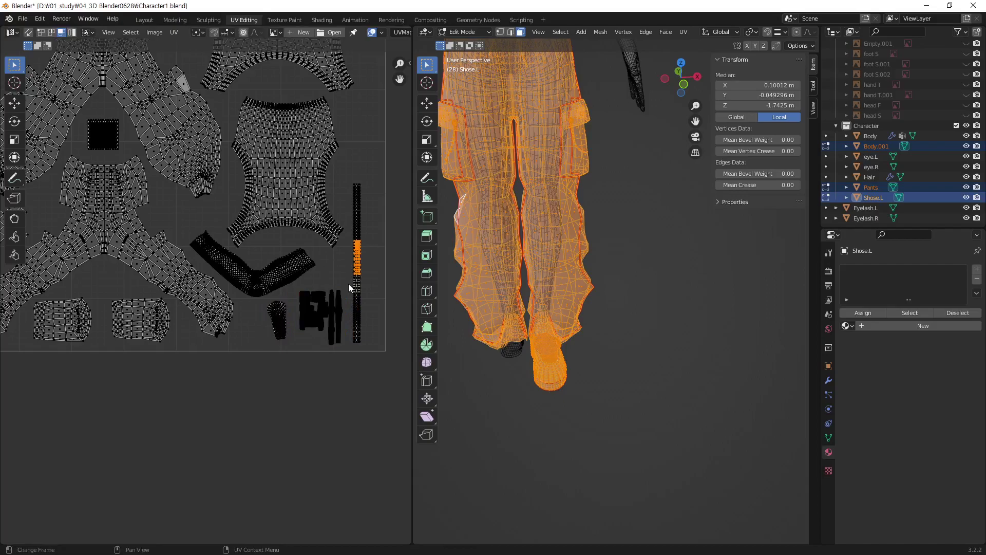
key("ctrl+l")
key("g")
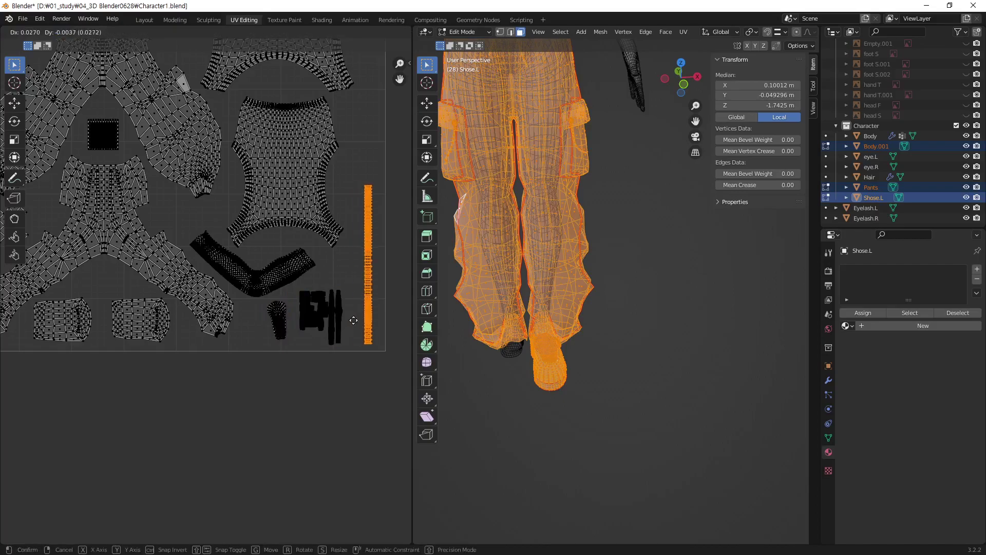
left_click(347, 319)
mouse_move(271, 336)
middle_mouse_down("ctrl")
mouse_move(330, 326)
mouse_move(324, 345)
middle_mouse_up("ctrl")
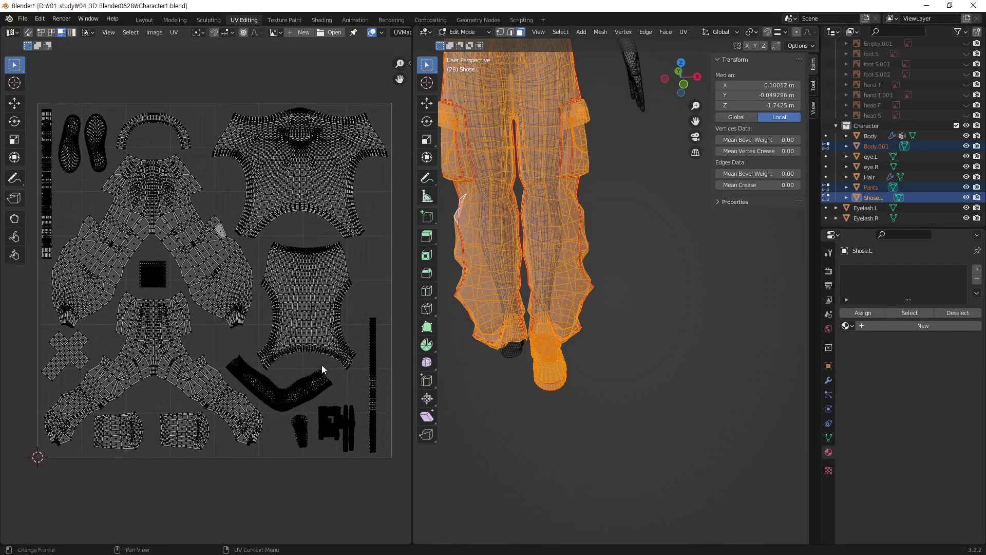
scroll(606, 288, "down", 4)
scroll(606, 288, "down", 2)
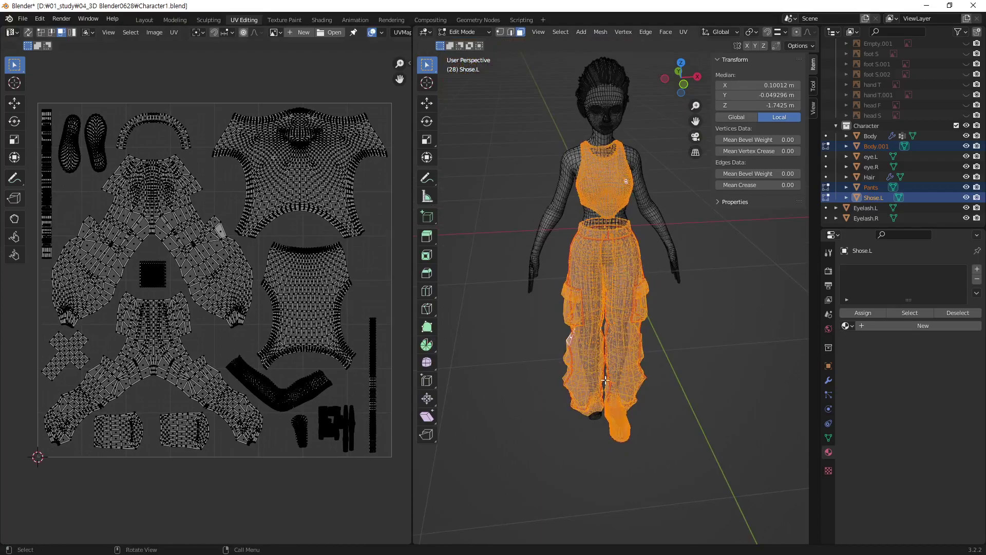
In Object Mode, duplicate Shose.L in place and mirror the copy with X scale -1
key("Tab")
left_click(608, 434)
middle_click_drag(608, 434, 615, 332, "shift")
scroll(615, 332, "up", 3)
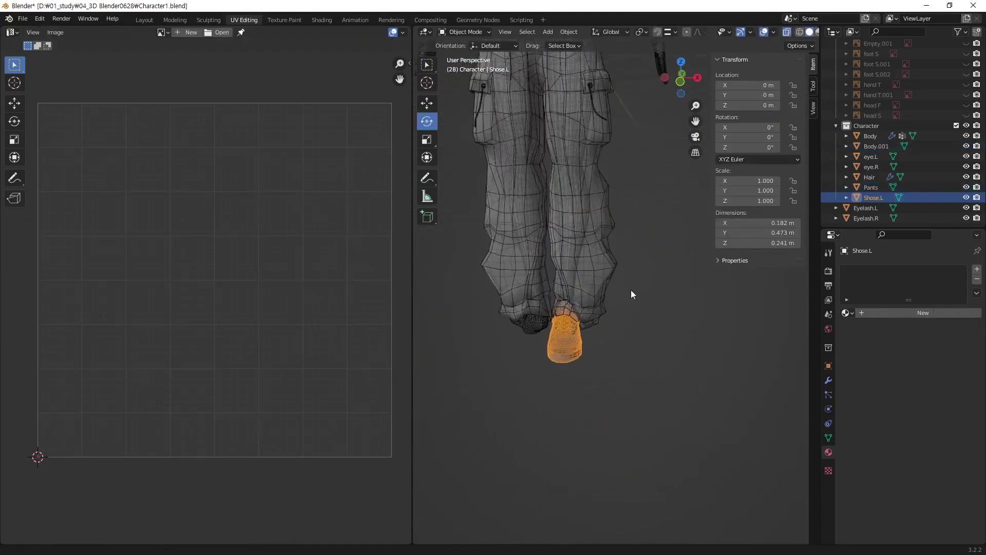
middle_click_drag(630, 290, 581, 314)
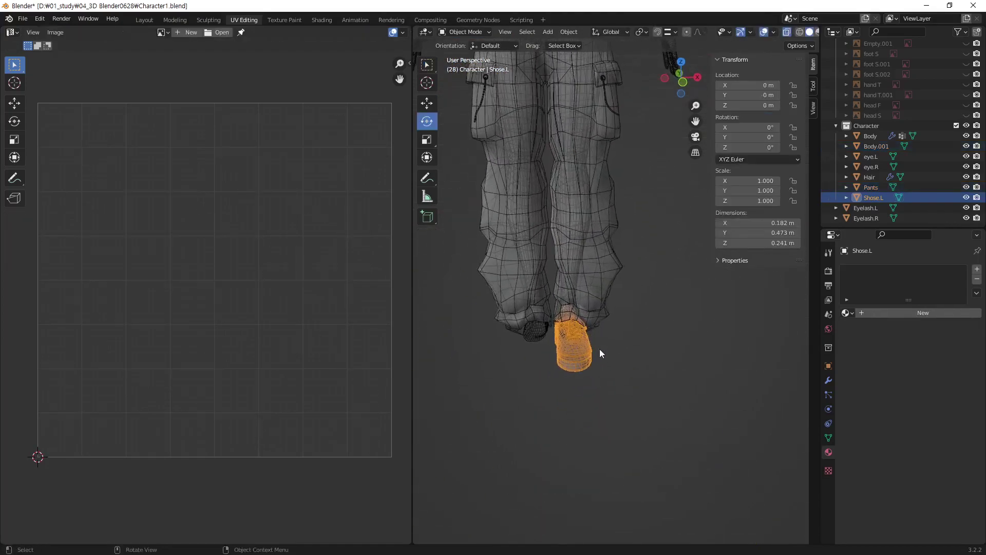
key("shift+d")
right_click(607, 367)
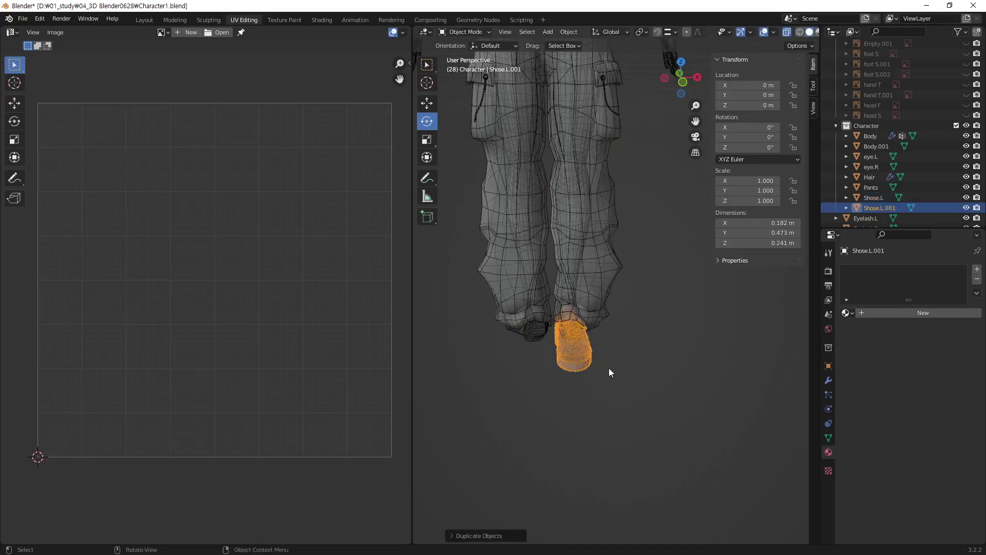
type("sx")
type("-1")
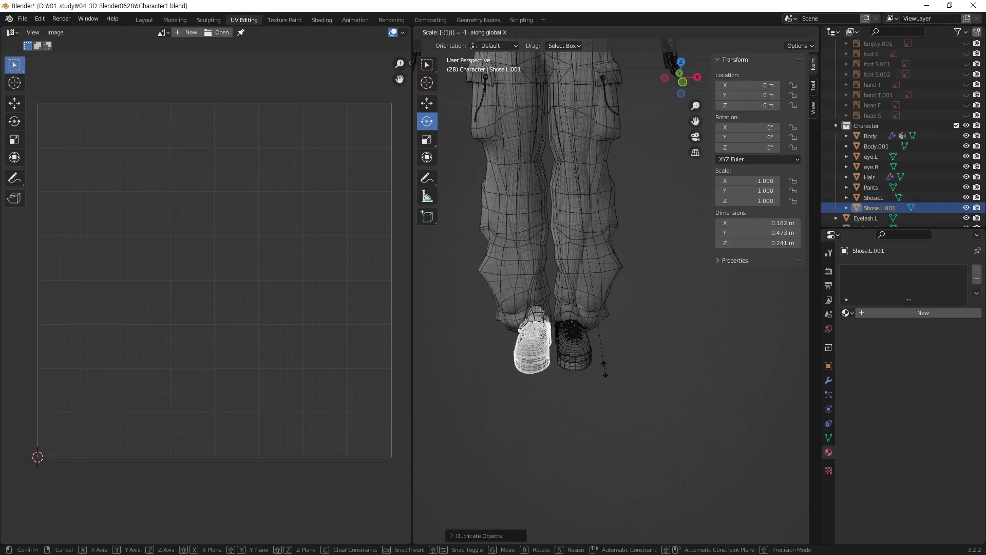
key("Return")
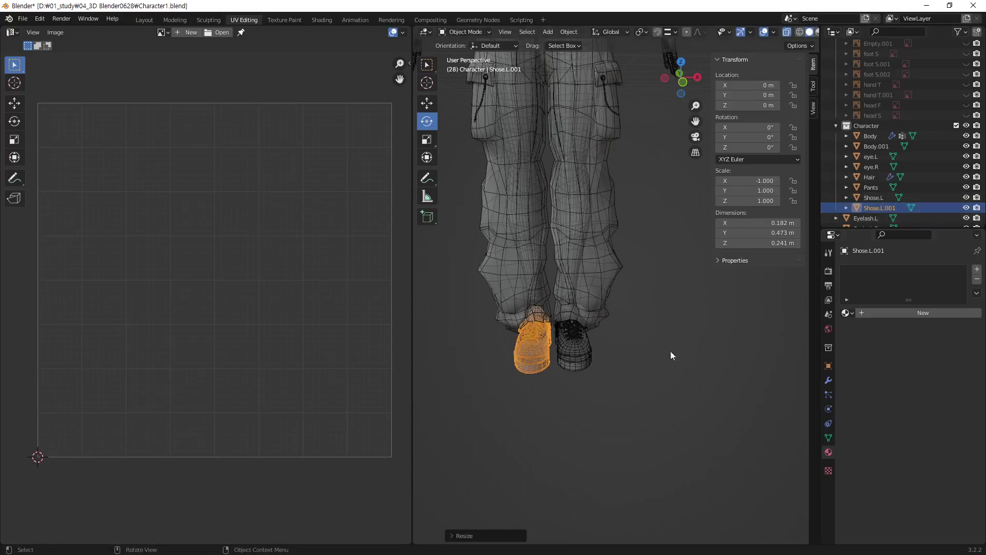
Rename the mirrored copy from Shose.L.001 to Shose.R and deselect it
key("F2")
left_click_drag(546, 396, 586, 399)
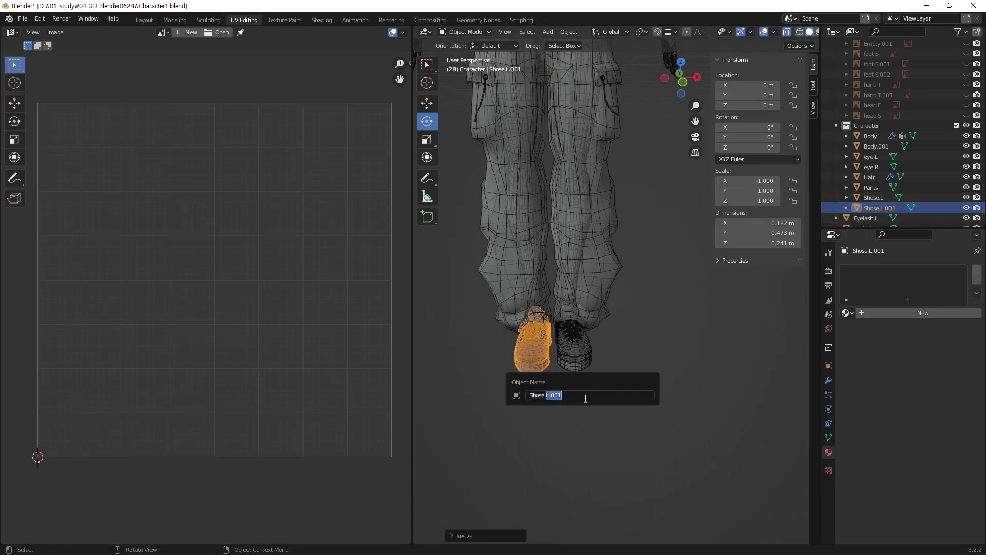
type("R")
key("Return")
left_click(602, 458)
scroll(566, 235, "down", 3)
Select the top, pants and both shoes together and enter Edit Mode
scroll(612, 342, "down", 2)
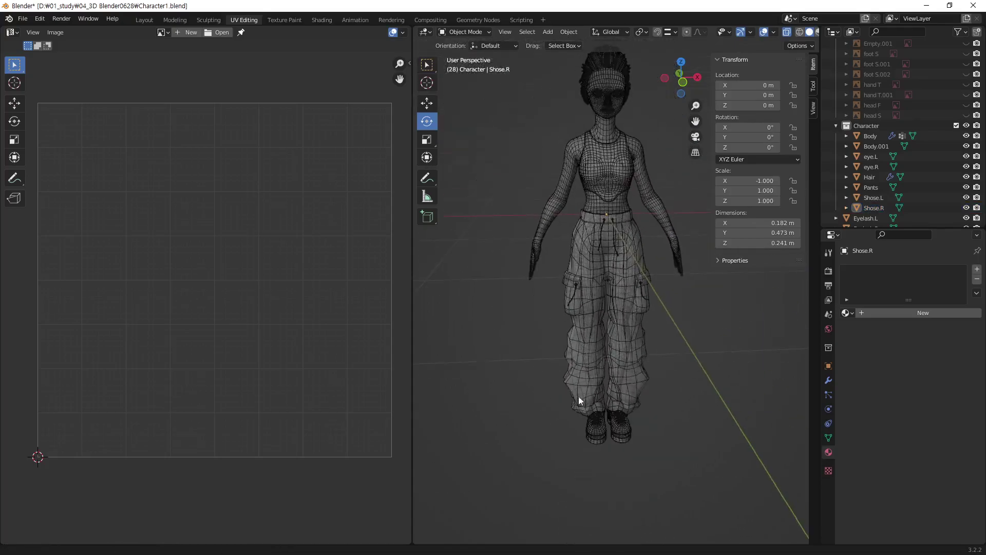
mouse_move(579, 400)
middle_mouse_down()
mouse_move(563, 331)
mouse_move(607, 312)
mouse_move(608, 240)
middle_mouse_up()
left_click(614, 257)
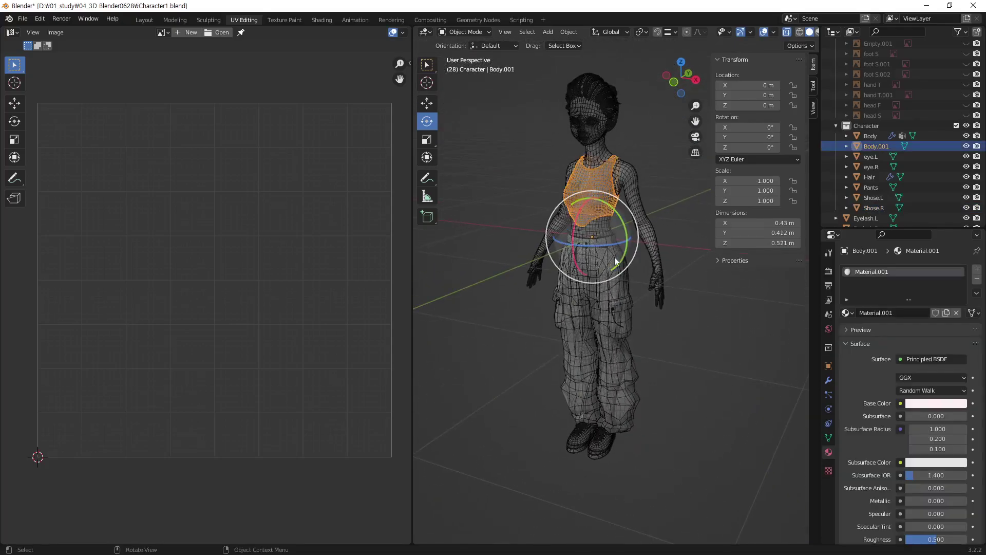
left_click(620, 355, "shift")
left_click(569, 454, "shift")
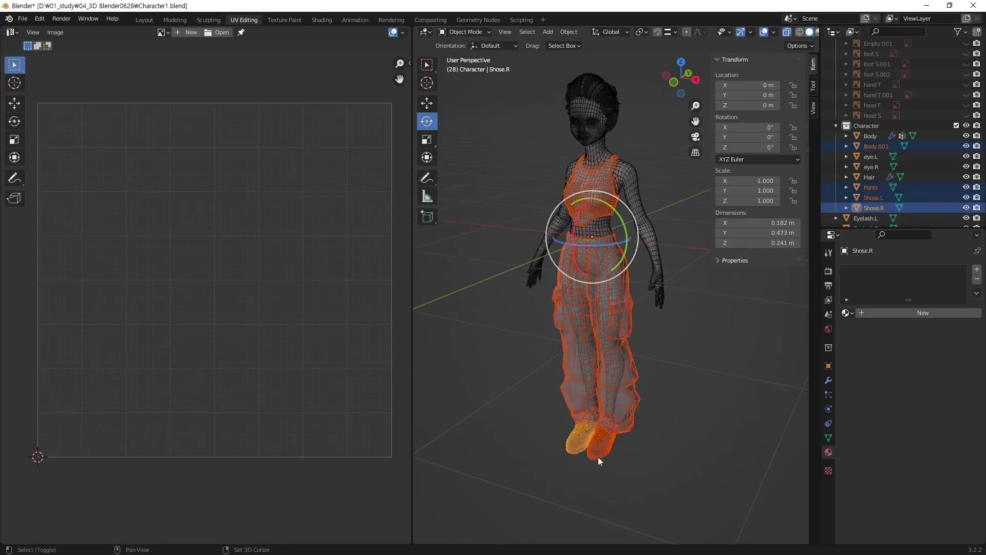
key("Tab")
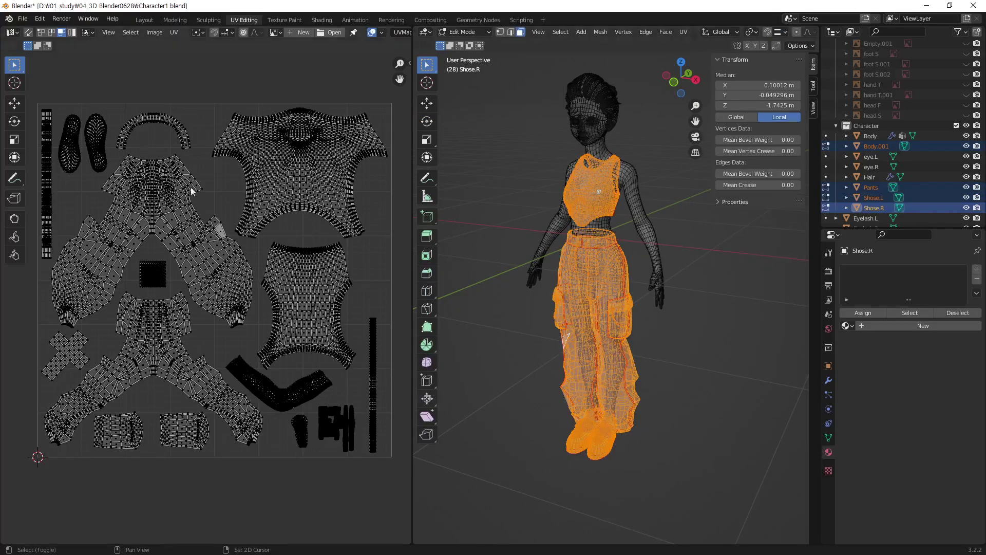
scroll(191, 191, "up", 1)
scroll(221, 209, "down", 1)
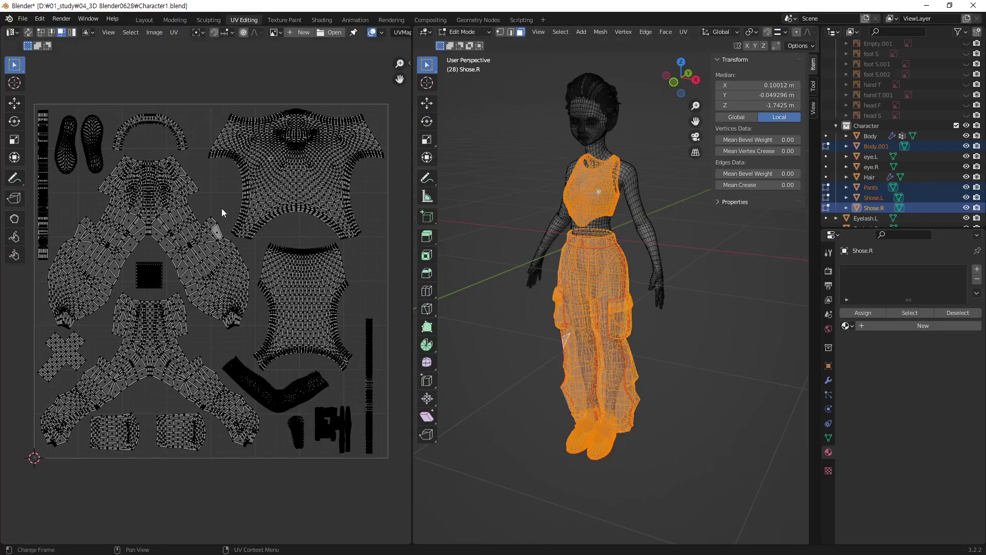